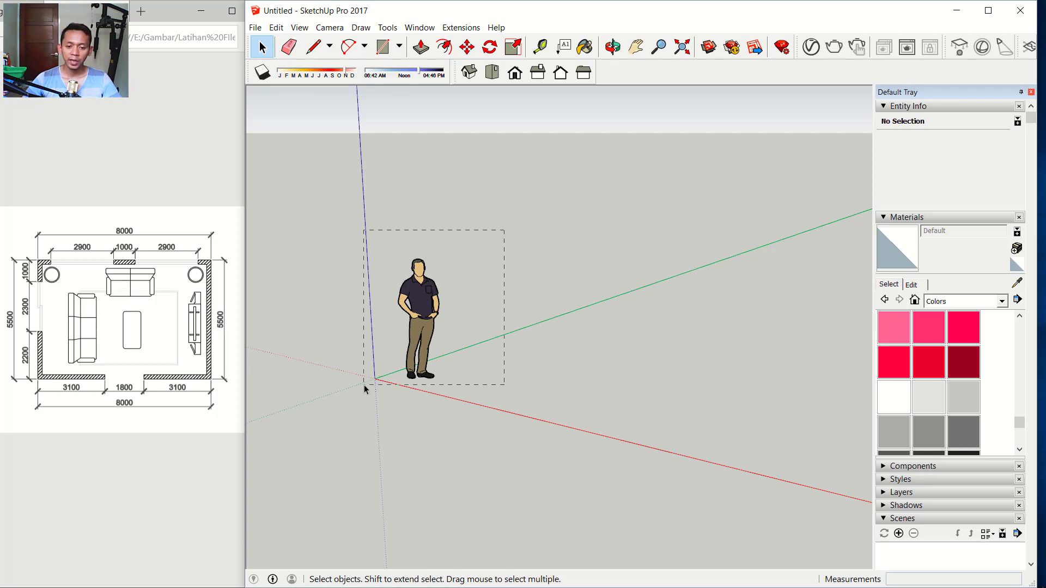
# Delete the scale figure and show the empty model as a top-view plan in parallel projection
pyautogui.moveTo(363, 385); pyautogui.dragTo(365, 385)
pyautogui.press('Delete')
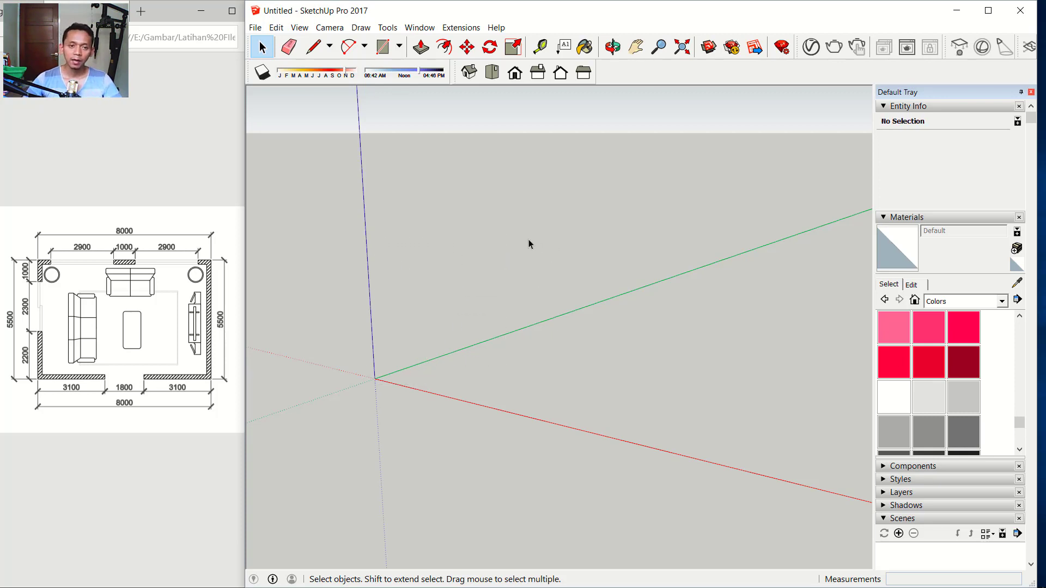
pyautogui.click(330, 27)
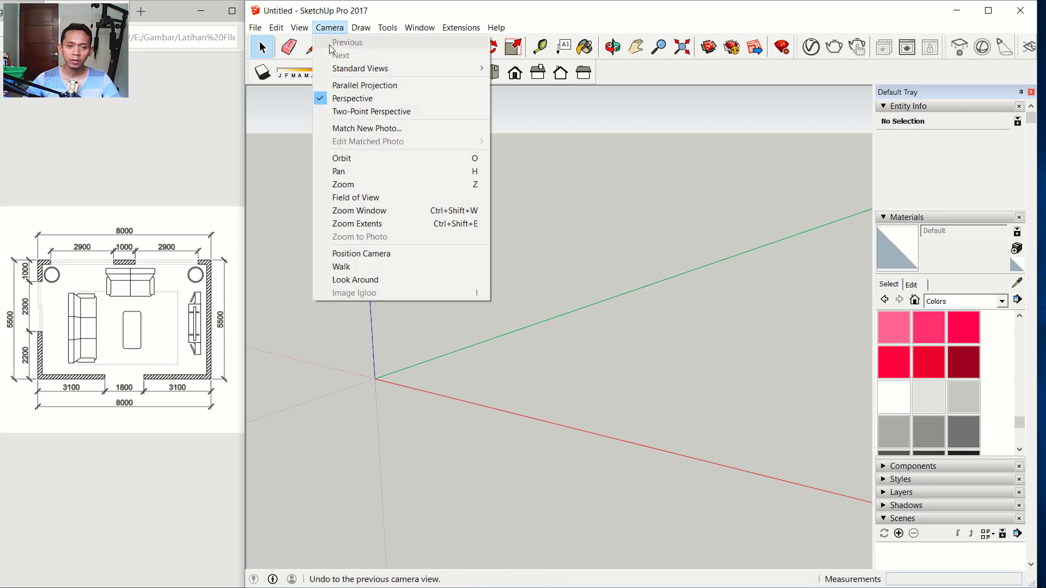
pyautogui.click(378, 86)
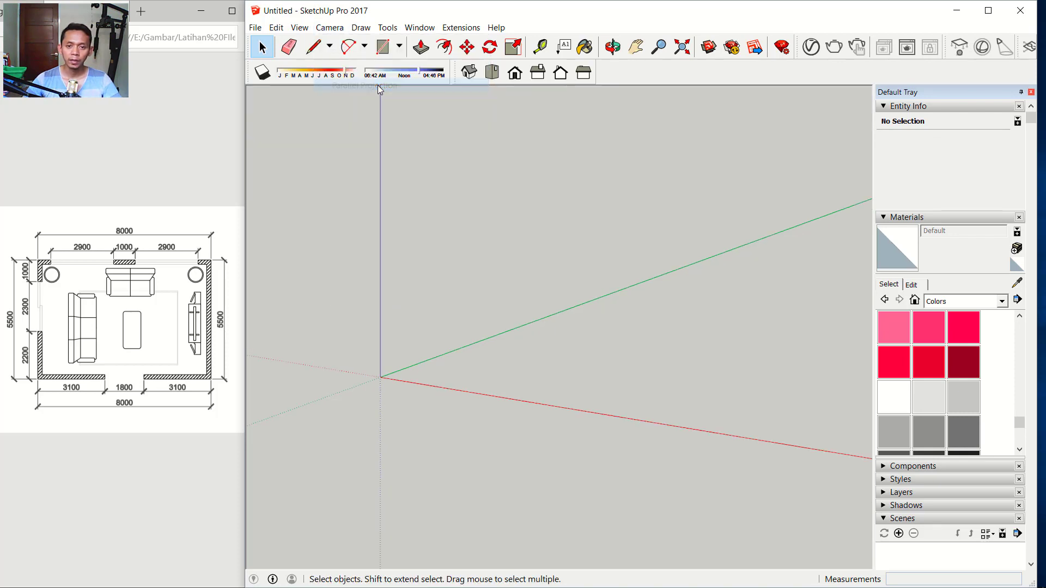
pyautogui.click(492, 72)
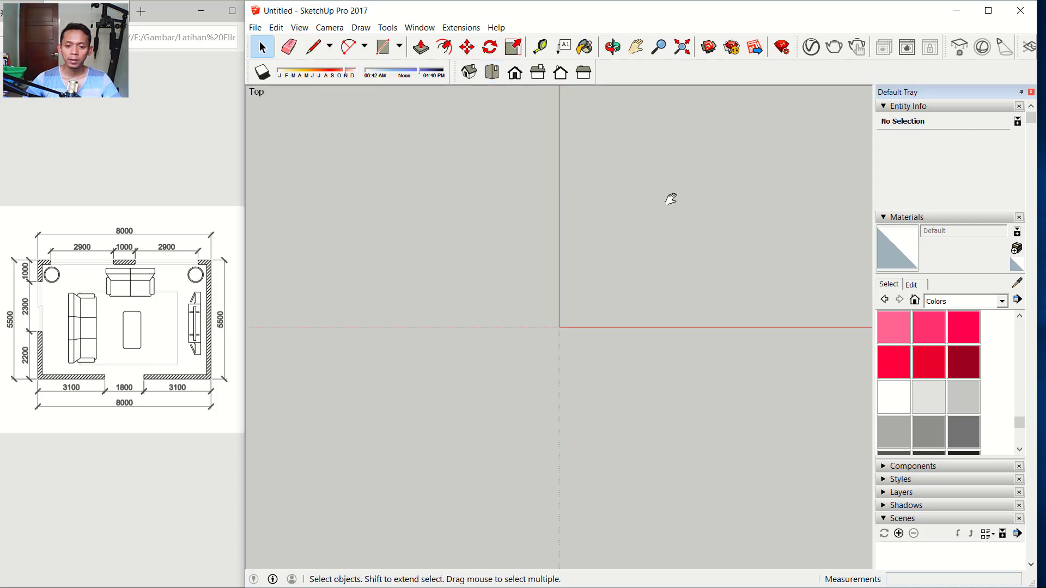
pyautogui.keyDown('shift'); pyautogui.moveTo(670, 199); pyautogui.dragTo(411, 376, button='middle'); pyautogui.keyUp('shift')
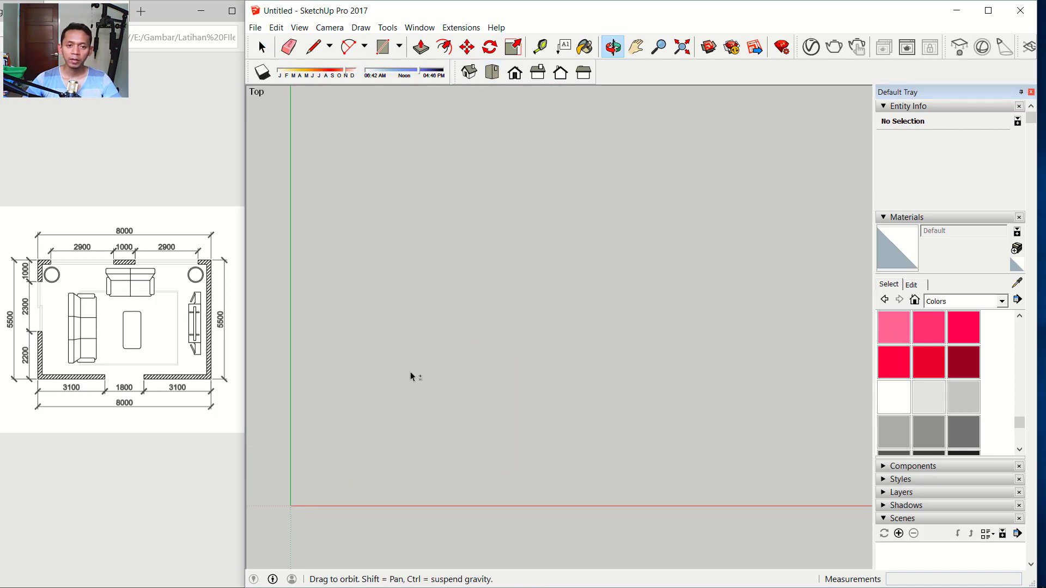
# Draw an 8000 × 5500 mm rectangle from the origin and frame it in view
pyautogui.click(383, 48)
pyautogui.click(357, 157)
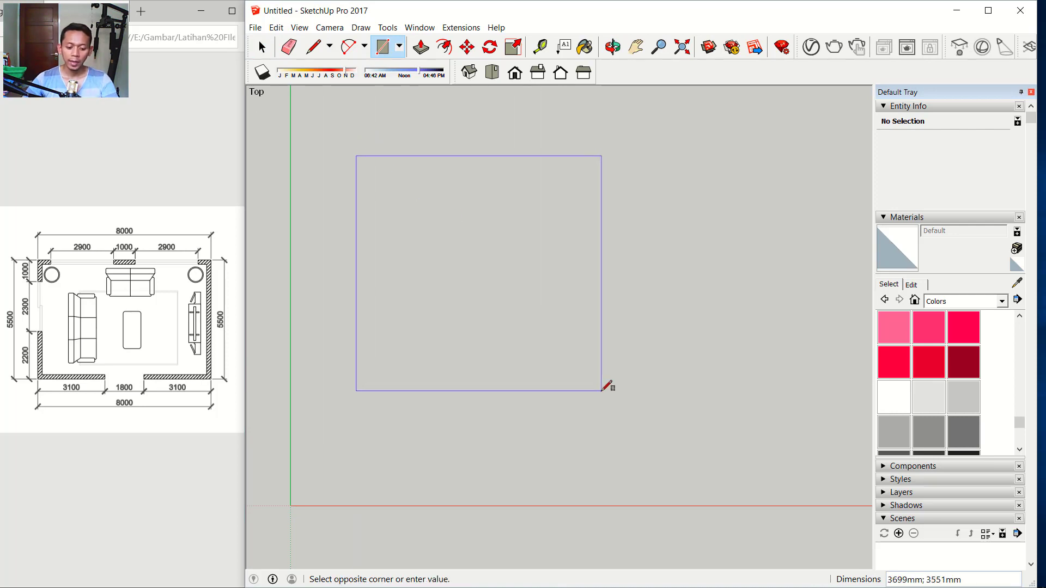
pyautogui.write('8000')
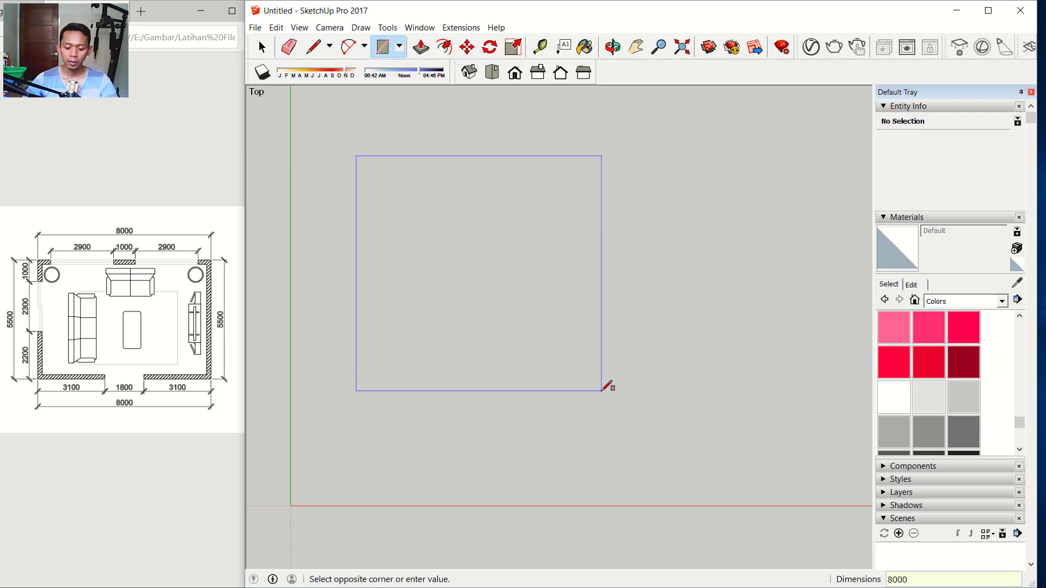
pyautogui.write(';')
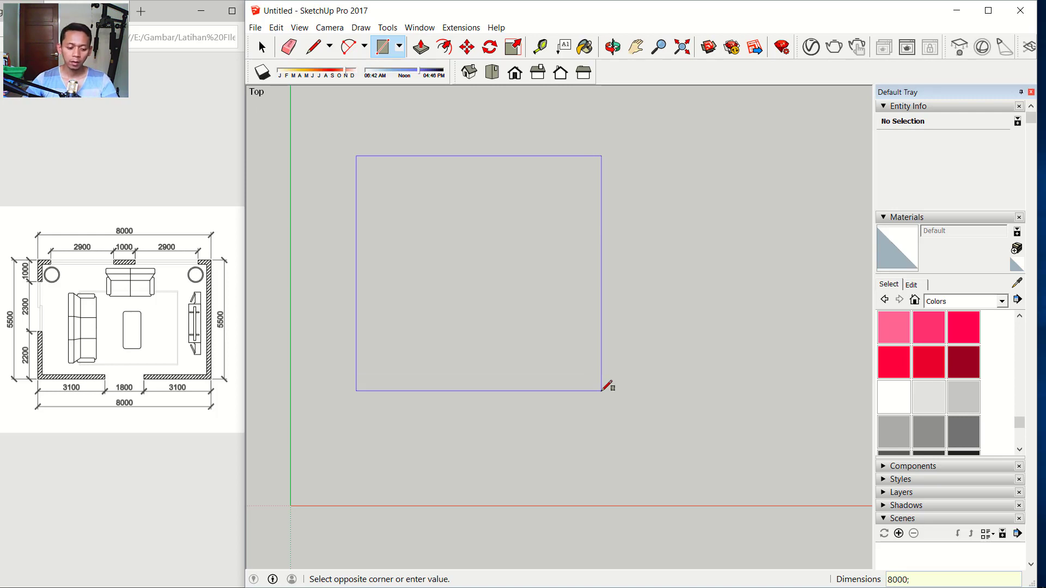
pyautogui.write('5500')
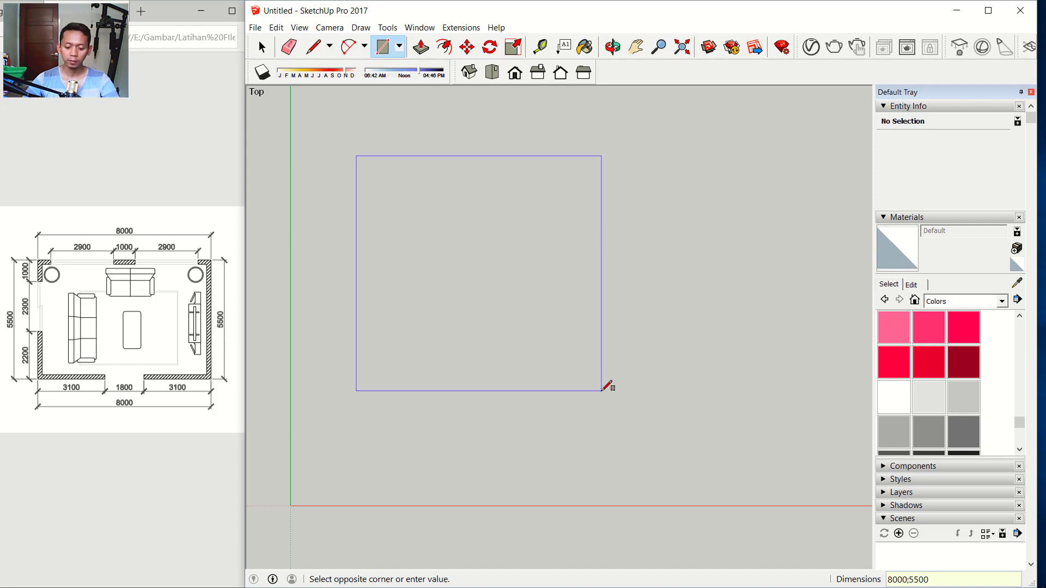
pyautogui.press('Return')
pyautogui.scroll(-2, 697, 344)
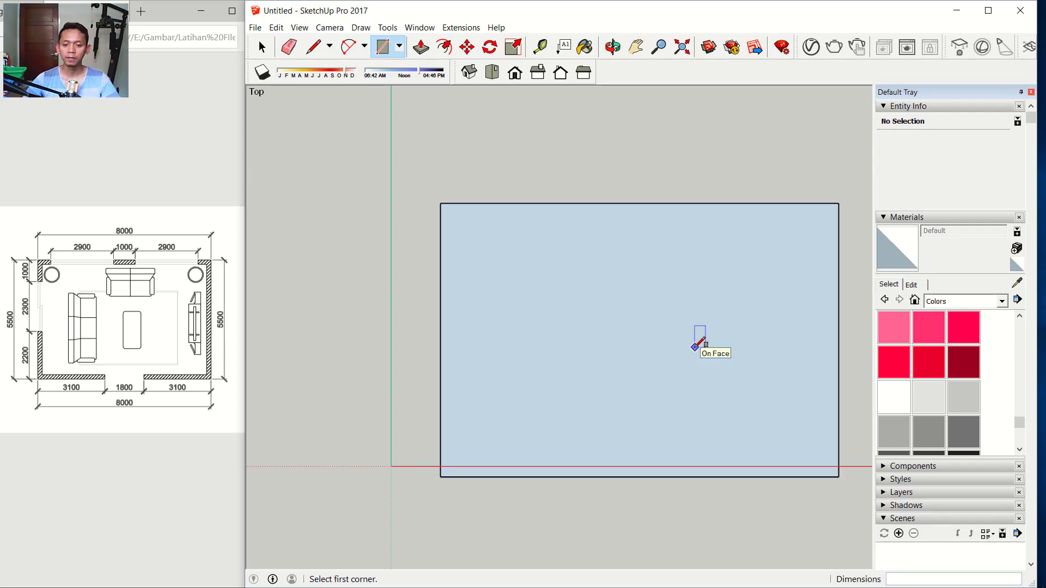
pyautogui.keyDown('shift'); pyautogui.moveTo(680, 330); pyautogui.dragTo(577, 310, button='middle'); pyautogui.keyUp('shift')
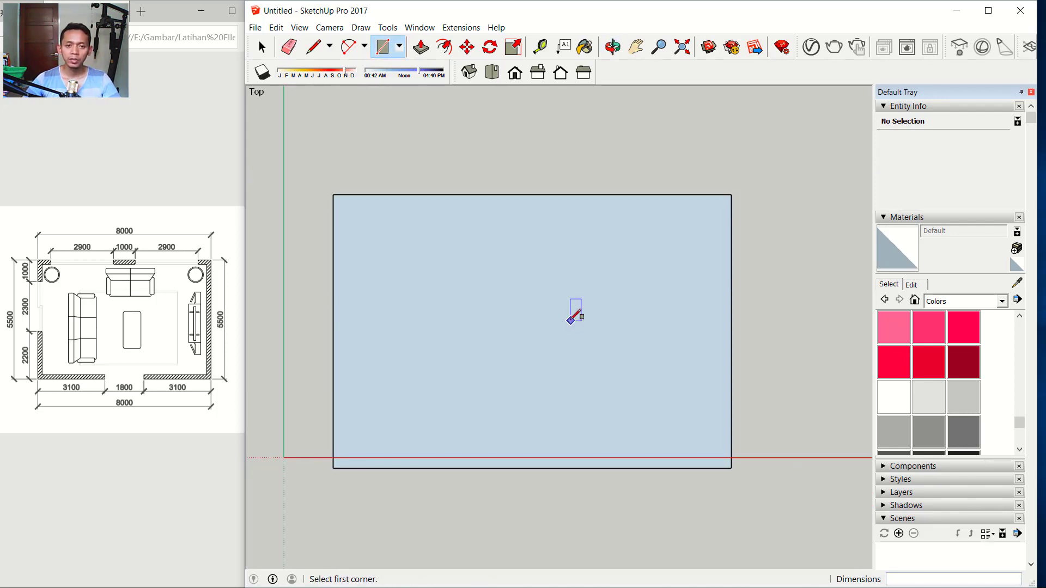
# Offset the floor rectangle's edges 150 mm inward to mark the wall thickness
pyautogui.click(445, 48)
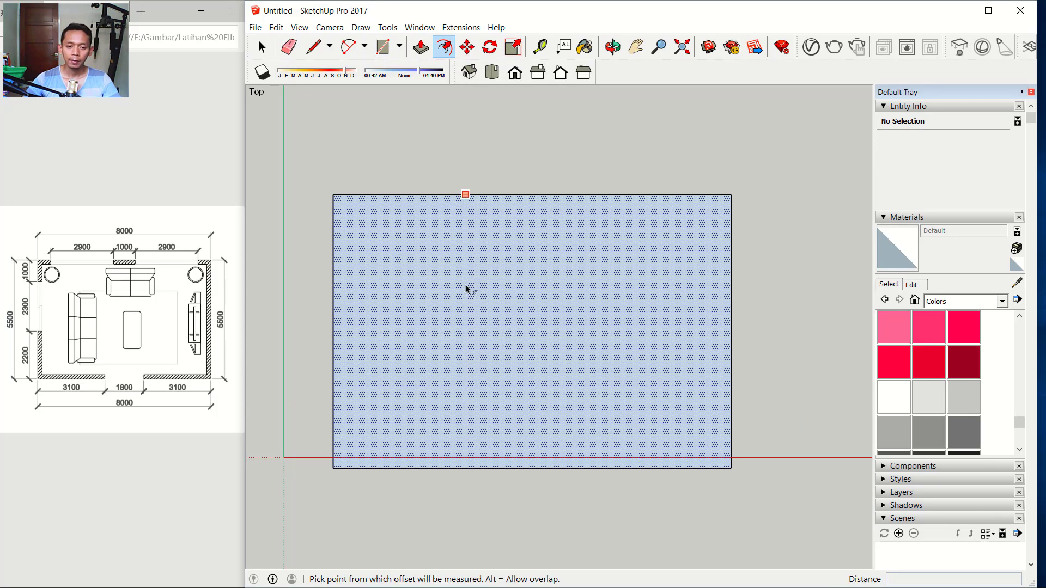
pyautogui.click(506, 333)
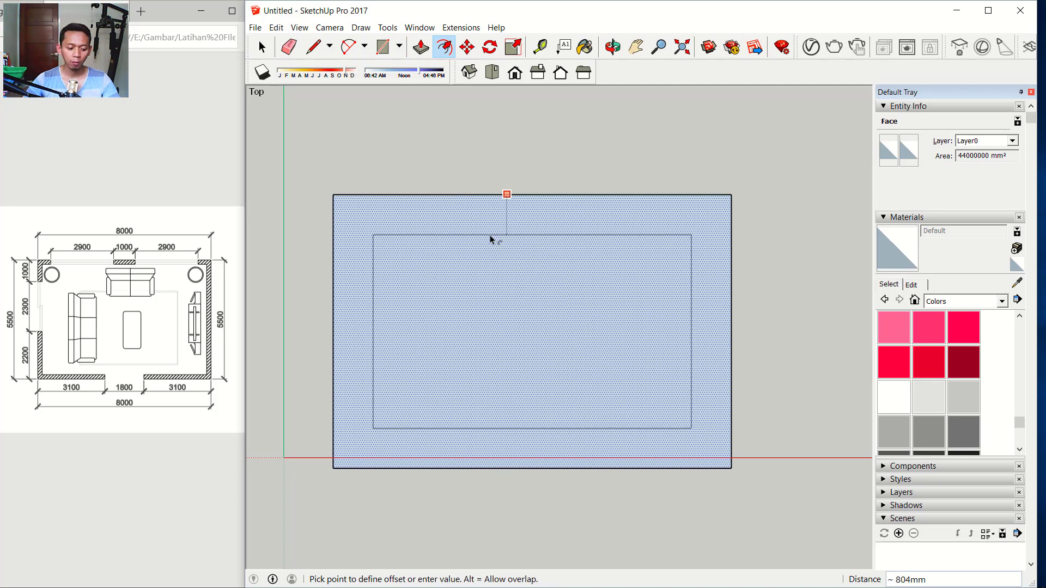
pyautogui.write('1')
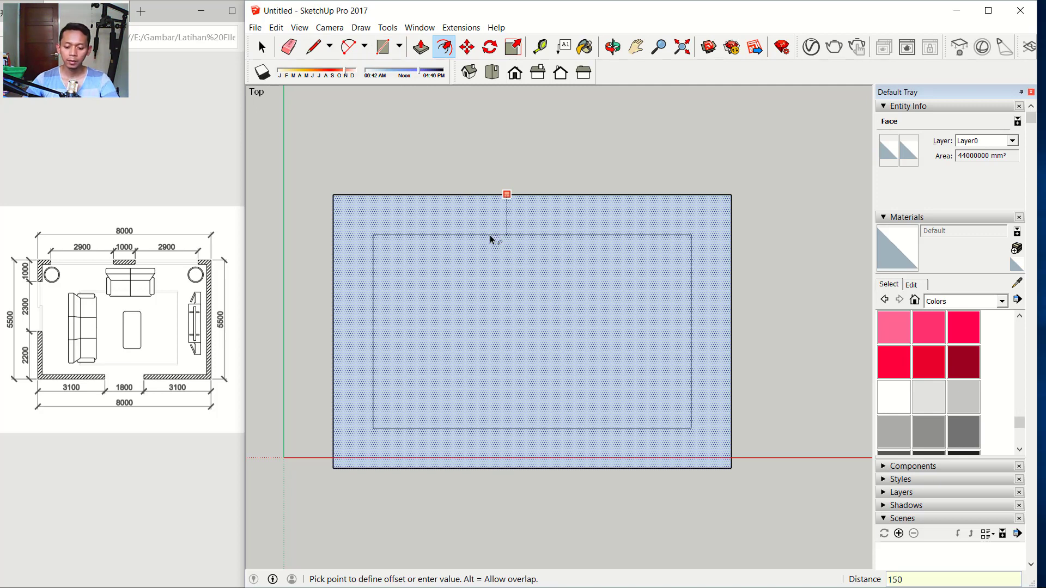
pyautogui.write('50')
pyautogui.press('Return')
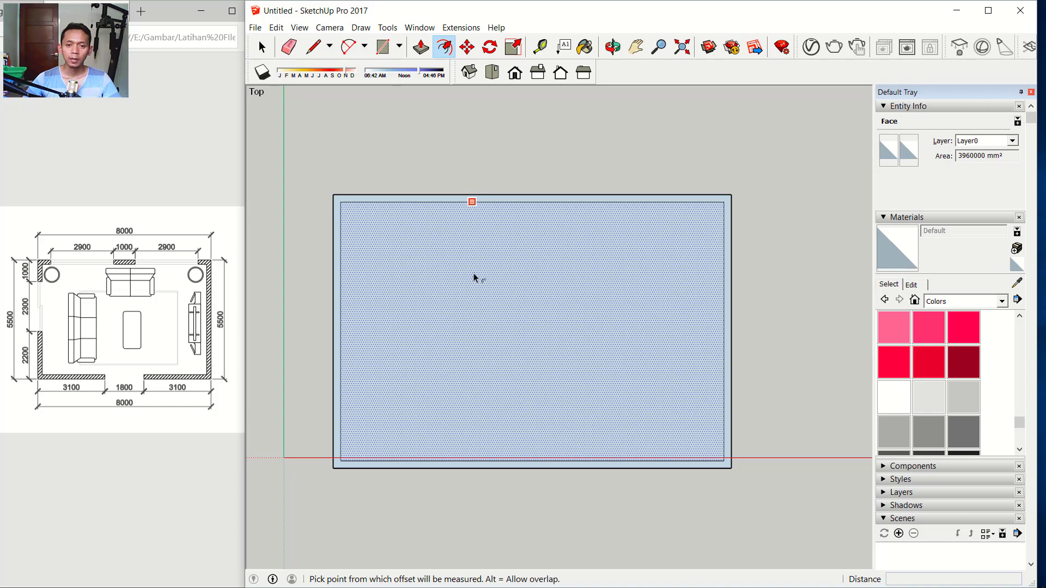
# Place horizontal guides 2200 mm above the bottom edge and 2300 mm further up
pyautogui.click(540, 49)
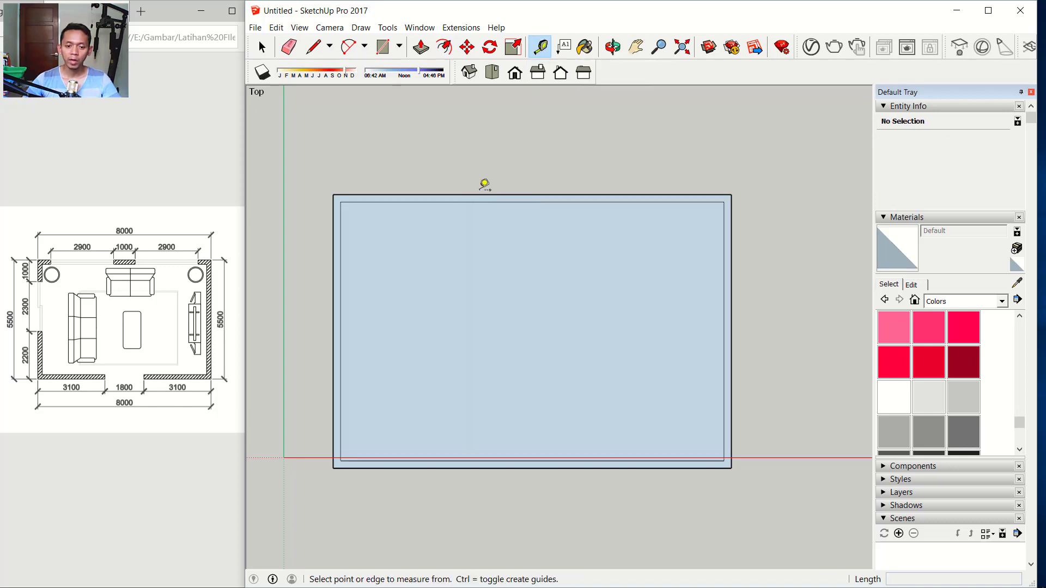
pyautogui.click(389, 468)
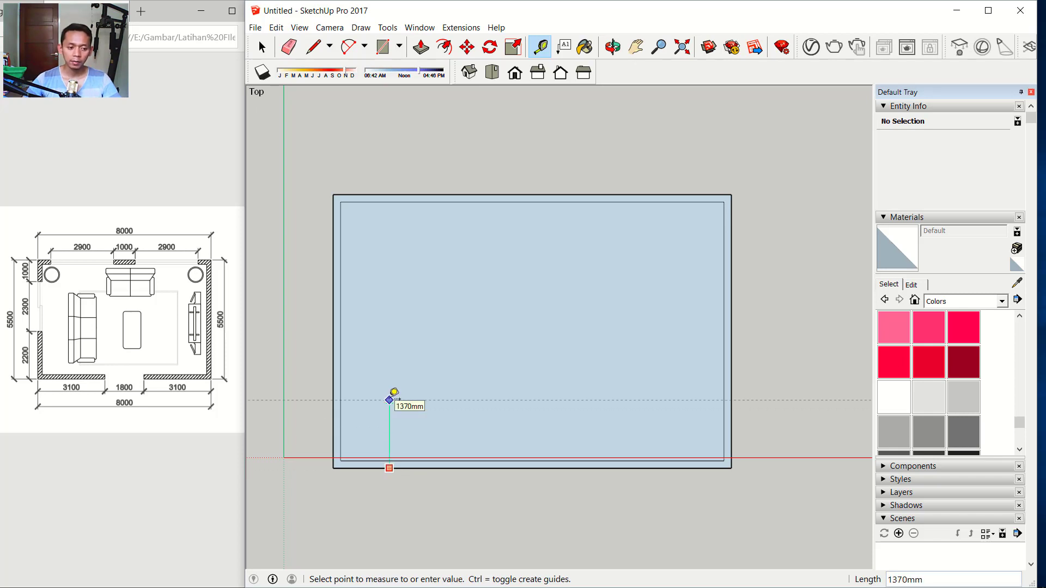
pyautogui.write('2200')
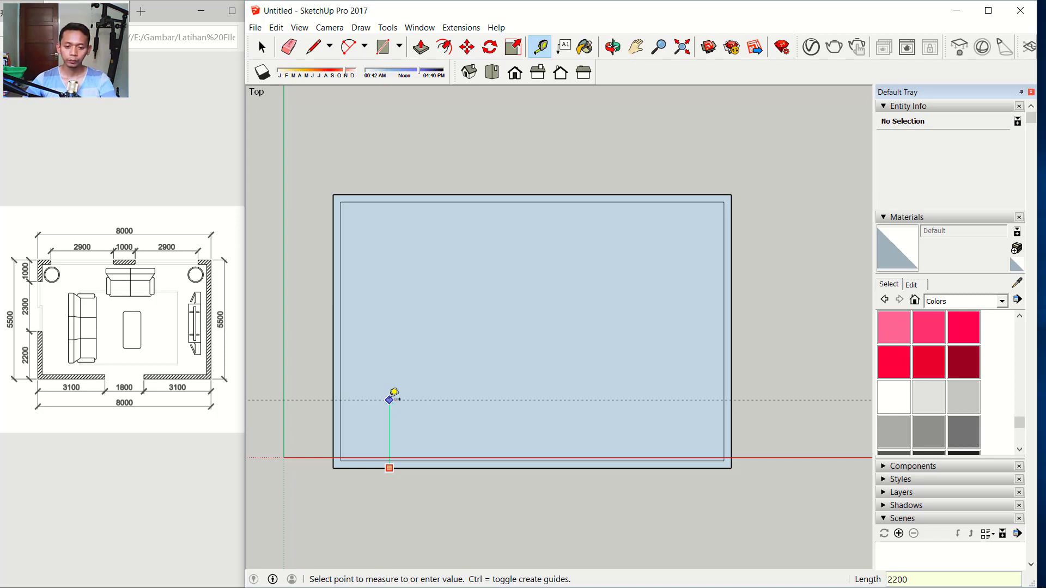
pyautogui.press('Return')
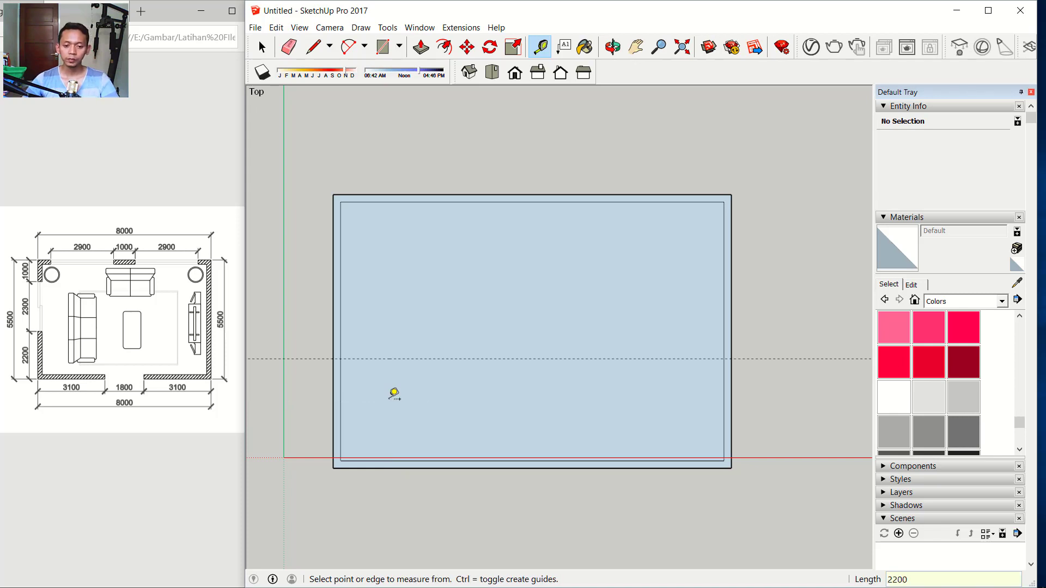
pyautogui.click(382, 358)
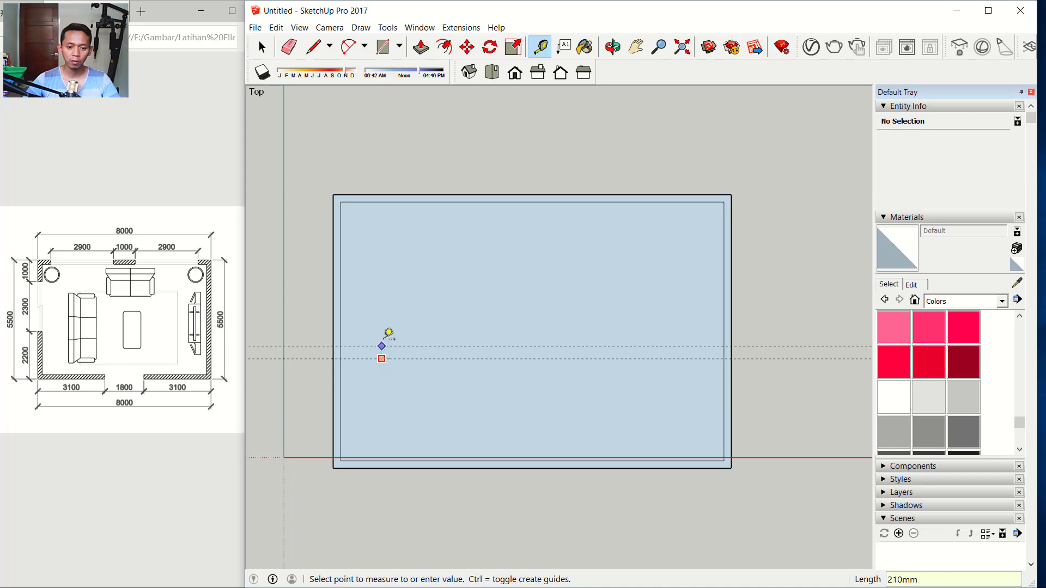
pyautogui.write('2')
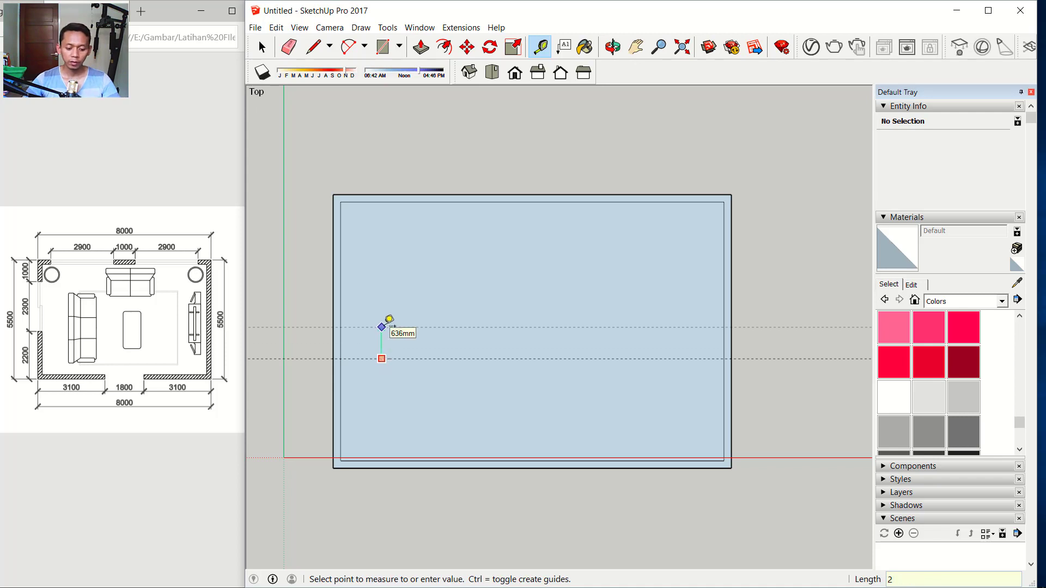
pyautogui.write('300')
pyautogui.press('Return')
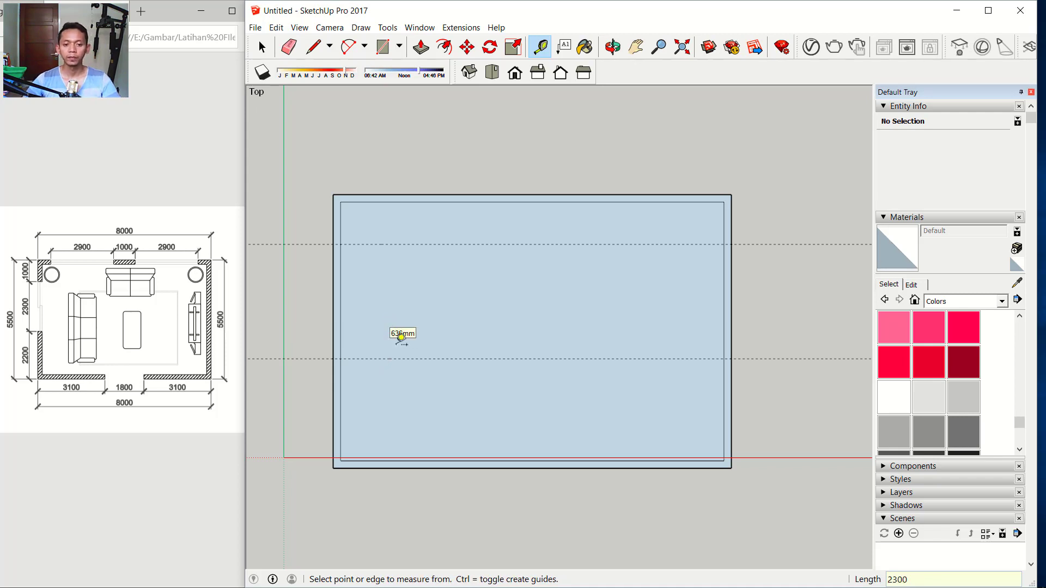
# Place vertical guides 600 mm from the left edge, then 2900, 1000 and 2900 mm apart
pyautogui.click(334, 226)
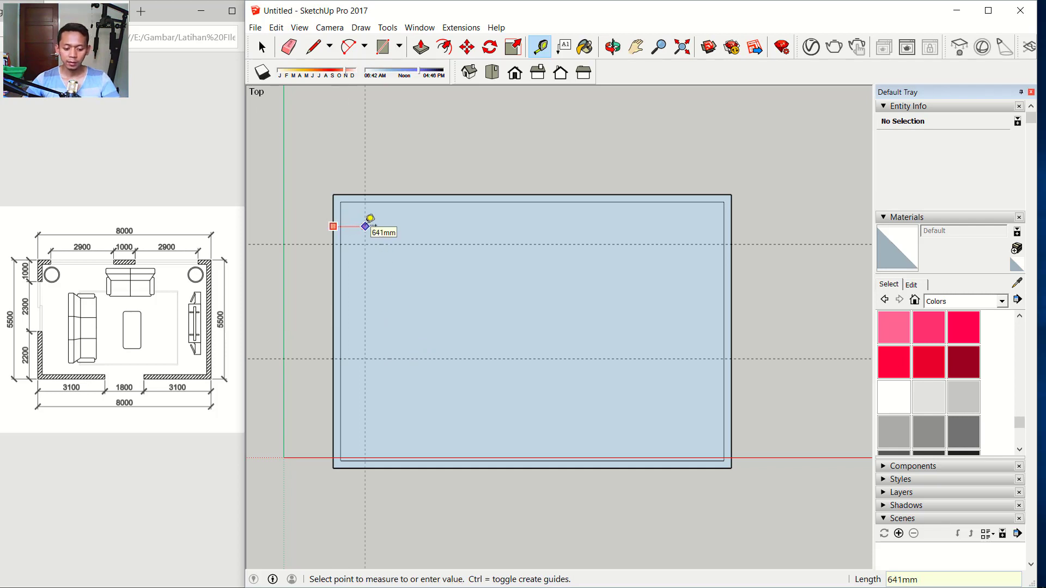
pyautogui.write('600')
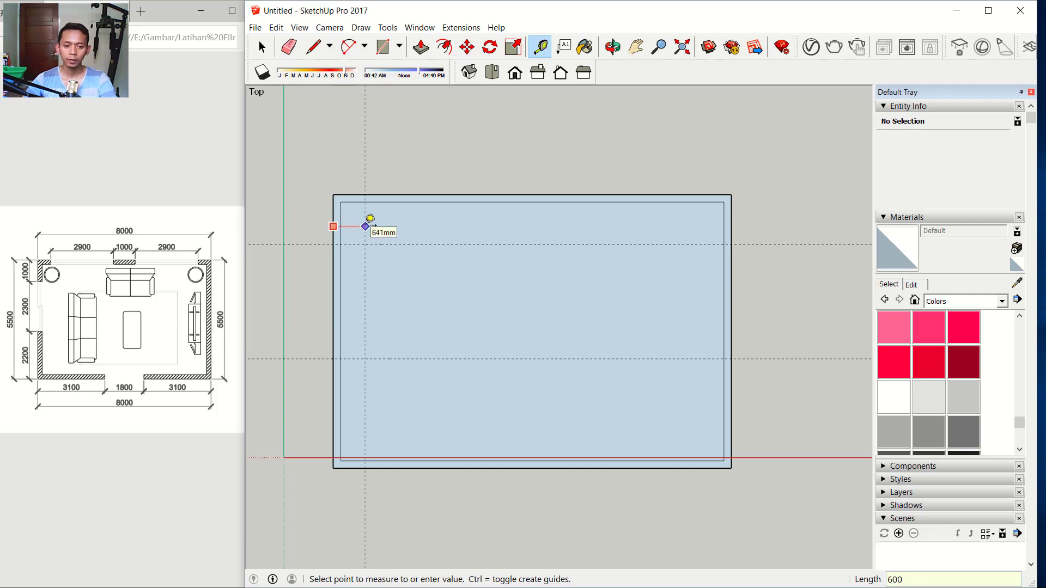
pyautogui.press('Return')
pyautogui.click(362, 222)
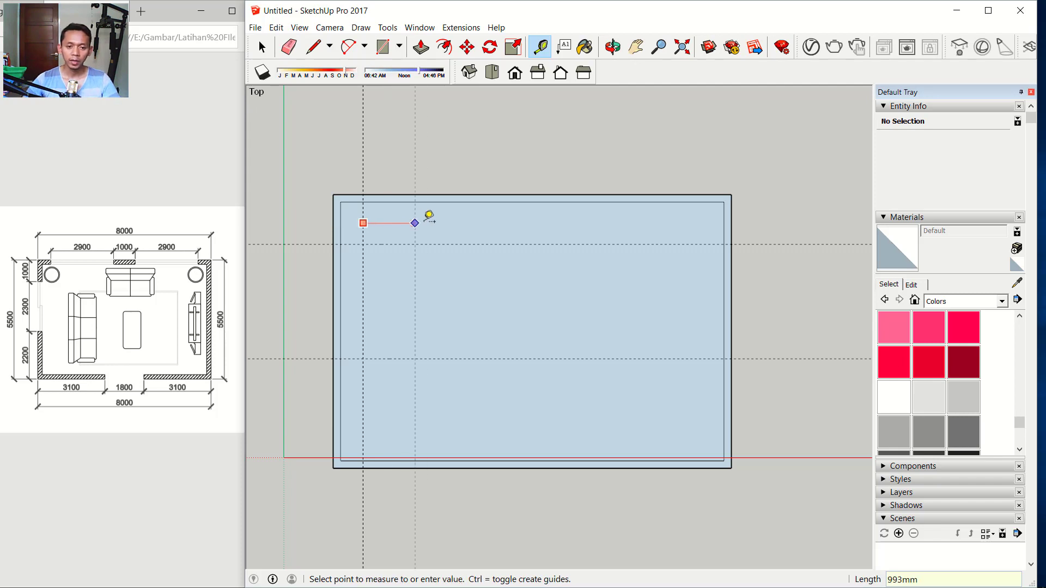
pyautogui.write('2')
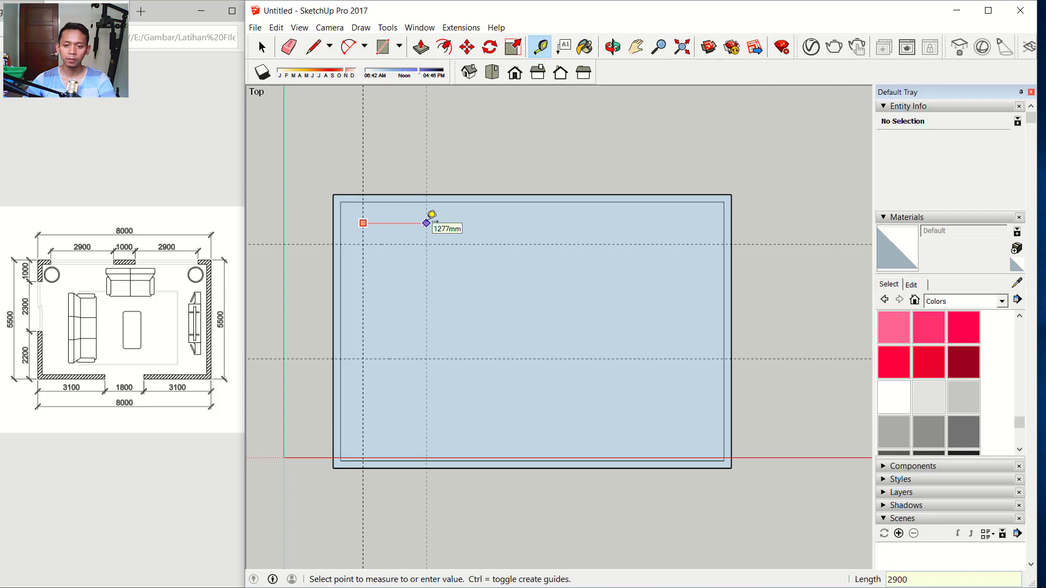
pyautogui.write('900')
pyautogui.press('Return')
pyautogui.click(507, 224)
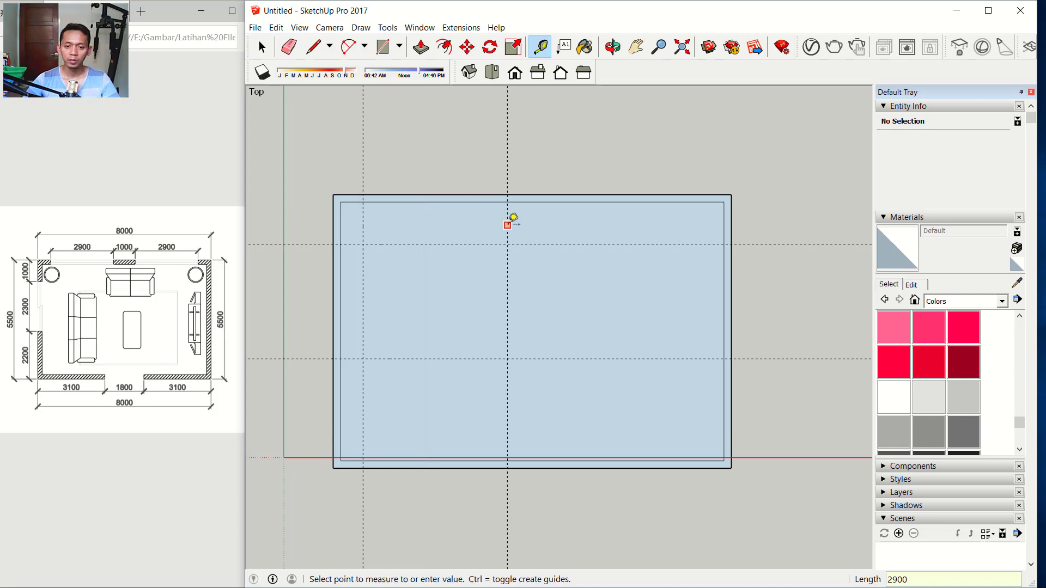
pyautogui.write('1')
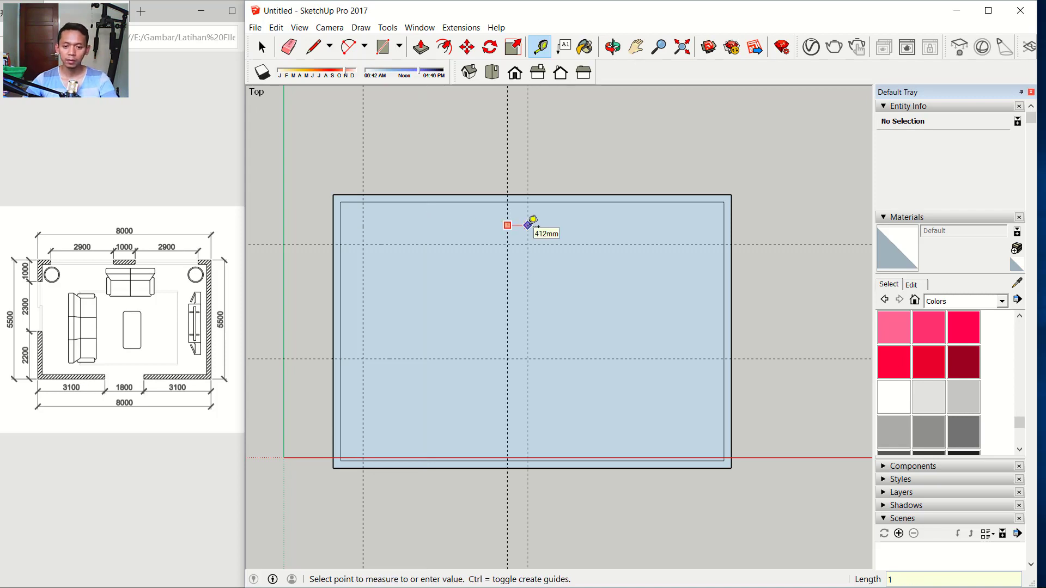
pyautogui.write('000')
pyautogui.press('Return')
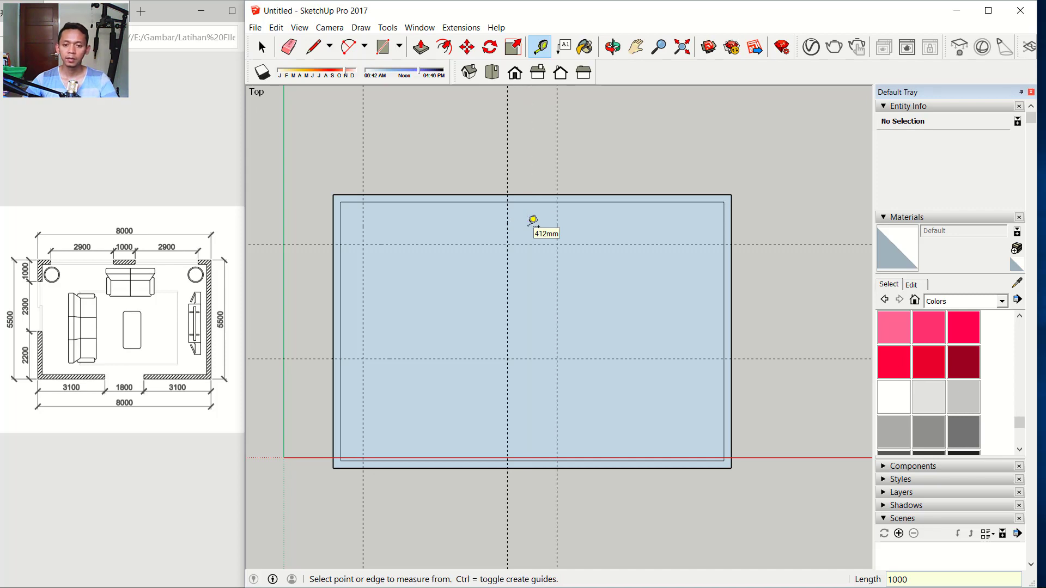
pyautogui.click(557, 219)
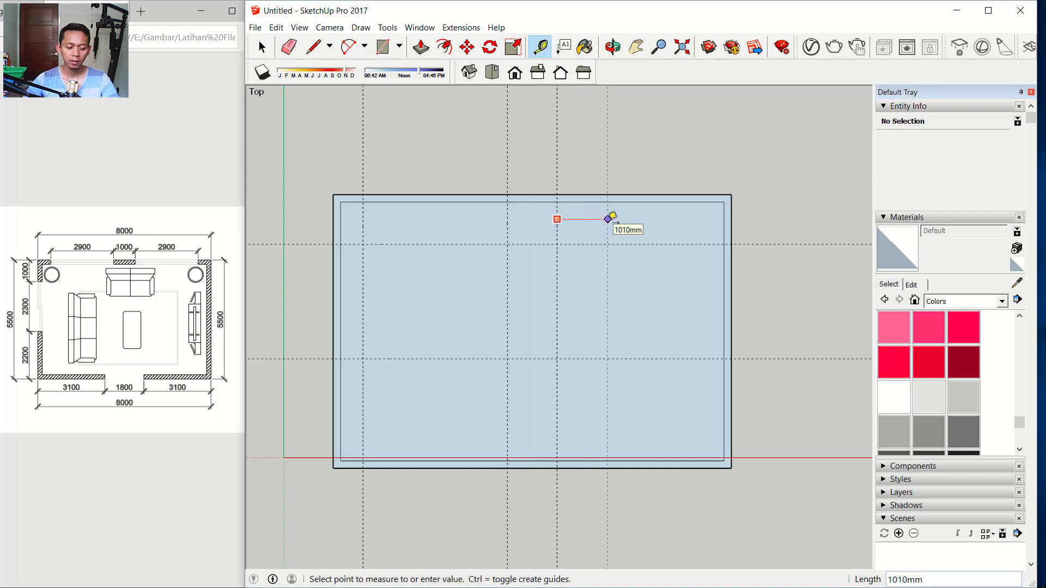
pyautogui.write('2900')
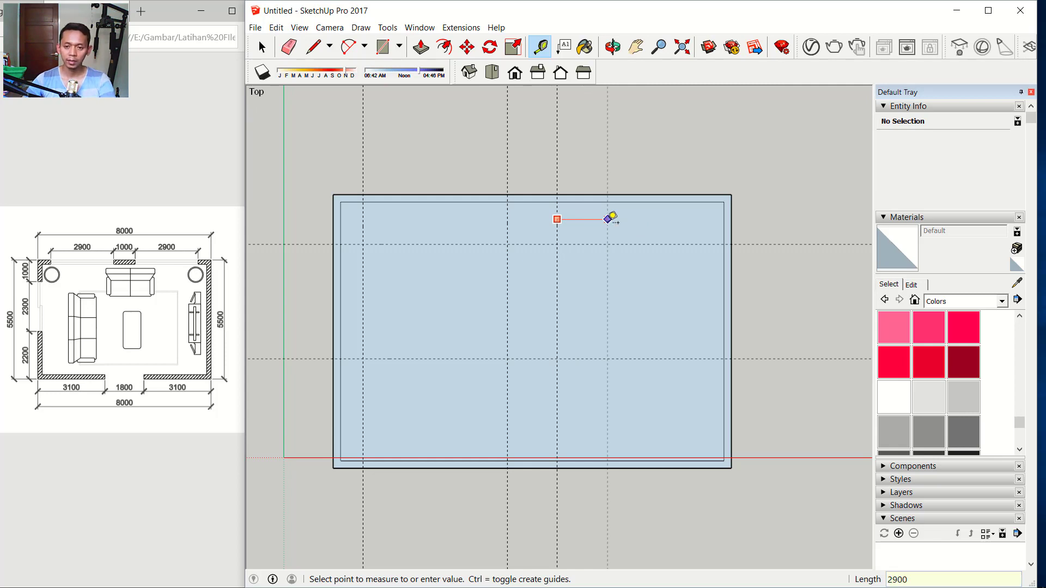
pyautogui.press('Return')
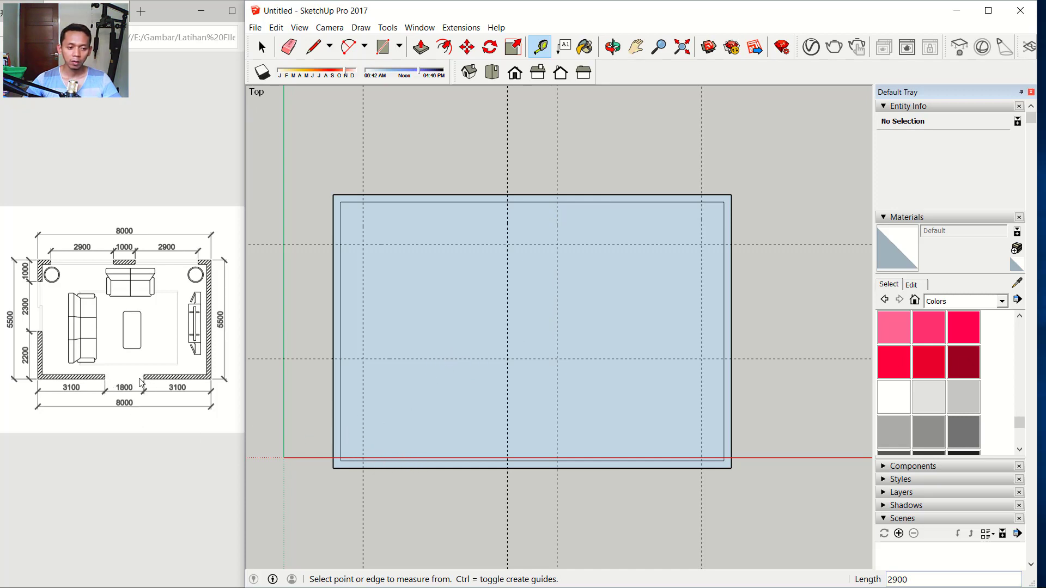
# Add guides 3100 mm from the floor's left edge and 1800 mm beyond that
pyautogui.click(333, 405)
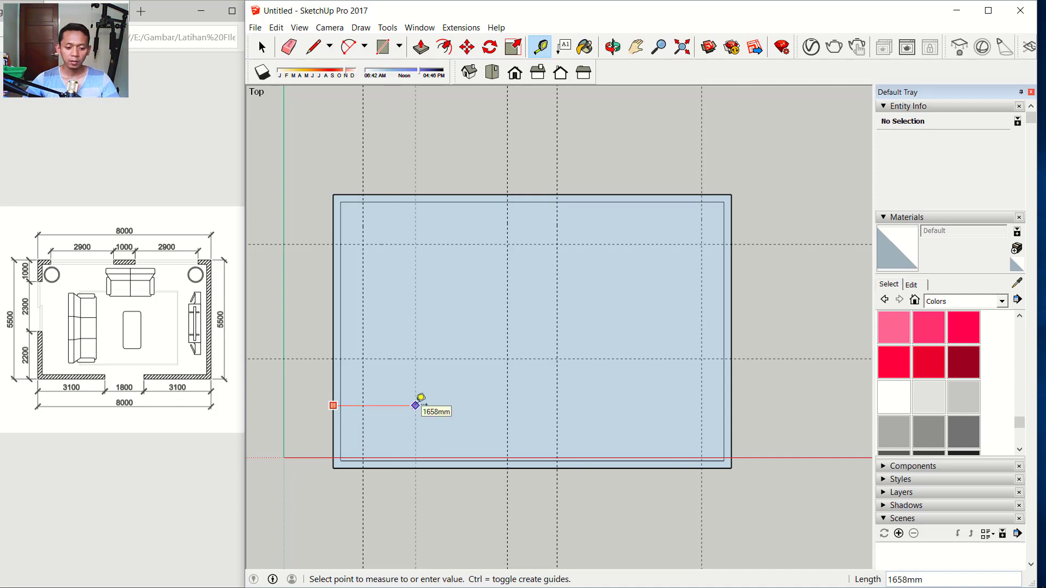
pyautogui.write('310')
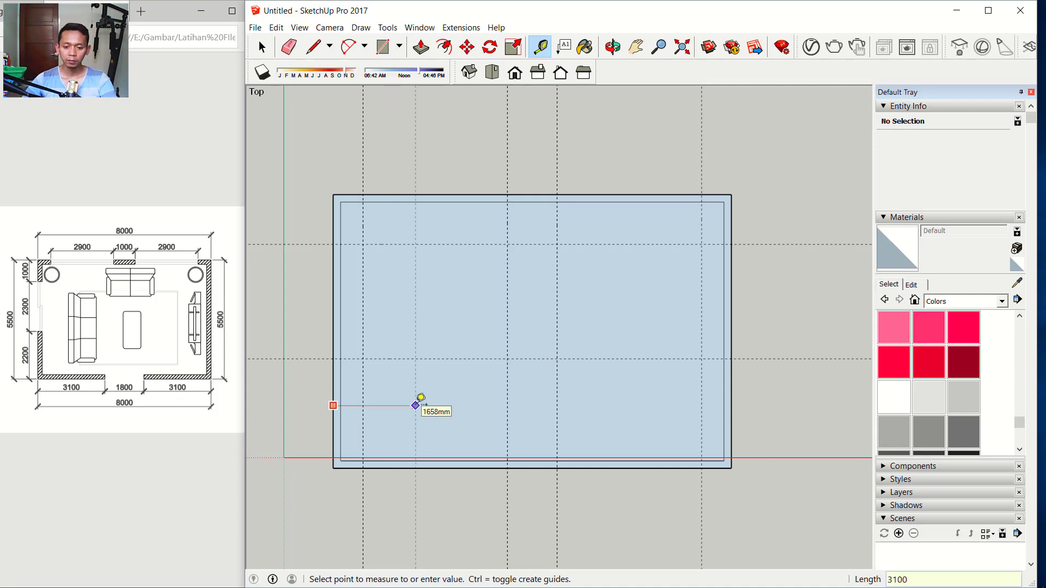
pyautogui.write('0')
pyautogui.press('Return')
pyautogui.click(487, 427)
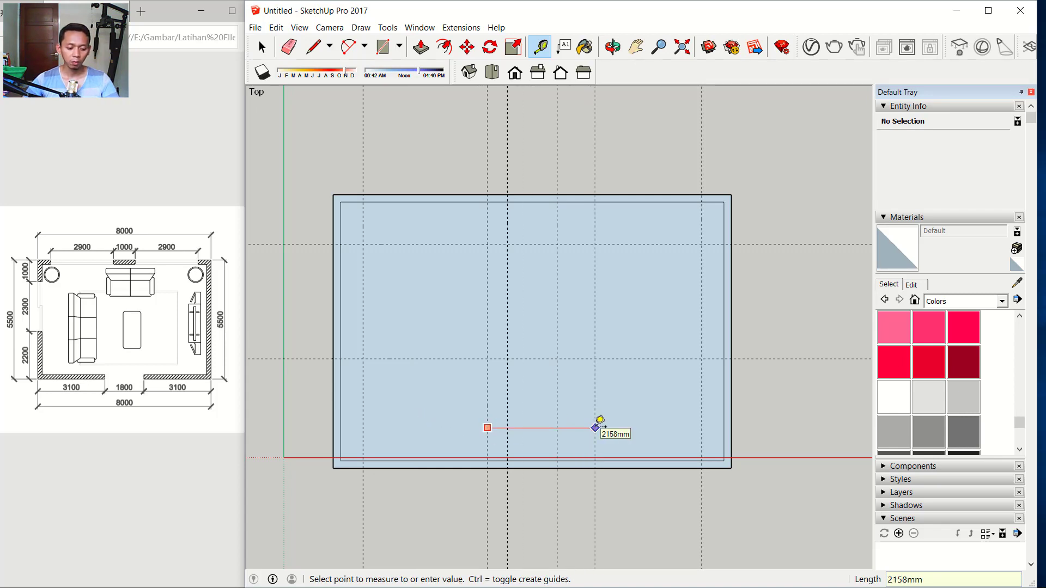
pyautogui.write('1800')
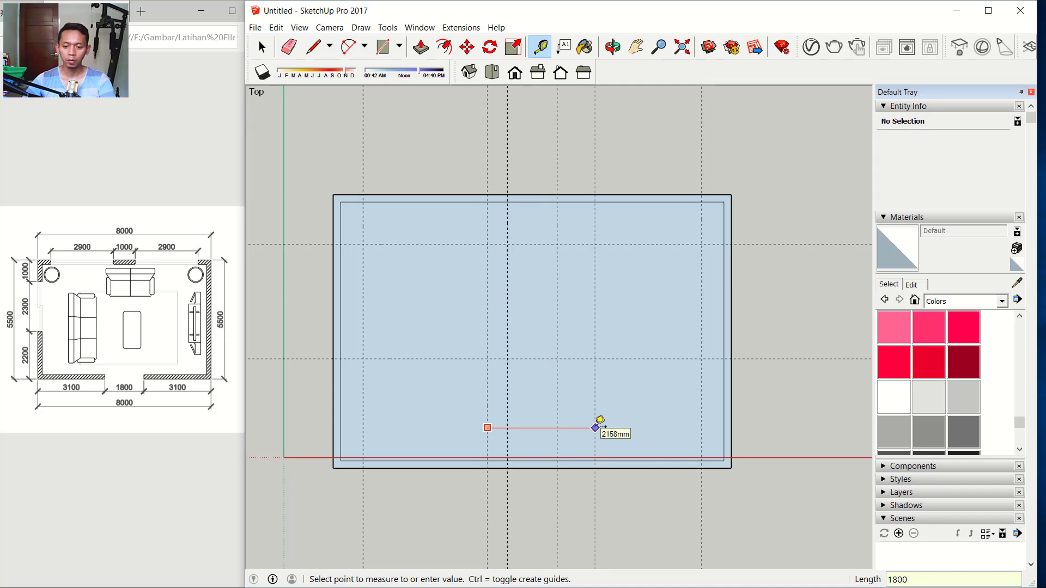
pyautogui.press('Return')
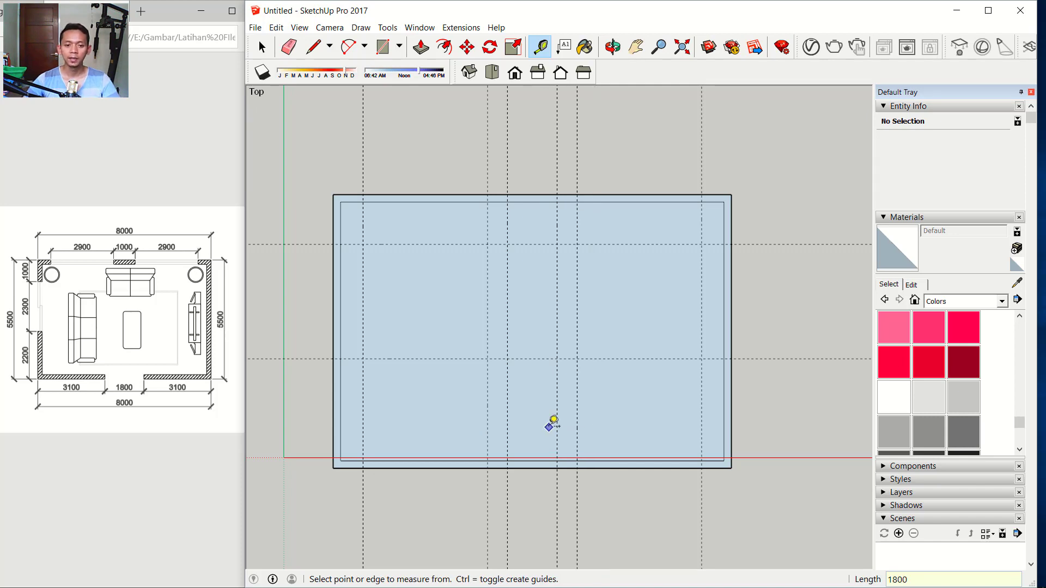
# Draw short cut lines across the left and top-left wall strip at the guide intersections
pyautogui.click(314, 49)
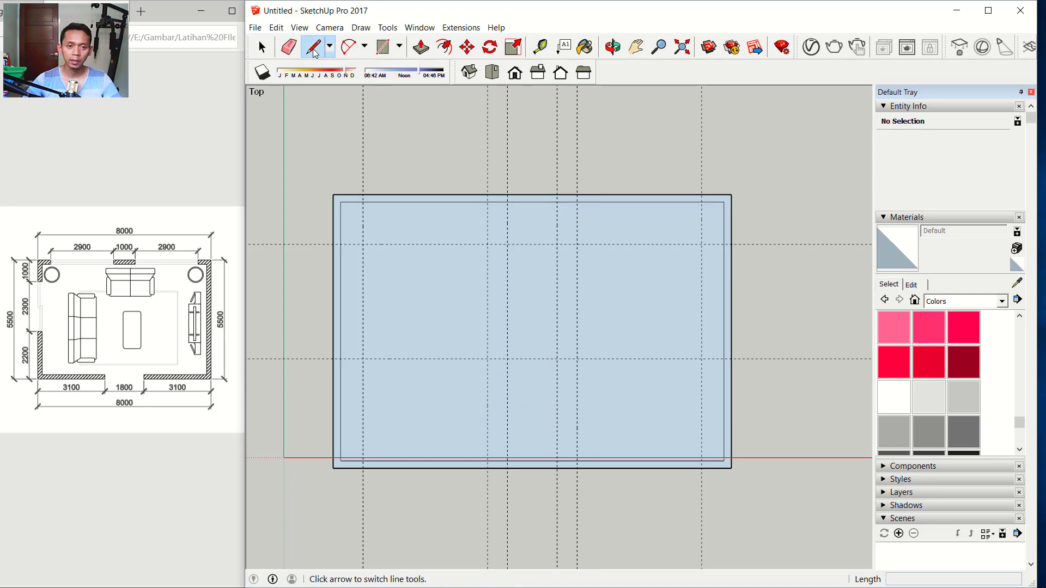
pyautogui.click(340, 358)
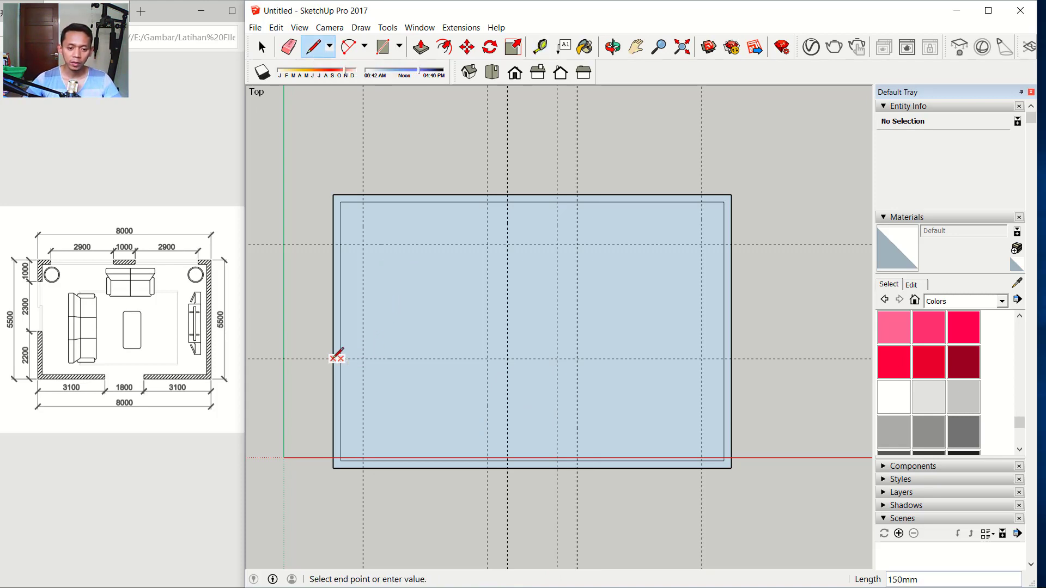
pyautogui.press('Escape')
pyautogui.click(341, 244)
pyautogui.press('Escape')
pyautogui.click(363, 194)
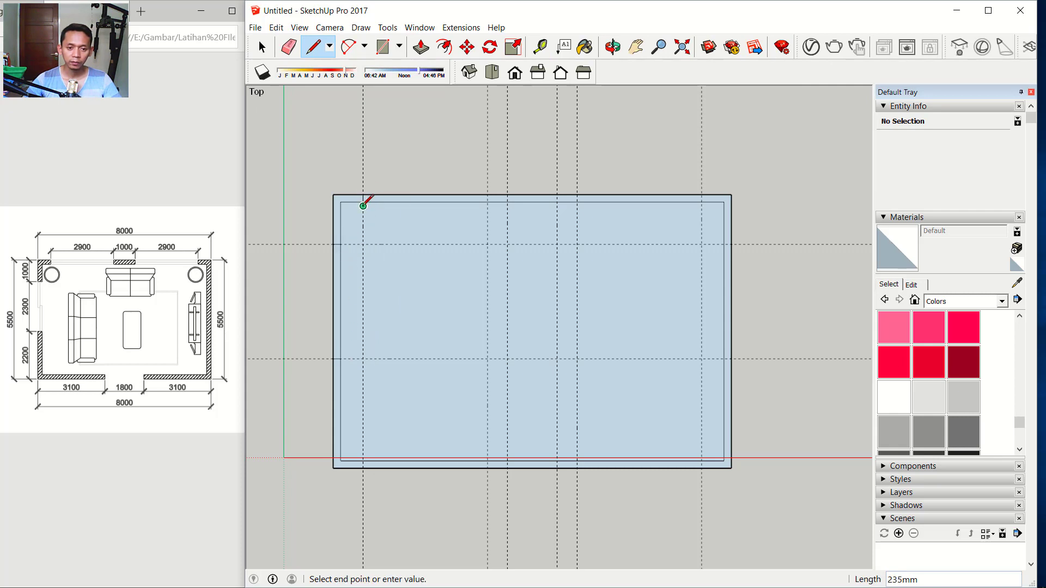
pyautogui.press('Escape')
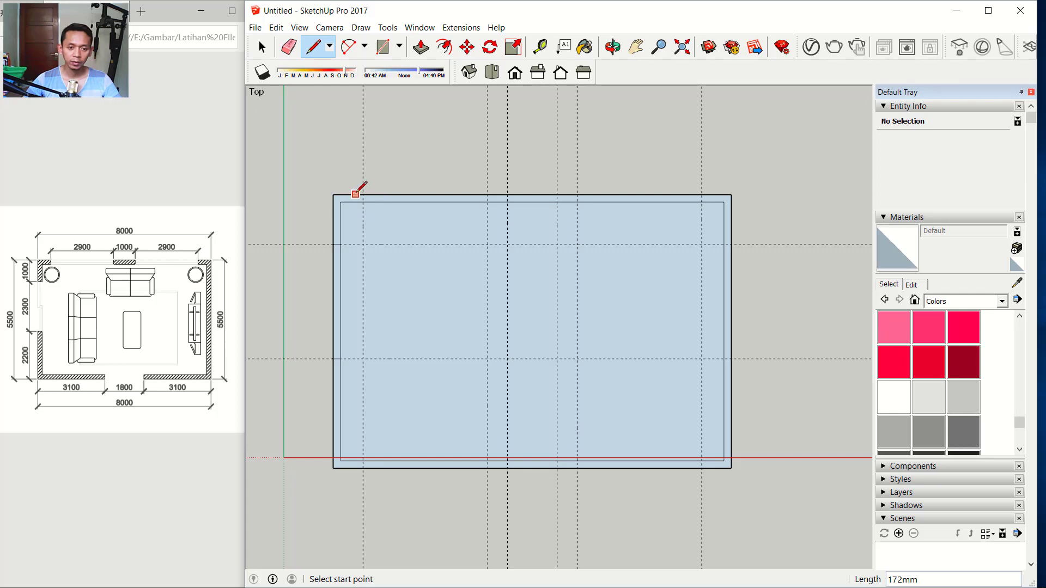
pyautogui.scroll(2, 358, 193)
pyautogui.click(365, 194)
pyautogui.press('Escape')
pyautogui.scroll(-1, 624, 223)
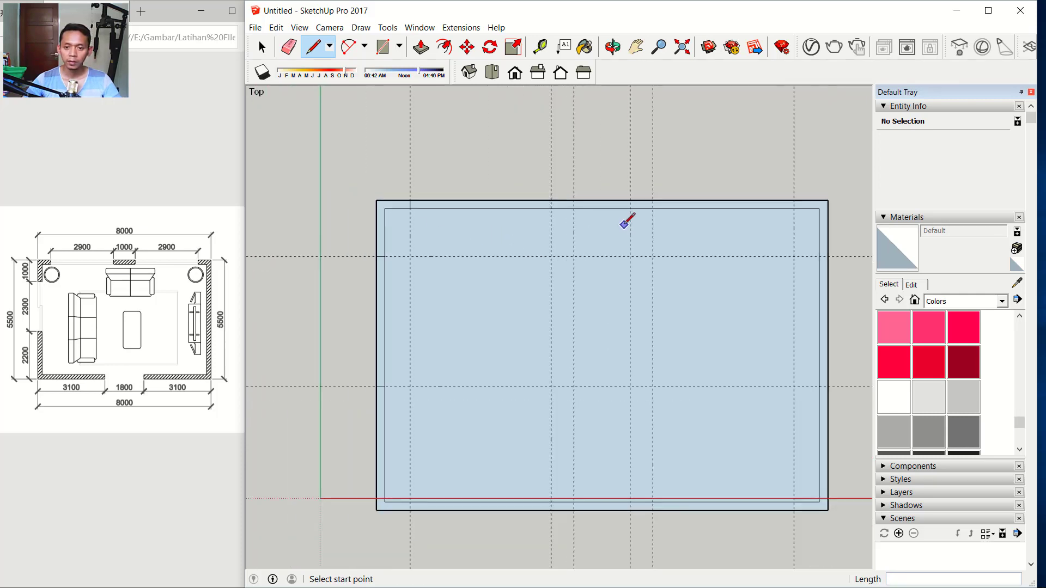
# Cut the top and bottom wall strips with short lines at the remaining guide positions
pyautogui.click(580, 199)
pyautogui.press('Escape')
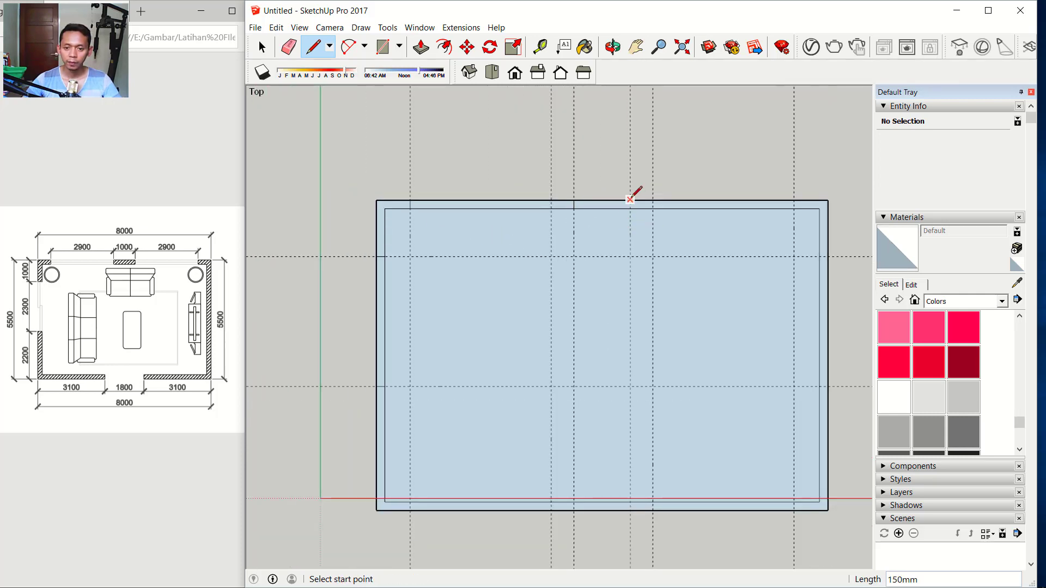
pyautogui.click(631, 200)
pyautogui.press('Escape')
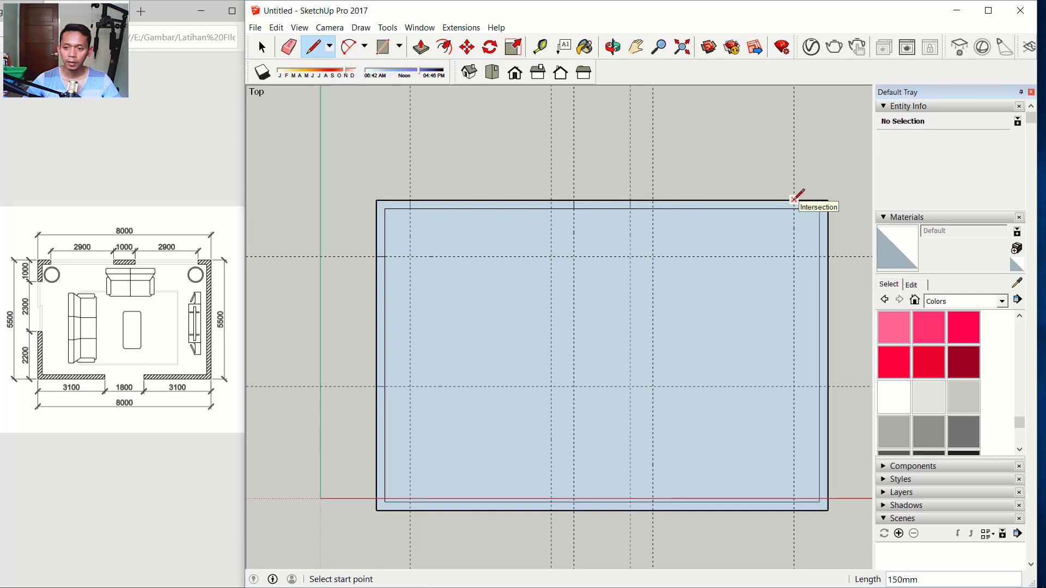
pyautogui.click(794, 201)
pyautogui.press('Escape')
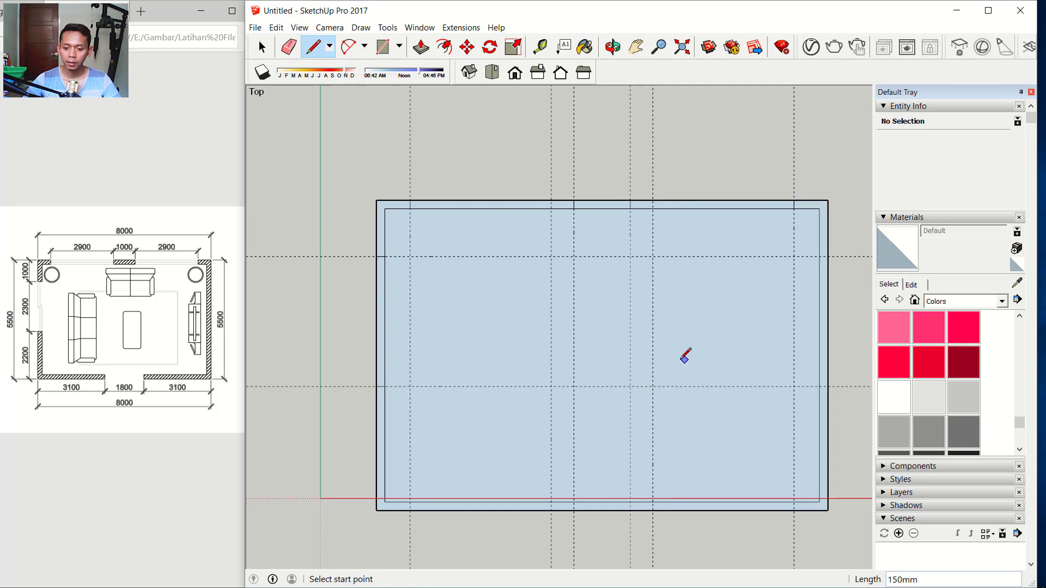
pyautogui.click(652, 501)
pyautogui.click(652, 511)
pyautogui.press('Escape')
pyautogui.click(551, 502)
pyautogui.press('Escape')
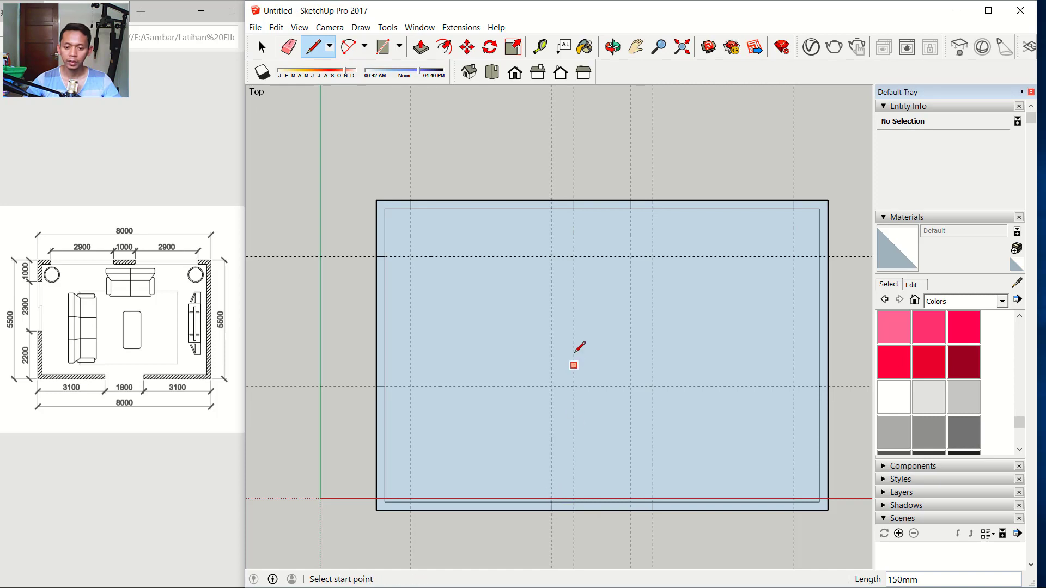
# Delete the vertical guides across the floor and tilt into a 3D perspective view
pyautogui.click(261, 47)
pyautogui.scroll(-2, 509, 310)
pyautogui.moveTo(555, 418); pyautogui.dragTo(685, 277, button='middle')
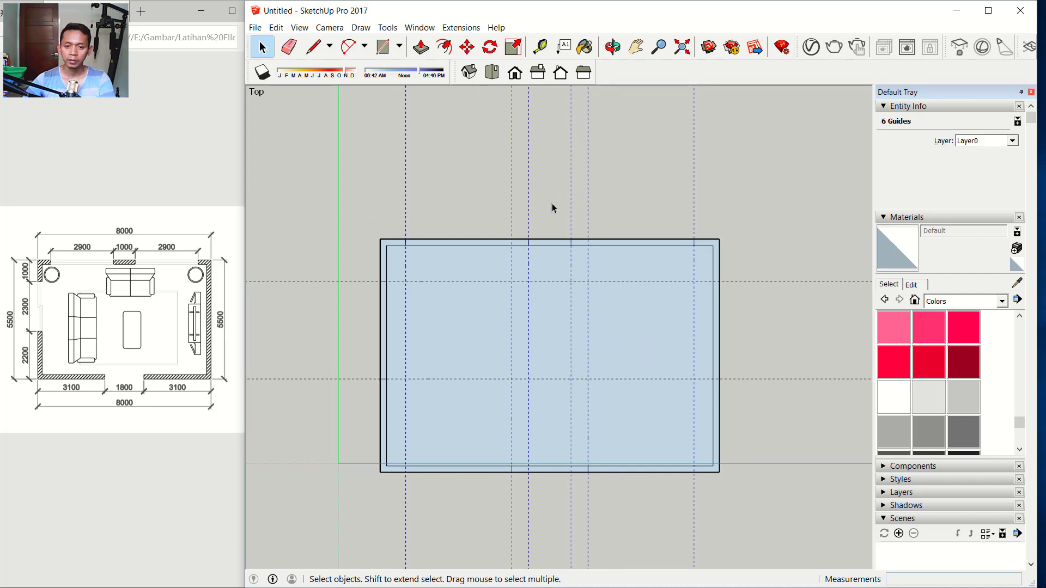
pyautogui.click(865, 286)
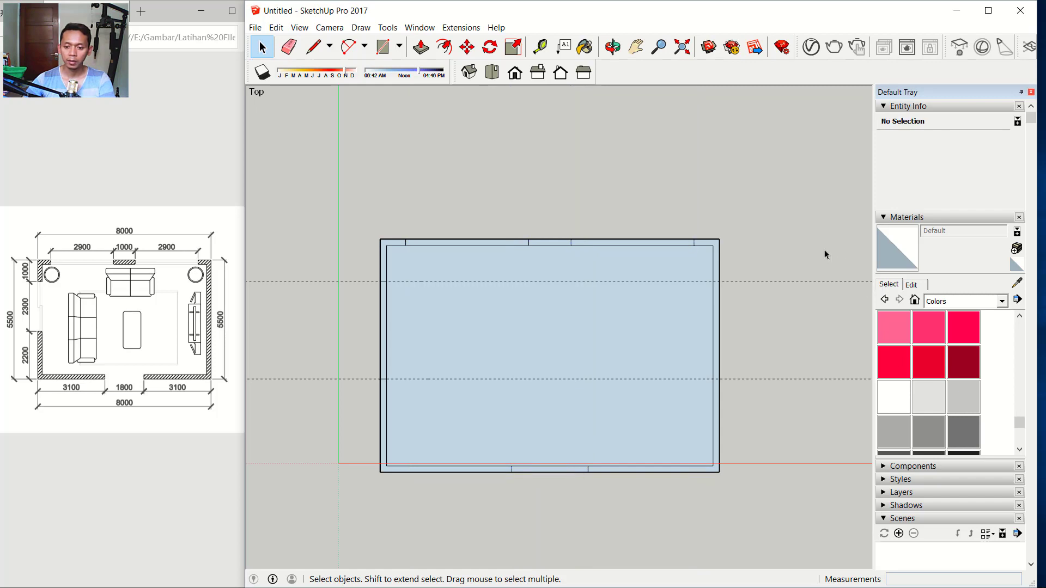
pyautogui.moveTo(822, 252); pyautogui.dragTo(751, 431)
pyautogui.press('Delete')
pyautogui.scroll(-1, 582, 381)
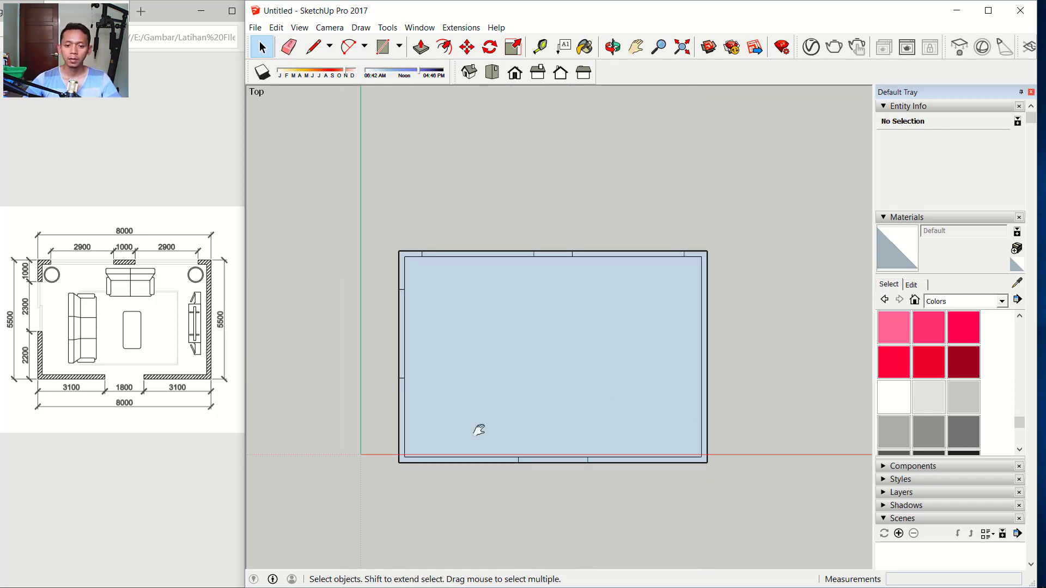
pyautogui.moveTo(480, 431); pyautogui.dragTo(670, 240, button='middle')
pyautogui.scroll(1, 562, 296)
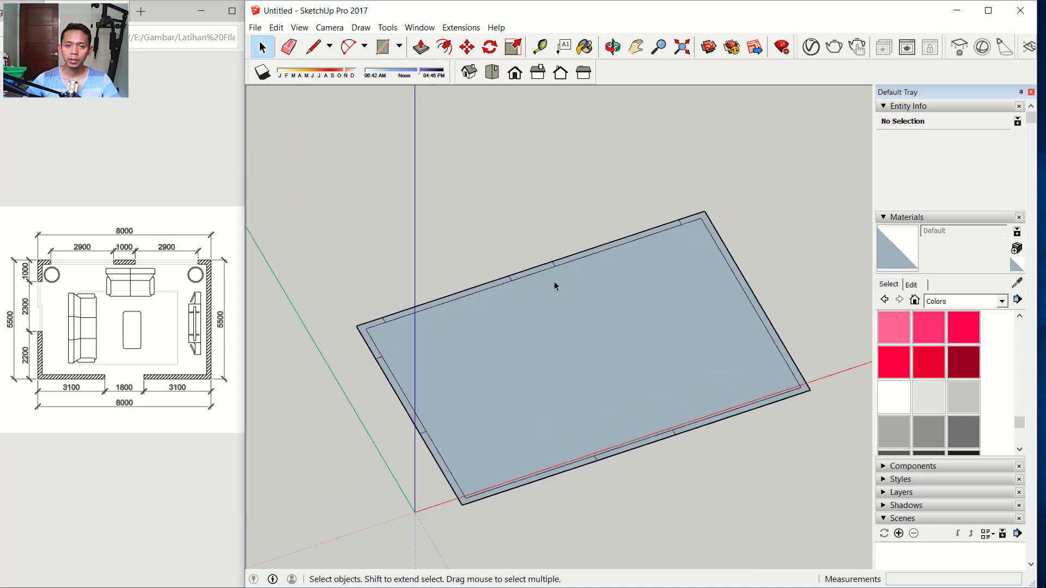
# Push/pull the corner, back and front-left wall strips up to the common wall height
pyautogui.click(420, 49)
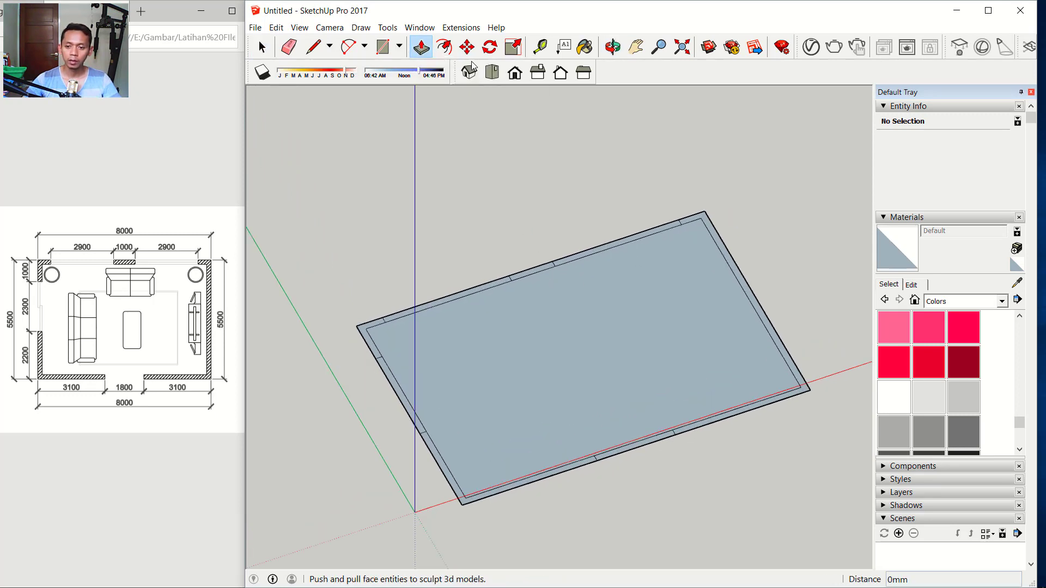
pyautogui.click(714, 238)
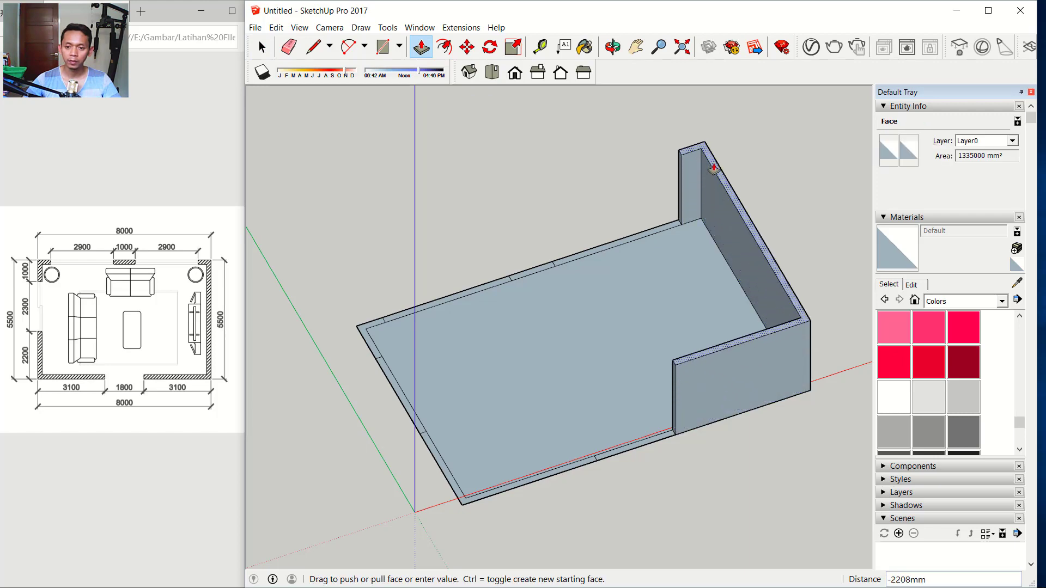
pyautogui.click(714, 167)
pyautogui.moveTo(583, 308); pyautogui.dragTo(584, 278, button='middle')
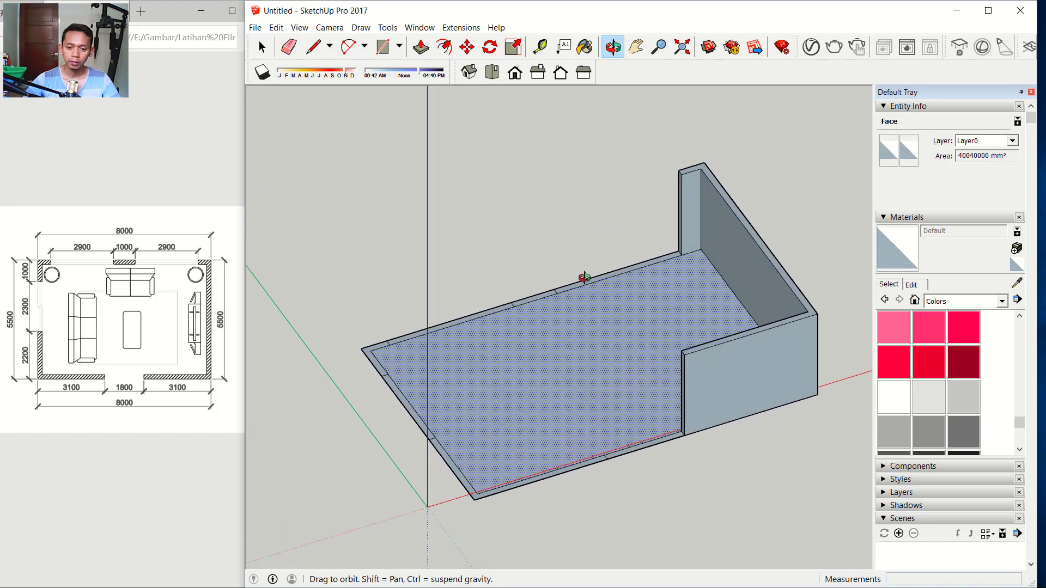
pyautogui.click(539, 299)
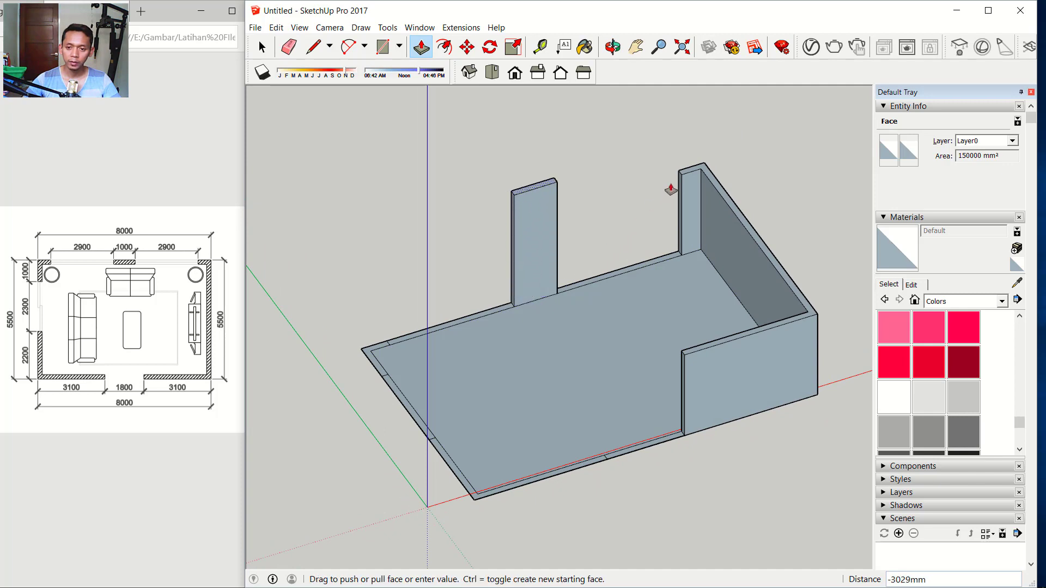
pyautogui.click(682, 175)
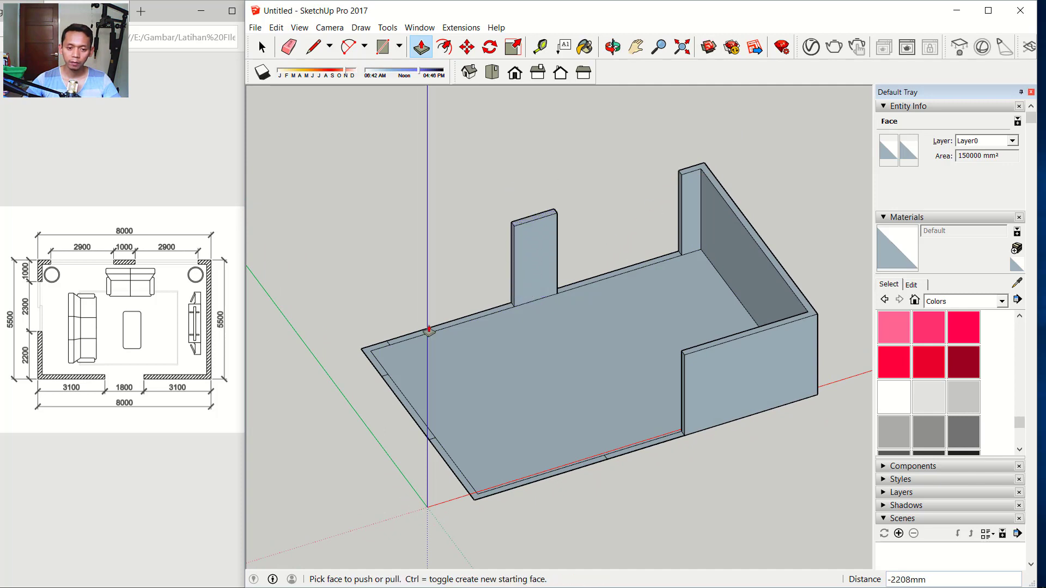
pyautogui.click(369, 353)
pyautogui.click(512, 225)
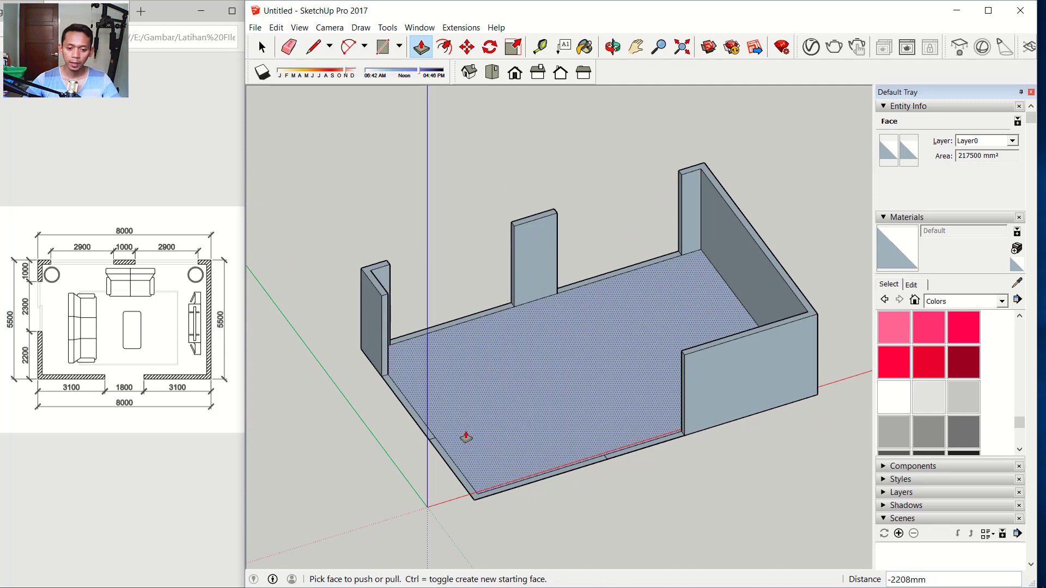
pyautogui.click(451, 468)
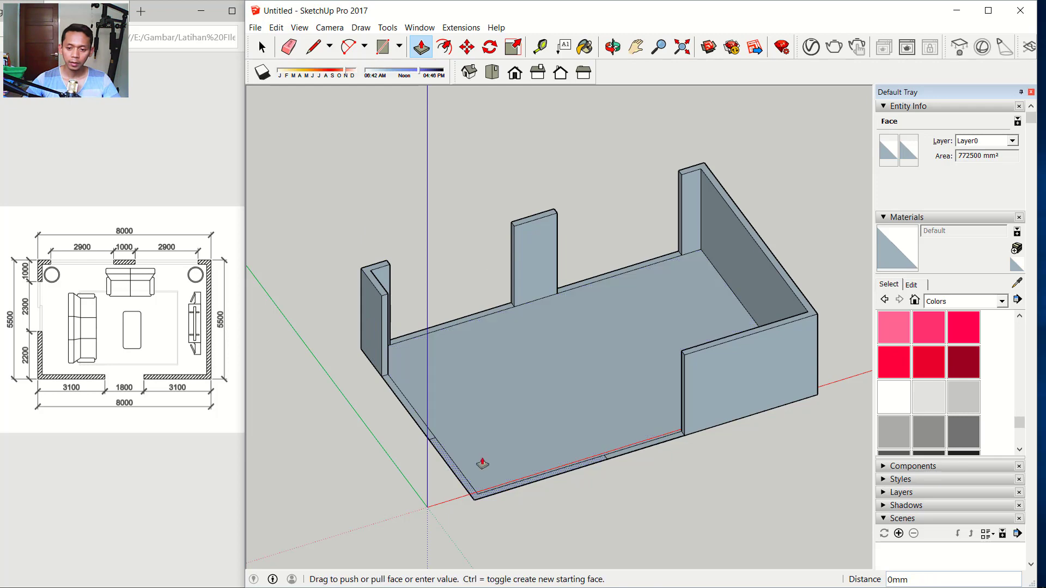
pyautogui.click(685, 355)
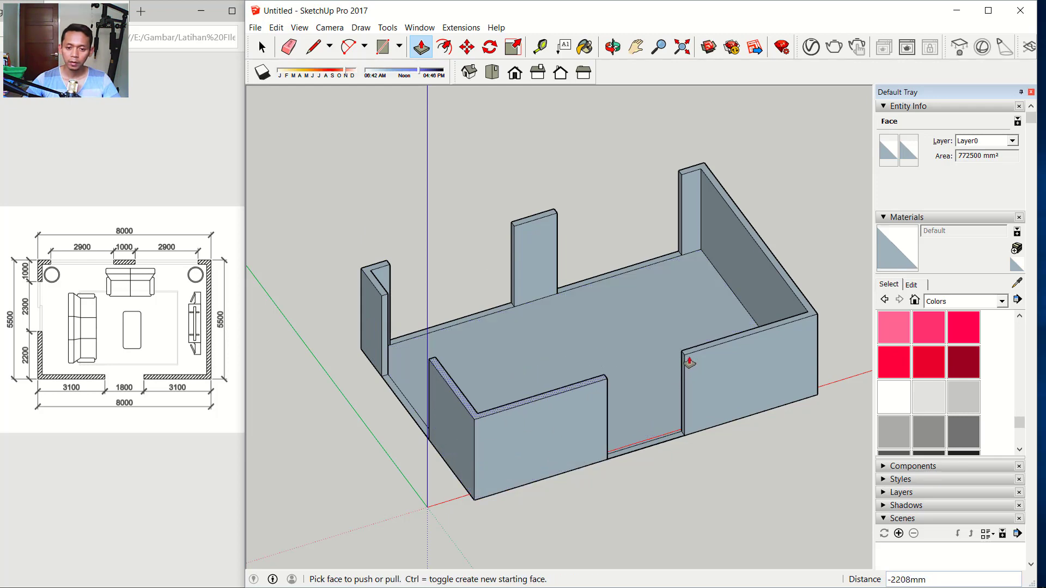
# Raise both low back-wall segments beside the pillar by 1200 mm to full height
pyautogui.click(458, 326)
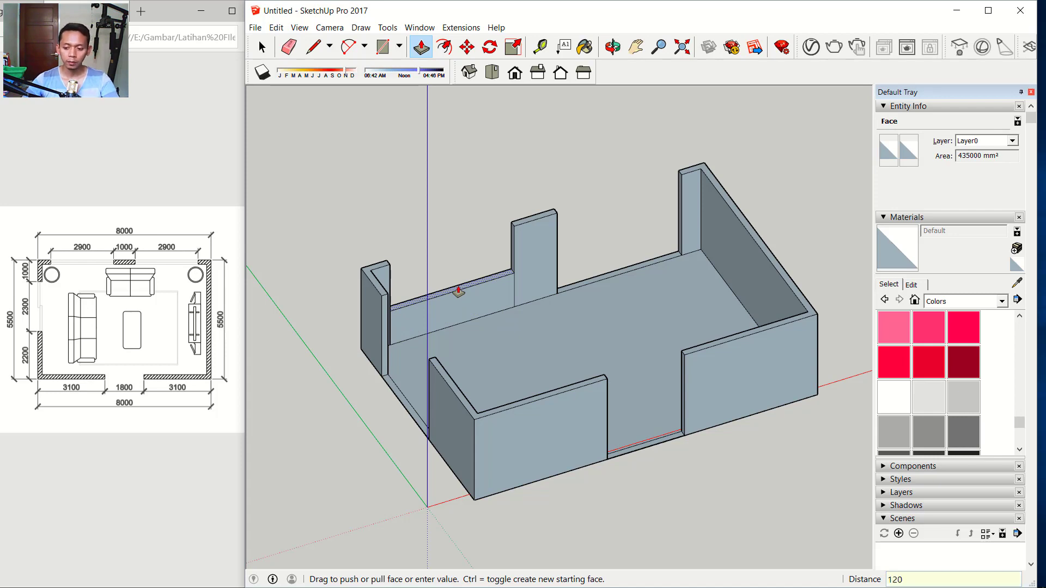
pyautogui.press('Return')
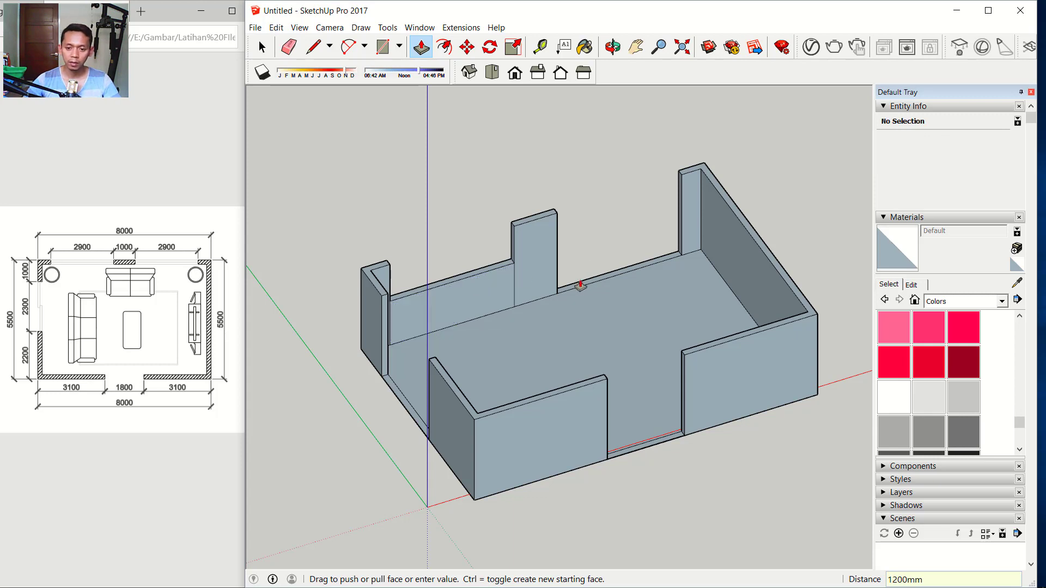
pyautogui.doubleClick(566, 286)
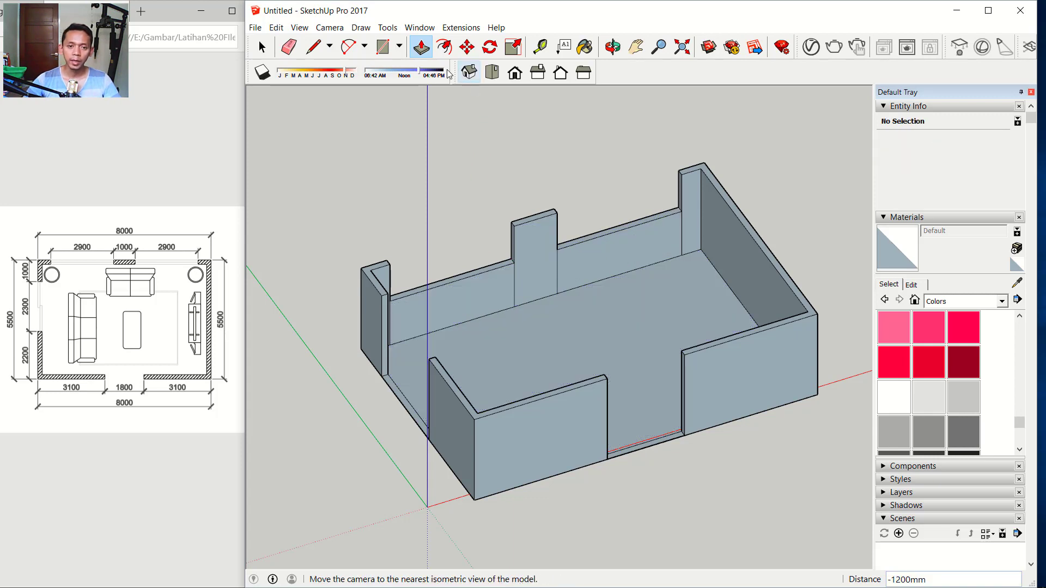
# Erase the stray pillar edges on the back wall and the floor edge across the doorway
pyautogui.click(289, 47)
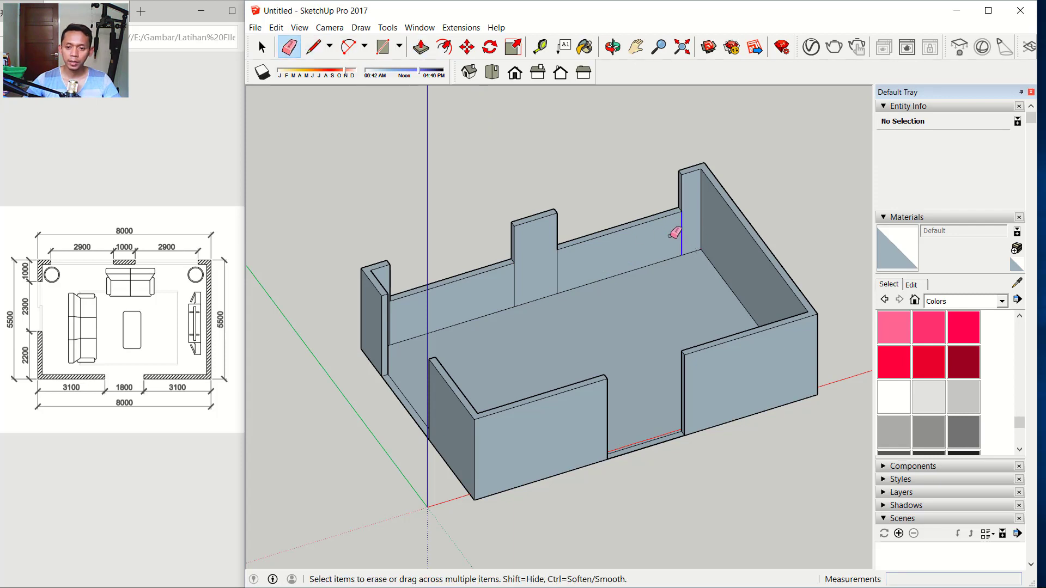
pyautogui.moveTo(512, 286); pyautogui.dragTo(513, 287)
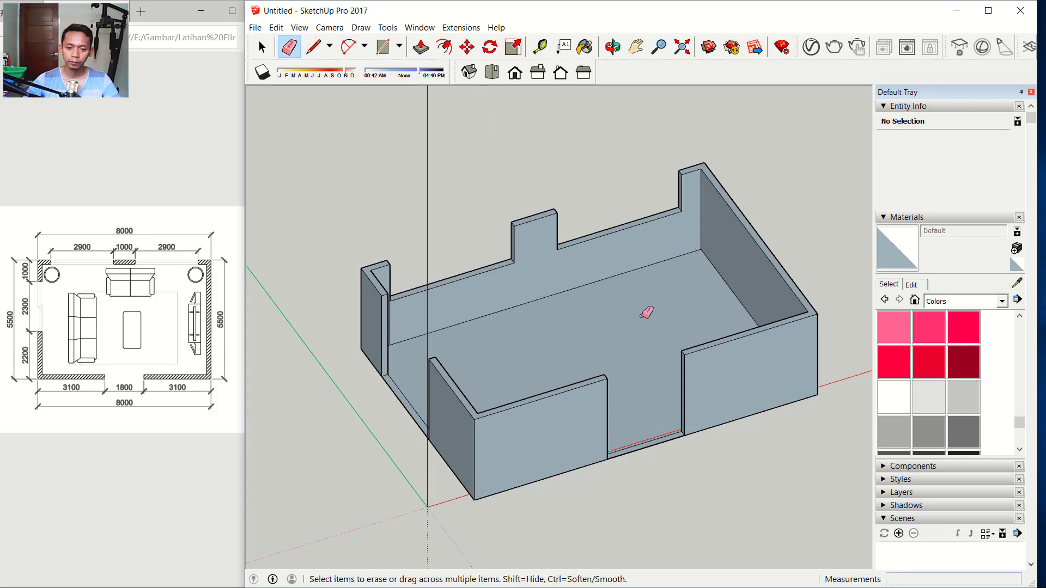
pyautogui.moveTo(642, 310)
pyautogui.mouseDown(button='middle')
pyautogui.moveTo(509, 360)
pyautogui.moveTo(457, 263)
pyautogui.mouseUp(button='middle')
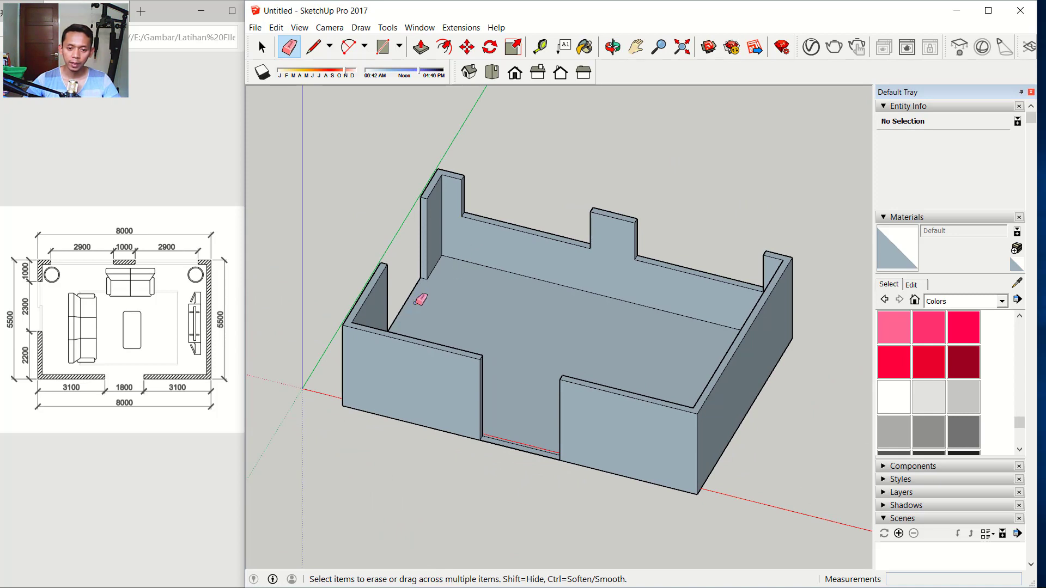
pyautogui.click(512, 438)
pyautogui.moveTo(512, 438)
pyautogui.mouseDown(button='middle')
pyautogui.moveTo(548, 380)
pyautogui.moveTo(463, 354)
pyautogui.mouseUp(button='middle')
# Select all the room's walls and floor and combine them with Make Group
pyautogui.click(262, 47)
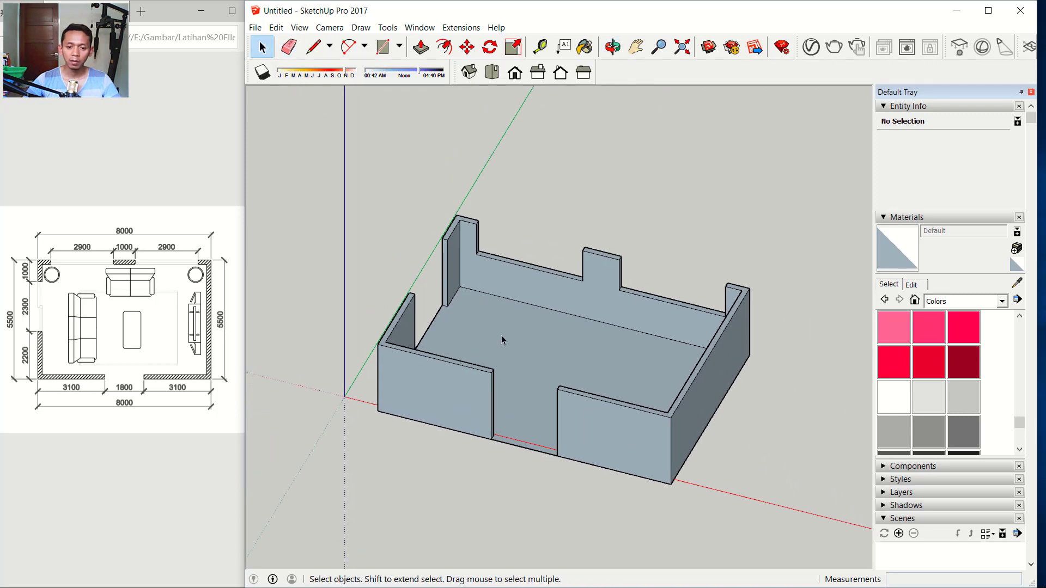
pyautogui.tripleClick(519, 341)
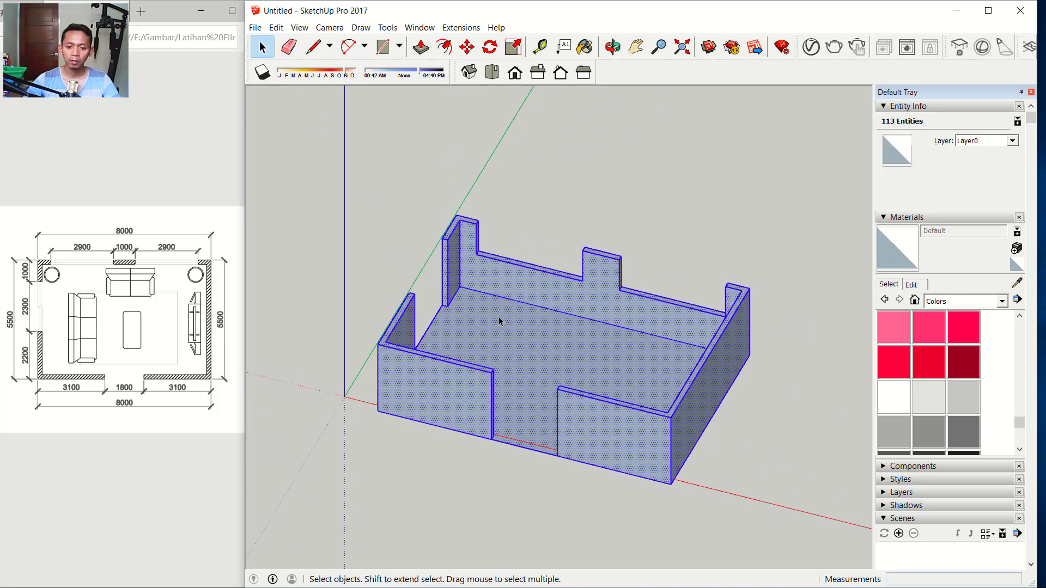
pyautogui.rightClick(500, 320)
pyautogui.click(540, 420)
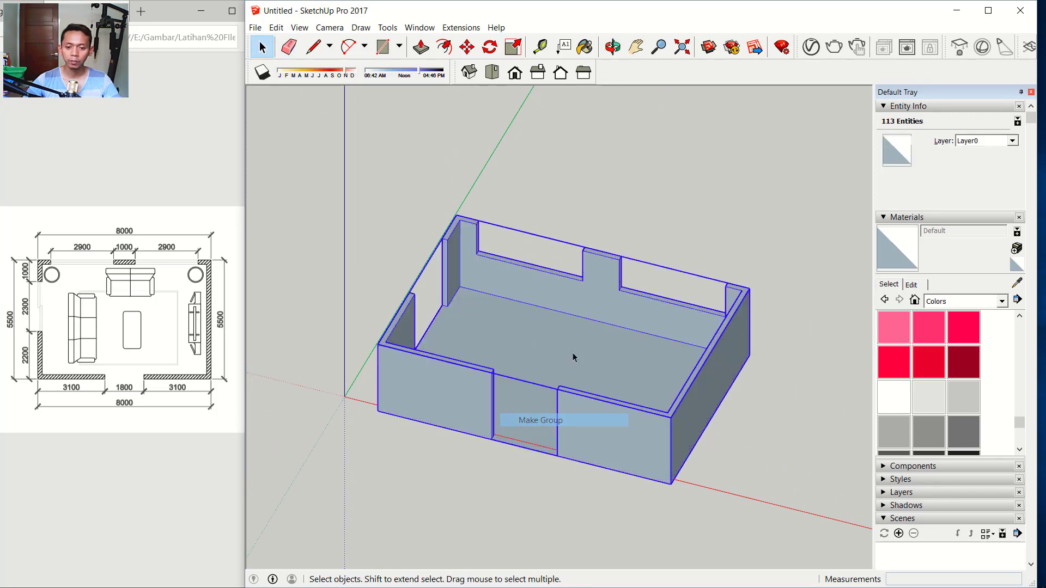
pyautogui.moveTo(572, 357); pyautogui.dragTo(725, 414, button='middle')
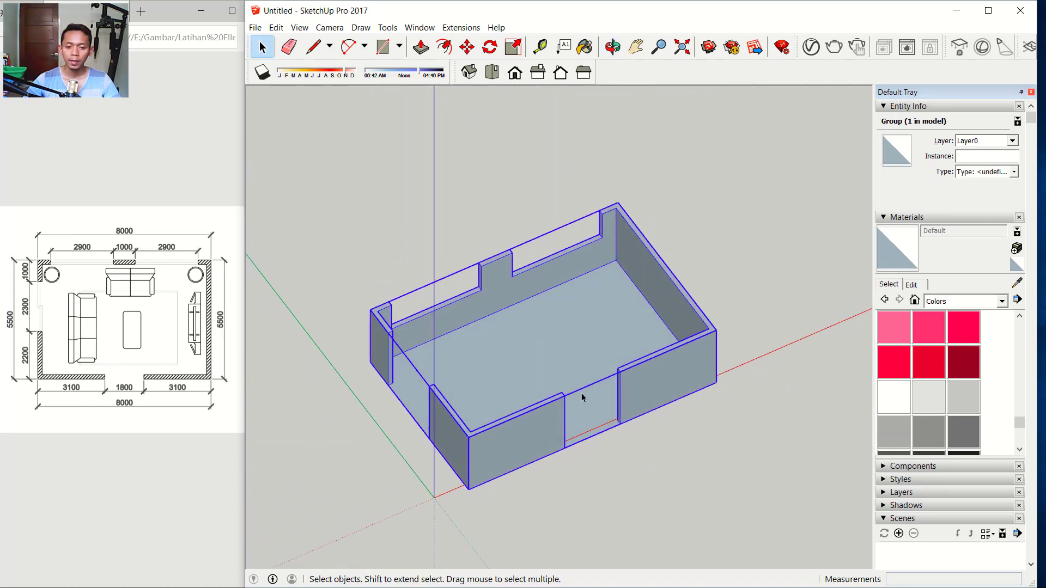
pyautogui.scroll(1, 552, 391)
pyautogui.scroll(1, 551, 387)
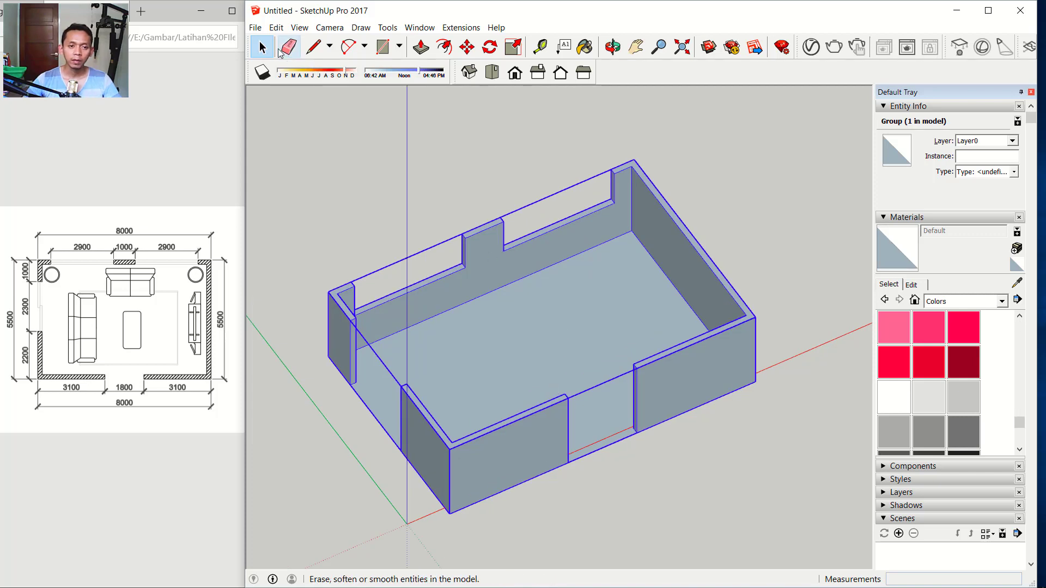
# Import the 2 Windows.skp model file
pyautogui.click(255, 27)
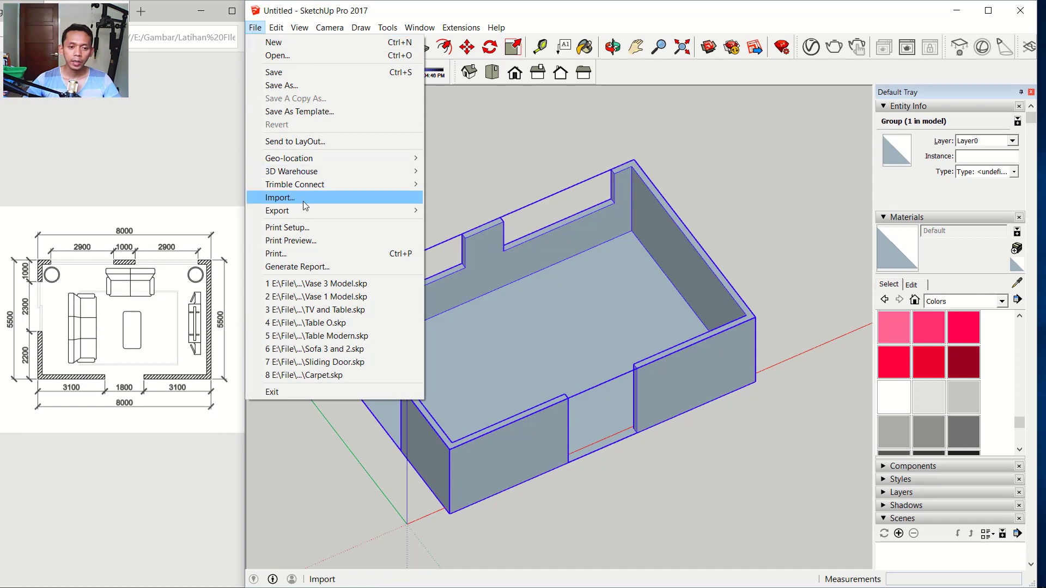
pyautogui.click(285, 200)
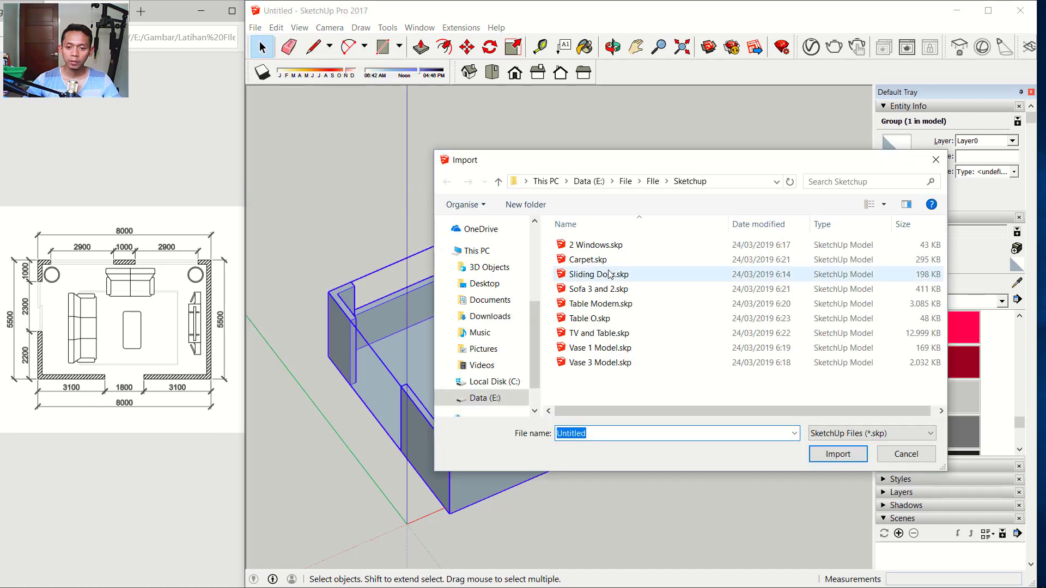
pyautogui.click(578, 246)
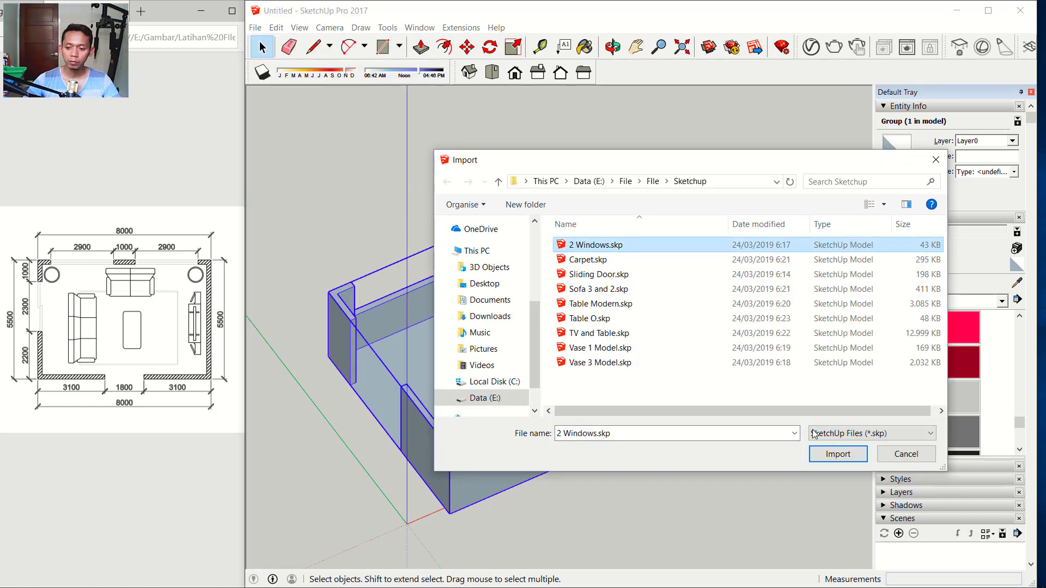
pyautogui.click(816, 453)
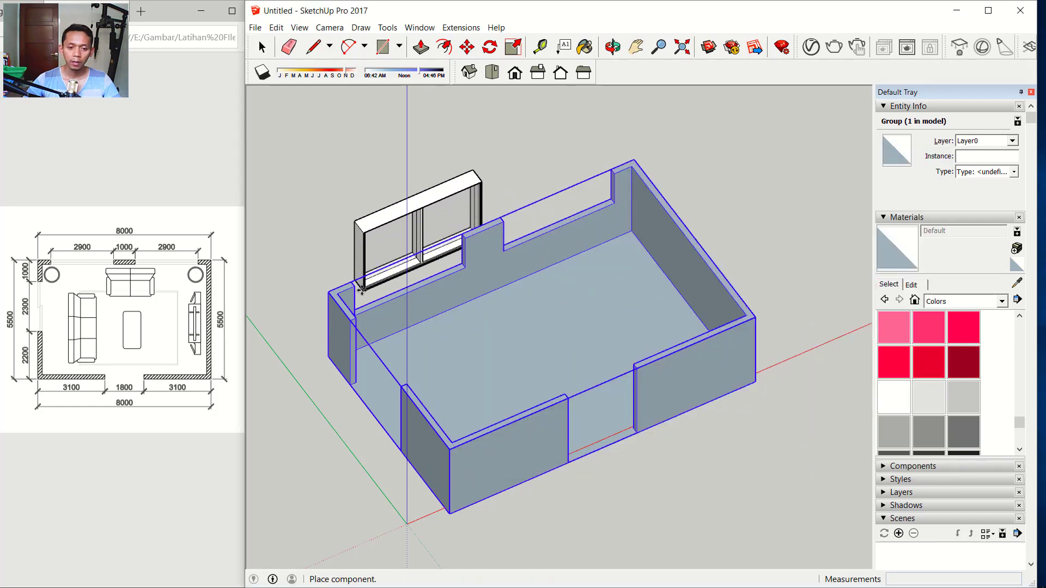
# Place the window component on the back wall and snap its bottom corner into the left opening
pyautogui.scroll(4, 381, 305)
pyautogui.moveTo(407, 331); pyautogui.dragTo(427, 348, button='middle')
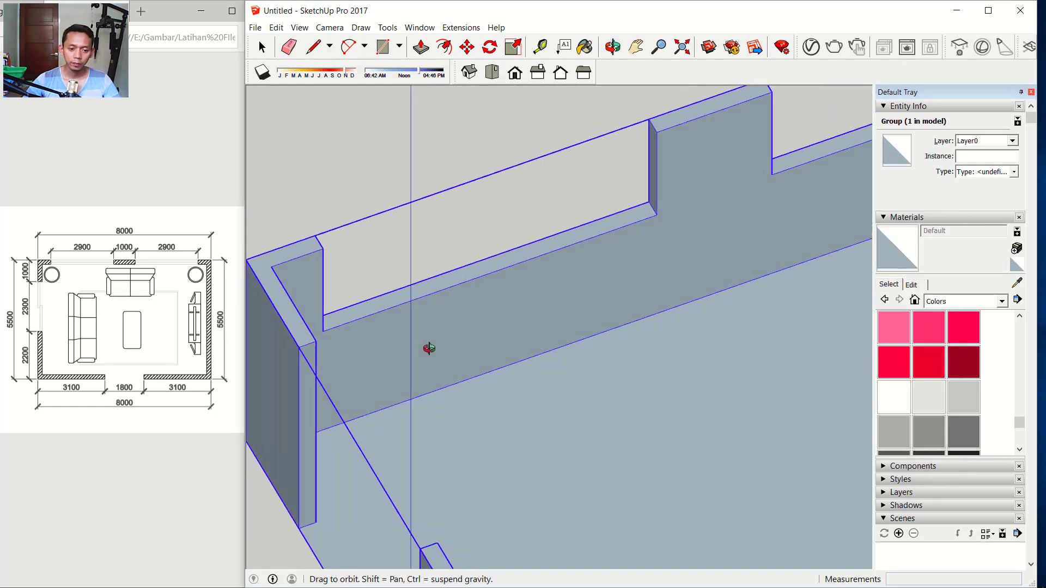
pyautogui.scroll(3, 382, 326)
pyautogui.scroll(3, 323, 316)
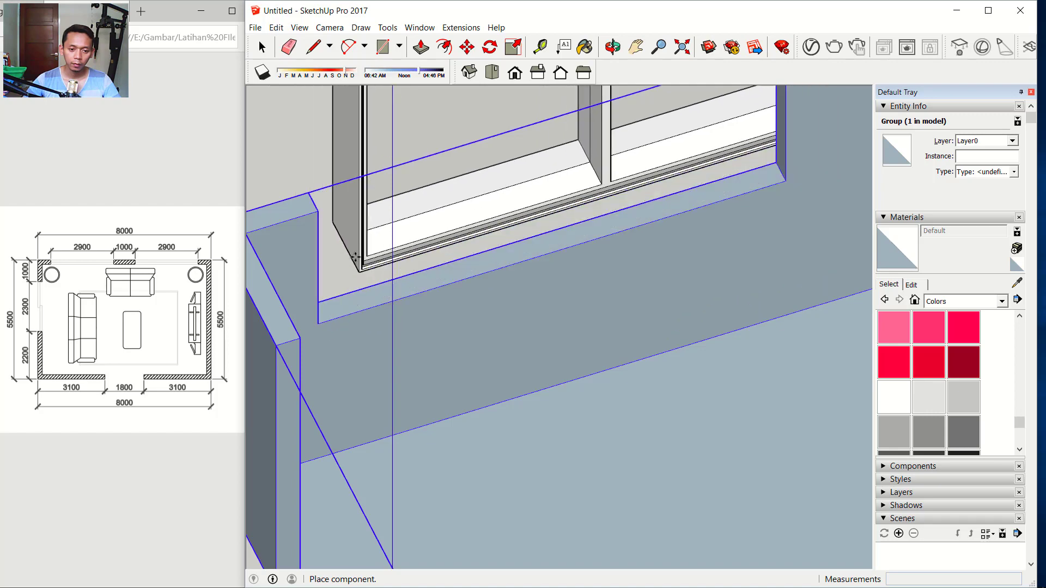
pyautogui.click(327, 305)
pyautogui.press('m')
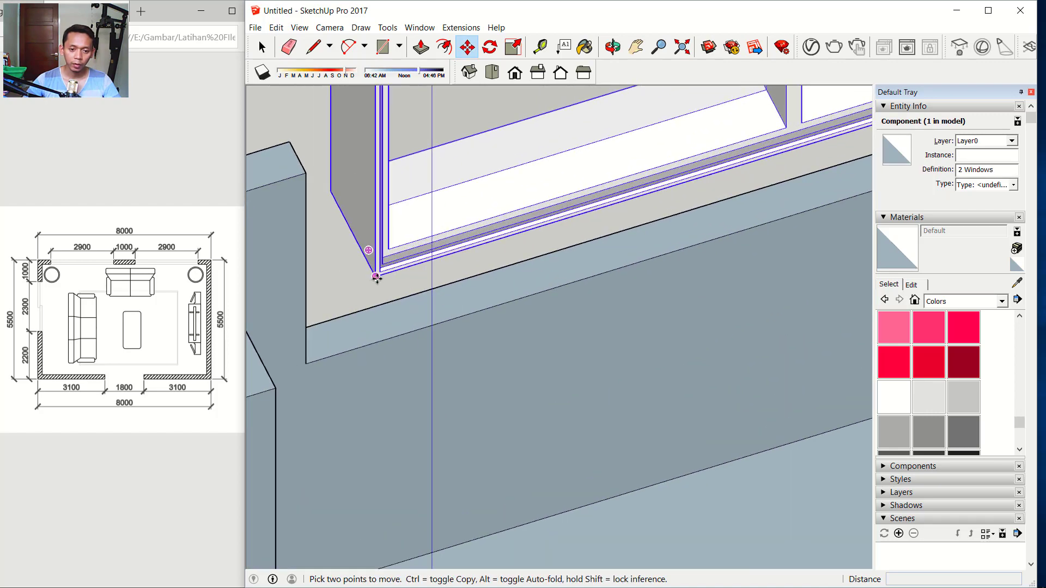
pyautogui.click(376, 277)
pyautogui.click(304, 357)
pyautogui.scroll(-1, 493, 276)
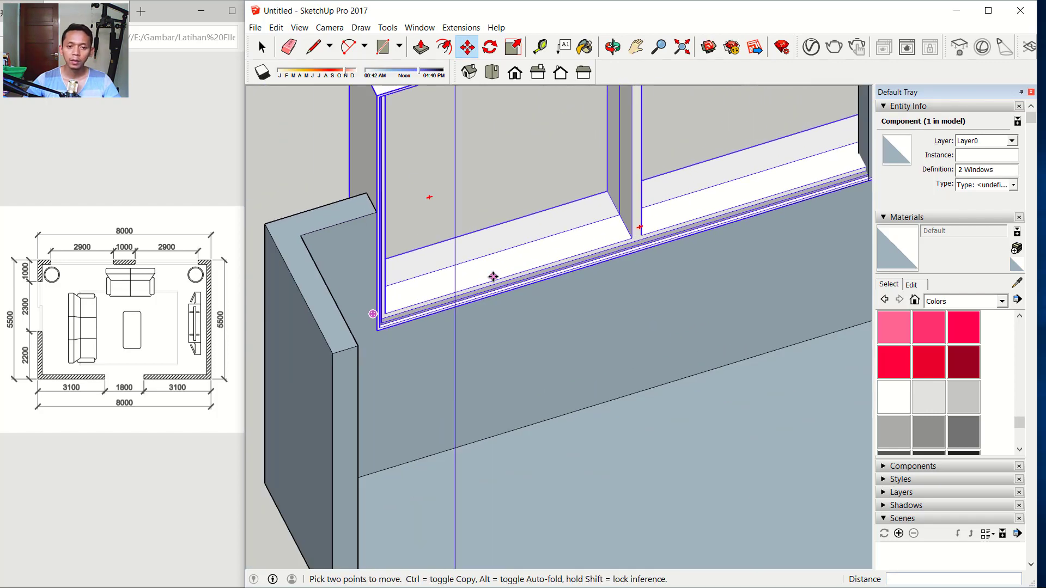
pyautogui.scroll(-2, 493, 276)
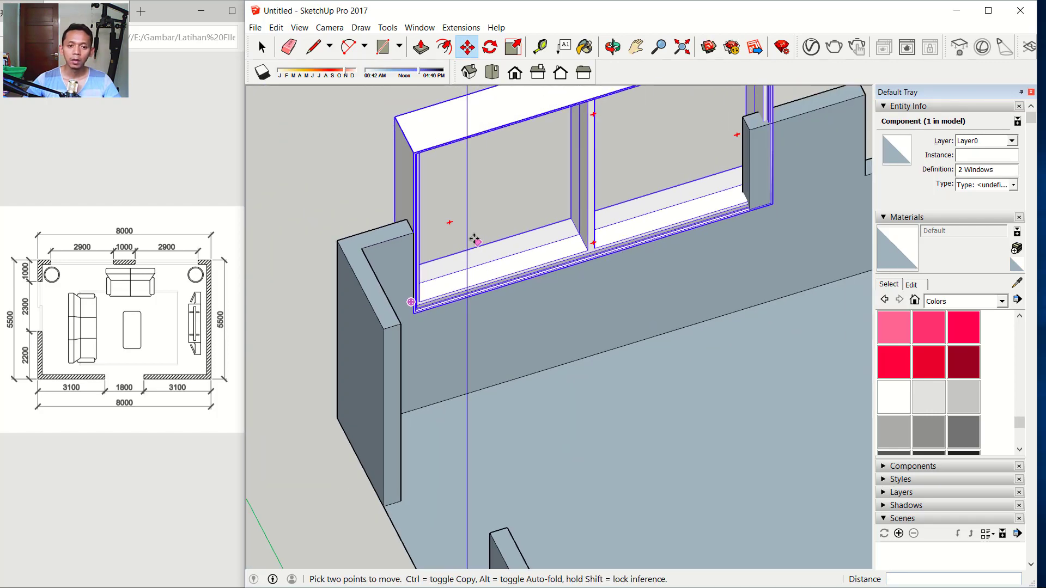
# Scale the window thinner and narrower so it fits the wall opening
pyautogui.click(513, 47)
pyautogui.scroll(3, 422, 170)
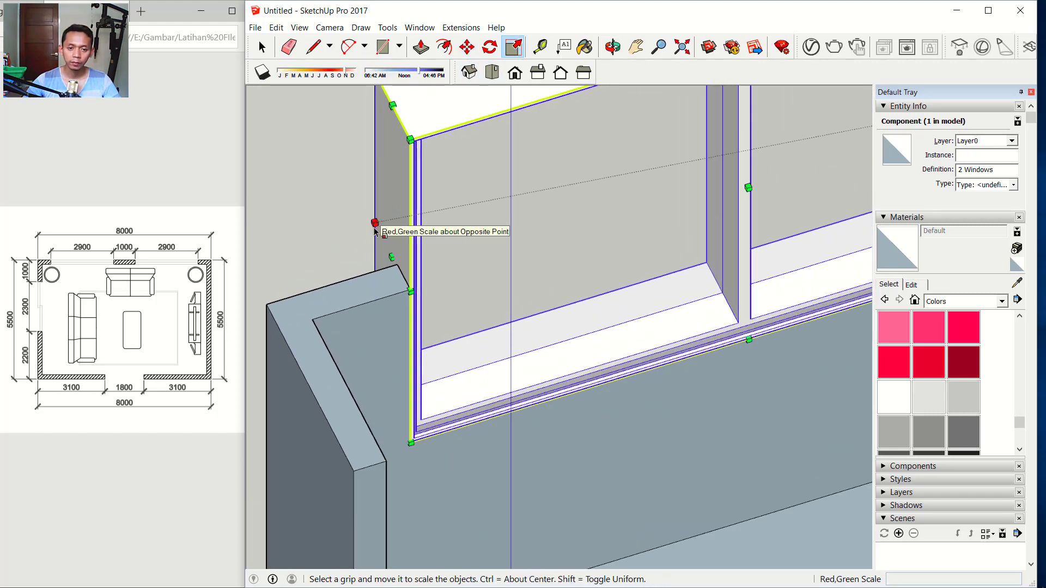
pyautogui.scroll(-1, 543, 220)
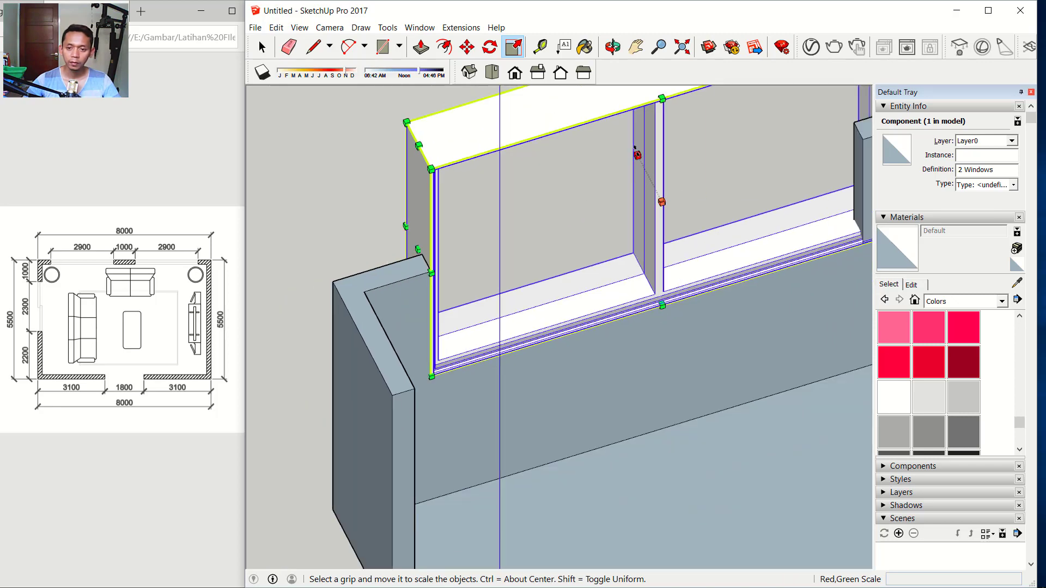
pyautogui.click(662, 203)
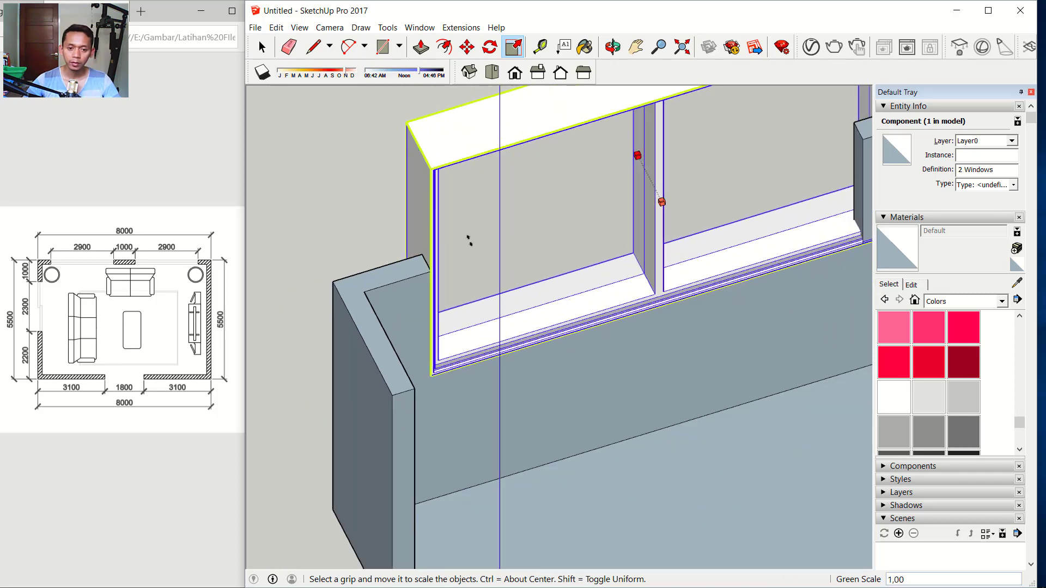
pyautogui.click(422, 254)
pyautogui.scroll(-2, 583, 245)
pyautogui.moveTo(724, 195); pyautogui.dragTo(632, 240, button='middle')
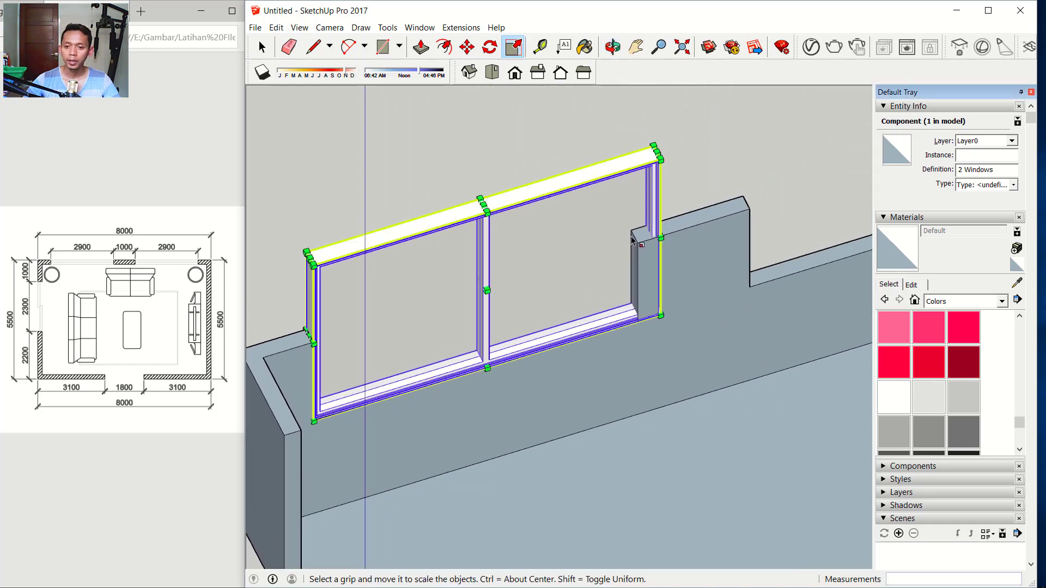
pyautogui.scroll(2, 632, 239)
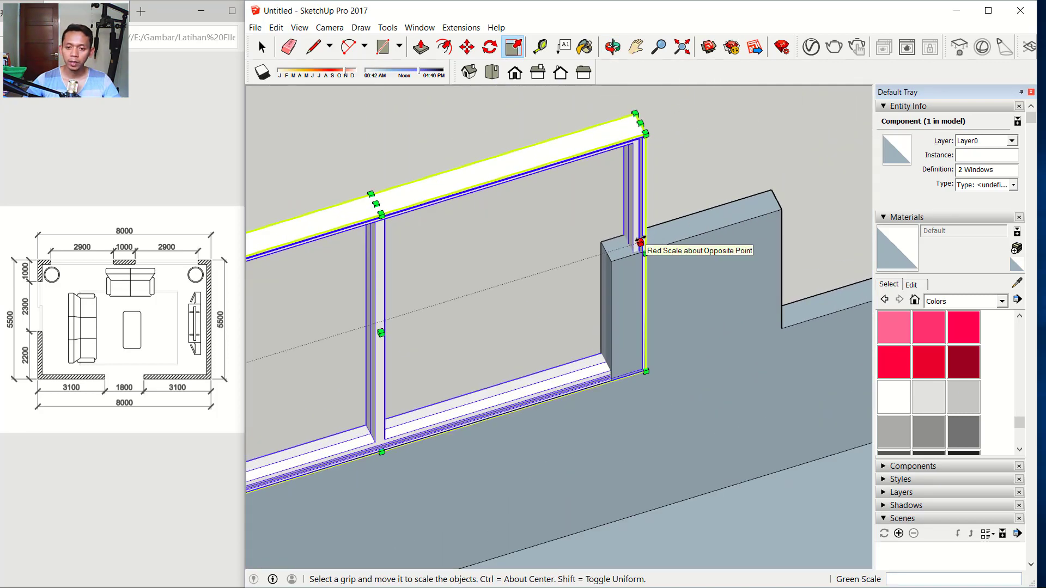
pyautogui.moveTo(641, 241); pyautogui.dragTo(609, 252)
pyautogui.scroll(-2, 660, 245)
pyautogui.scroll(1, 660, 245)
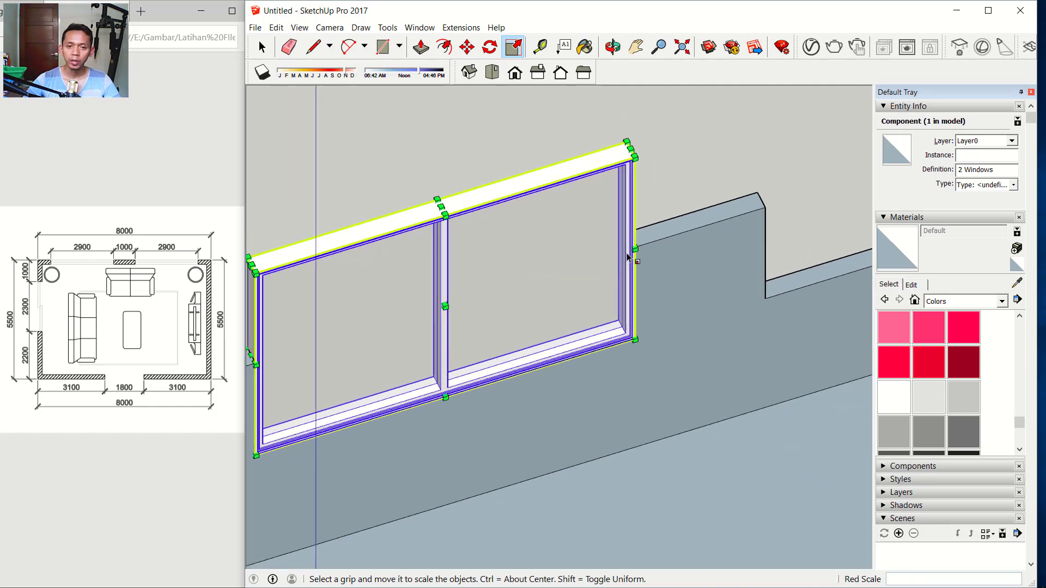
# Copy the window with Move and Ctrl, placing the copy at the back wall's right corner
pyautogui.click(466, 47)
pyautogui.scroll(2, 651, 351)
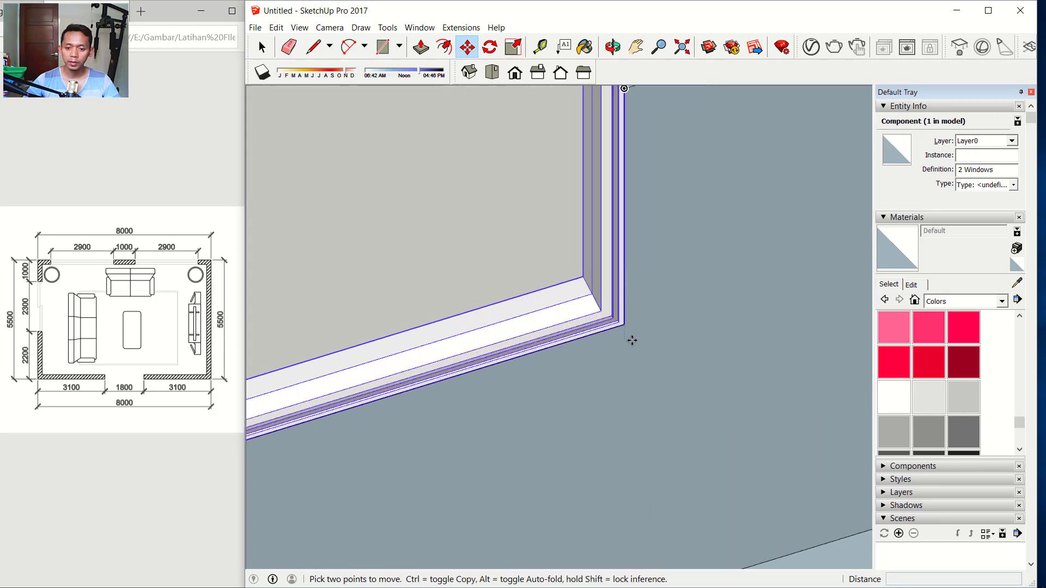
pyautogui.click(624, 325)
pyautogui.scroll(-5, 747, 292)
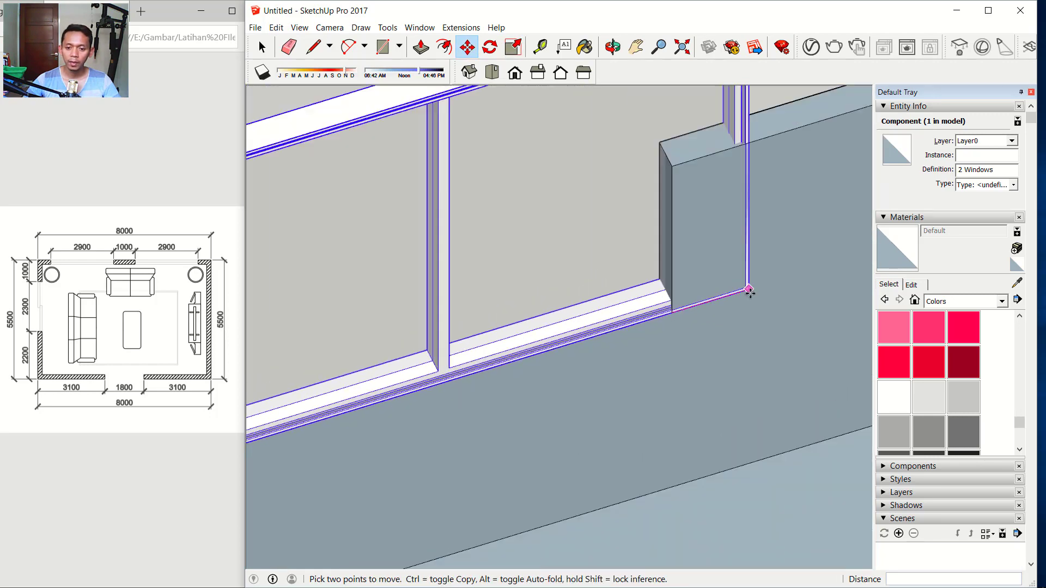
pyautogui.press('ctrl')
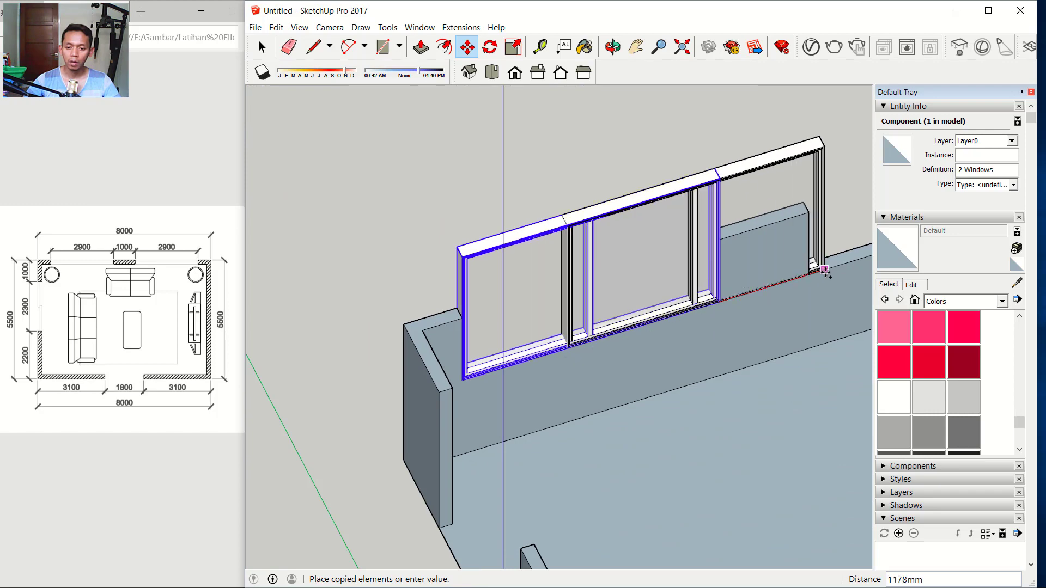
pyautogui.keyDown('shift'); pyautogui.moveTo(817, 269); pyautogui.dragTo(521, 365, button='middle'); pyautogui.keyUp('shift')
pyautogui.scroll(3, 762, 289)
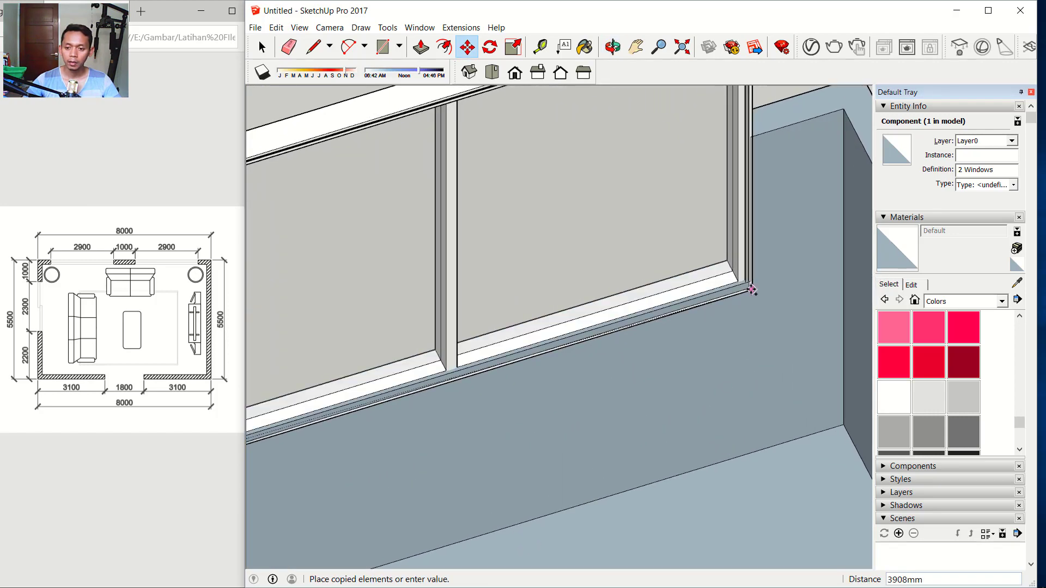
pyautogui.click(749, 285)
pyautogui.scroll(-6, 740, 332)
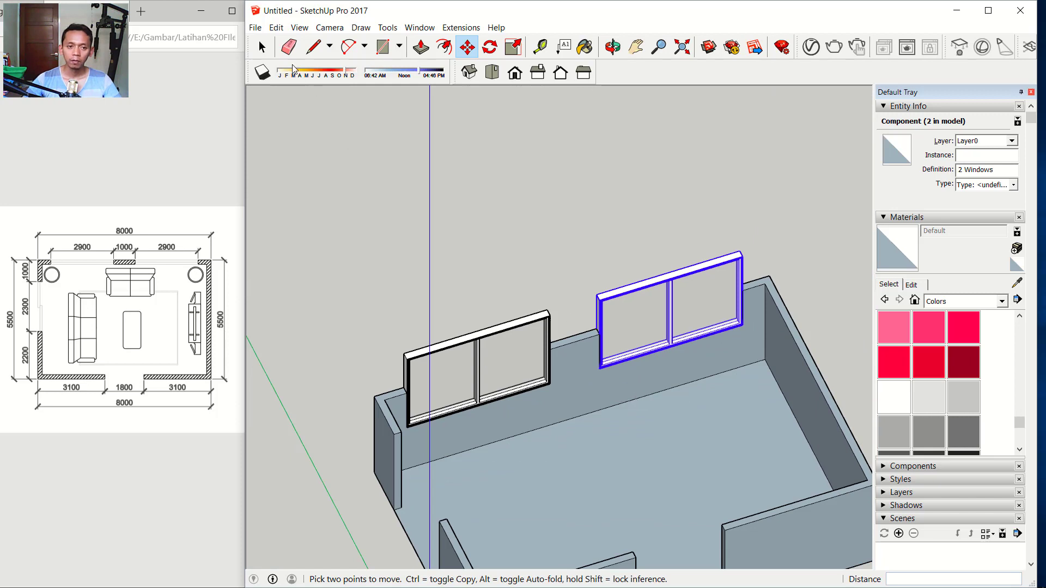
pyautogui.click(262, 47)
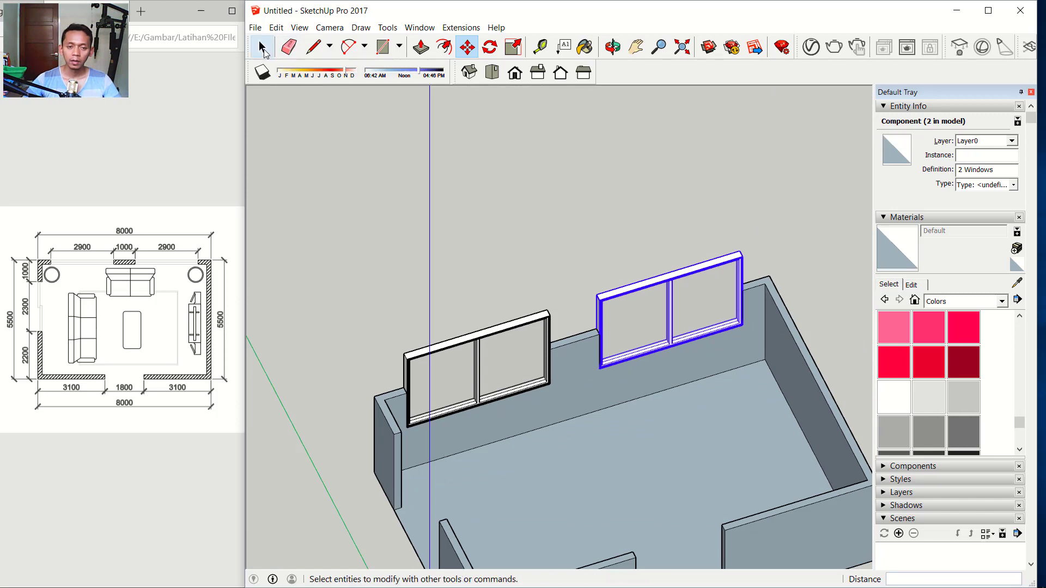
# Paint the room's walls and floor group light grey with Color M01
pyautogui.click(643, 430)
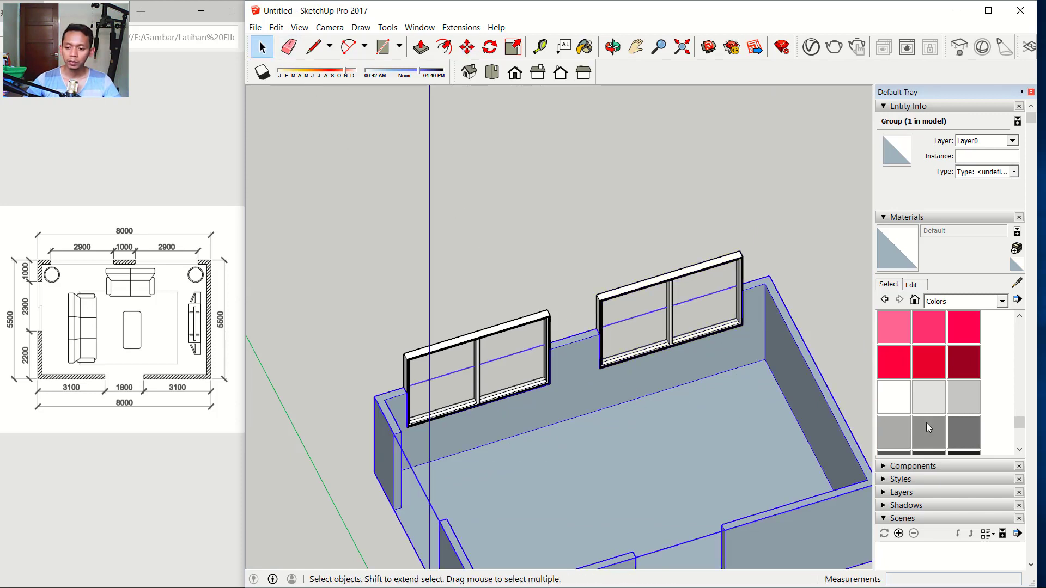
pyautogui.click(932, 403)
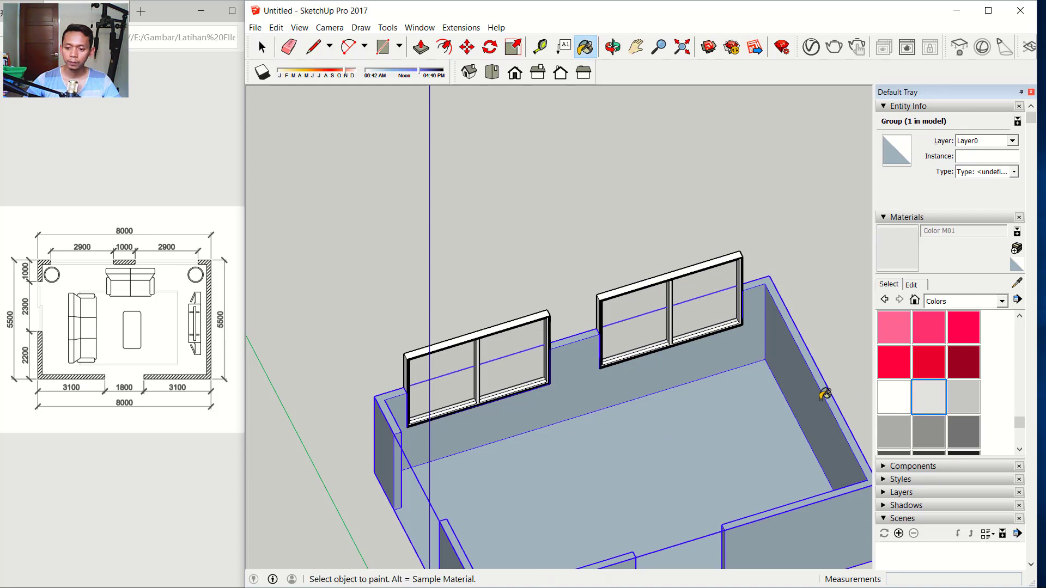
pyautogui.click(811, 377)
pyautogui.scroll(-2, 697, 394)
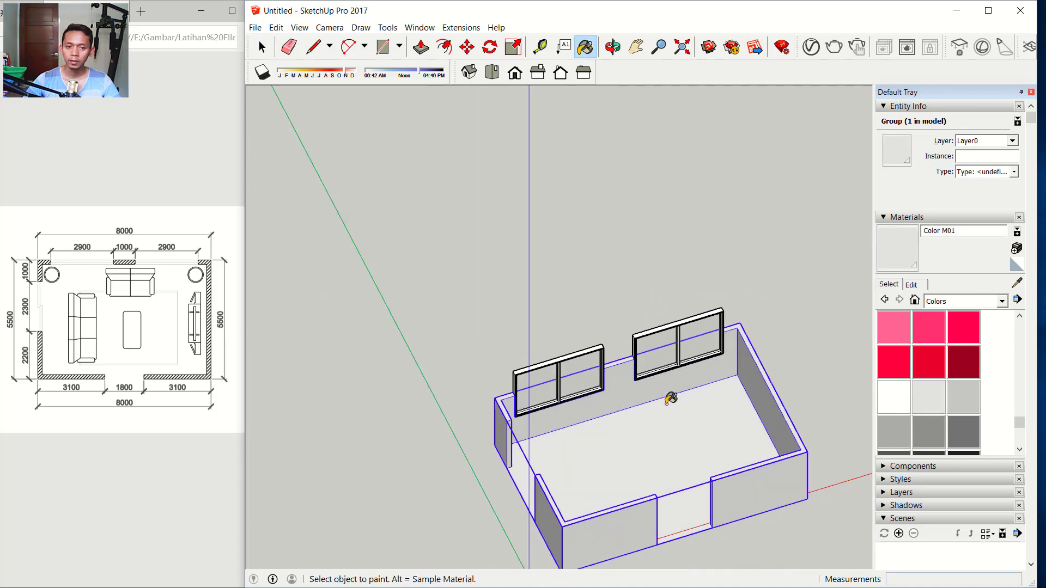
# Orbit to a higher overview and open the room group for editing
pyautogui.click(261, 48)
pyautogui.press('b')
pyautogui.moveTo(669, 396)
pyautogui.mouseDown(button='middle')
pyautogui.moveTo(660, 393)
pyautogui.moveTo(675, 423)
pyautogui.moveTo(621, 334)
pyautogui.moveTo(594, 339)
pyautogui.mouseUp(button='middle')
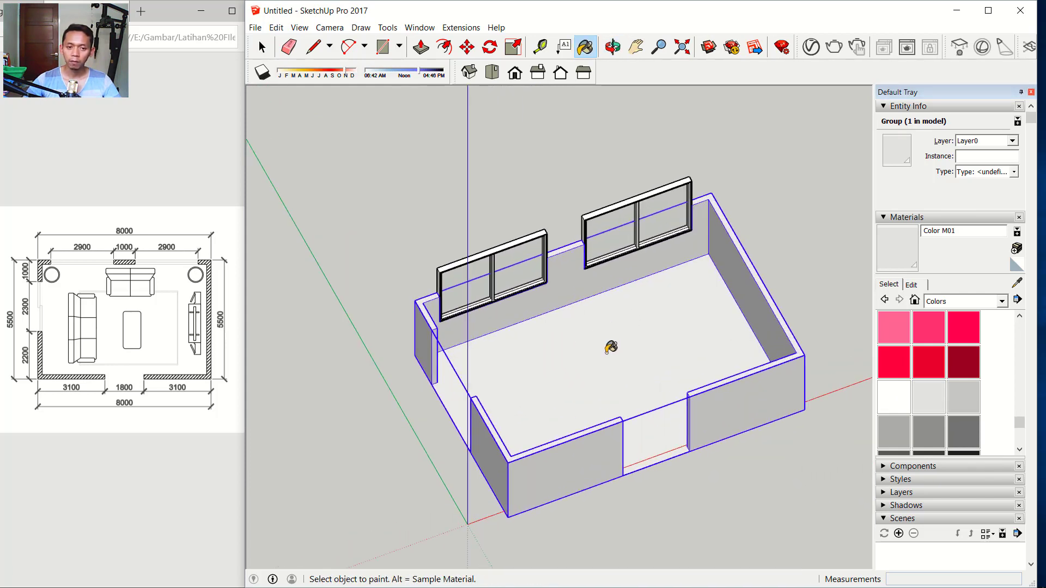
pyautogui.click(262, 48)
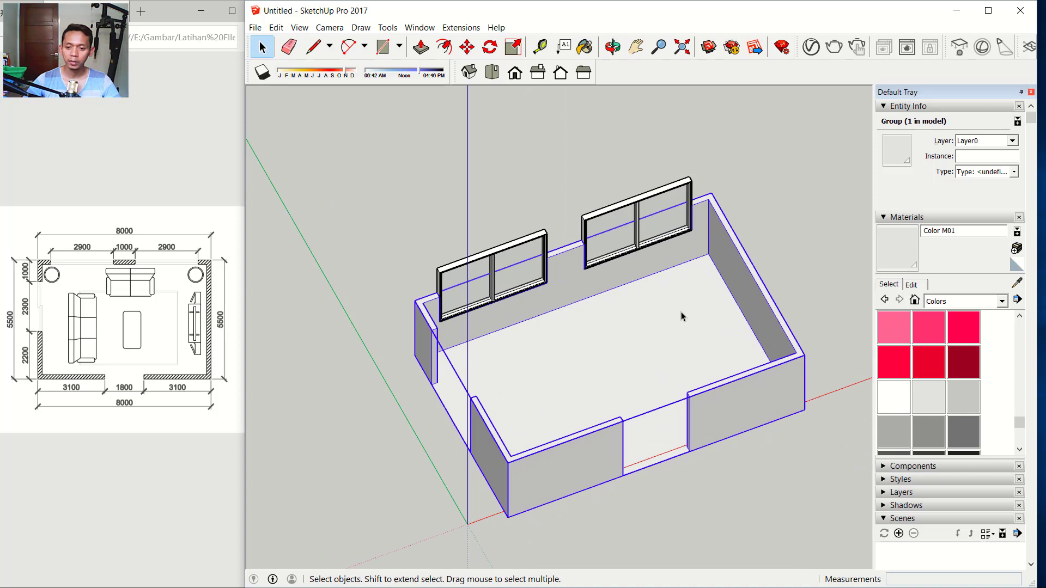
pyautogui.doubleClick(681, 312)
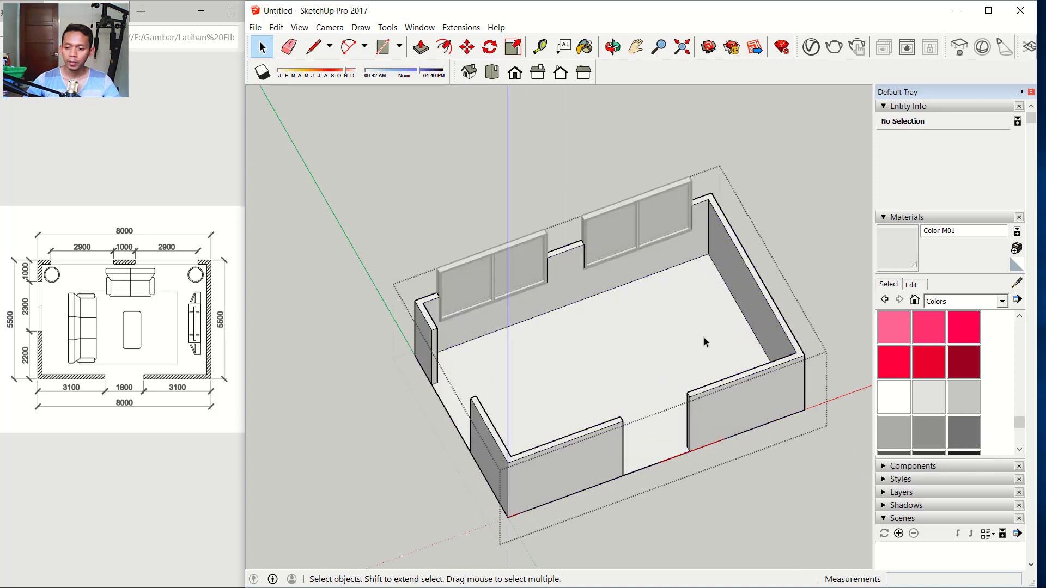
# Paint the floor with Marble Carrara Floor Tile from the Tile collection
pyautogui.click(970, 300)
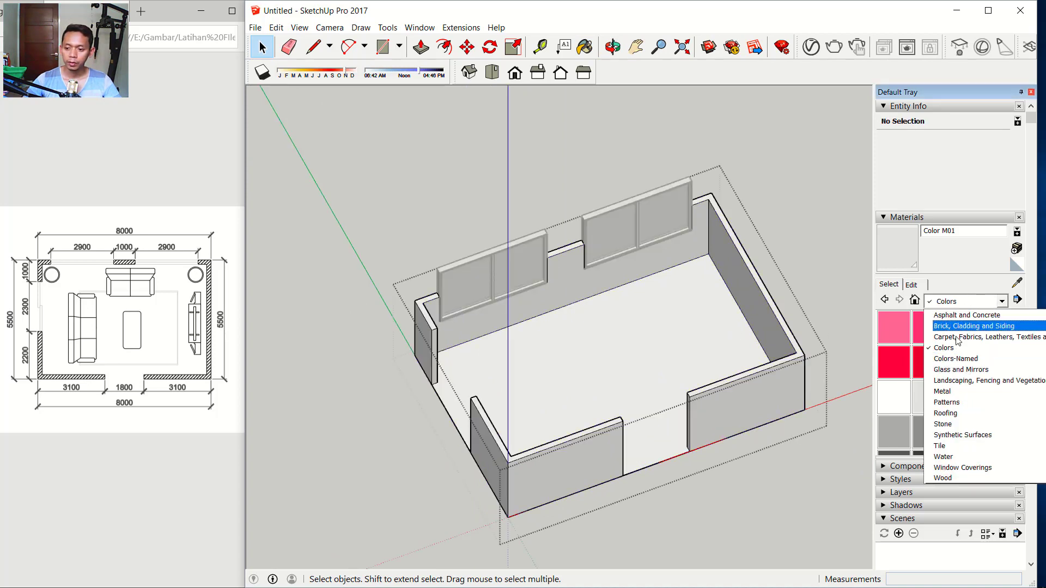
pyautogui.click(948, 446)
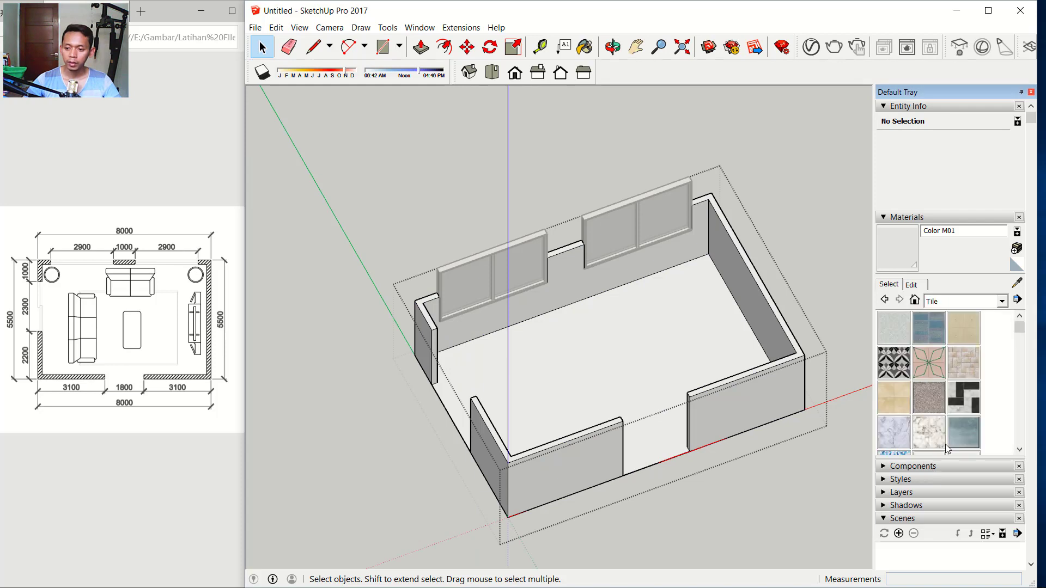
pyautogui.click(896, 431)
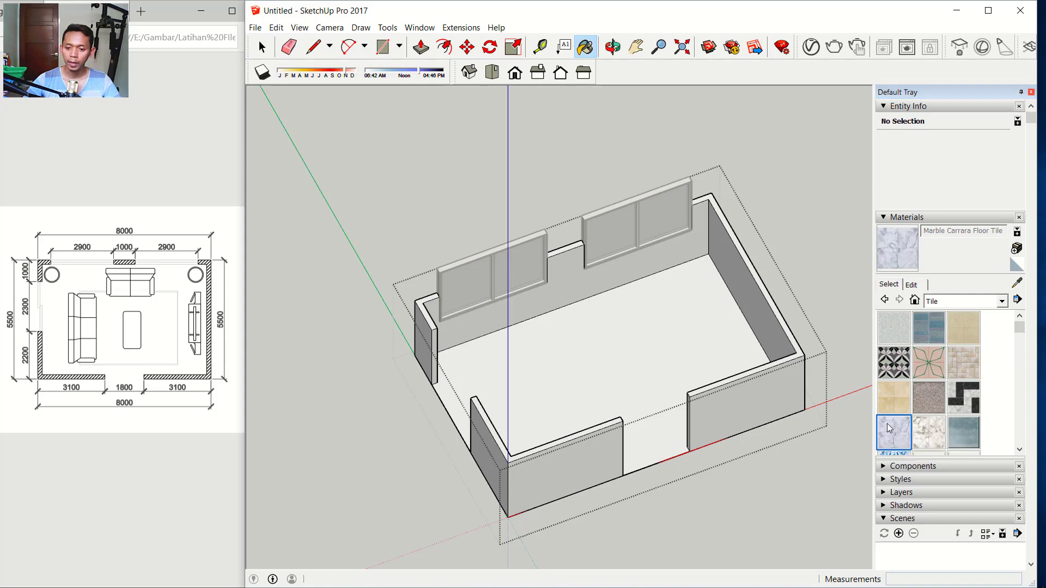
pyautogui.click(614, 342)
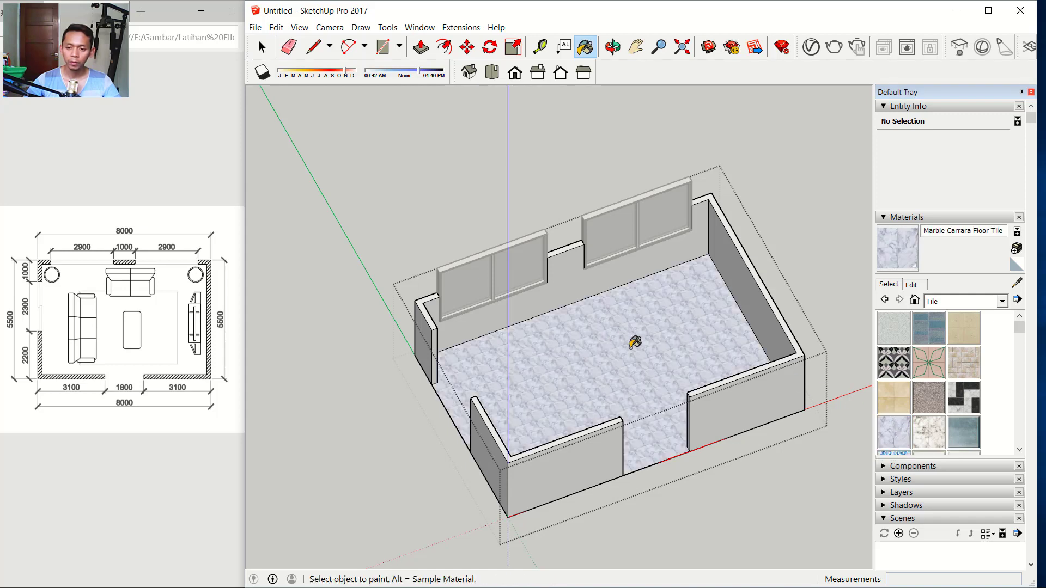
# Set the marble texture width to 2000 mm and exit the room group
pyautogui.click(911, 285)
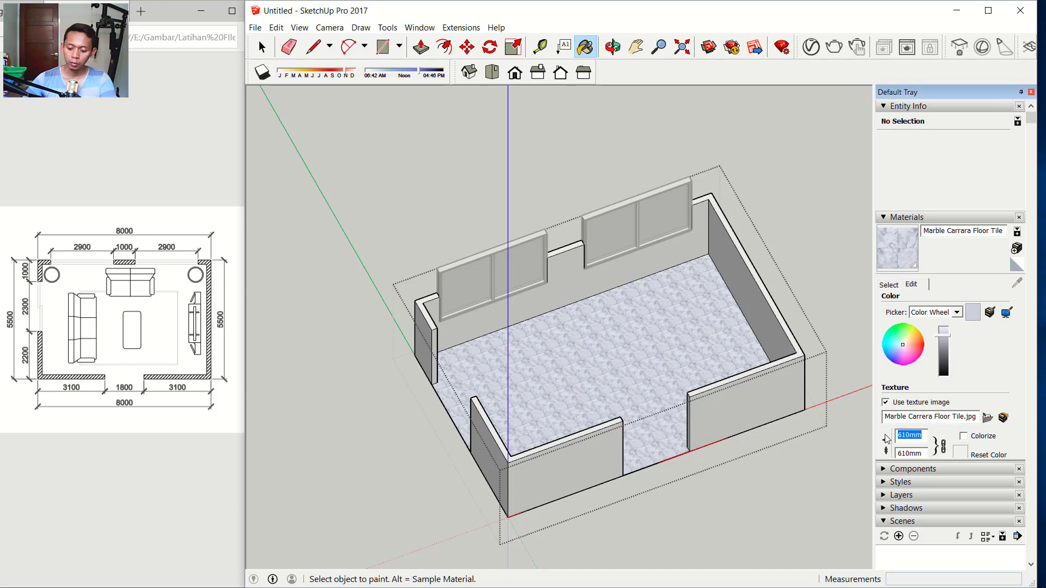
pyautogui.write('200')
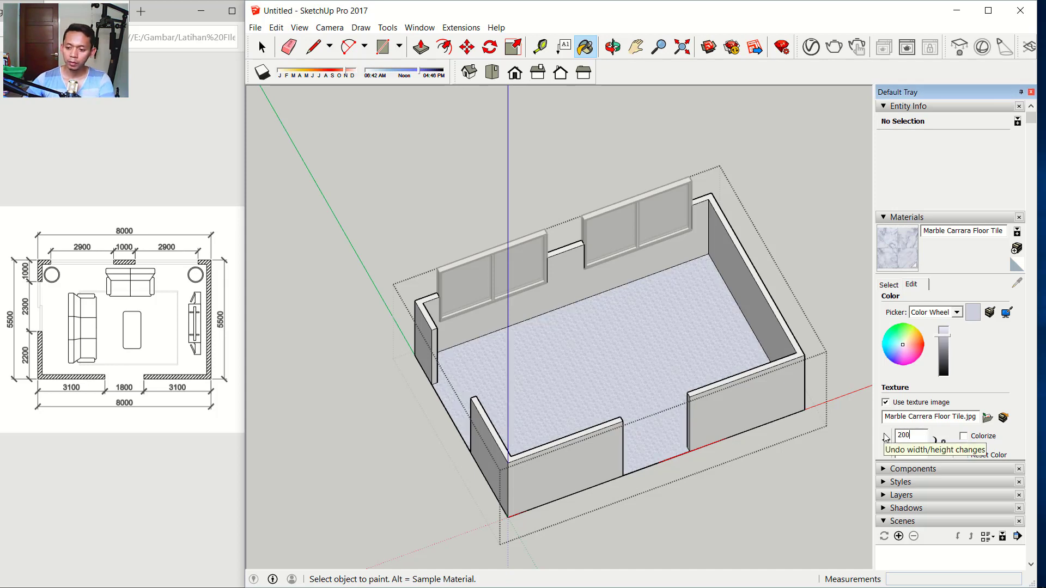
pyautogui.write('0')
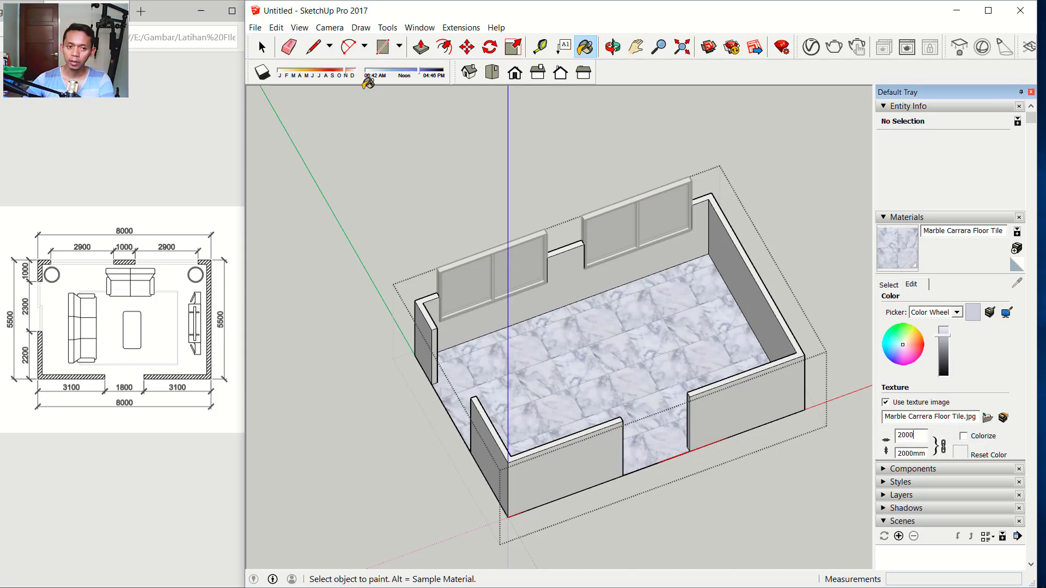
pyautogui.click(261, 47)
pyautogui.click(387, 180)
pyautogui.scroll(-2, 593, 182)
pyautogui.scroll(1, 760, 281)
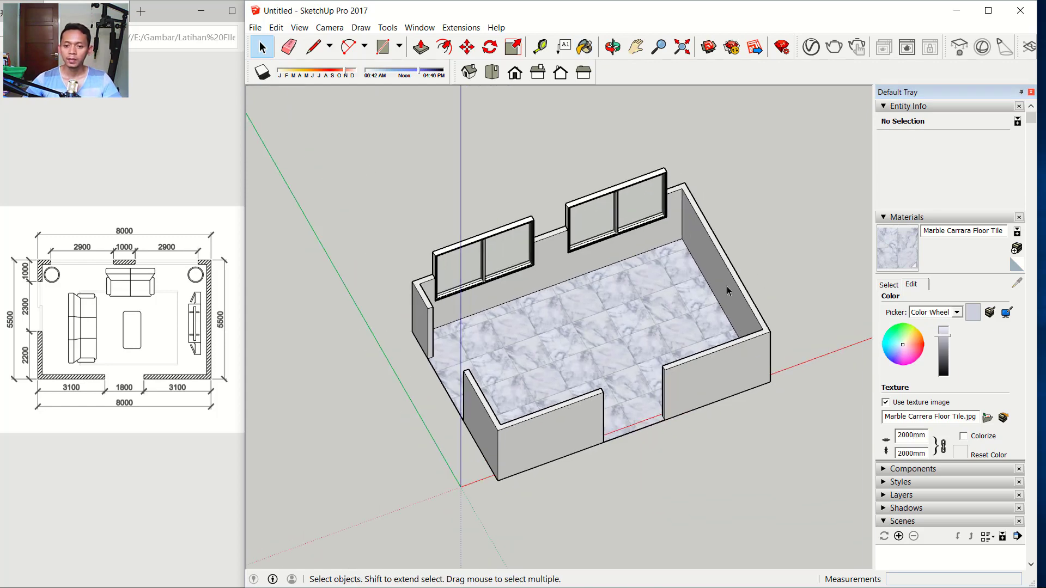
pyautogui.moveTo(751, 282); pyautogui.dragTo(715, 268, button='middle')
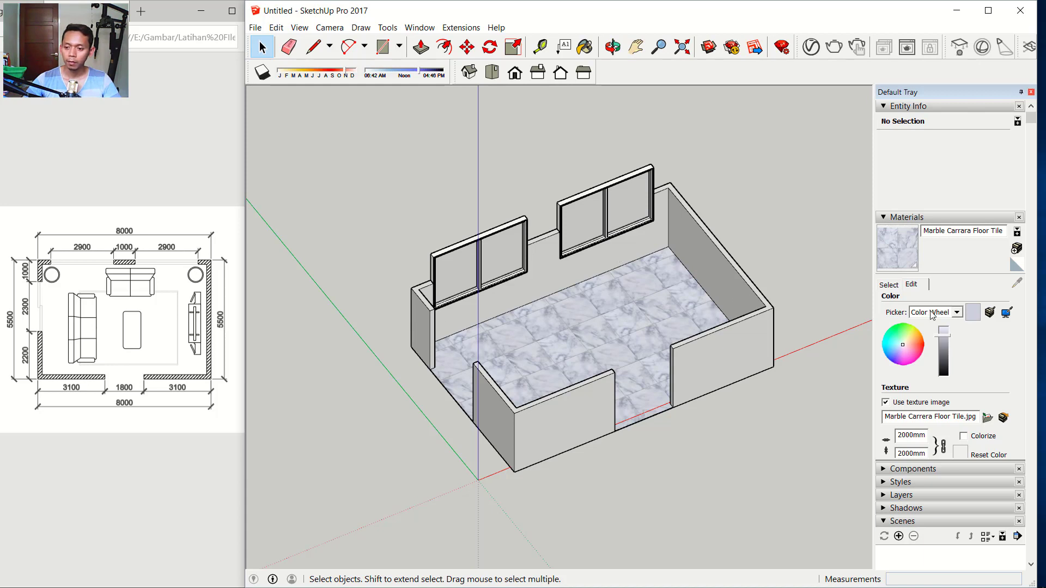
# Load Color M03 from the Colors collection, paint a wall, then undo that paint
pyautogui.click(889, 285)
pyautogui.click(1002, 300)
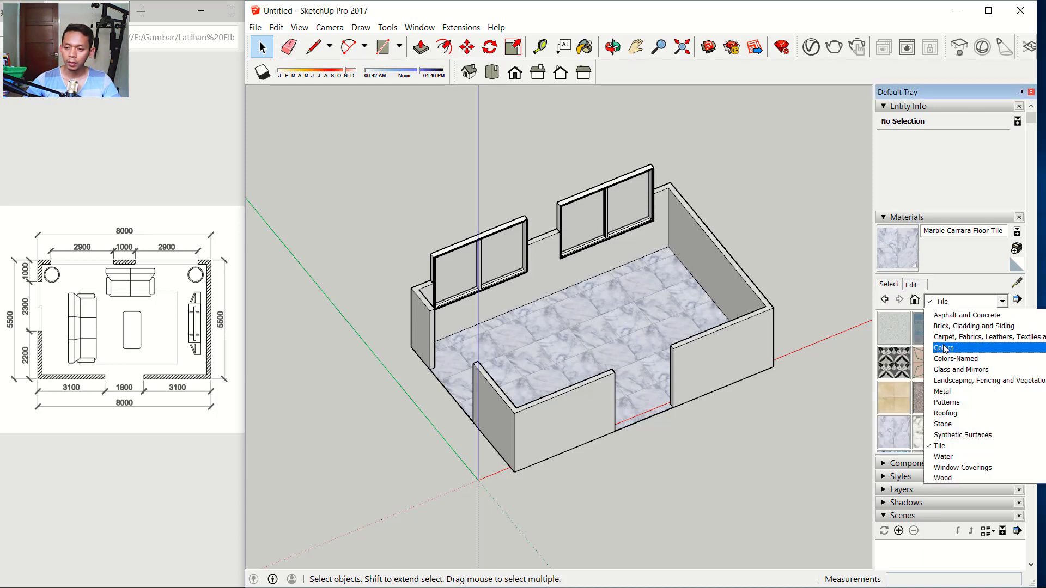
pyautogui.click(941, 347)
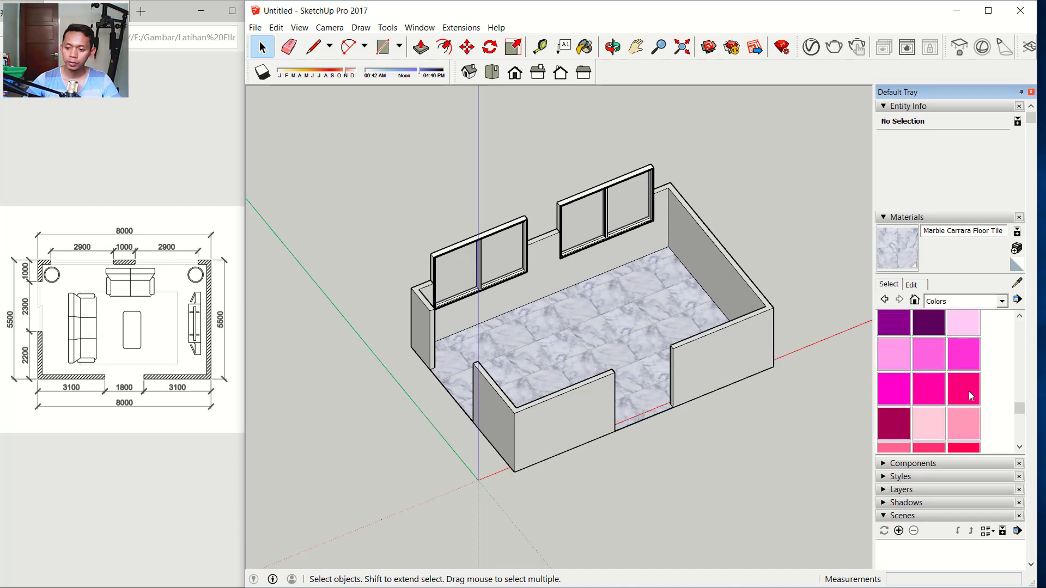
pyautogui.scroll(2, 971, 396)
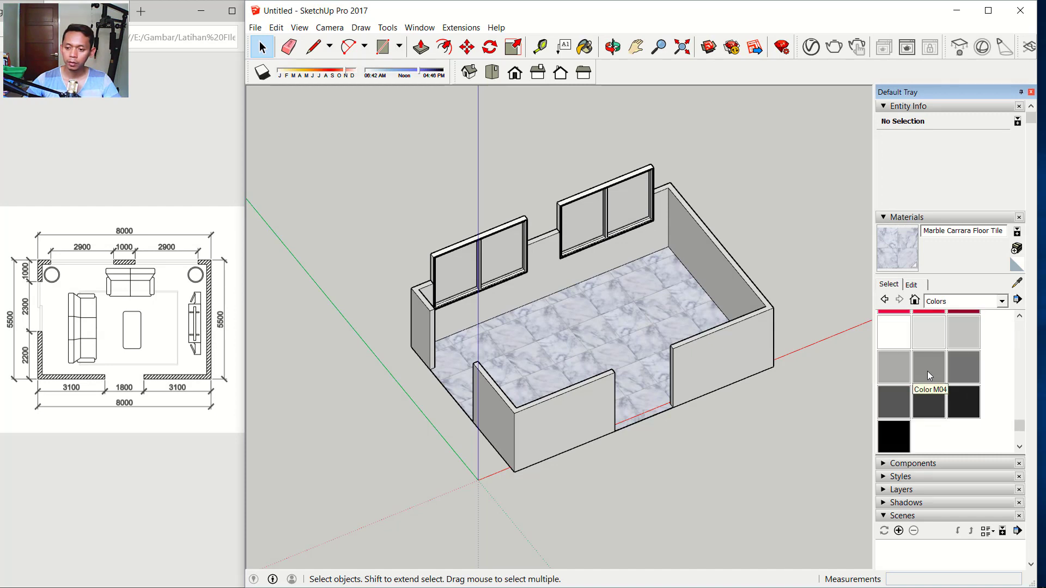
pyautogui.click(903, 371)
pyautogui.scroll(1, 731, 233)
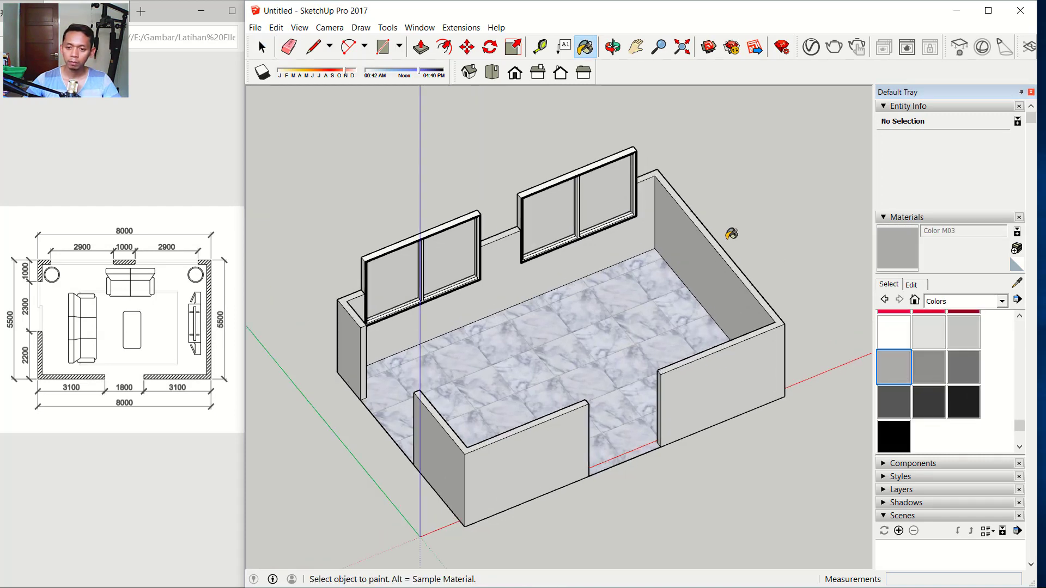
pyautogui.click(700, 259)
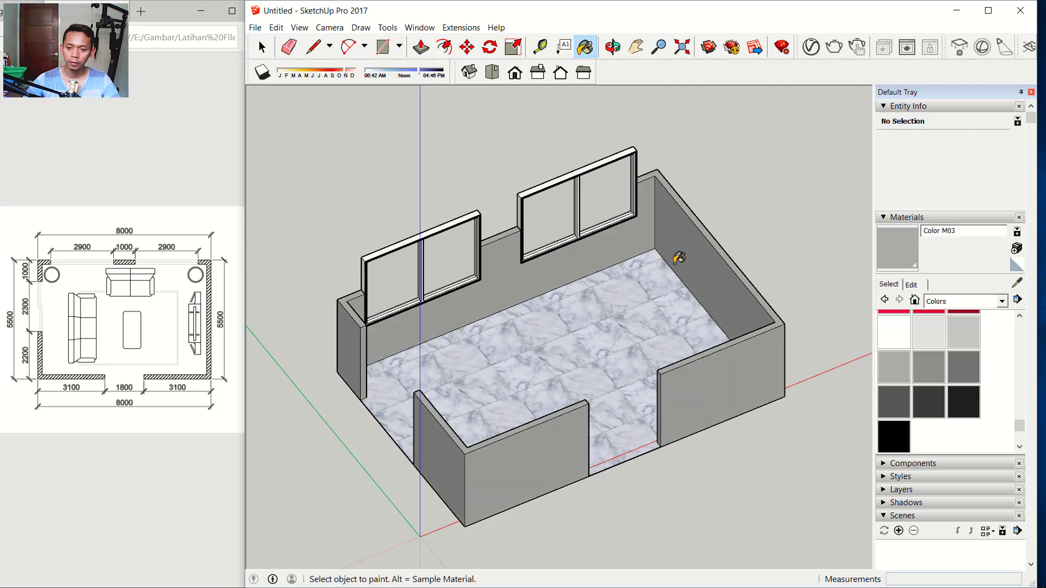
pyautogui.hotkey('ctrl', 'z')
# Inside the wall group, paint the right, back, pillar, left and front wall faces Color M03
pyautogui.click(268, 49)
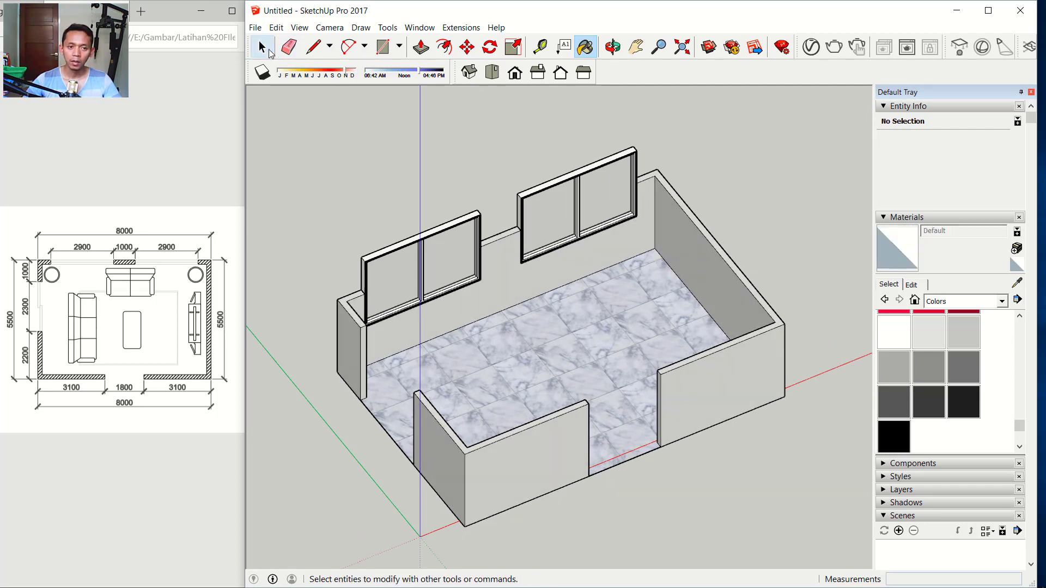
pyautogui.click(263, 48)
pyautogui.doubleClick(710, 276)
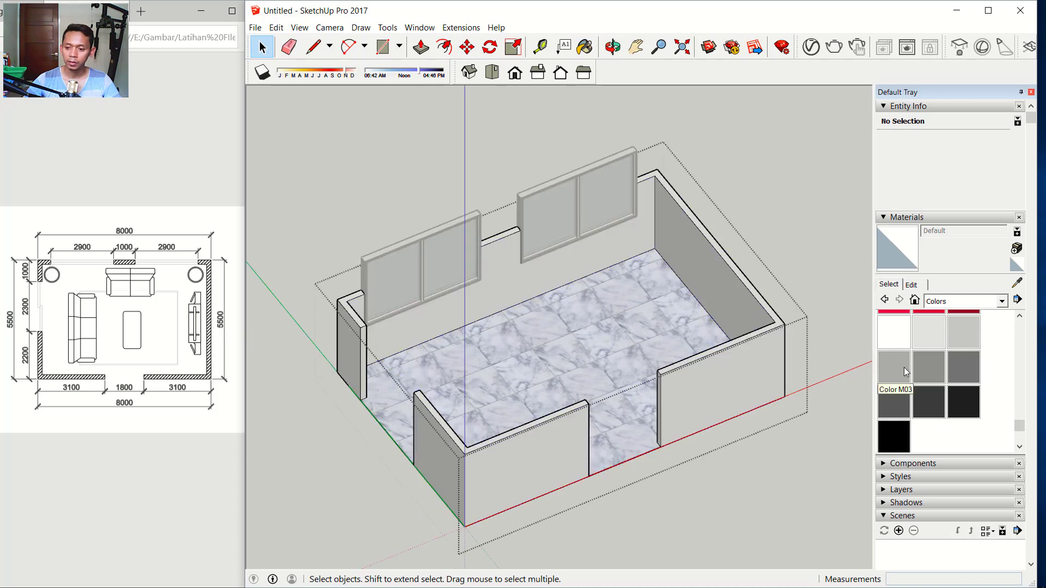
pyautogui.click(903, 367)
pyautogui.click(722, 270)
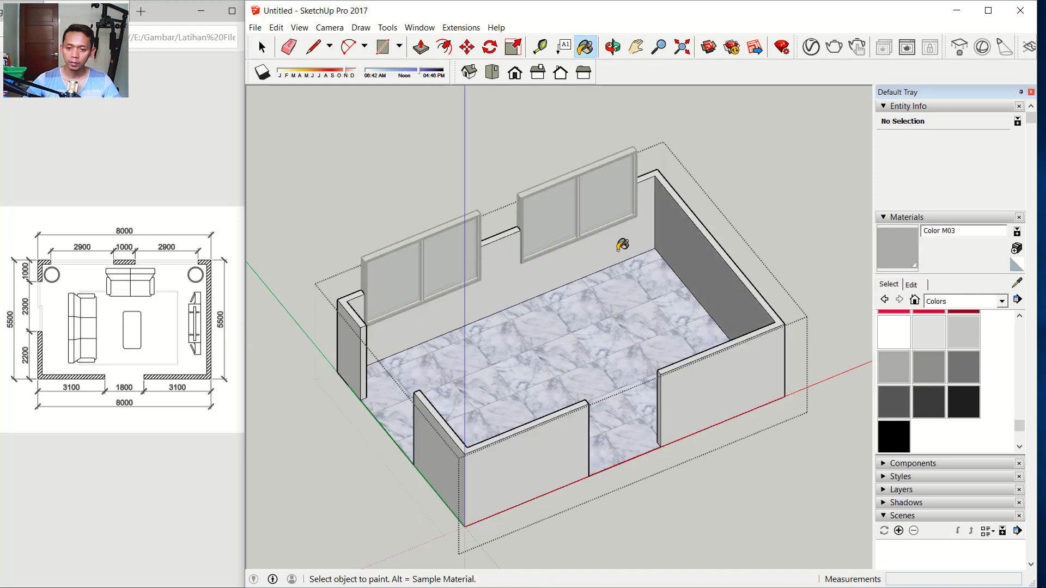
pyautogui.click(622, 244)
pyautogui.moveTo(684, 264)
pyautogui.mouseDown(button='middle')
pyautogui.moveTo(797, 294)
pyautogui.moveTo(466, 327)
pyautogui.moveTo(450, 222)
pyautogui.mouseUp(button='middle')
pyautogui.click(459, 214)
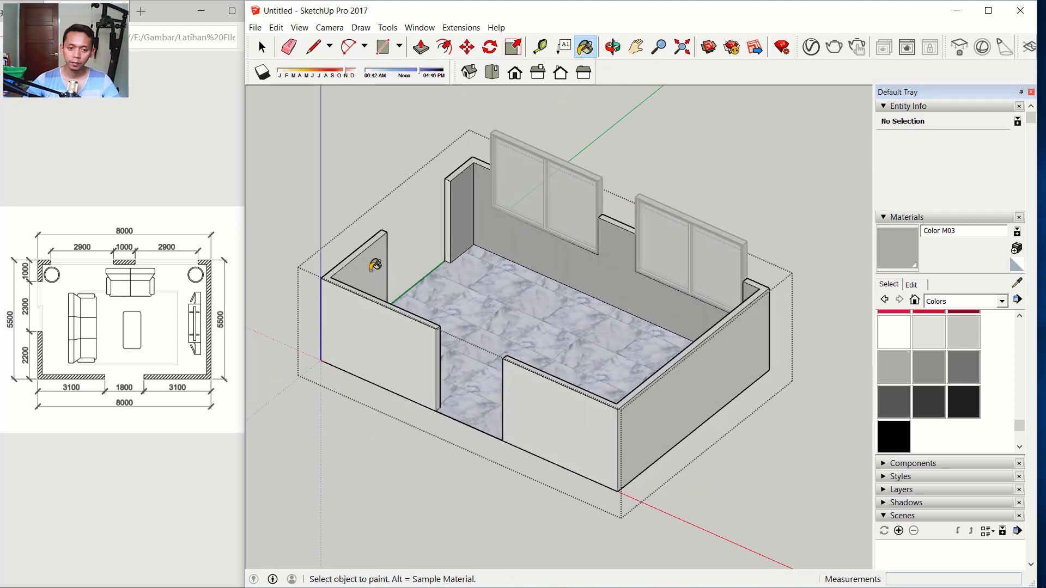
pyautogui.click(375, 266)
pyautogui.click(372, 329)
pyautogui.click(538, 404)
pyautogui.click(675, 390)
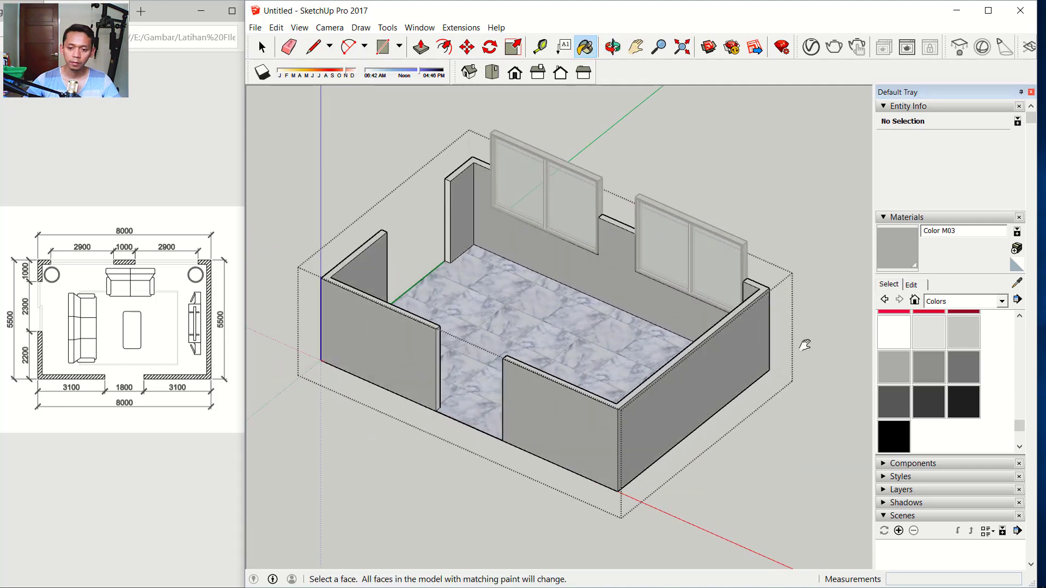
pyautogui.moveTo(803, 343)
pyautogui.mouseDown(button='middle')
pyautogui.moveTo(759, 327)
pyautogui.moveTo(272, 322)
pyautogui.moveTo(412, 308)
pyautogui.mouseUp(button='middle')
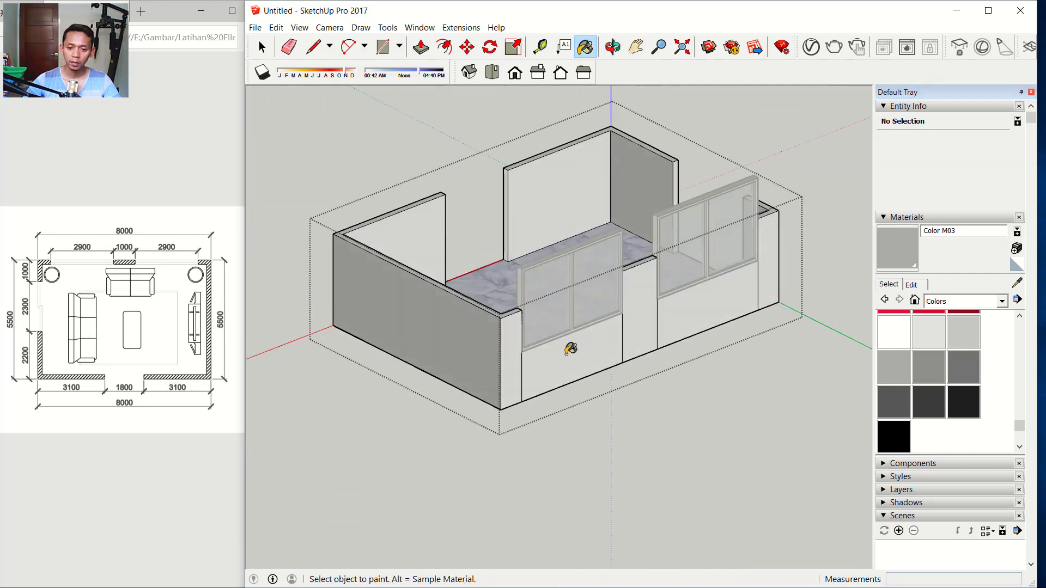
# Paint the under-window panels, corner strip, middle column and remaining wall faces Color M03
pyautogui.click(570, 349)
pyautogui.click(512, 354)
pyautogui.click(645, 324)
pyautogui.click(706, 303)
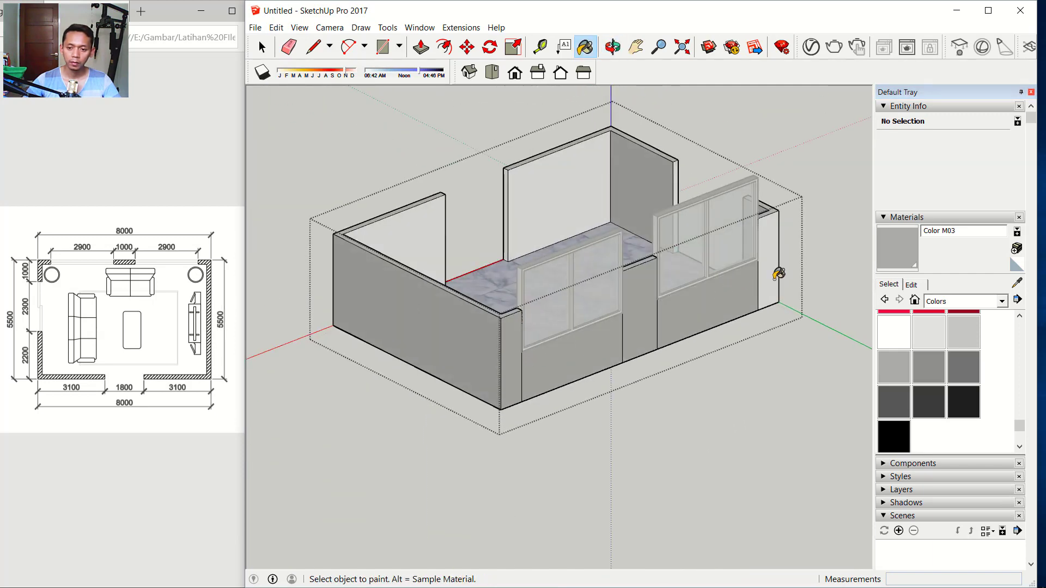
pyautogui.click(776, 275)
pyautogui.click(553, 210)
pyautogui.click(420, 239)
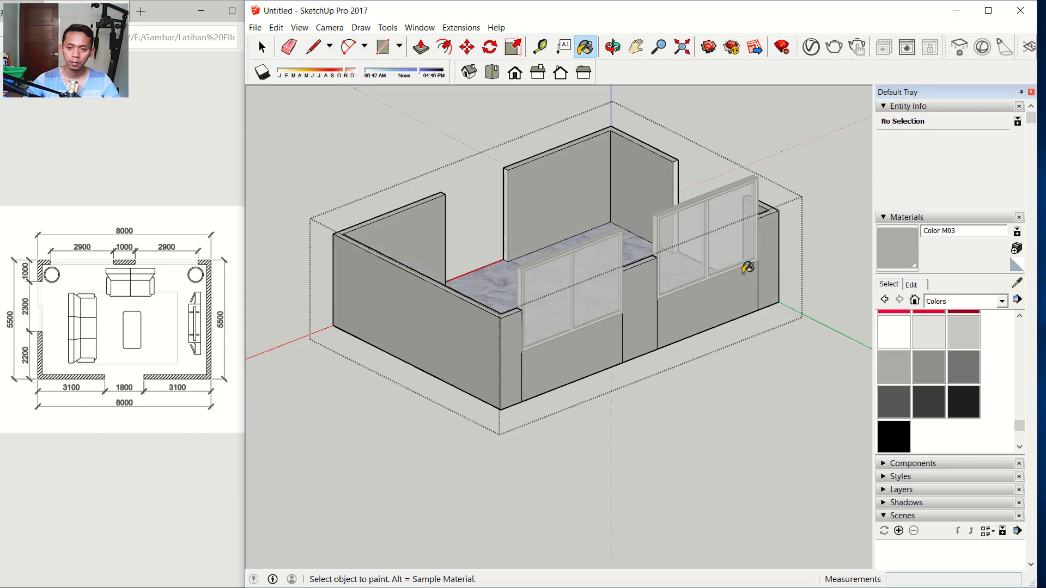
pyautogui.moveTo(747, 268)
pyautogui.mouseDown(button='middle')
pyautogui.moveTo(737, 310)
pyautogui.moveTo(705, 327)
pyautogui.moveTo(375, 261)
pyautogui.moveTo(541, 386)
pyautogui.mouseUp(button='middle')
pyautogui.click(589, 396)
pyautogui.click(763, 399)
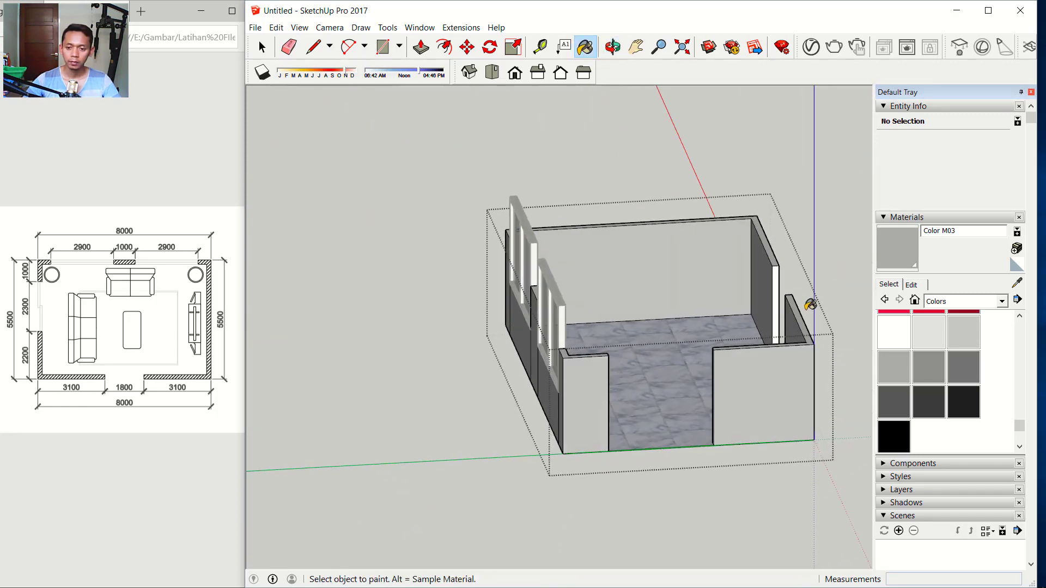
# Orbit around the room to inspect the grey window walls
pyautogui.moveTo(812, 303); pyautogui.dragTo(530, 389, button='middle')
pyautogui.click(261, 48)
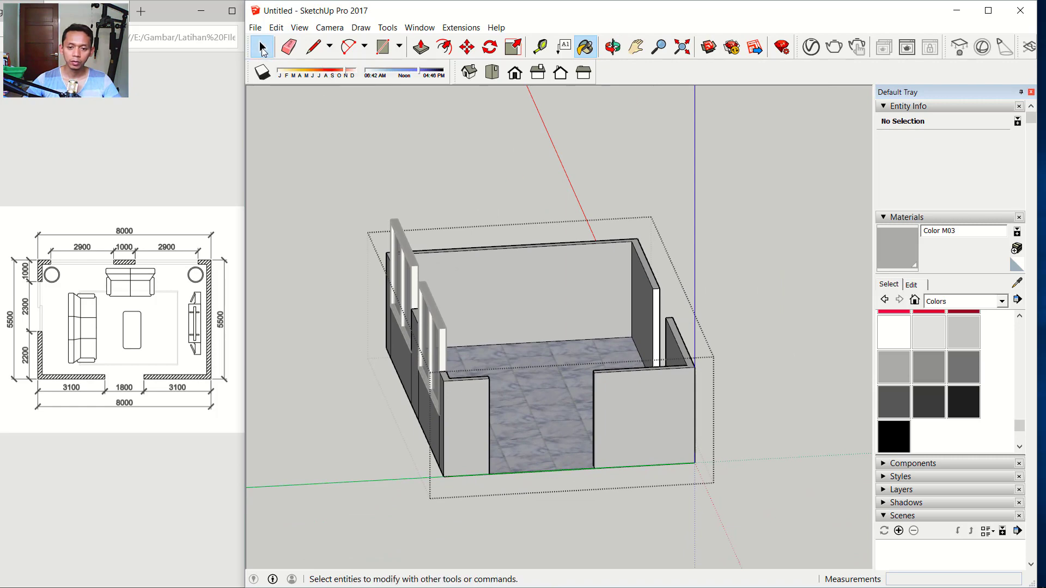
pyautogui.moveTo(759, 236); pyautogui.dragTo(507, 251, button='middle')
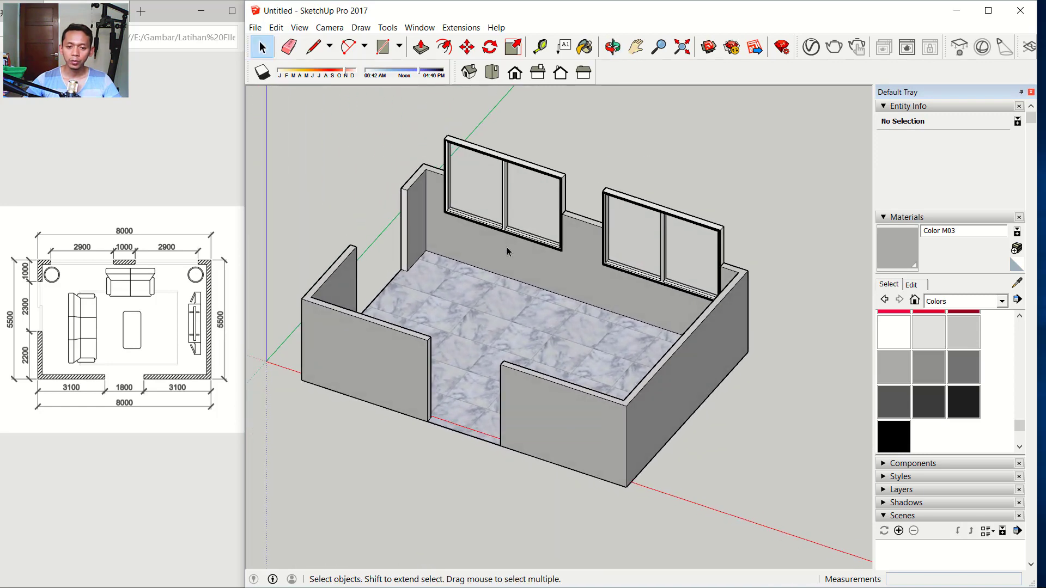
pyautogui.moveTo(587, 276); pyautogui.dragTo(561, 294, button='middle')
# Import Carpet.skp and place it beside the room in Top view
pyautogui.click(255, 27)
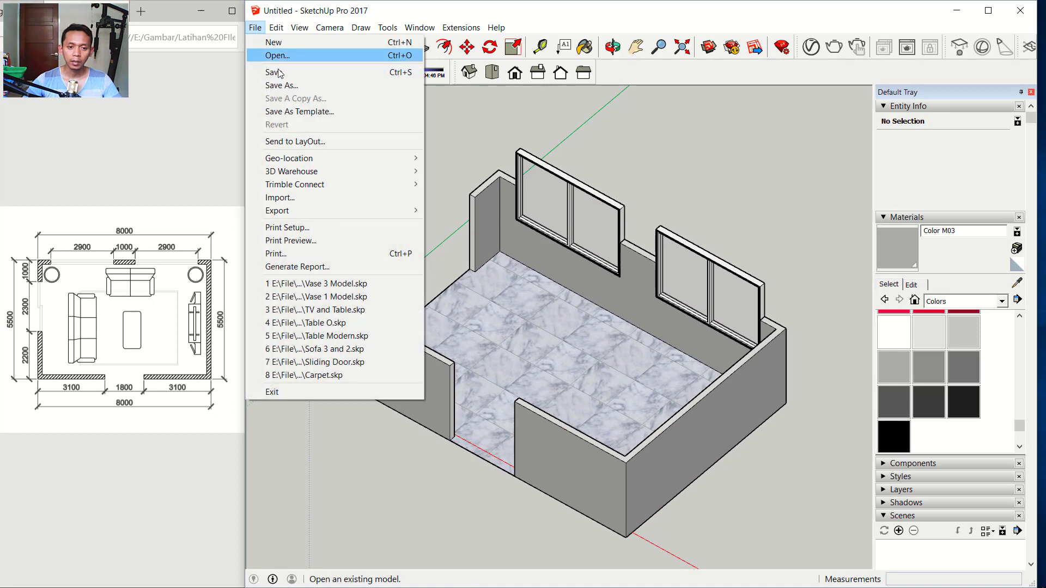
pyautogui.click(279, 197)
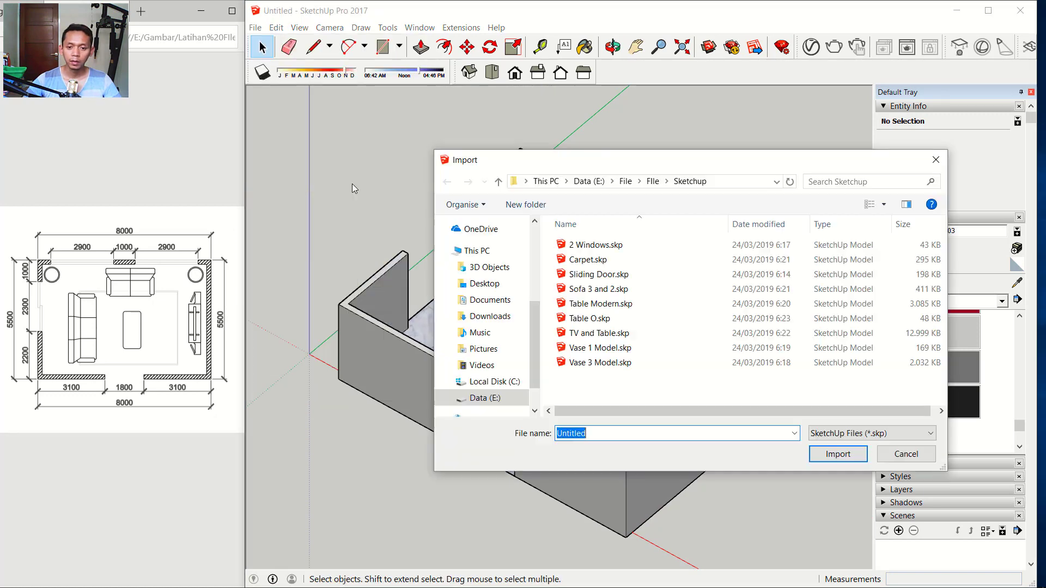
pyautogui.click(588, 259)
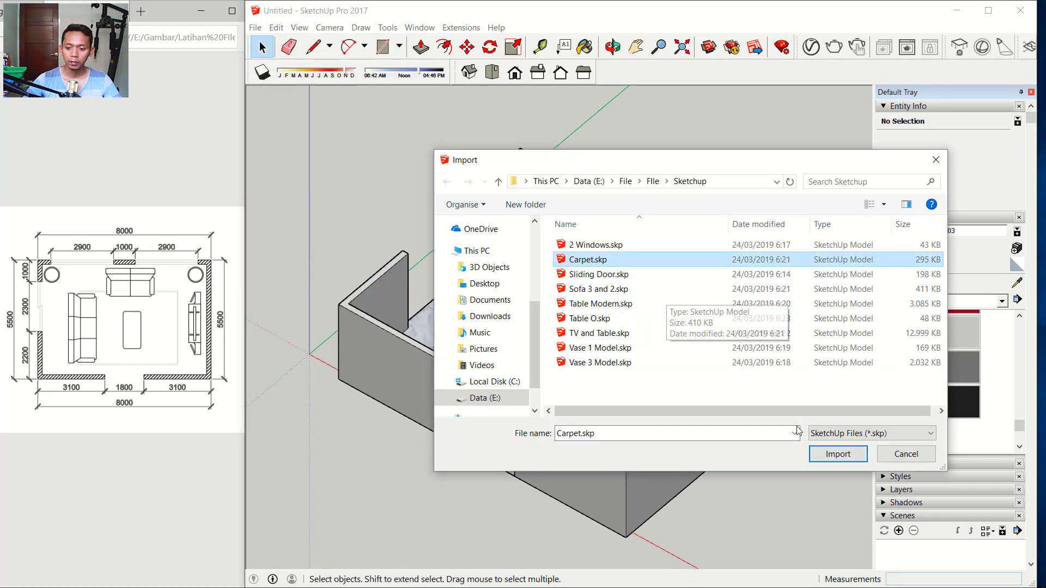
pyautogui.click(835, 458)
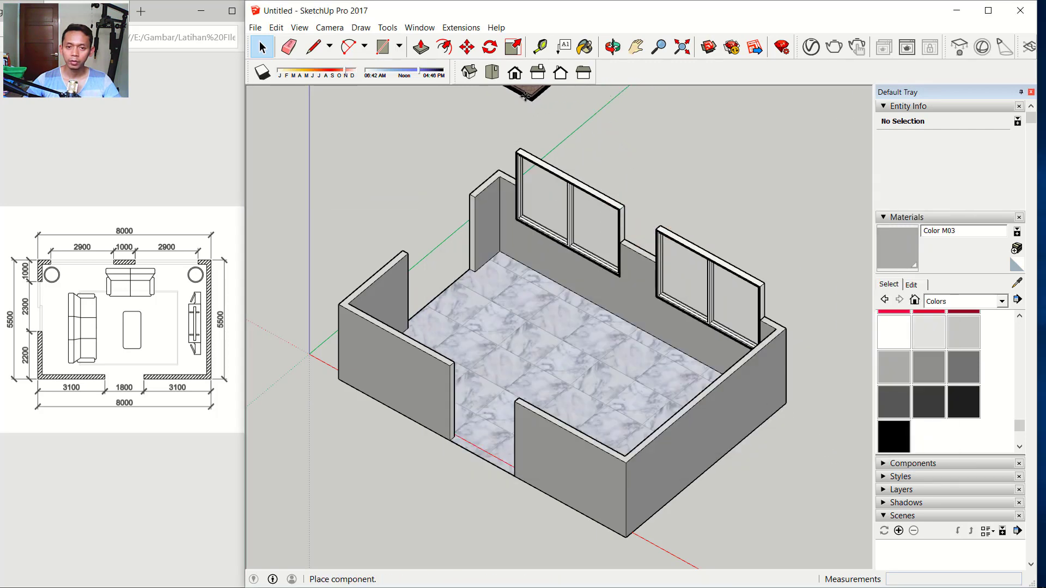
pyautogui.click(493, 73)
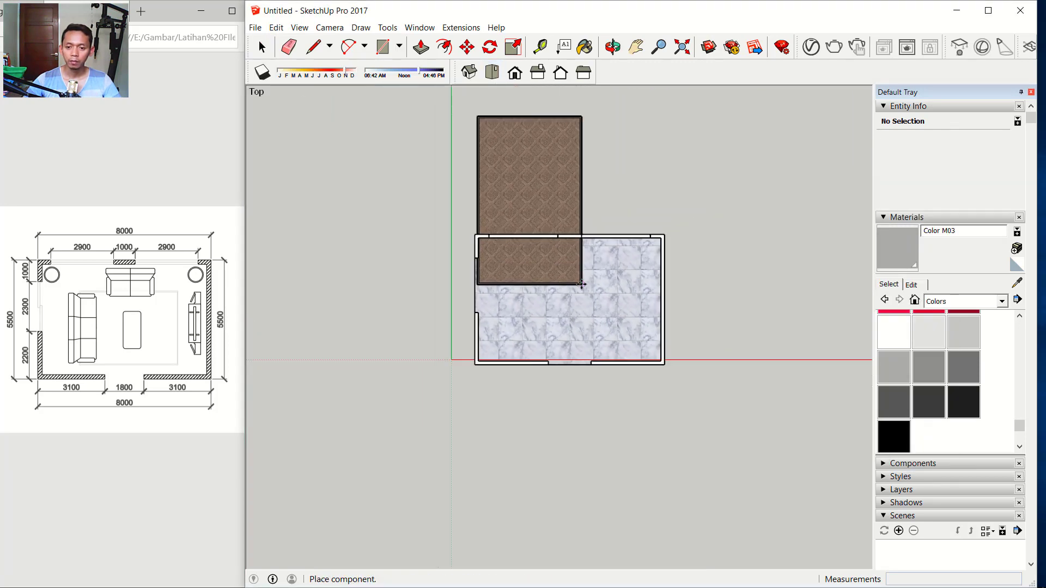
pyautogui.click(765, 354)
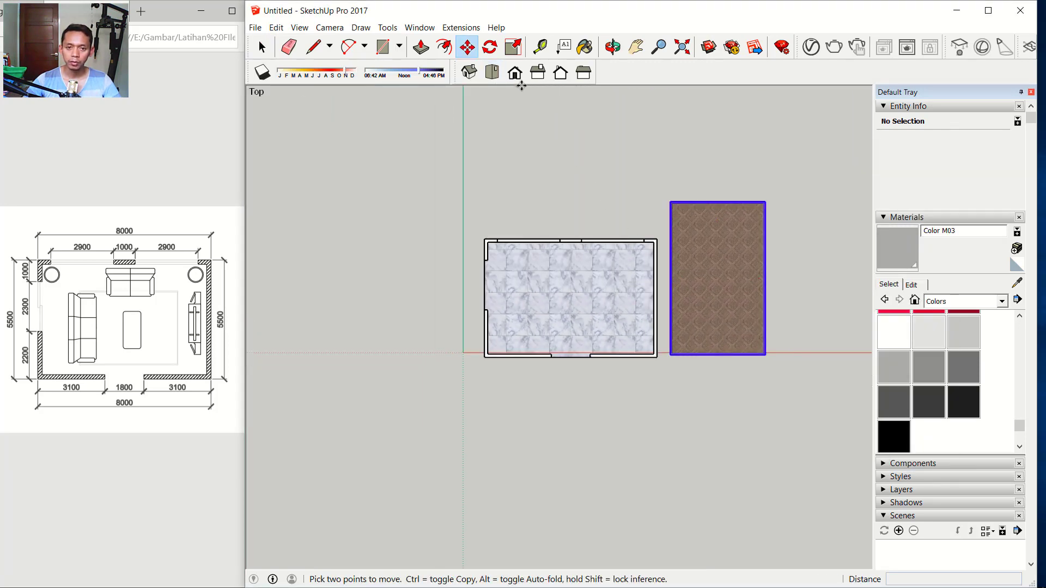
# Rotate the carpet 90°
pyautogui.click(490, 47)
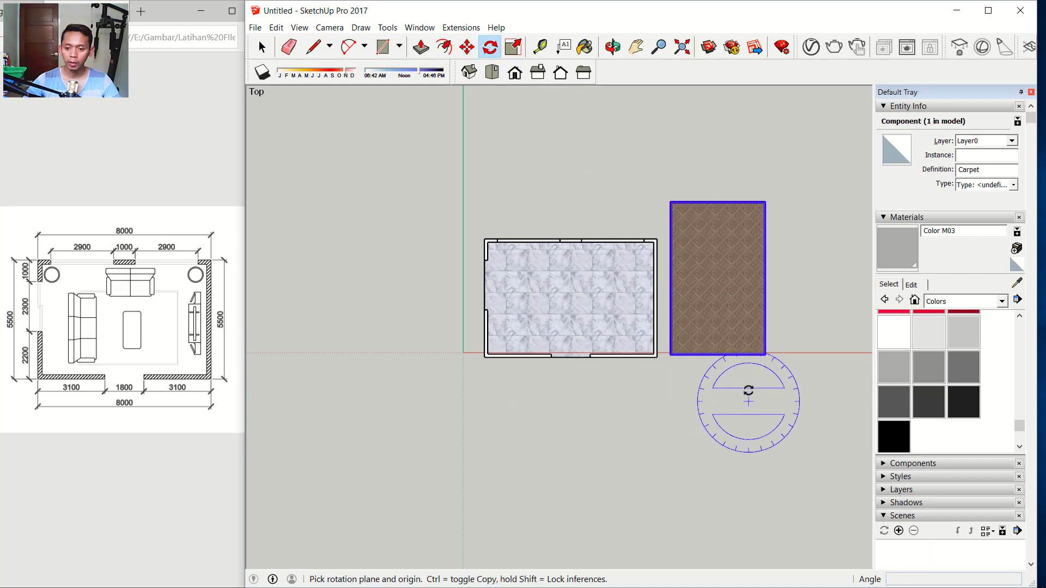
pyautogui.click(717, 322)
pyautogui.click(829, 322)
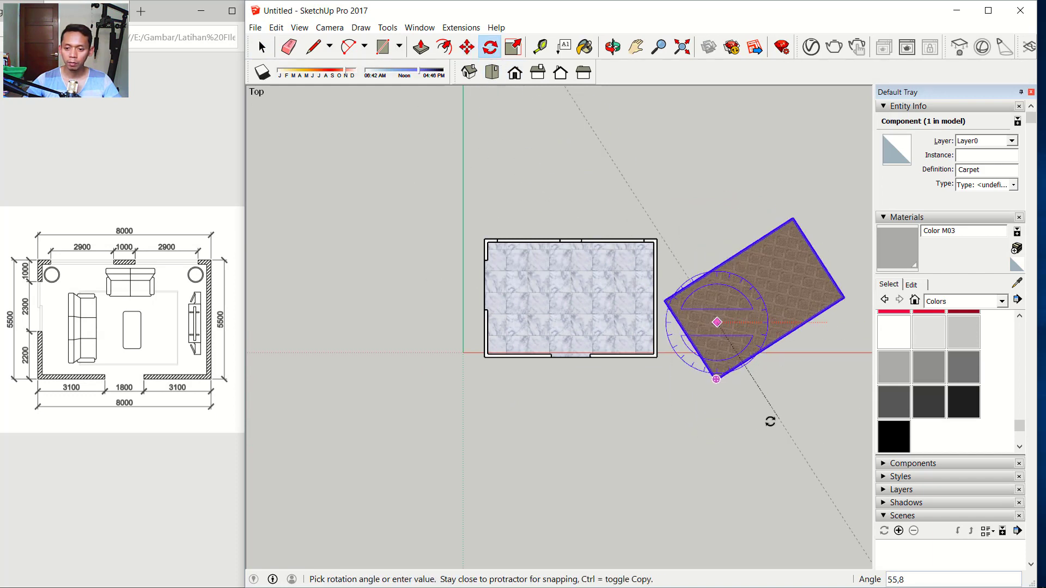
pyautogui.click(723, 423)
pyautogui.scroll(2, 751, 338)
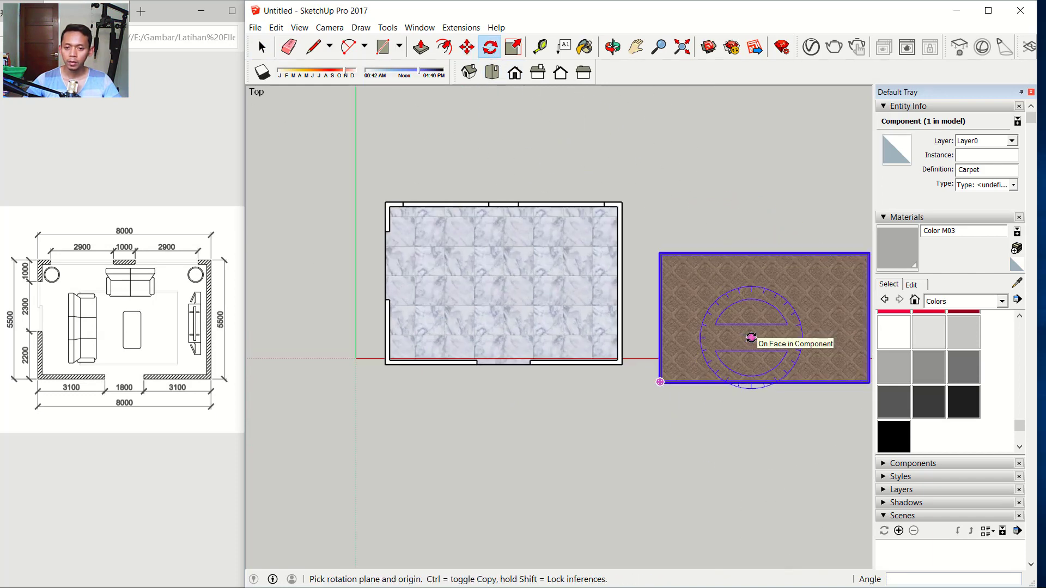
# Move the carpet into the room and scale it down to 0.77 to fit the floor
pyautogui.click(467, 47)
pyautogui.click(724, 307)
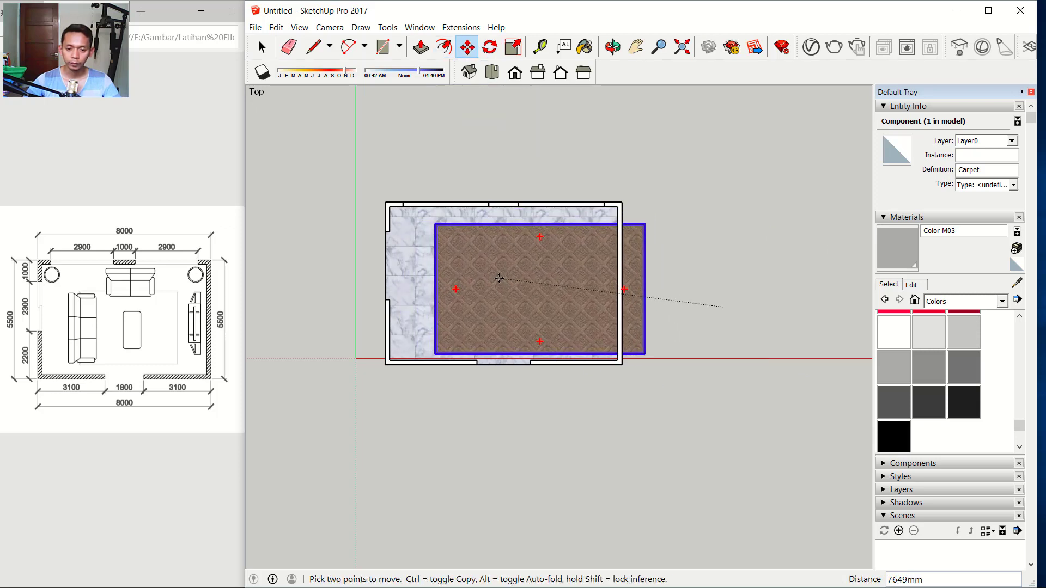
pyautogui.click(493, 272)
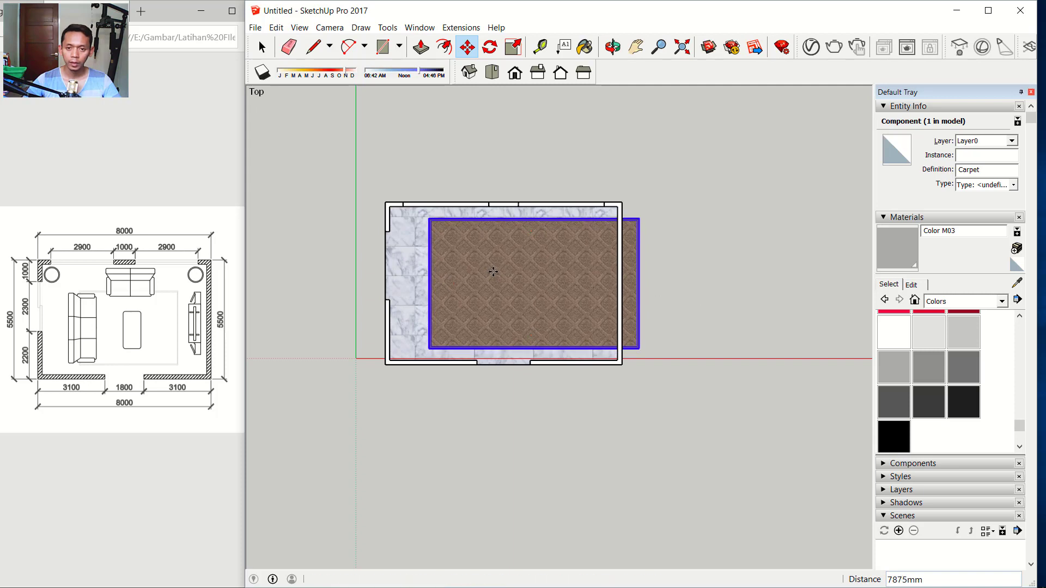
pyautogui.click(513, 47)
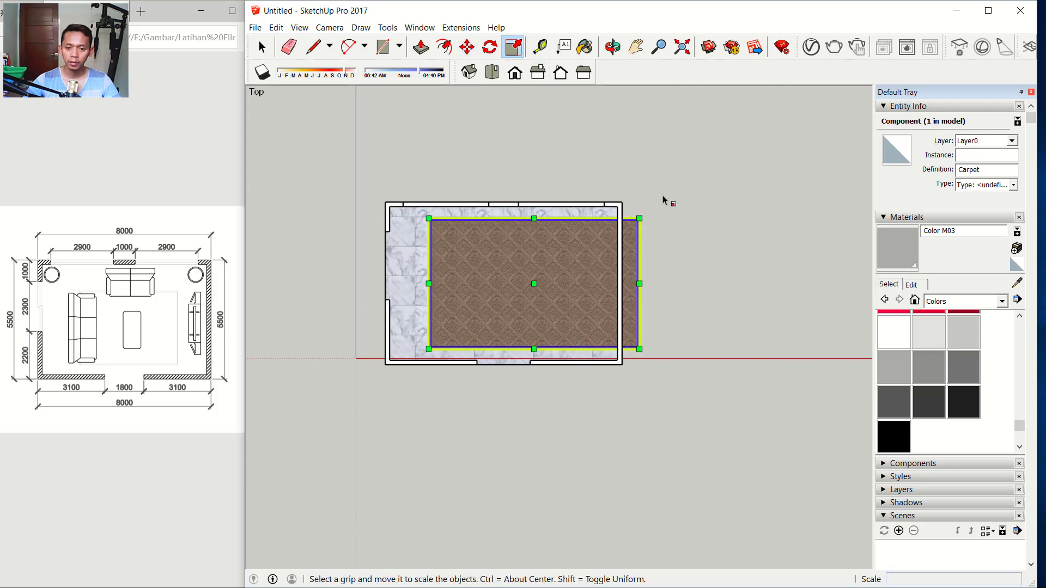
pyautogui.click(639, 218)
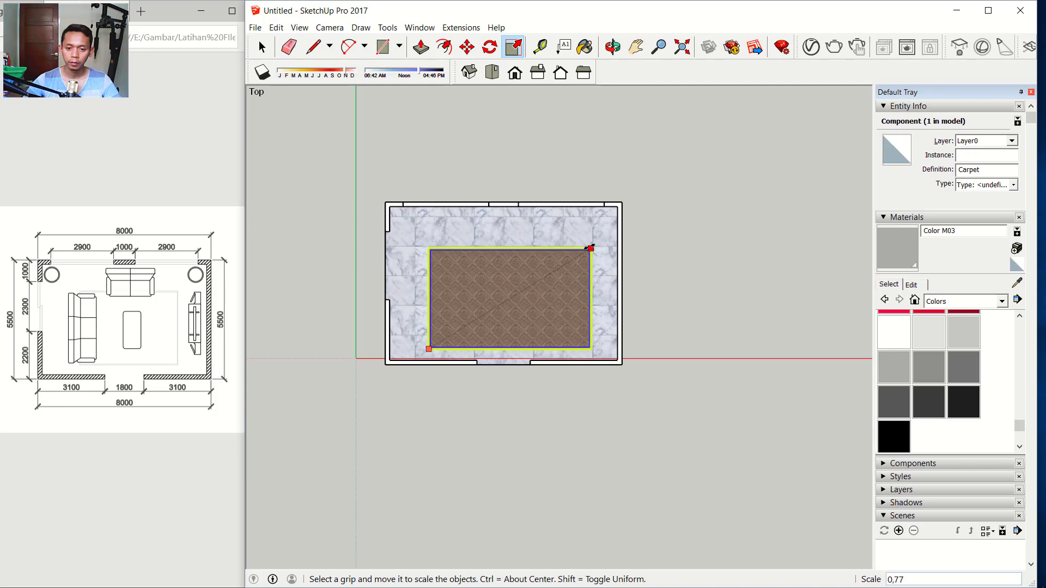
pyautogui.click(590, 248)
pyautogui.scroll(-1, 533, 400)
pyautogui.moveTo(528, 369); pyautogui.dragTo(441, 436, button='middle')
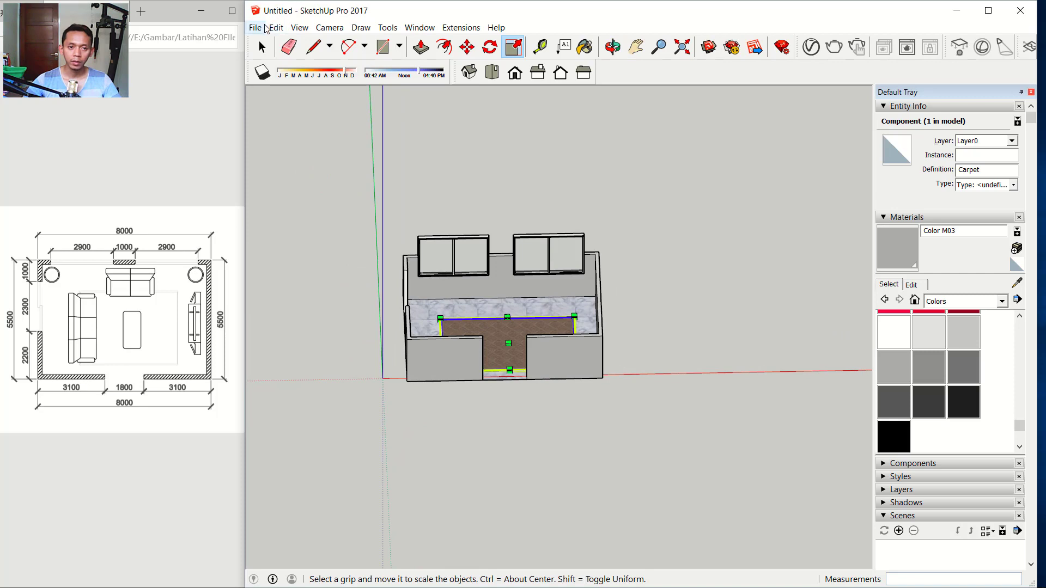
# Import Sliding Door.skp and place it near the room's front wall
pyautogui.click(255, 27)
pyautogui.click(281, 199)
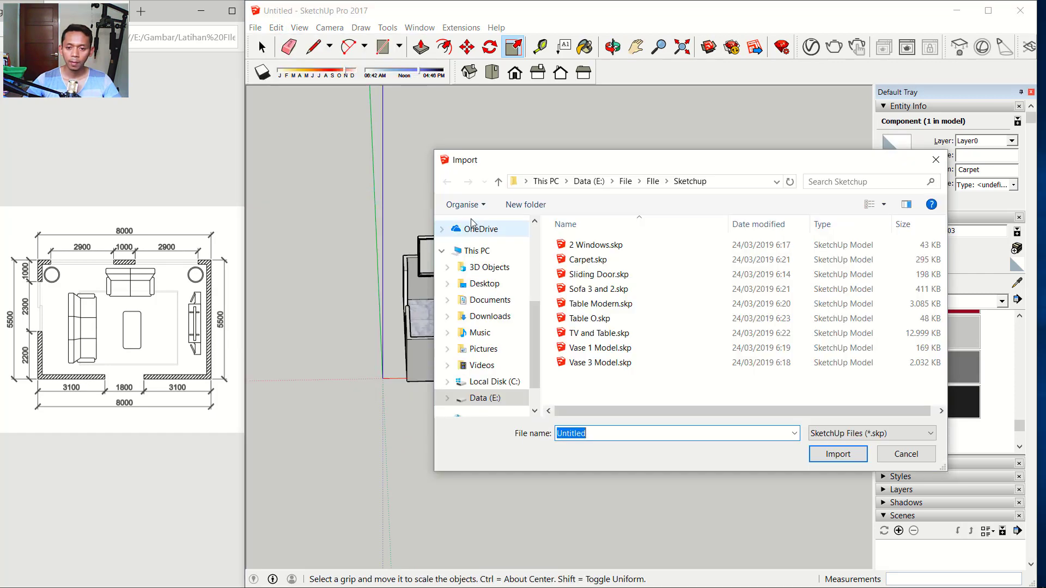
pyautogui.click(594, 275)
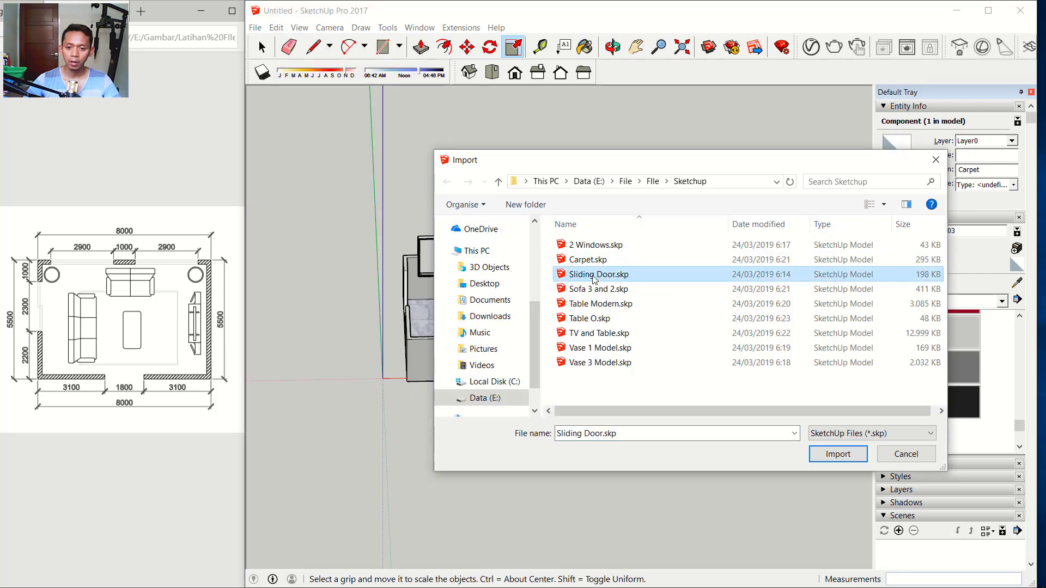
pyautogui.click(832, 456)
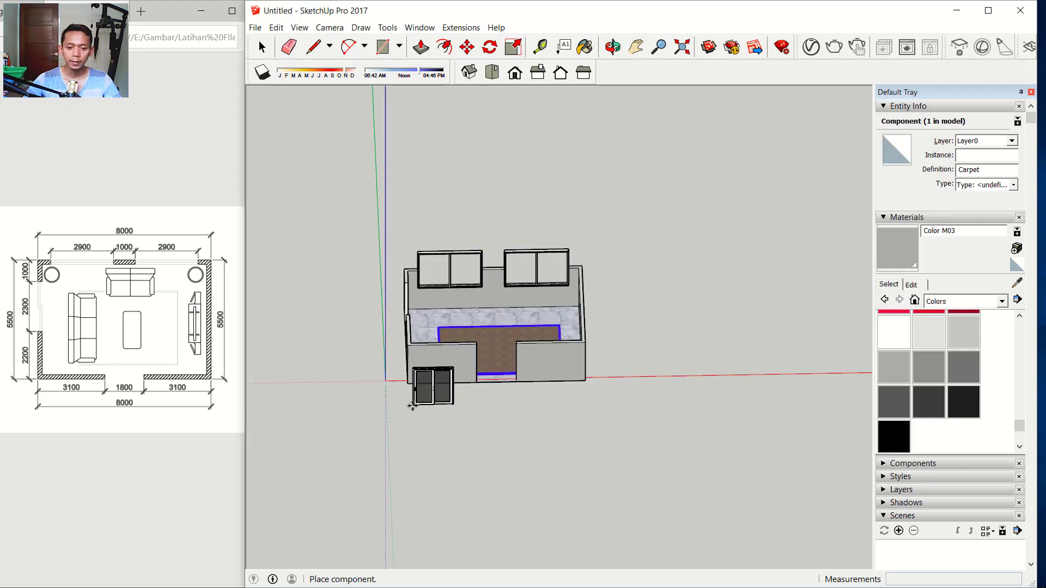
pyautogui.moveTo(432, 374); pyautogui.dragTo(439, 428, button='middle')
pyautogui.scroll(5, 431, 430)
pyautogui.scroll(3, 429, 432)
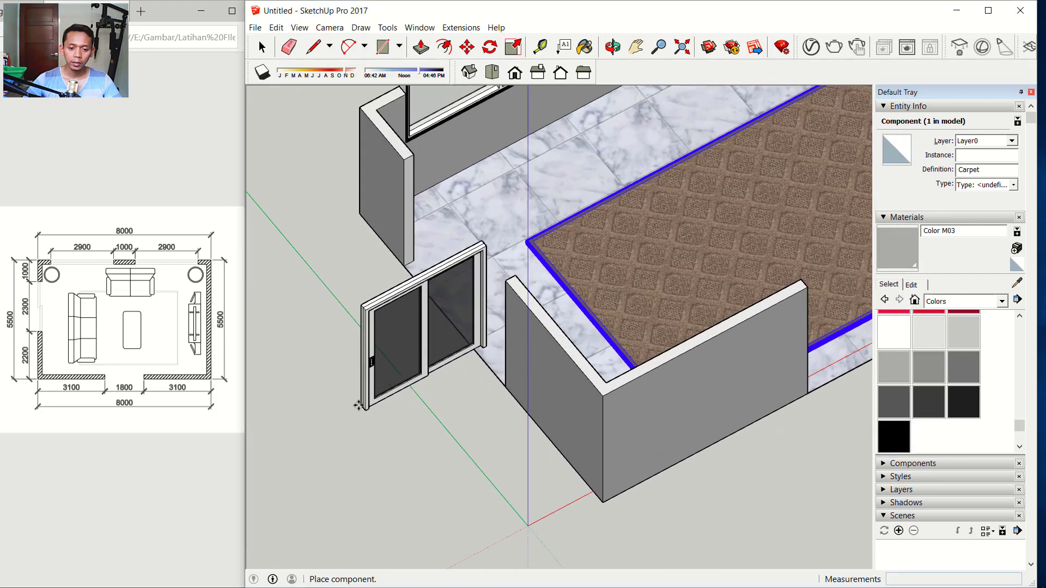
pyautogui.click(356, 390)
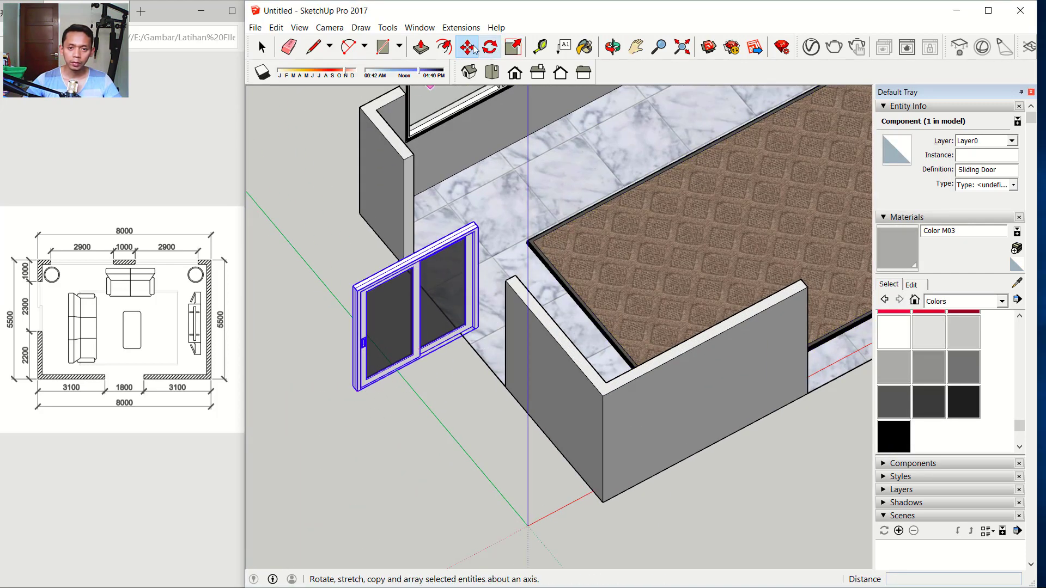
# Rotate the sliding door 90° to run along the front wall
pyautogui.click(490, 48)
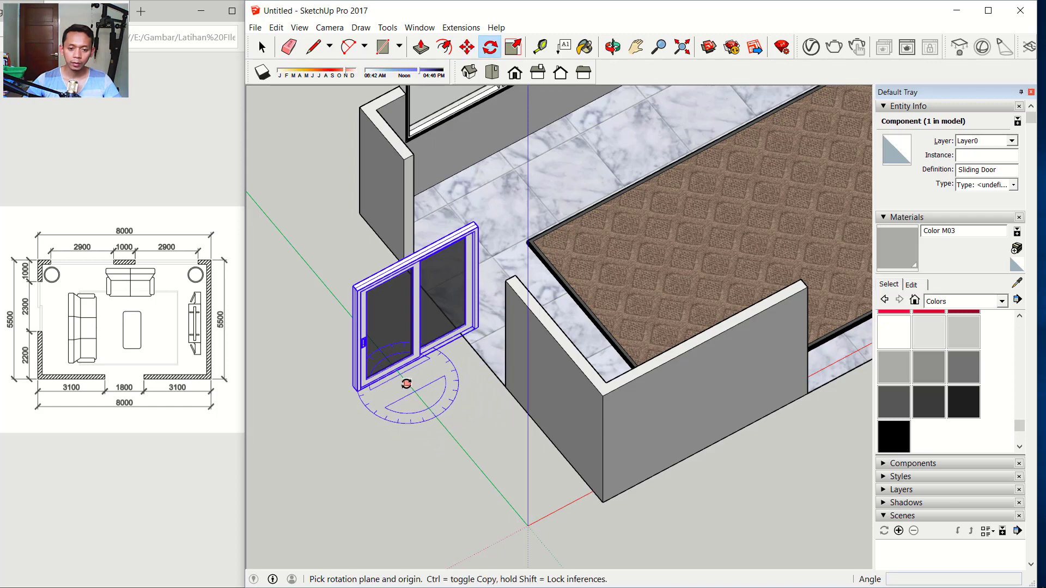
pyautogui.click(436, 376)
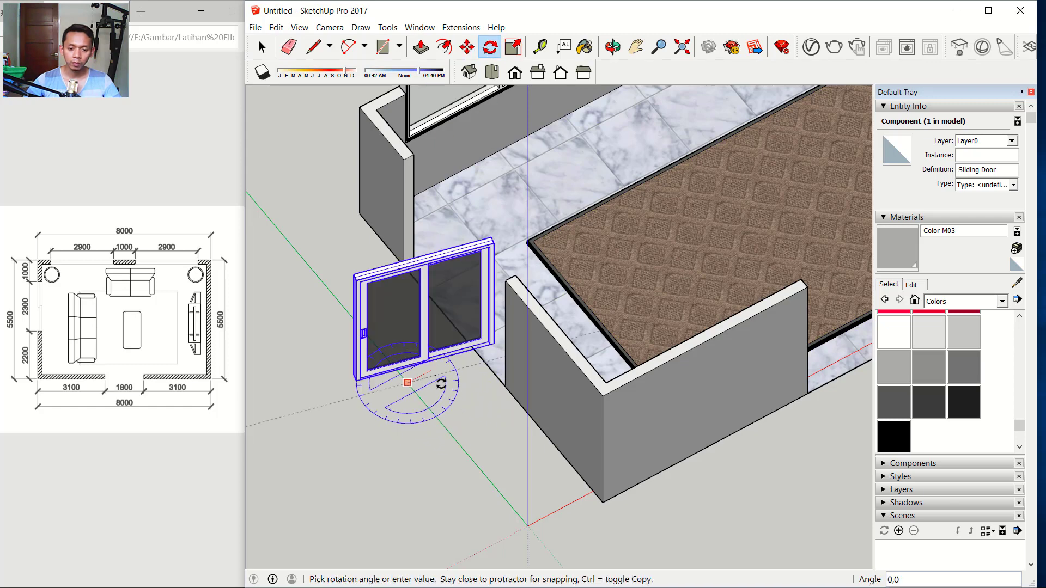
pyautogui.click(436, 416)
# Move the sliding door to the front wall corner
pyautogui.click(466, 48)
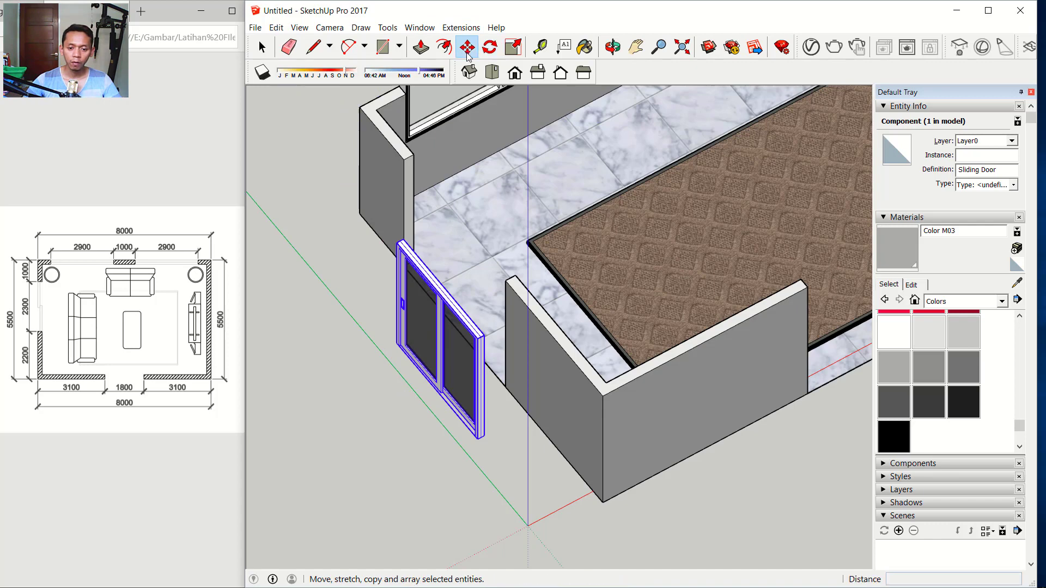
pyautogui.scroll(5, 482, 436)
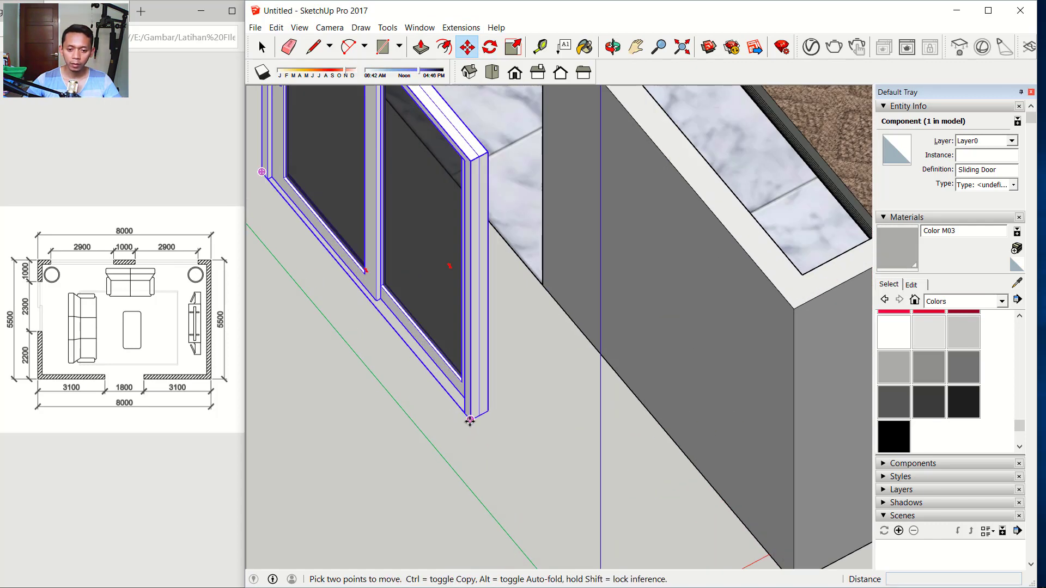
pyautogui.click(470, 420)
pyautogui.scroll(2, 534, 284)
pyautogui.click(547, 284)
pyautogui.scroll(-2, 525, 335)
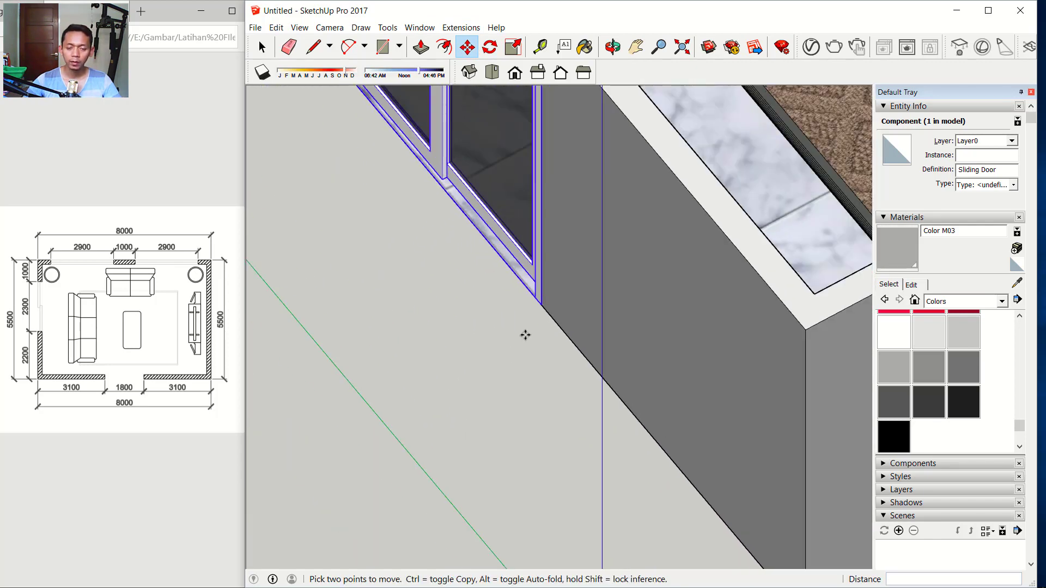
pyautogui.scroll(-3, 524, 335)
pyautogui.moveTo(466, 287); pyautogui.dragTo(523, 354, button='middle')
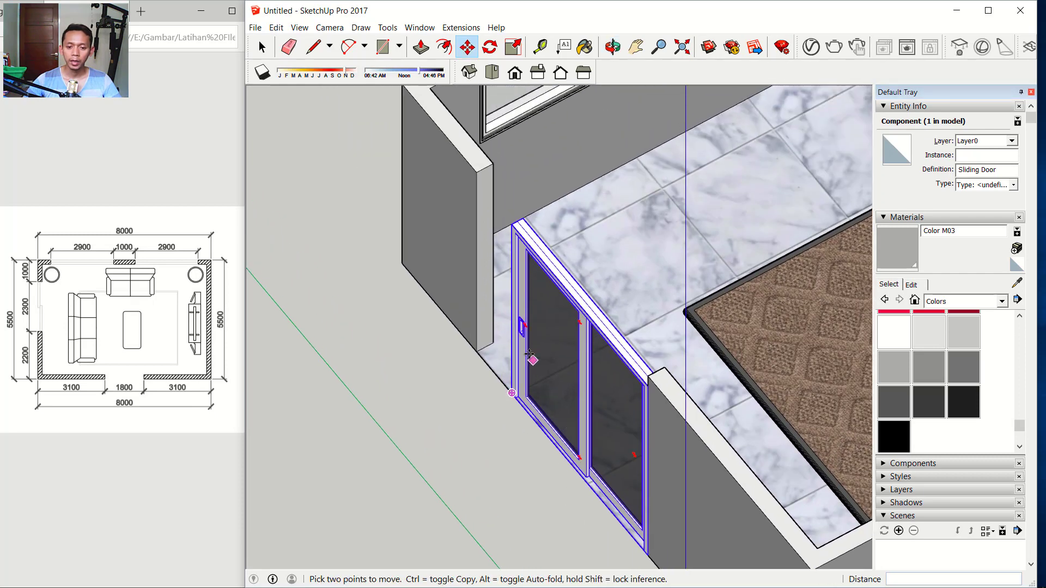
# Scale the door's width and height to the opening's side edge and wall top
pyautogui.click(512, 48)
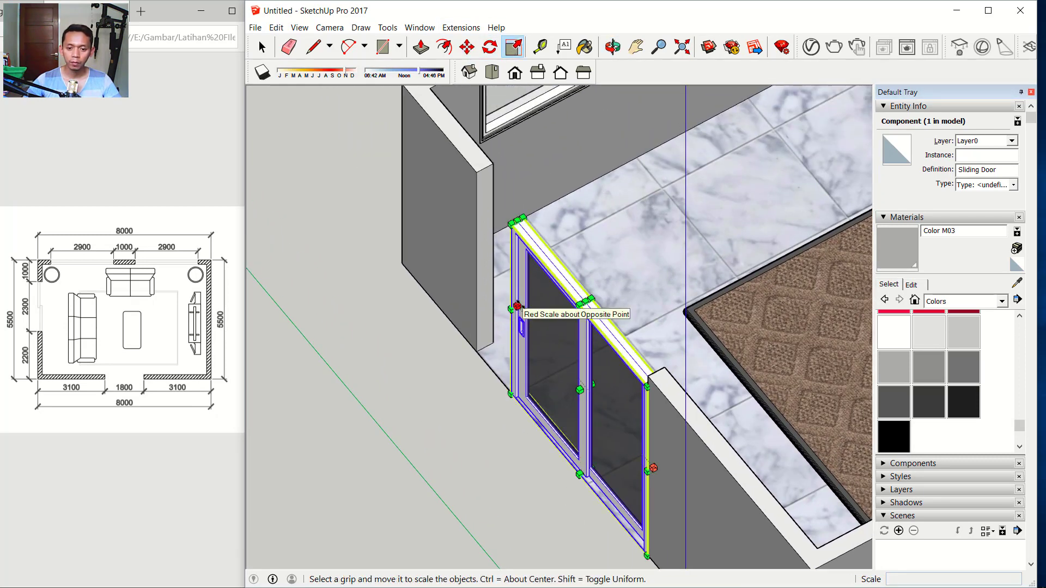
pyautogui.click(517, 306)
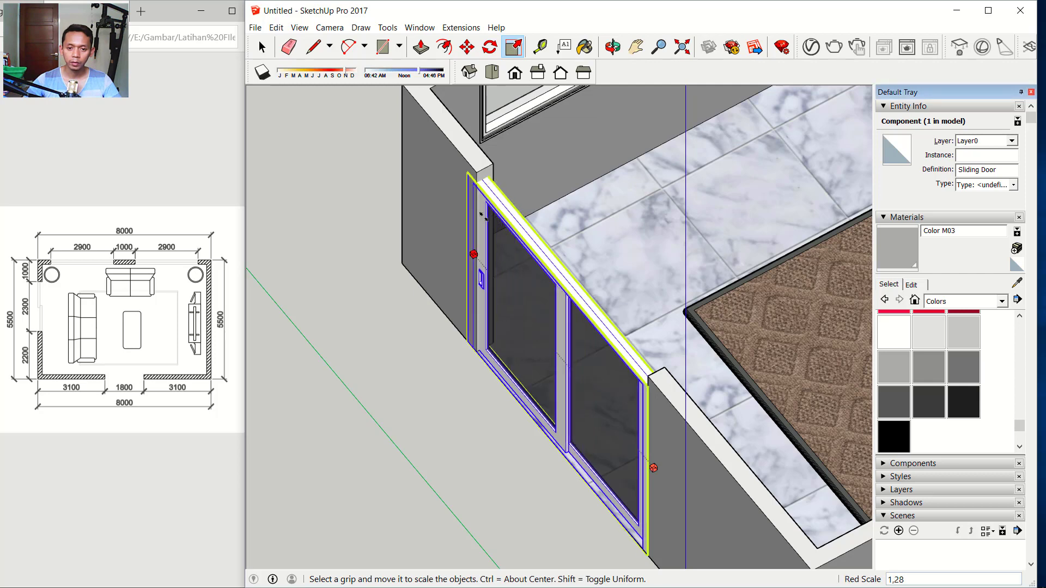
pyautogui.click(493, 163)
pyautogui.moveTo(509, 304); pyautogui.dragTo(646, 214, button='middle')
pyautogui.scroll(1, 646, 213)
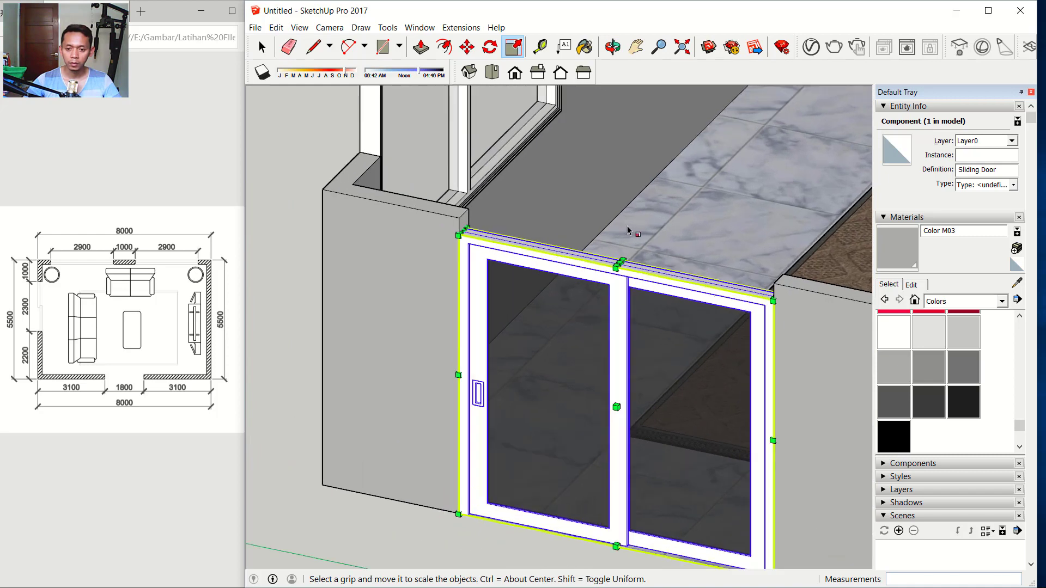
pyautogui.click(619, 263)
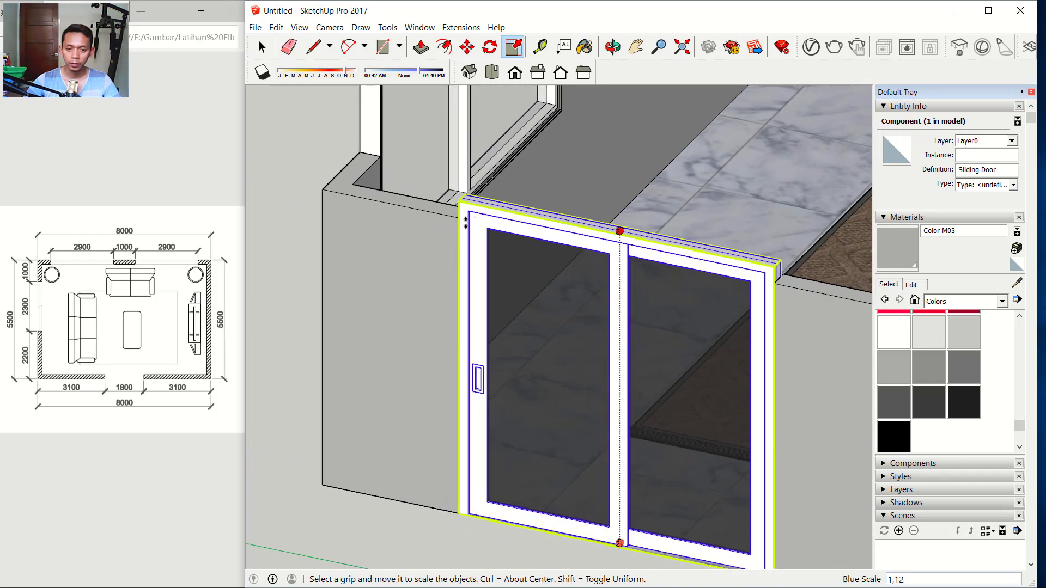
pyautogui.scroll(-3, 458, 217)
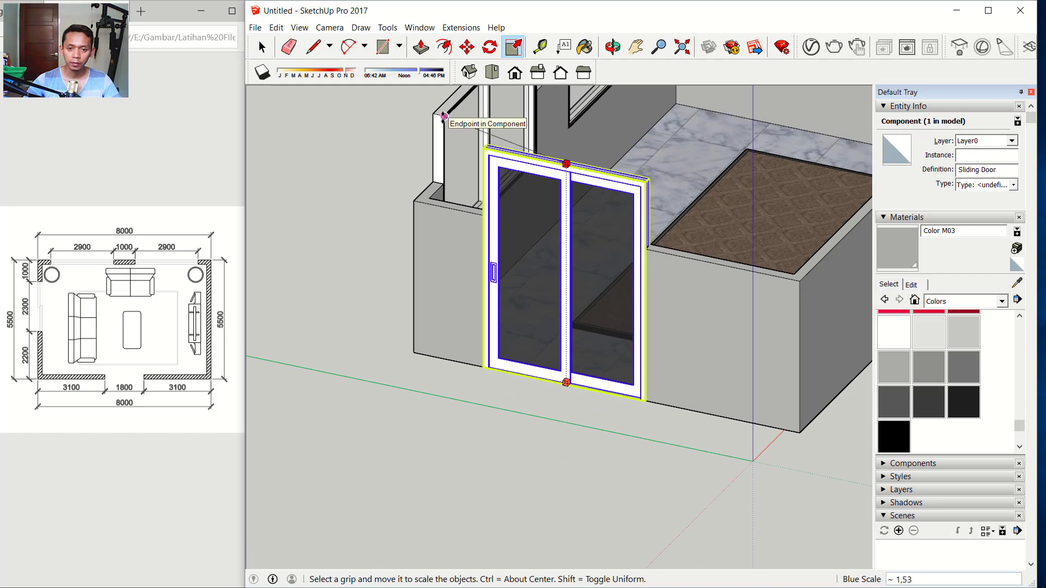
pyautogui.click(444, 116)
pyautogui.scroll(-5, 570, 262)
pyautogui.click(262, 48)
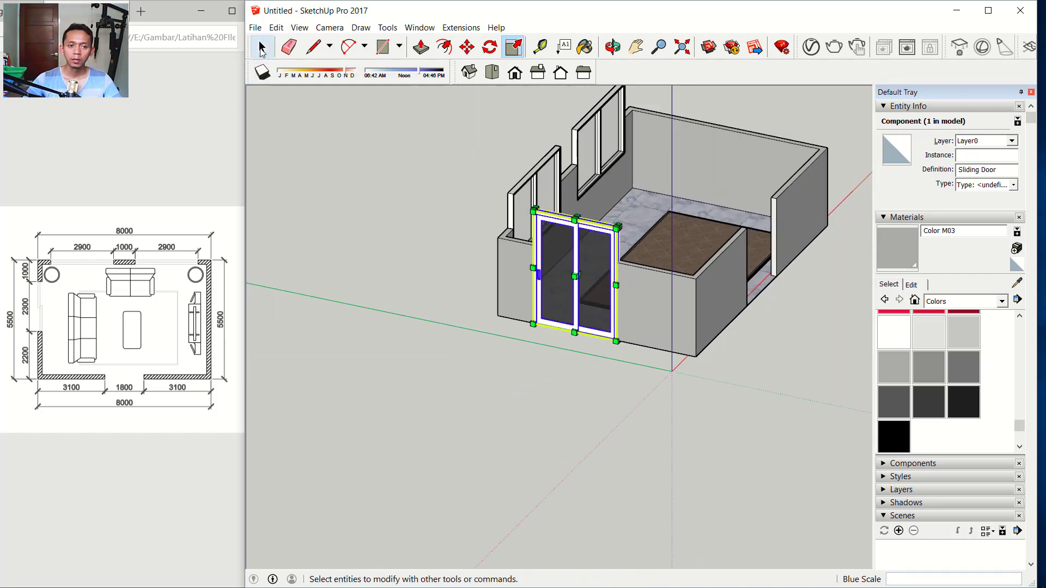
pyautogui.scroll(-2, 650, 294)
# Inside the room group, Push/Pull the right wall's top face down about 975 mm
pyautogui.doubleClick(698, 296)
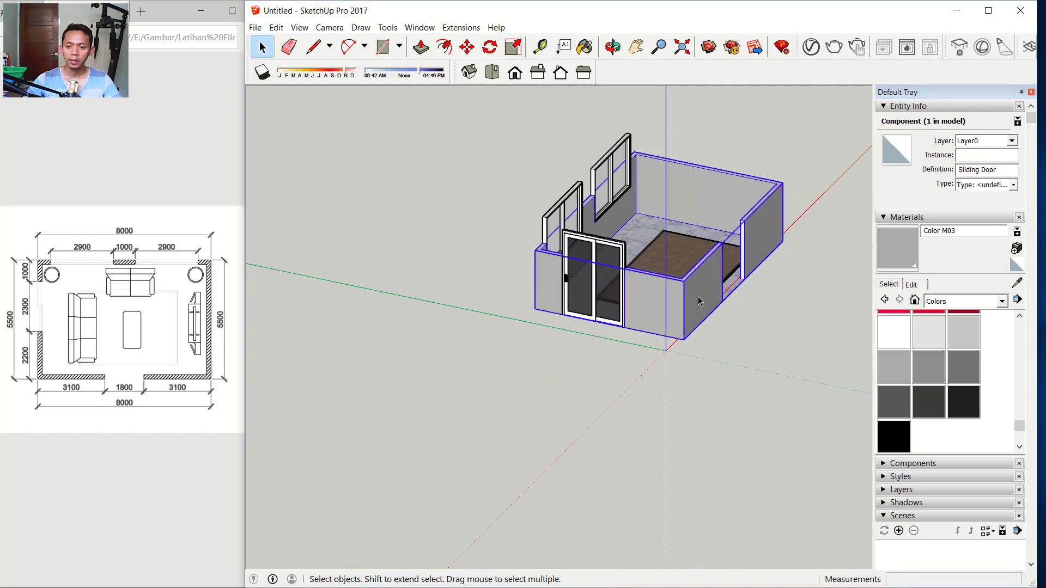
pyautogui.moveTo(771, 323); pyautogui.dragTo(786, 136, button='middle')
pyautogui.scroll(2, 774, 179)
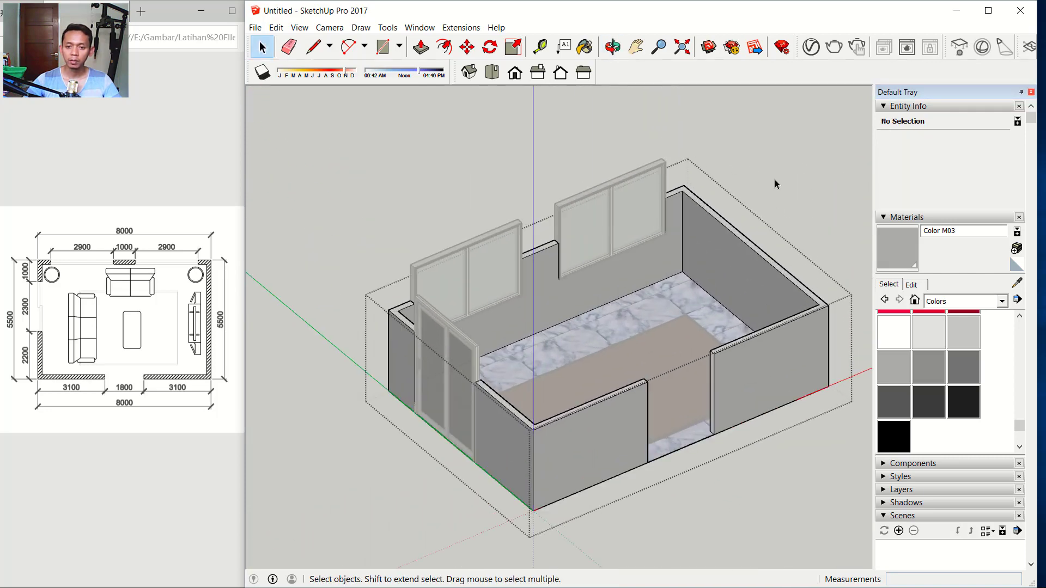
pyautogui.click(421, 49)
pyautogui.scroll(3, 703, 169)
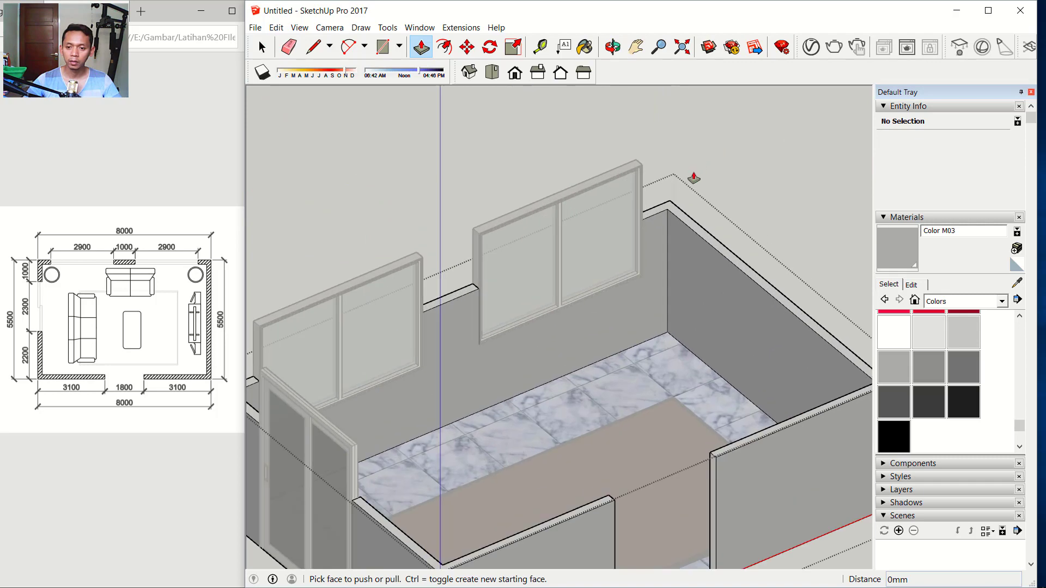
pyautogui.doubleClick(682, 220)
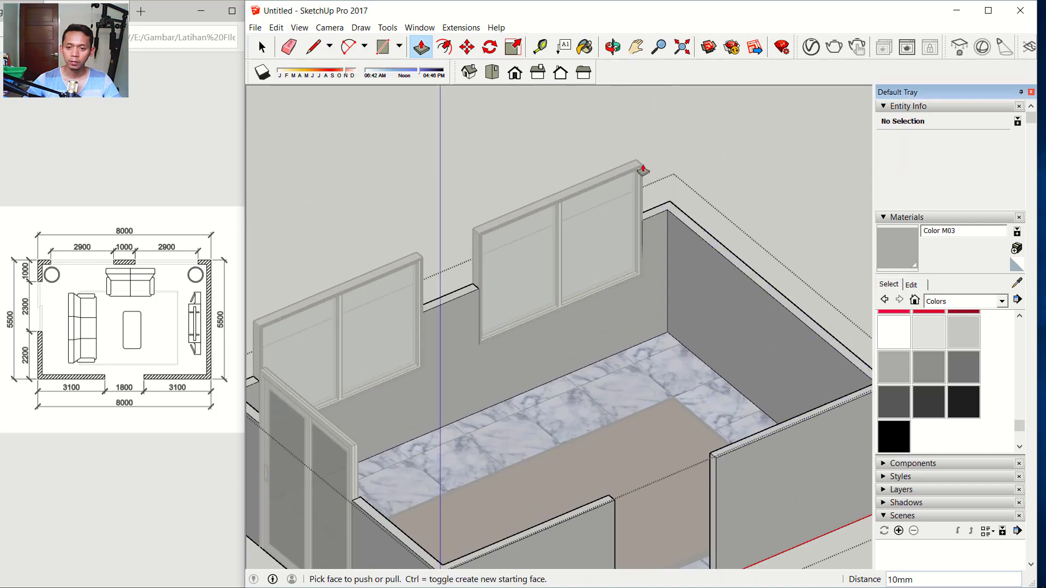
pyautogui.click(662, 213)
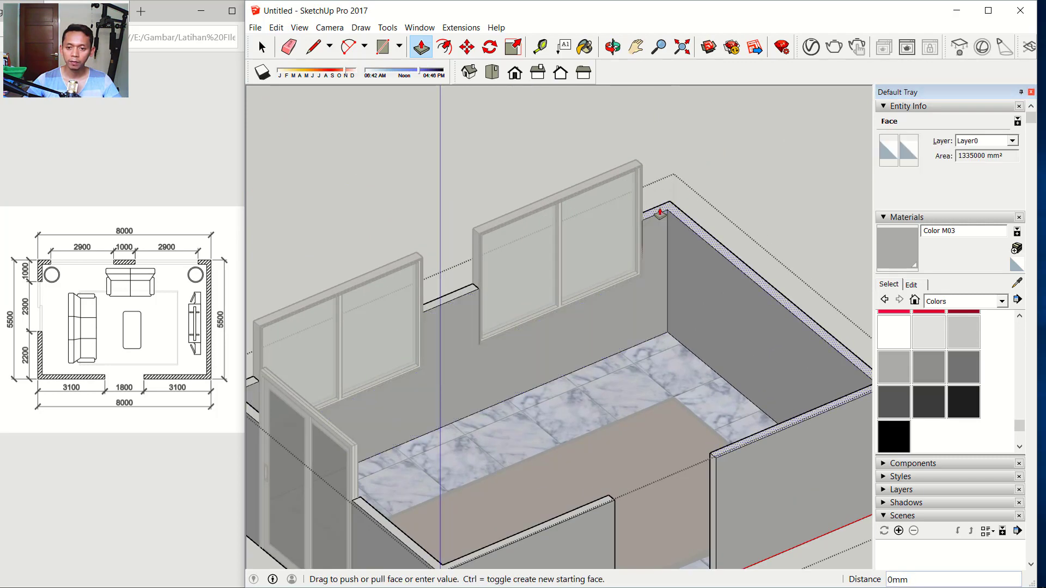
pyautogui.click(638, 170)
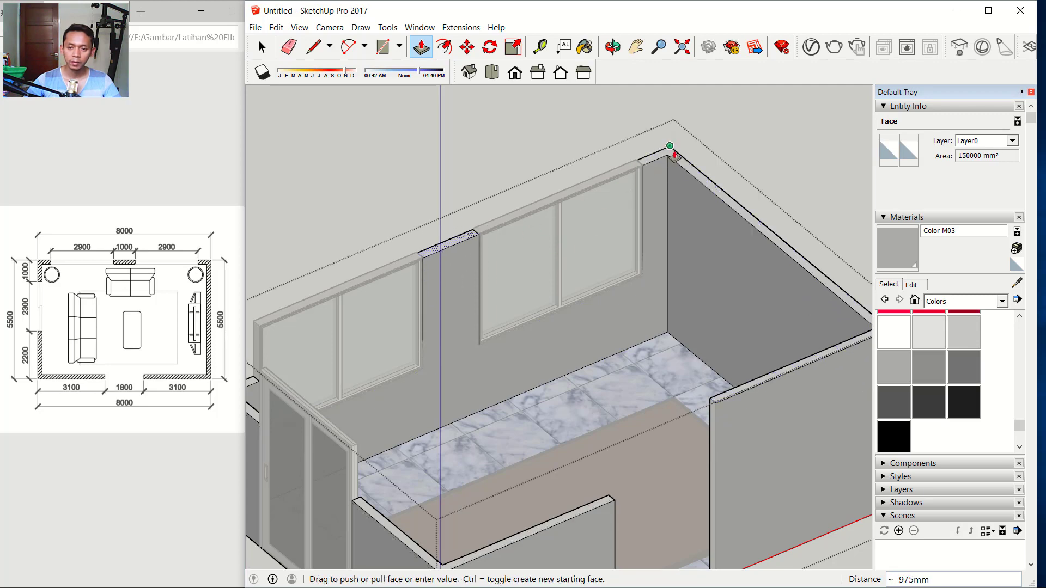
pyautogui.scroll(-3, 519, 281)
pyautogui.scroll(3, 300, 367)
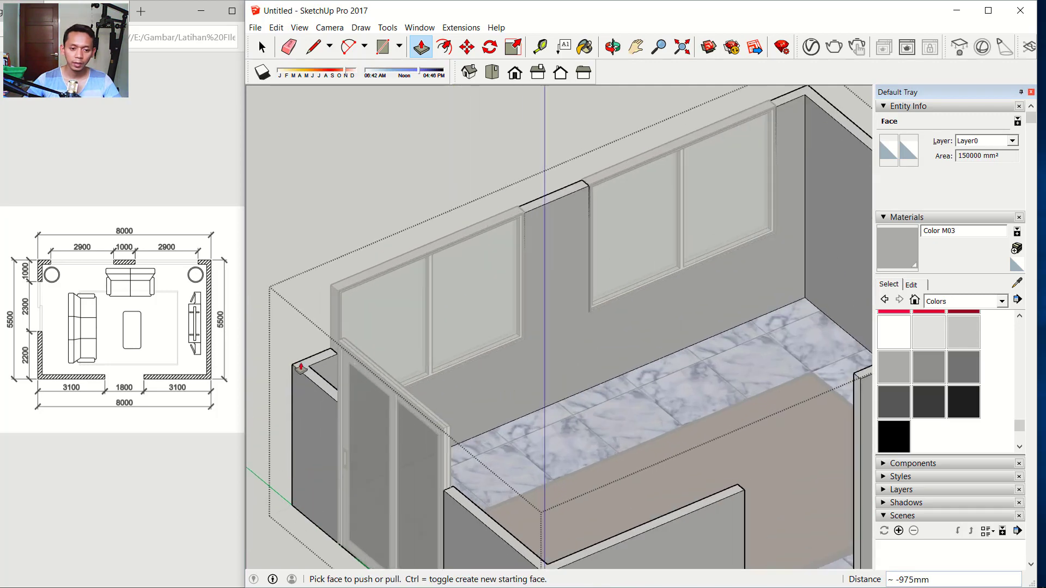
# Push the left and front wall tops down to the same cutaway height
pyautogui.moveTo(302, 375); pyautogui.dragTo(335, 294)
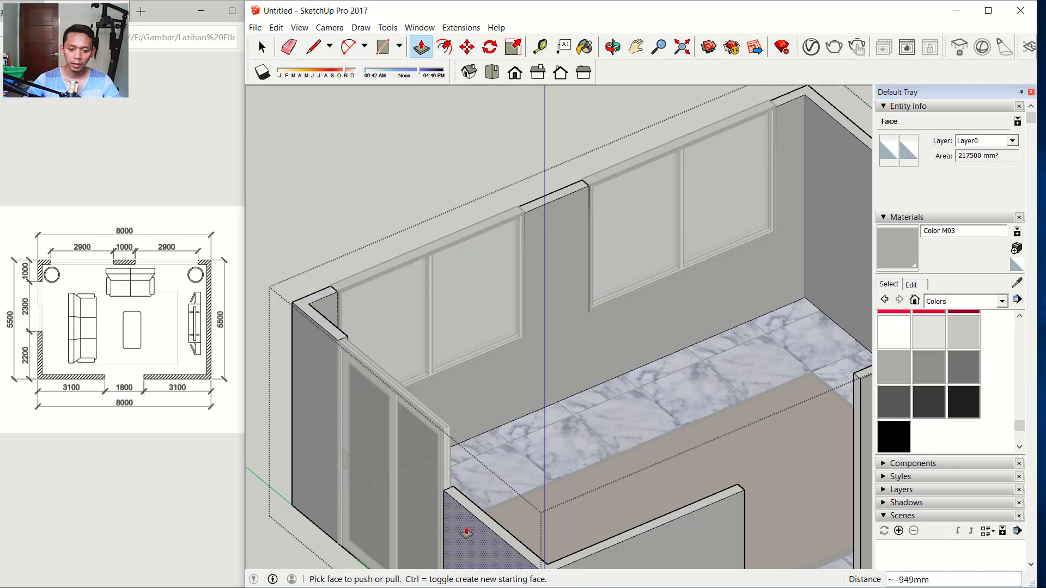
pyautogui.moveTo(446, 497); pyautogui.dragTo(444, 431)
pyautogui.scroll(-3, 512, 305)
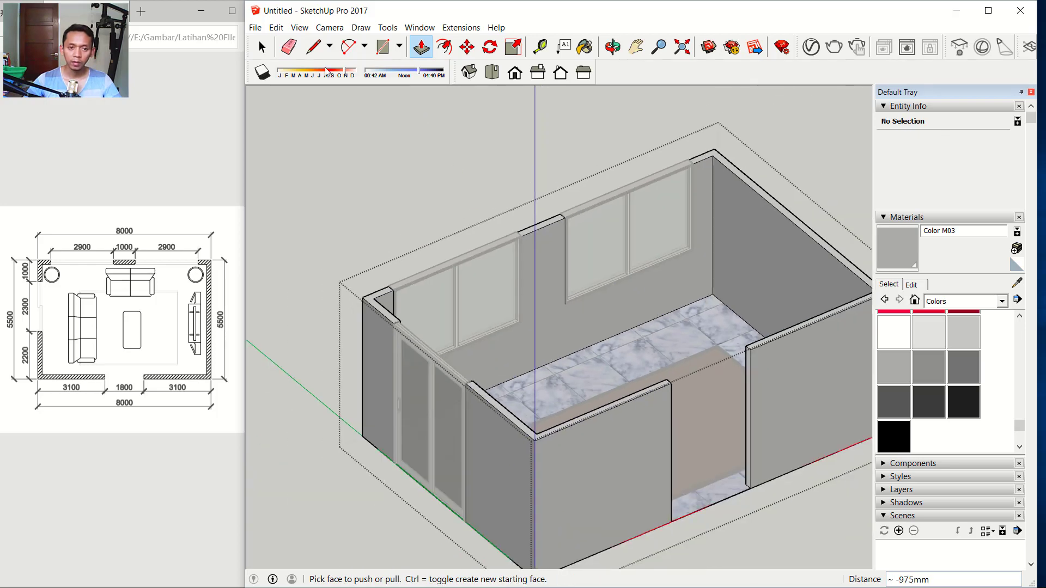
pyautogui.click(315, 50)
pyautogui.scroll(6, 539, 431)
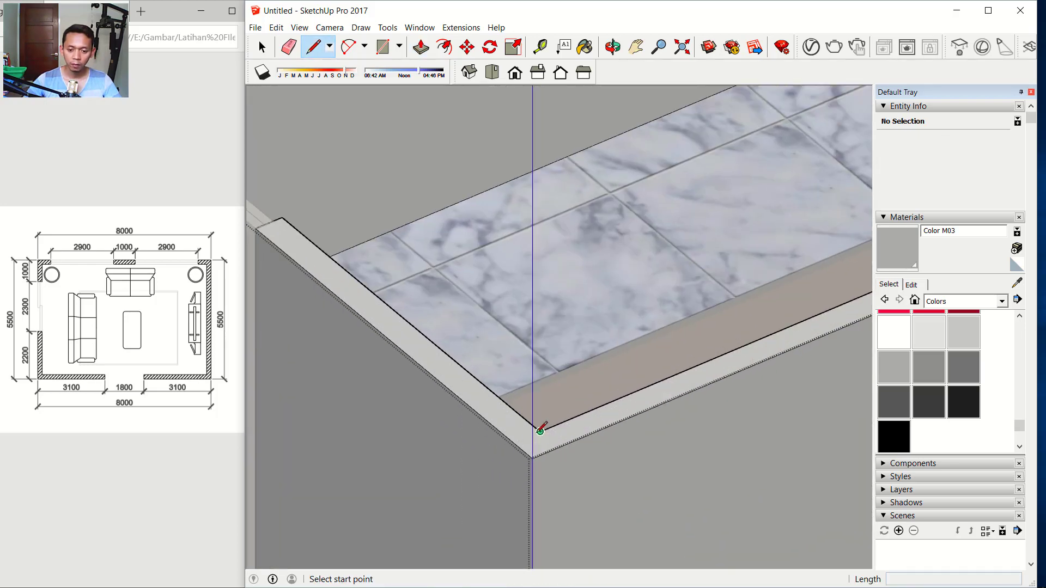
# Push the front-right wall's top face down 1861mm, leaving a low parapet like the front-left wall
pyautogui.click(539, 426)
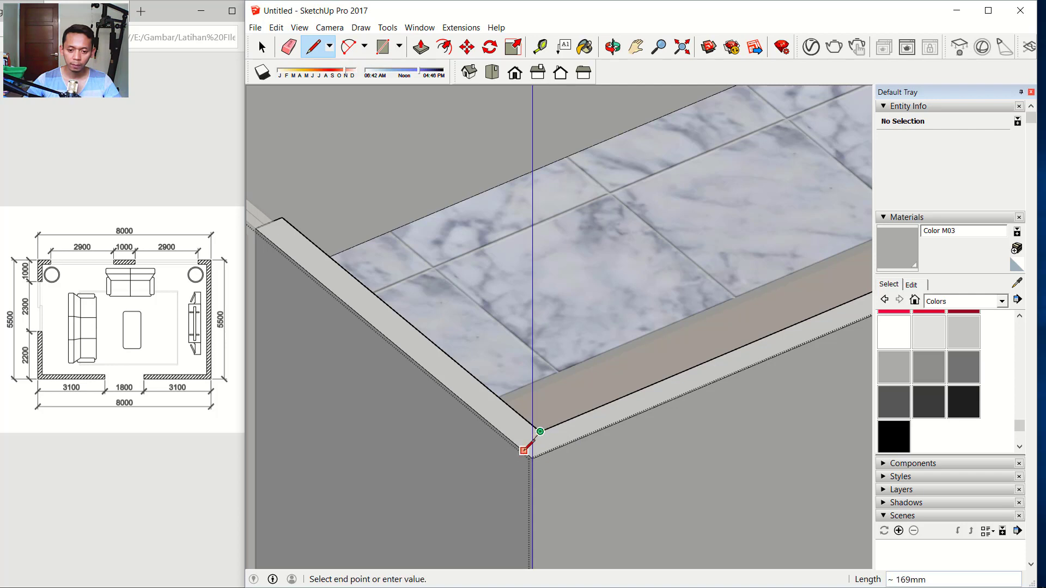
pyautogui.scroll(-5, 637, 427)
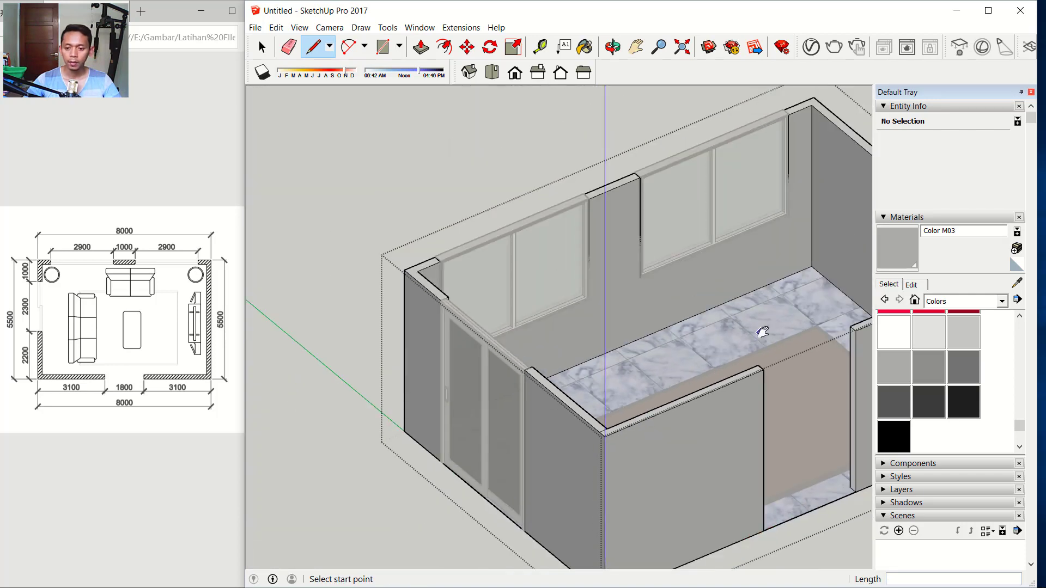
pyautogui.scroll(6, 532, 403)
pyautogui.scroll(3, 531, 403)
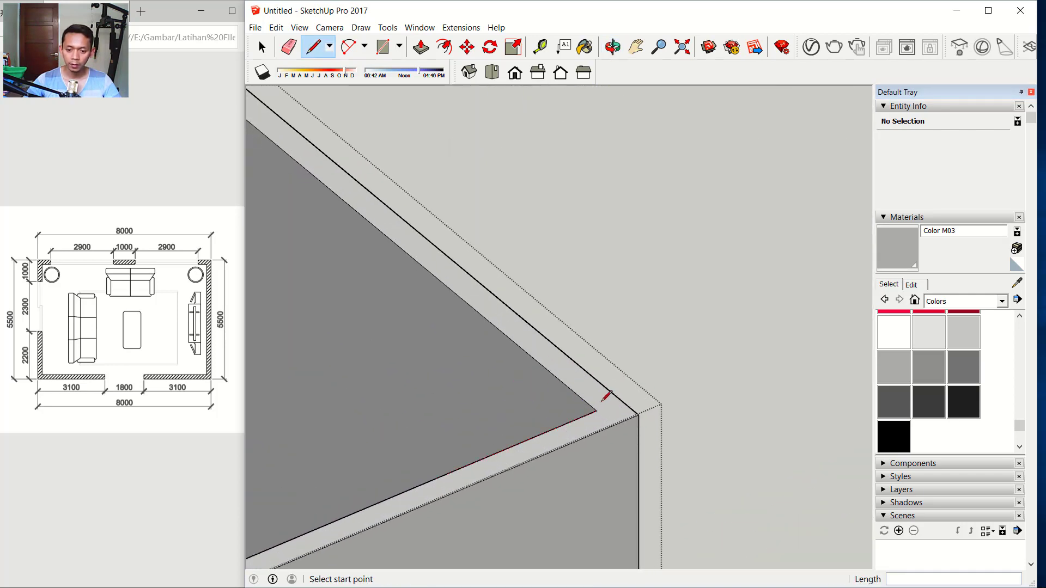
pyautogui.scroll(-5, 621, 400)
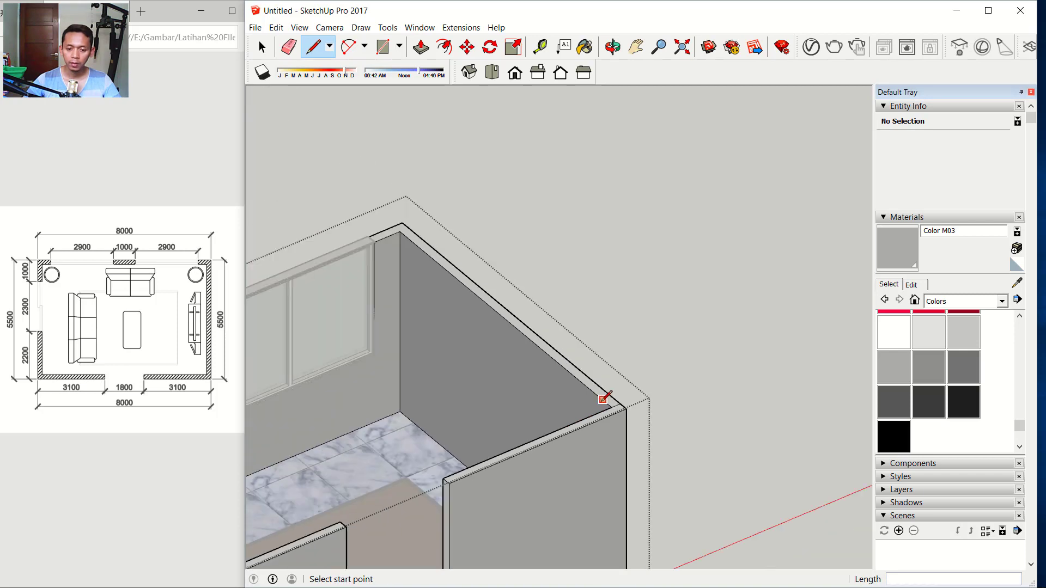
pyautogui.click(420, 47)
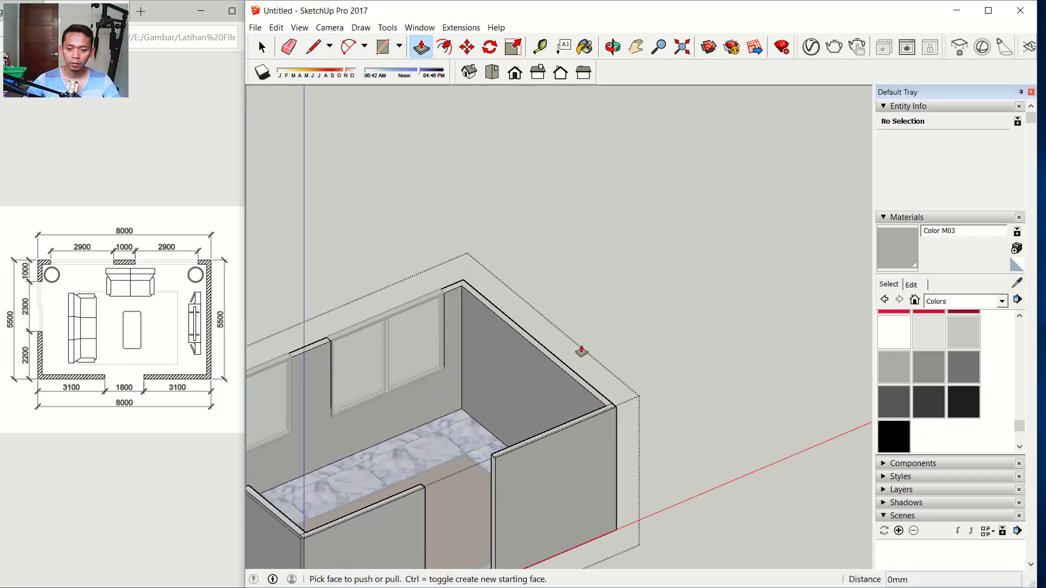
pyautogui.scroll(3, 545, 425)
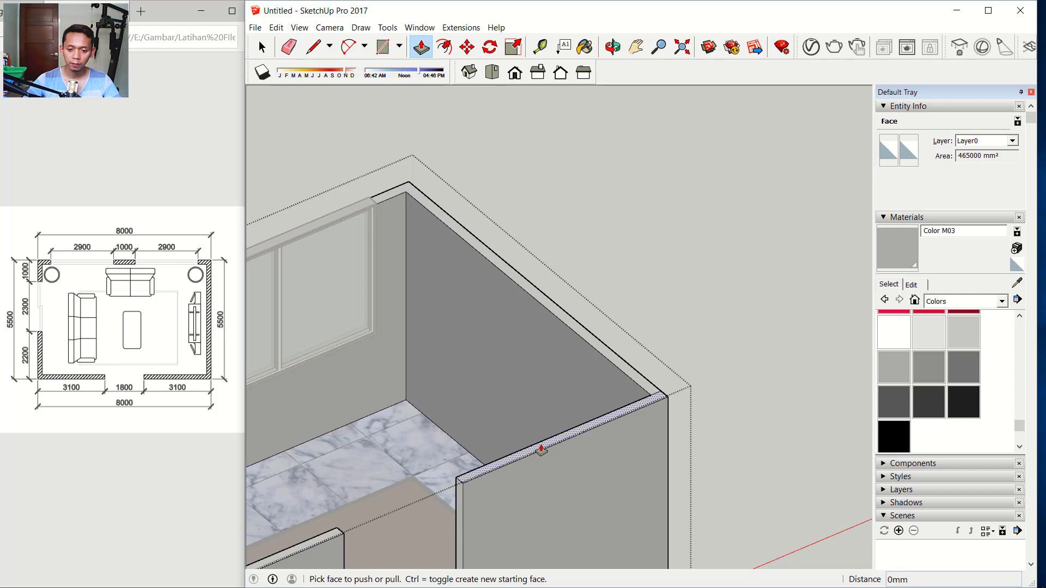
pyautogui.click(541, 450)
pyautogui.moveTo(547, 541); pyautogui.dragTo(606, 380, button='middle')
pyautogui.click(604, 377)
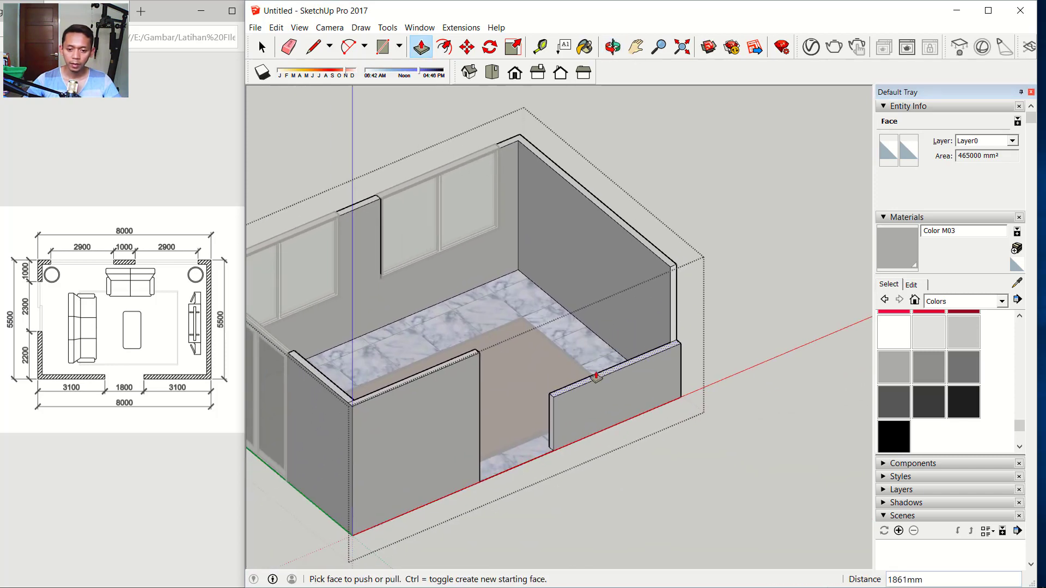
pyautogui.scroll(3, 430, 375)
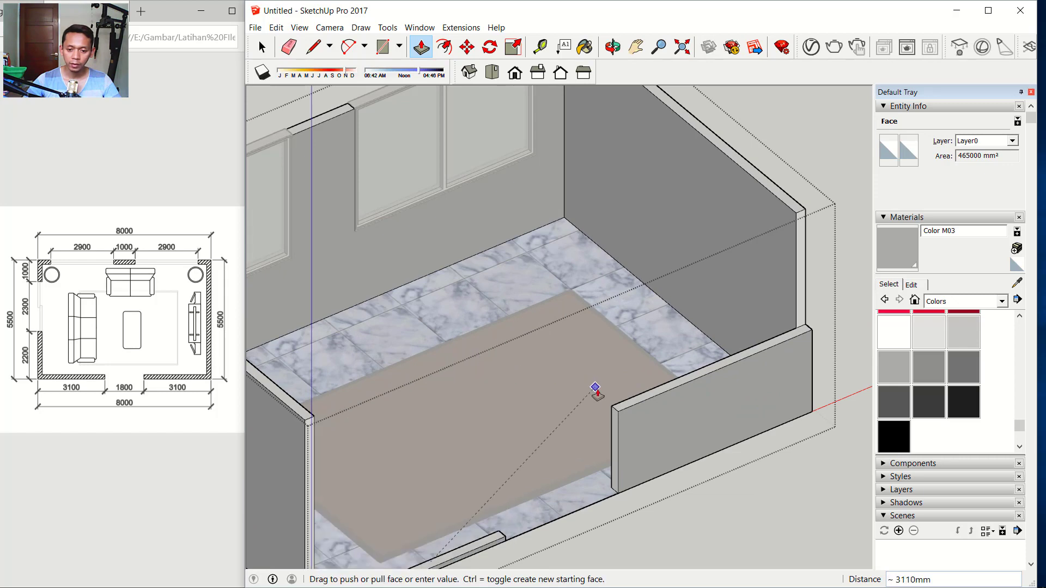
pyautogui.click(619, 412)
pyautogui.scroll(-5, 619, 413)
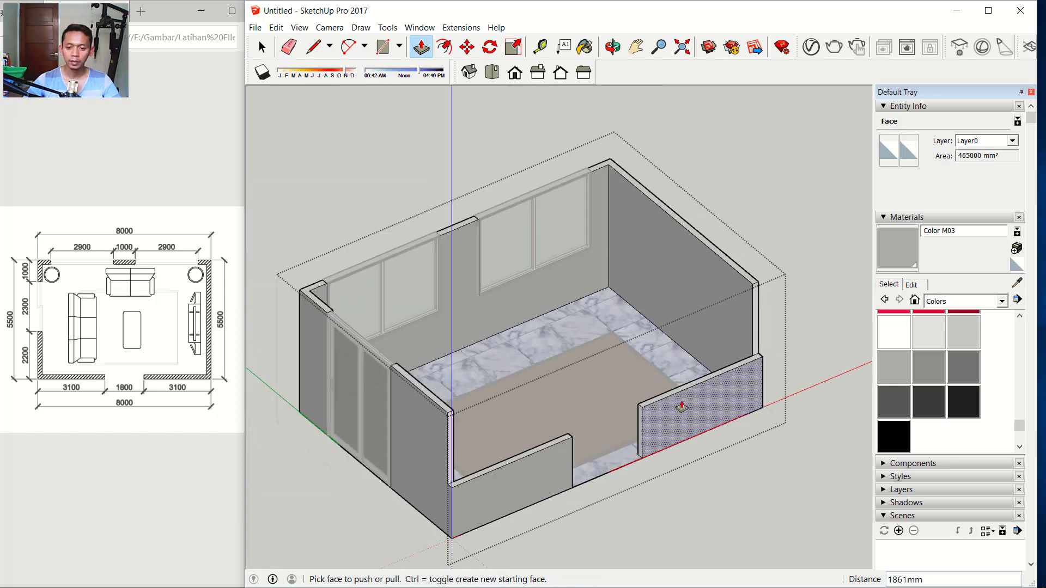
pyautogui.press('space')
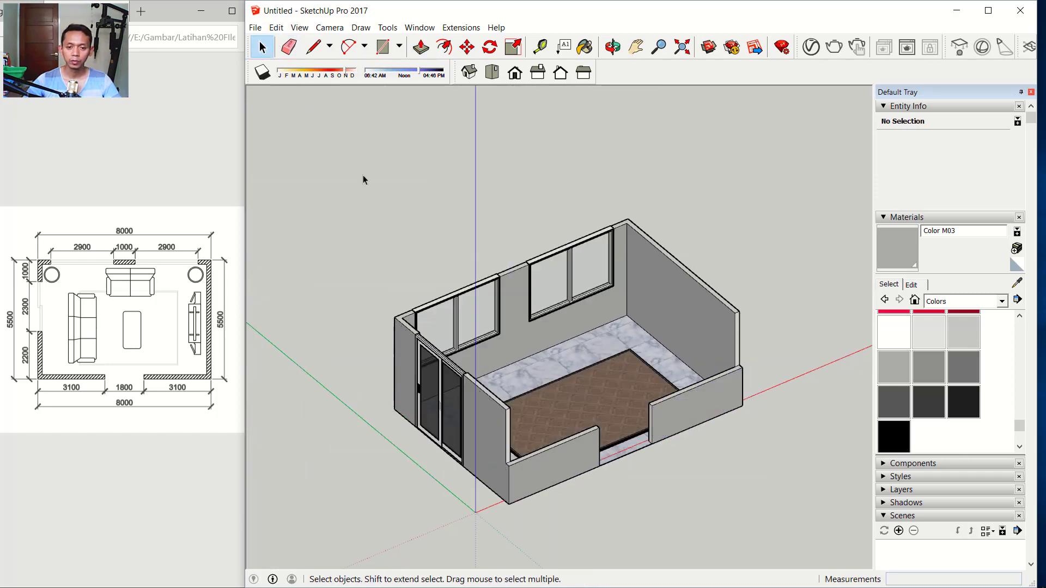
# Import Sofa 3 and 2.skp and place the sofa set in the room from Top view
pyautogui.scroll(-2, 624, 287)
pyautogui.moveTo(656, 307)
pyautogui.mouseDown(button='middle')
pyautogui.moveTo(665, 408)
pyautogui.moveTo(654, 323)
pyautogui.mouseUp(button='middle')
pyautogui.scroll(2, 544, 248)
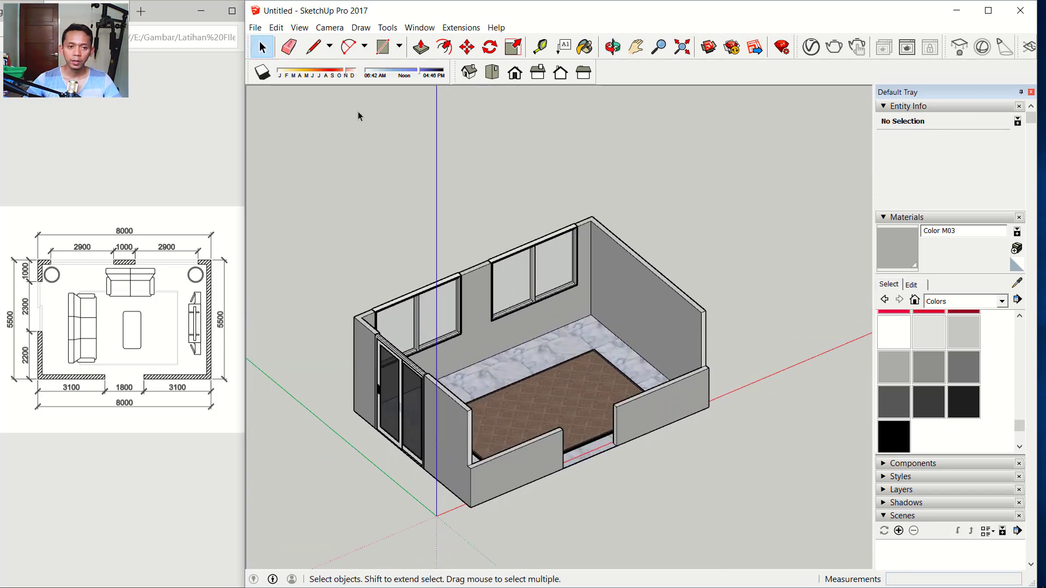
pyautogui.click(261, 29)
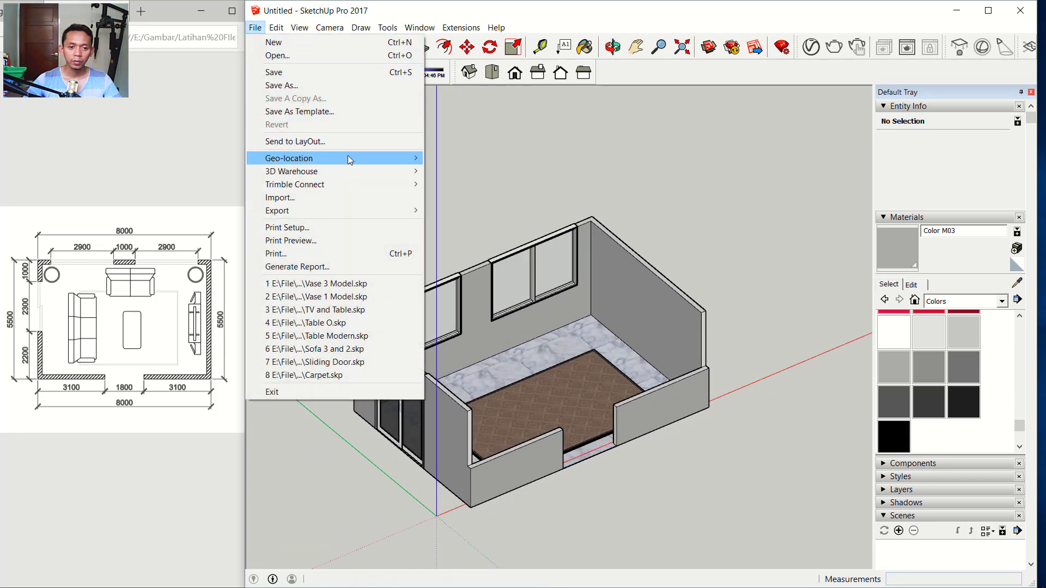
pyautogui.click(319, 198)
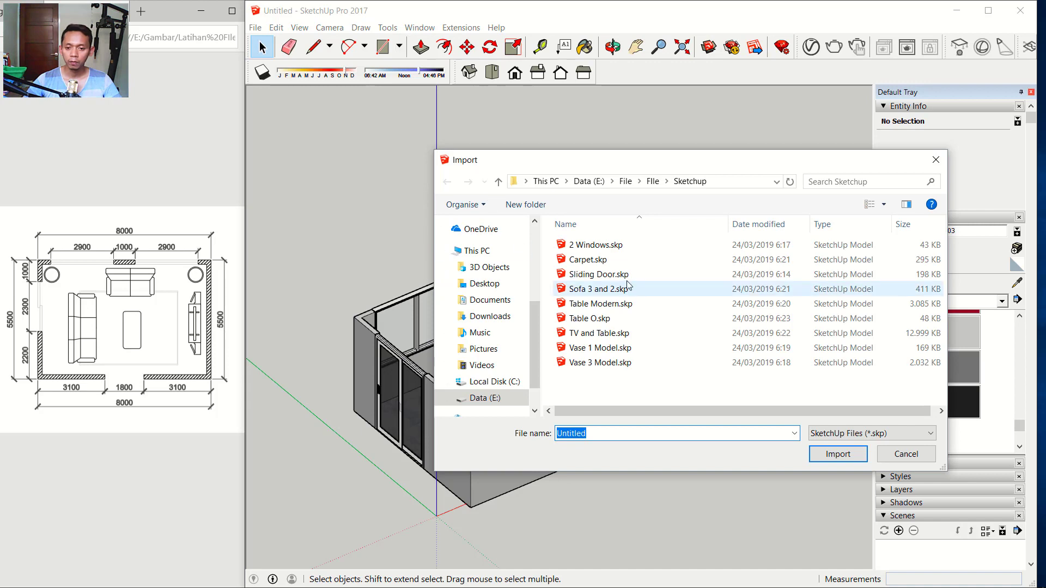
pyautogui.click(579, 289)
pyautogui.click(836, 454)
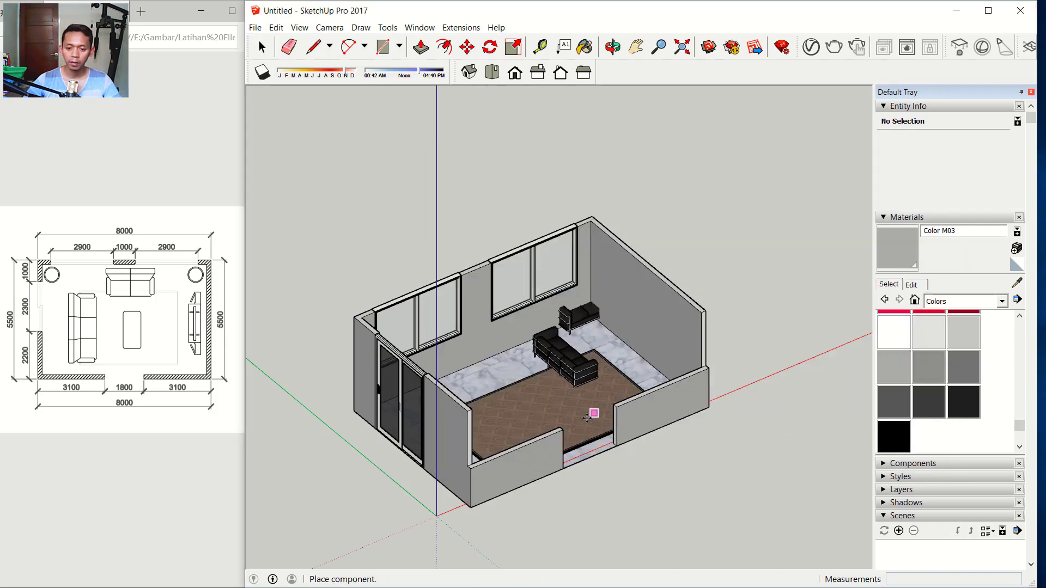
pyautogui.moveTo(630, 455); pyautogui.dragTo(597, 474, button='middle')
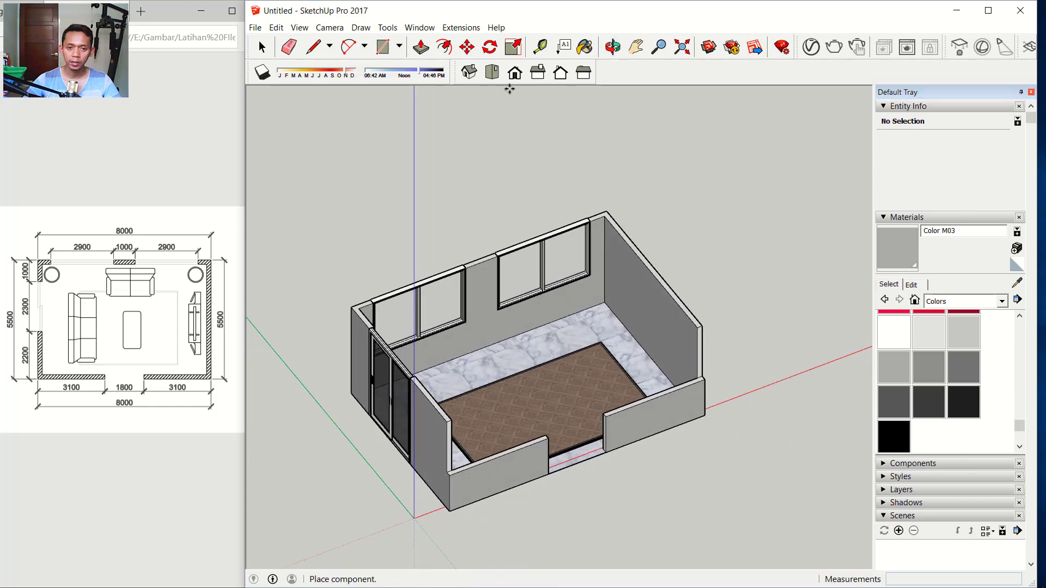
pyautogui.click(495, 79)
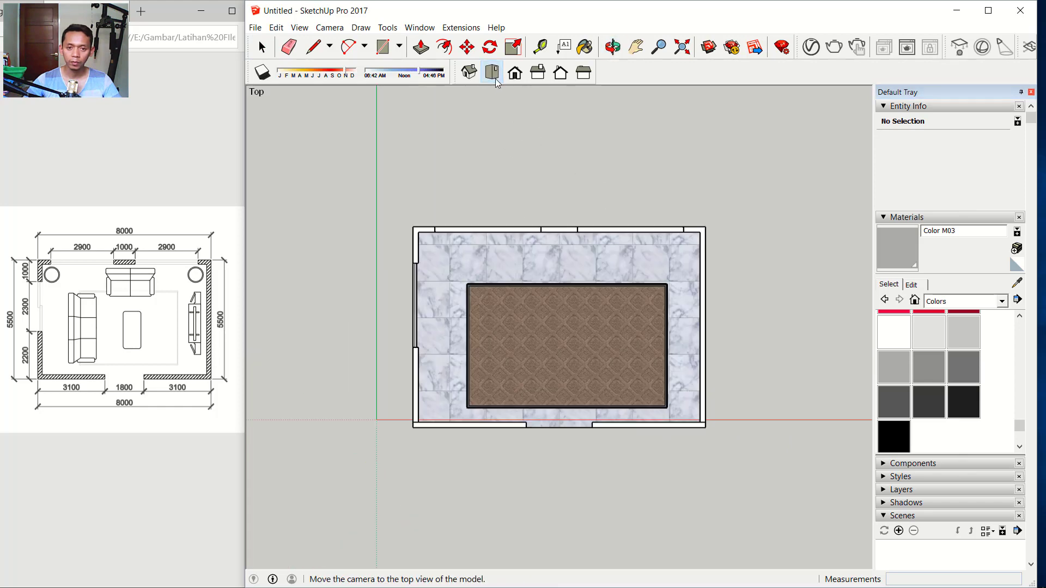
pyautogui.click(463, 448)
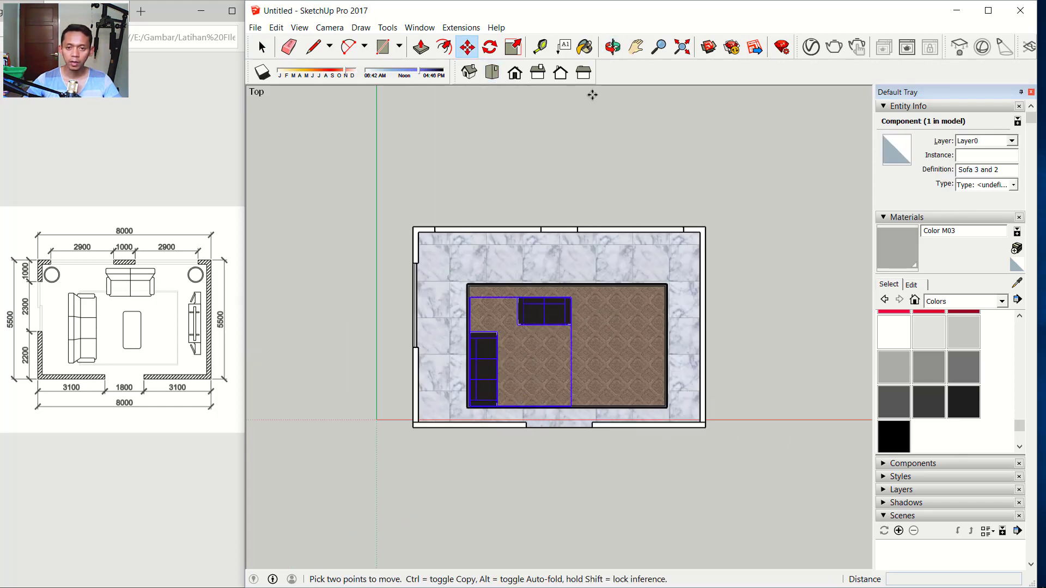
# Scale the sofa set by 1,65 and move the LC2 Loveseat down nearer the rug
pyautogui.click(512, 48)
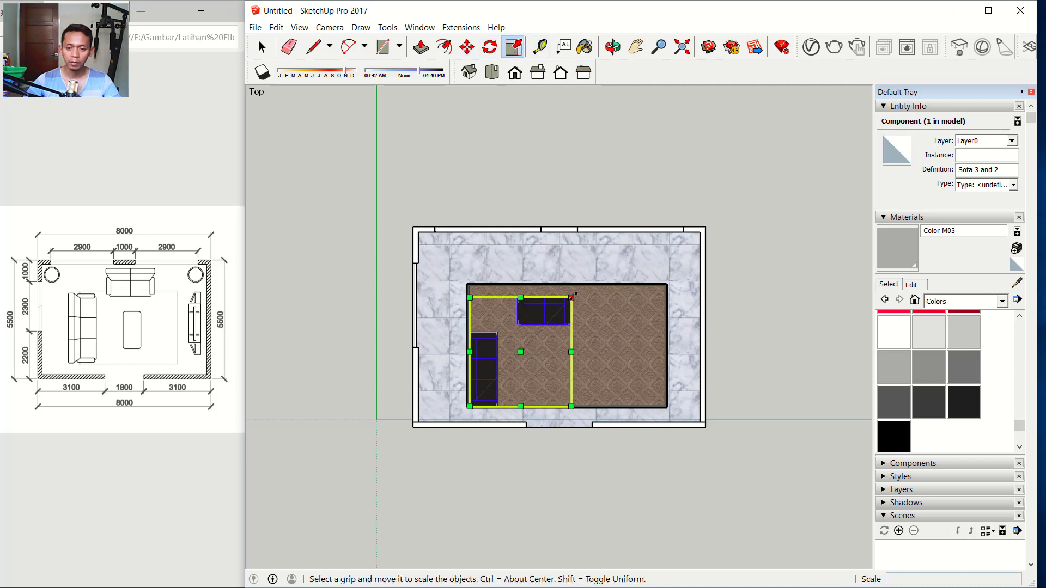
pyautogui.moveTo(573, 296); pyautogui.dragTo(628, 218)
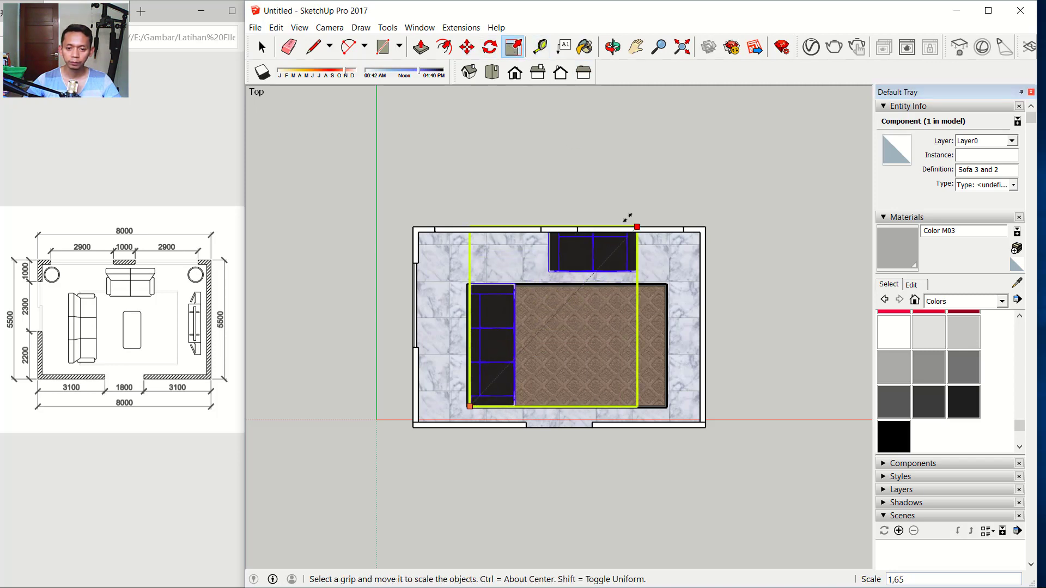
pyautogui.click(264, 46)
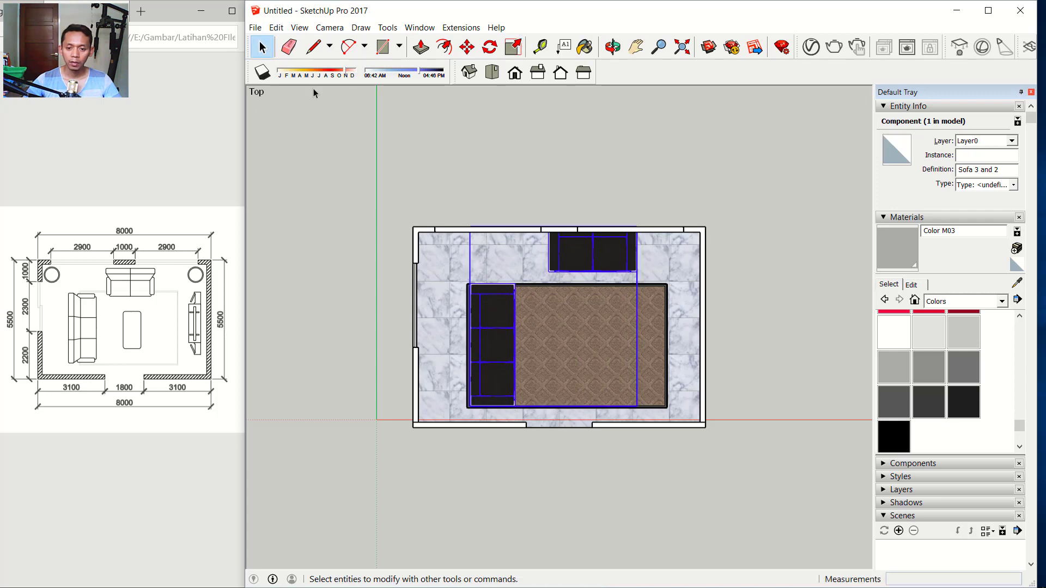
pyautogui.doubleClick(579, 267)
pyautogui.scroll(2, 601, 270)
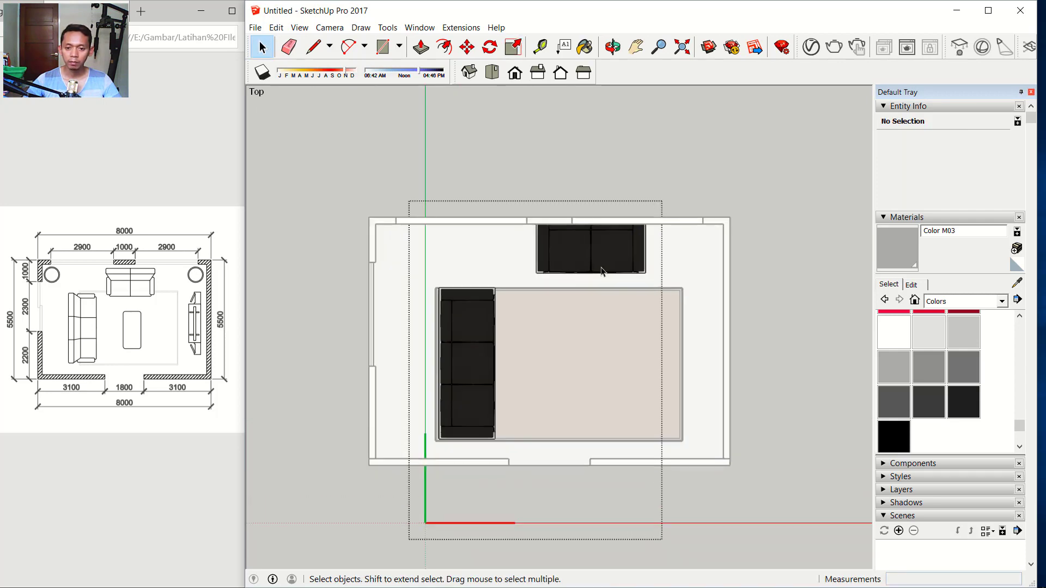
pyautogui.click(588, 263)
pyautogui.click(467, 48)
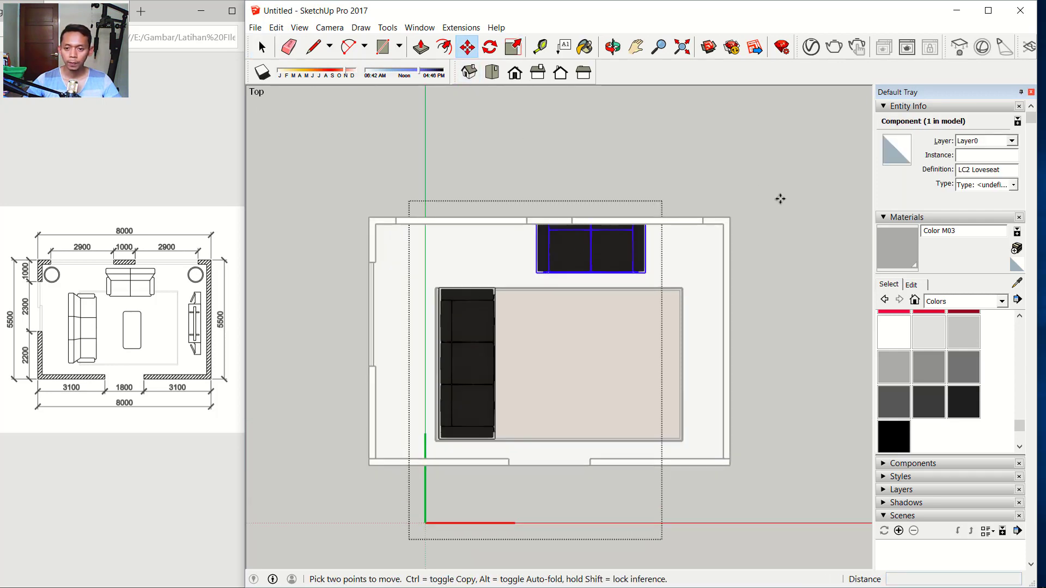
pyautogui.click(812, 198)
pyautogui.click(812, 229)
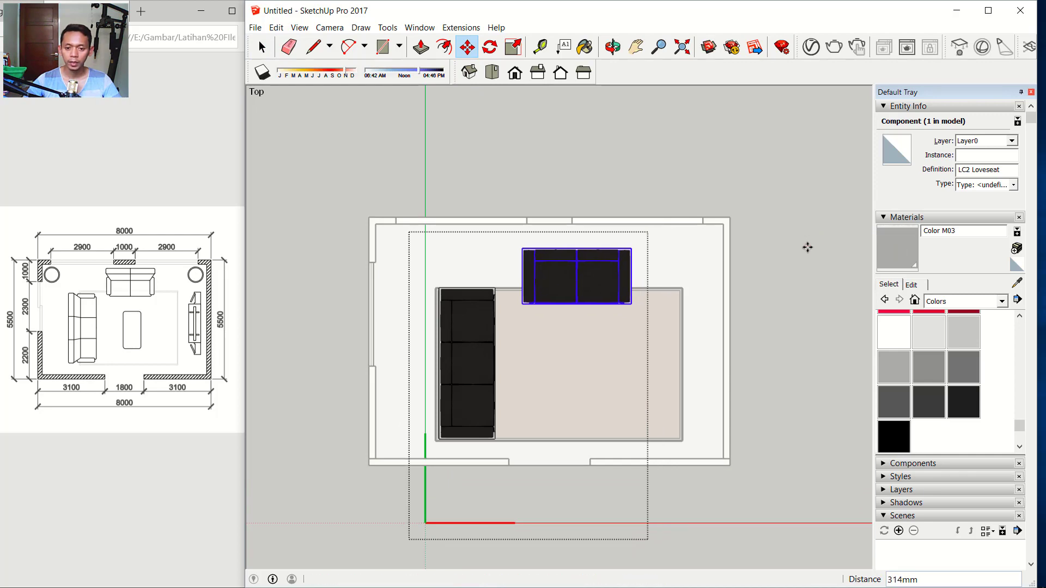
pyautogui.moveTo(808, 245); pyautogui.dragTo(610, 273, button='middle')
# Import Table Modern.skp and place it on the rug in Top view
pyautogui.click(255, 27)
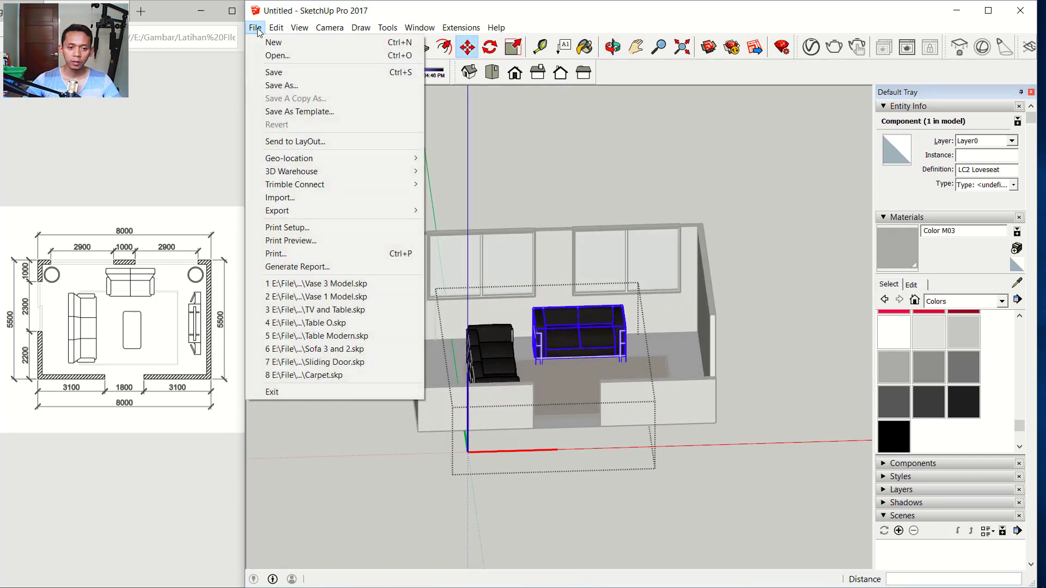
pyautogui.click(305, 197)
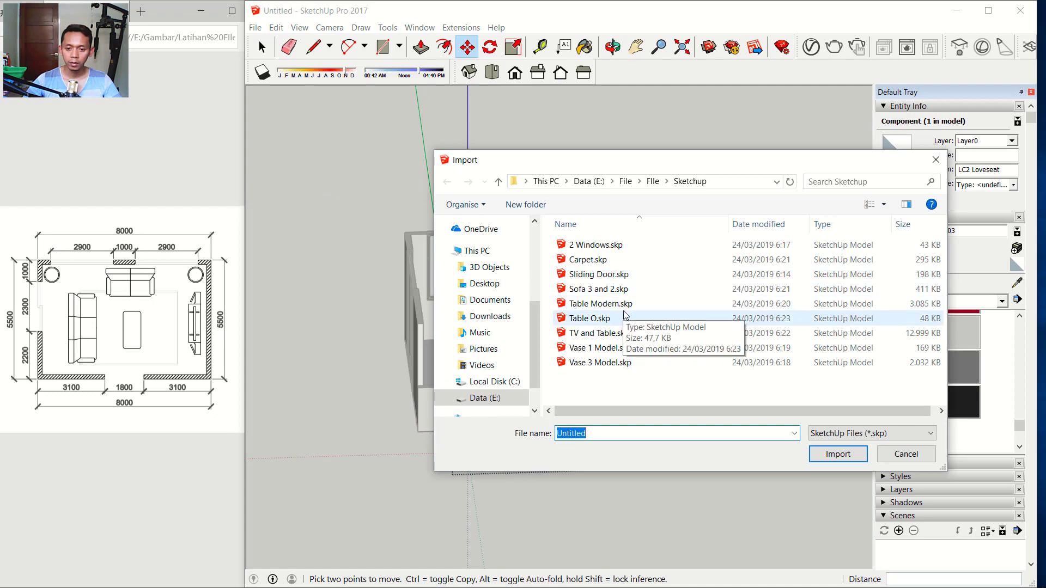
pyautogui.click(600, 304)
pyautogui.click(836, 455)
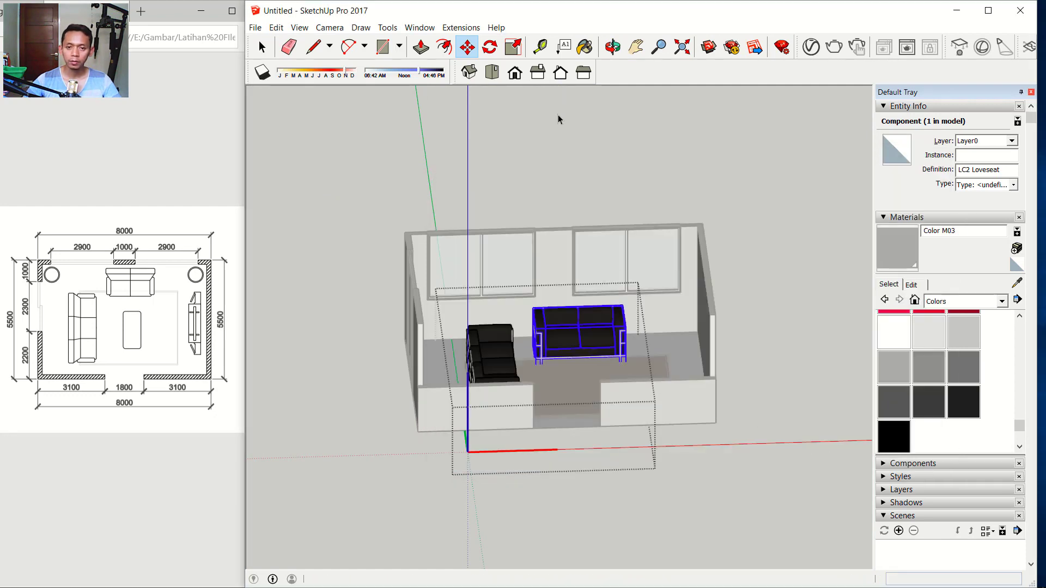
pyautogui.click(496, 73)
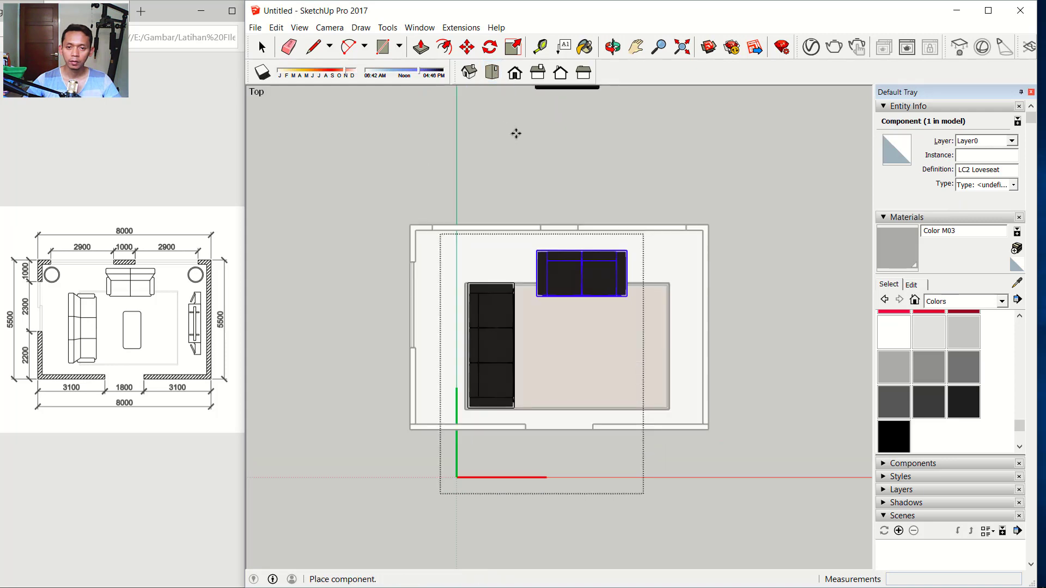
pyautogui.click(533, 396)
pyautogui.scroll(3, 646, 353)
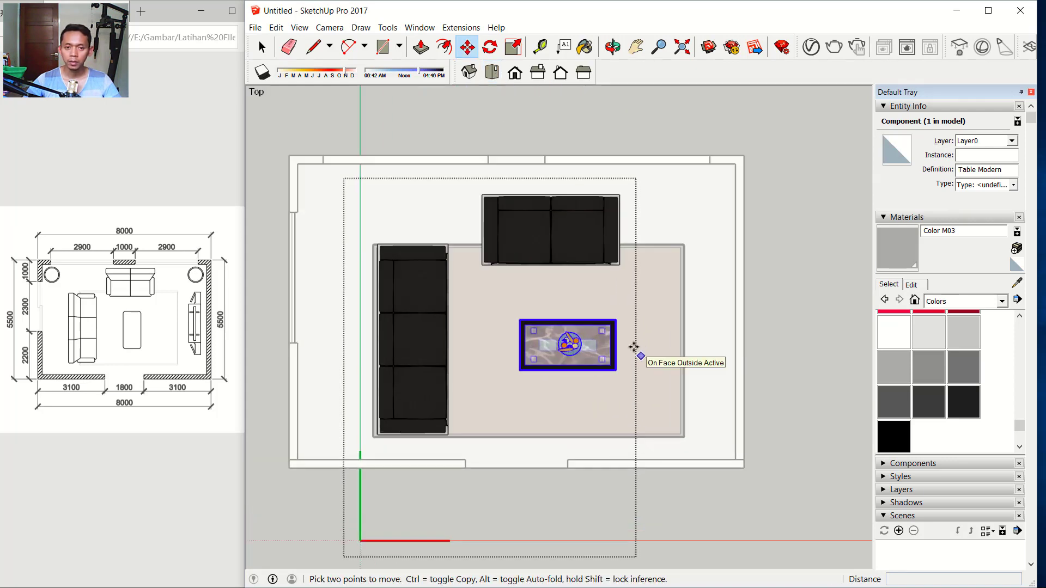
# Rotate the table 90°, scale it to 1,21 and move it left between the sofas
pyautogui.click(494, 48)
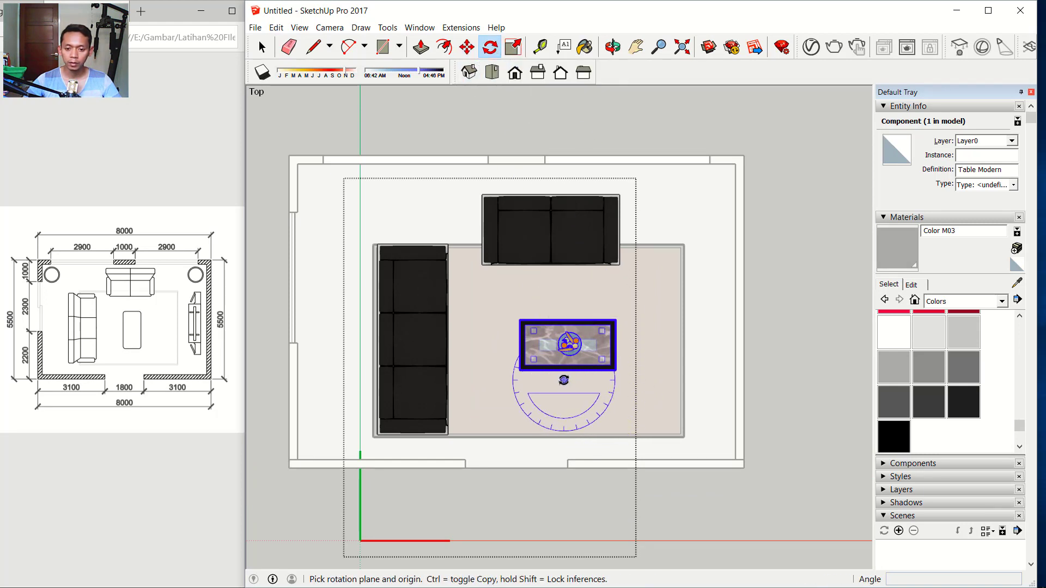
pyautogui.click(632, 380)
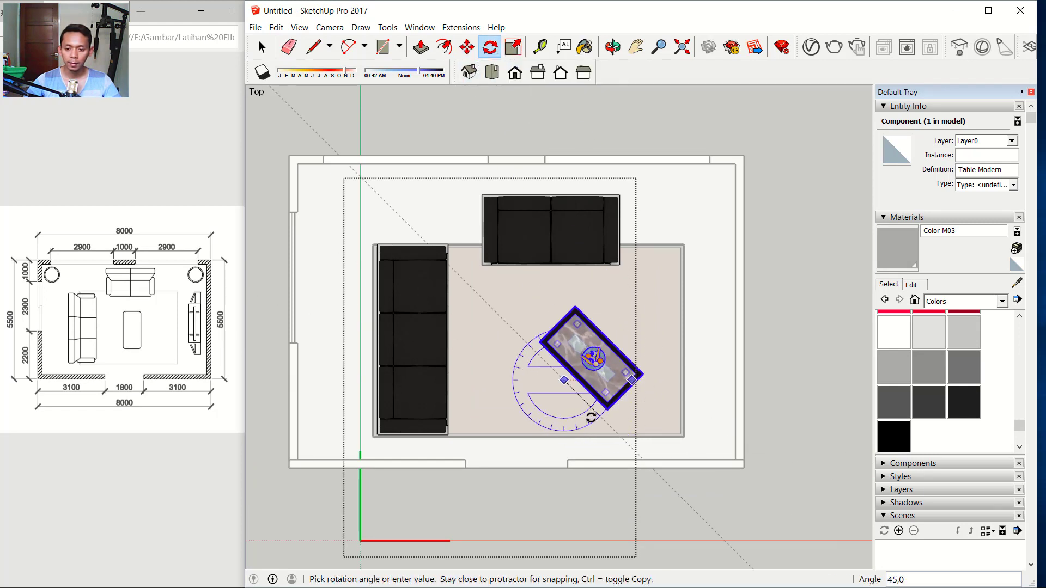
pyautogui.click(566, 444)
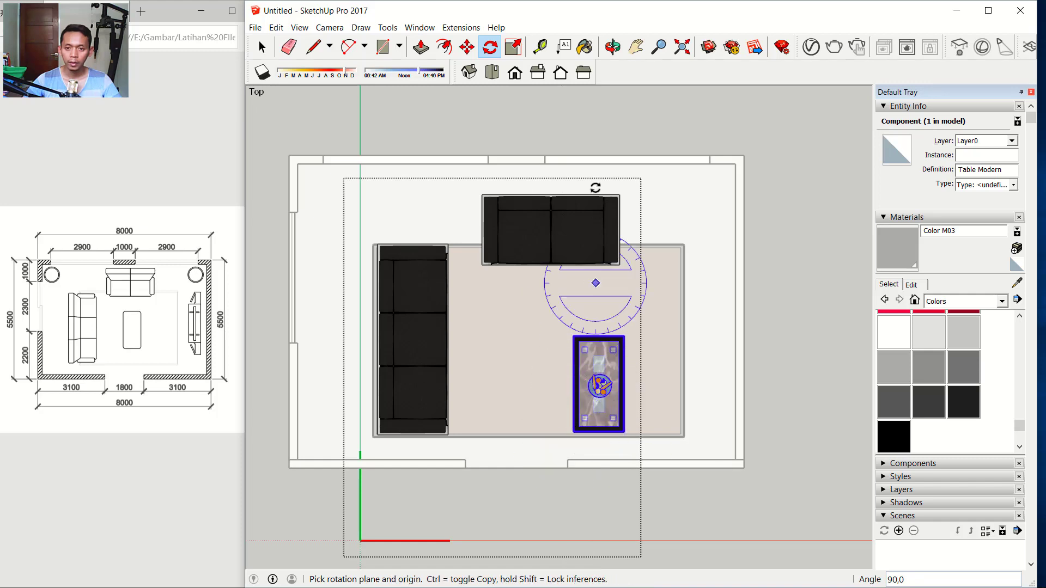
pyautogui.click(513, 48)
pyautogui.moveTo(572, 333); pyautogui.dragTo(556, 317)
pyautogui.press('m')
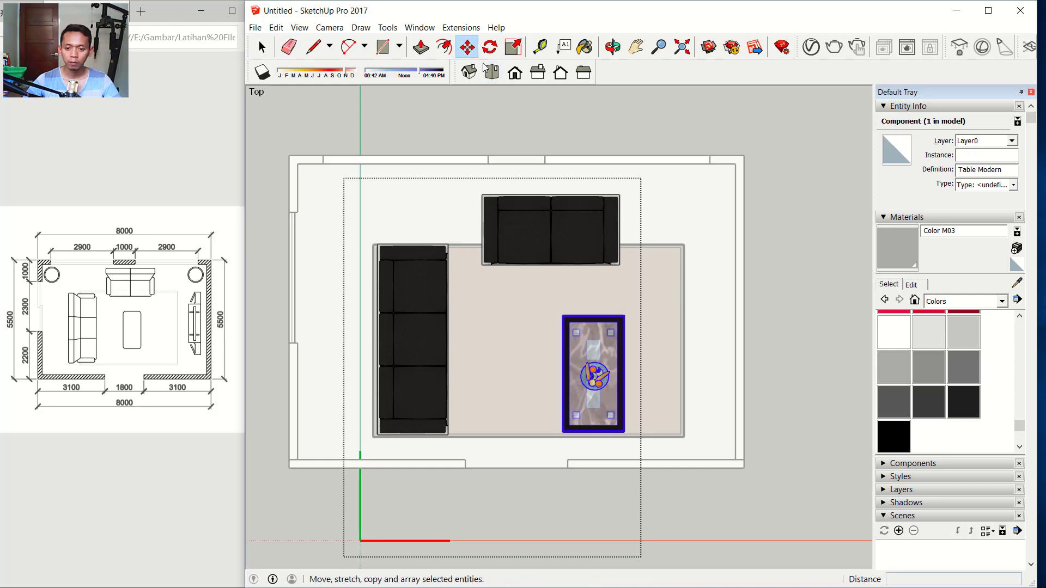
pyautogui.click(839, 336)
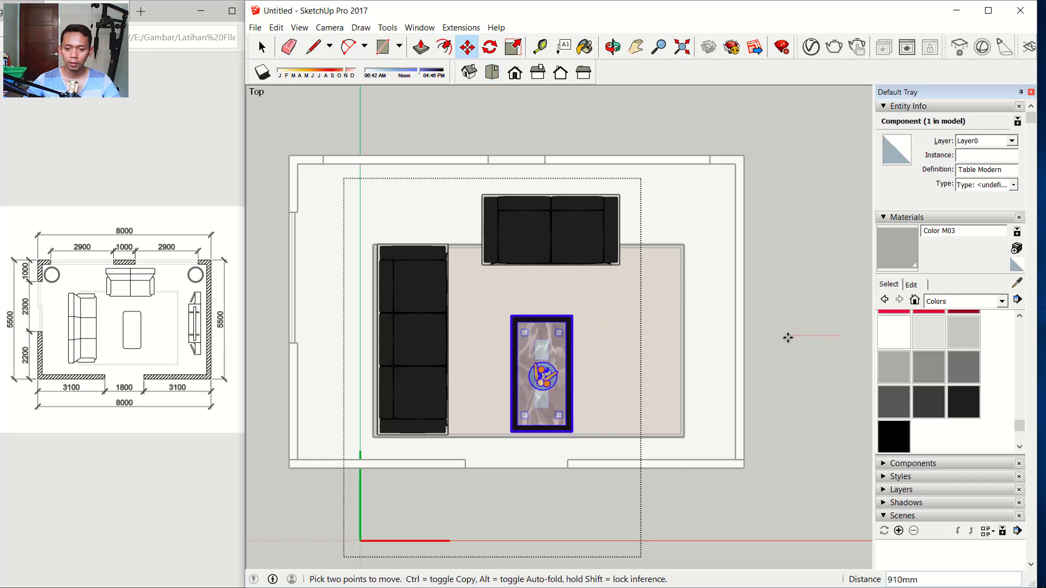
pyautogui.click(787, 339)
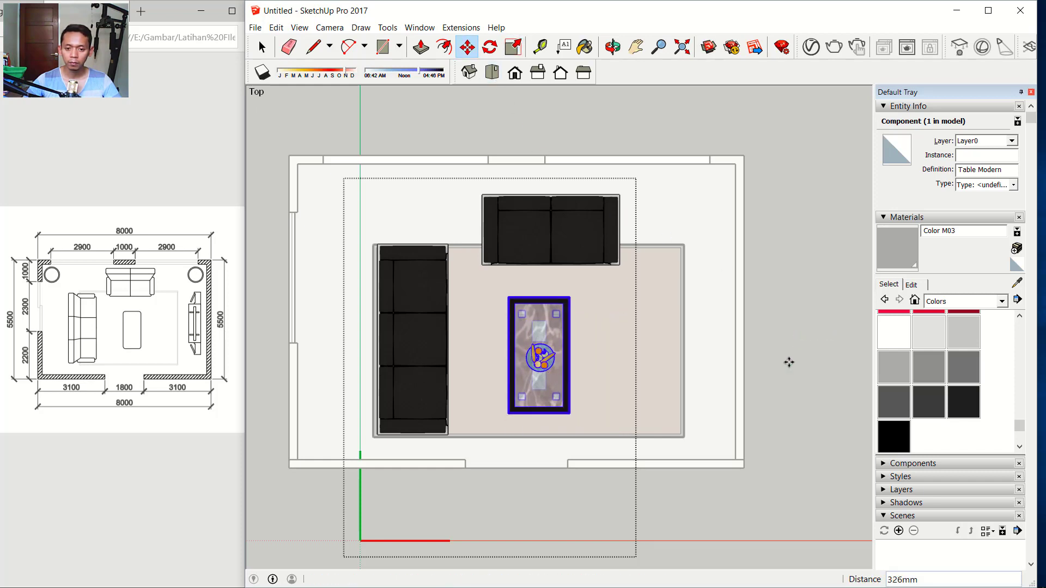
pyautogui.scroll(-2, 598, 357)
pyautogui.moveTo(599, 357); pyautogui.dragTo(499, 485, button='middle')
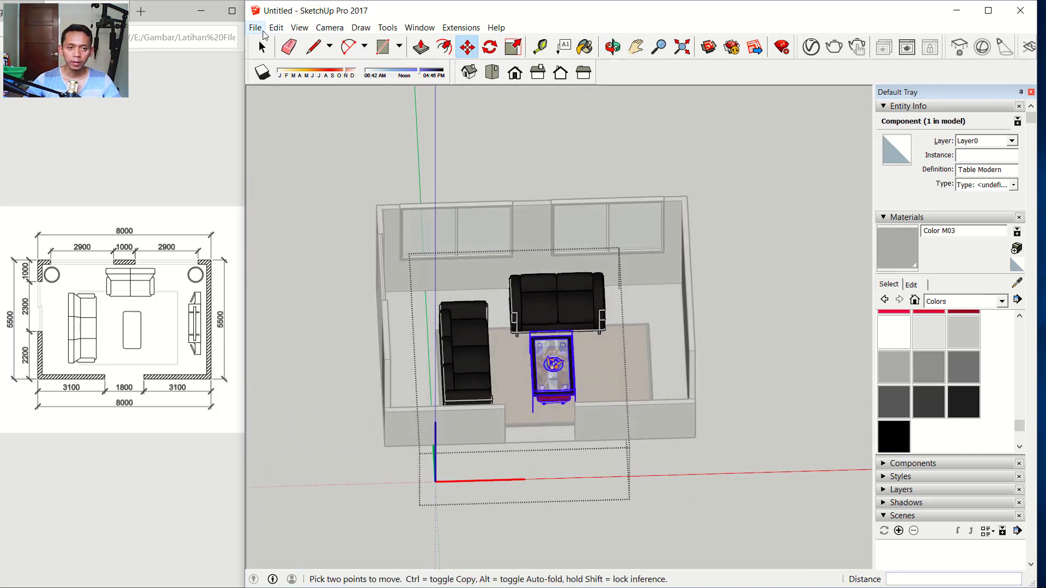
# Import Table O.skp, switch to Top view and clear the selection
pyautogui.click(256, 27)
pyautogui.click(284, 197)
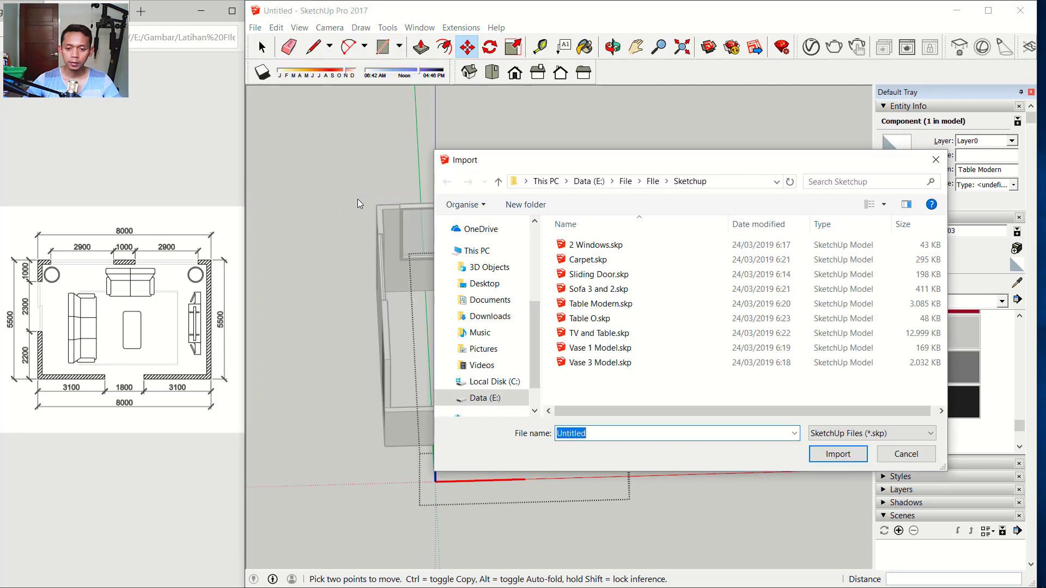
pyautogui.click(589, 318)
pyautogui.click(834, 454)
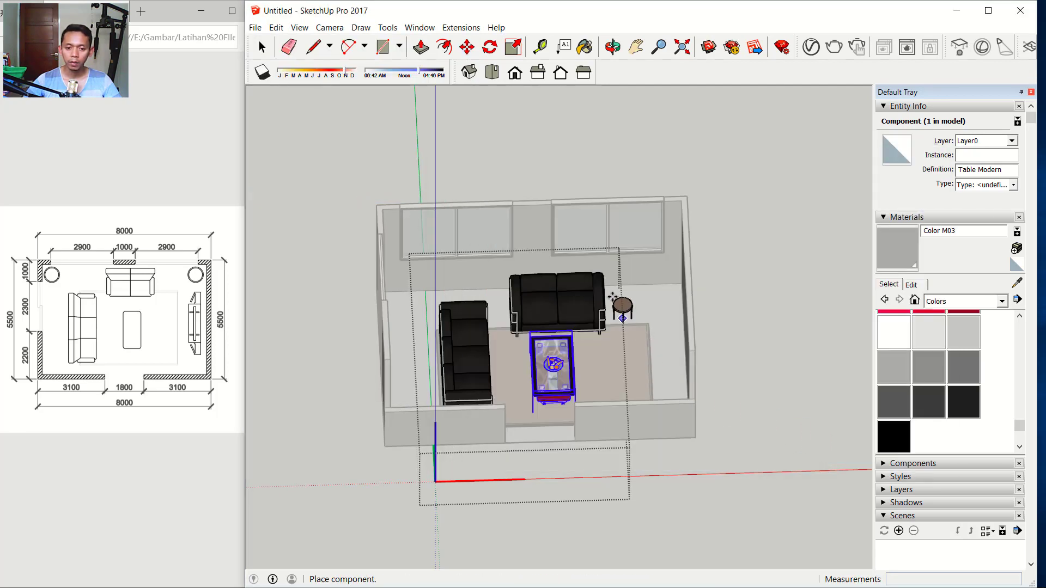
pyautogui.click(492, 72)
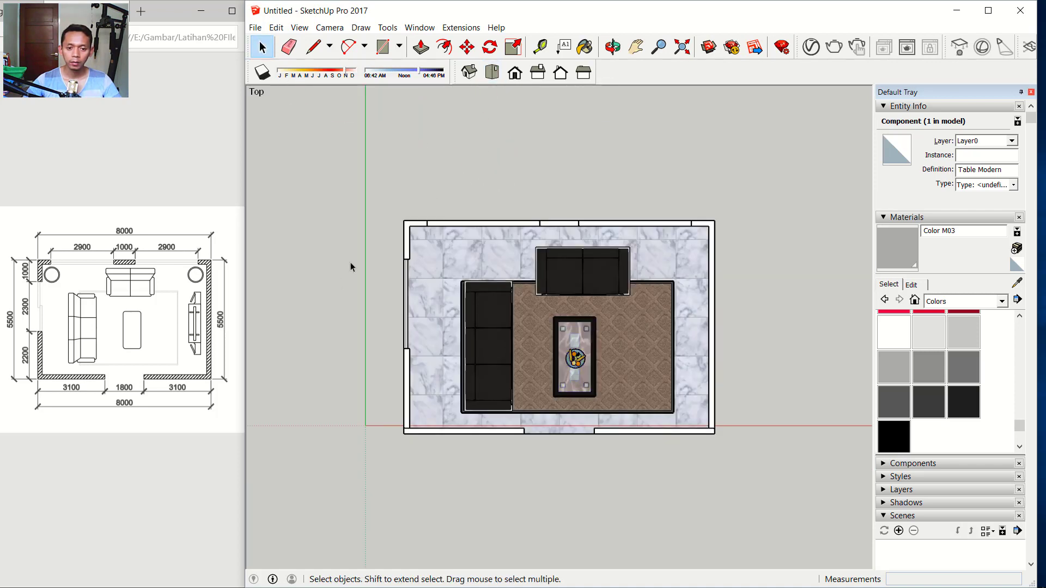
pyautogui.click(351, 262)
pyautogui.scroll(-2, 450, 139)
pyautogui.scroll(3, 455, 132)
# Import Table O.skp again and zoom toward the room's upper-left corner
pyautogui.click(264, 29)
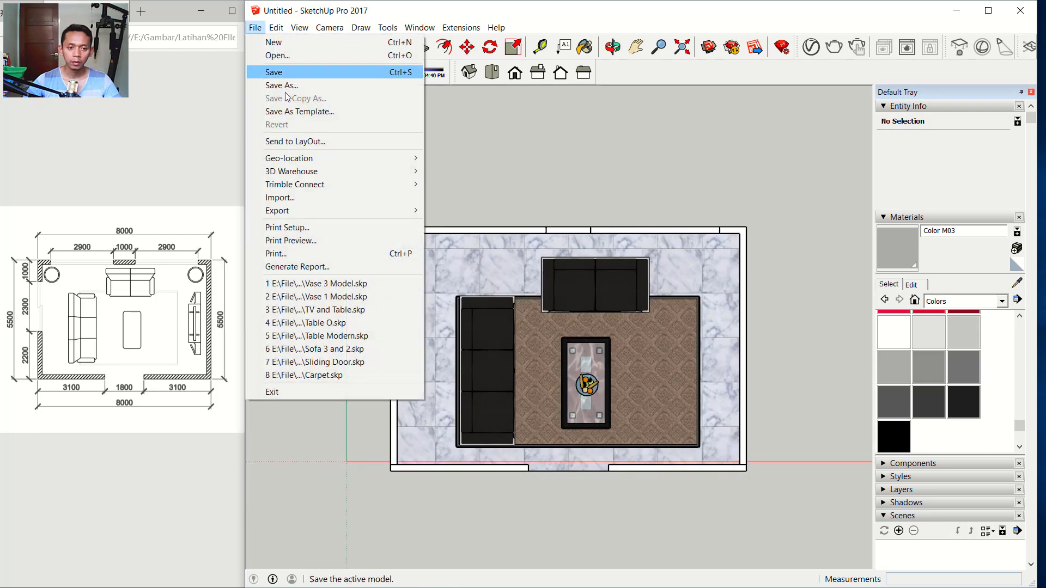
pyautogui.click(291, 199)
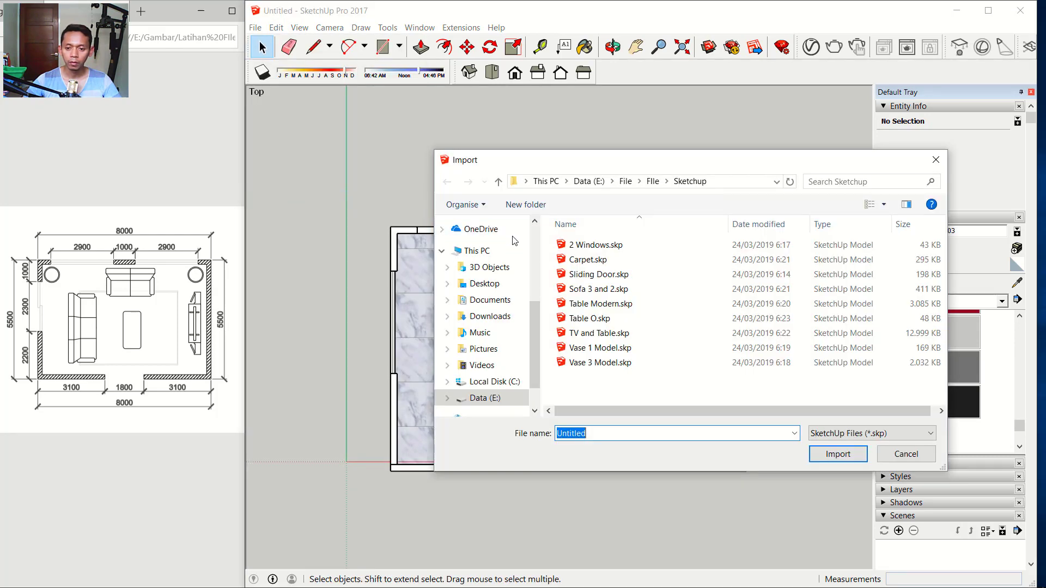
pyautogui.click(590, 320)
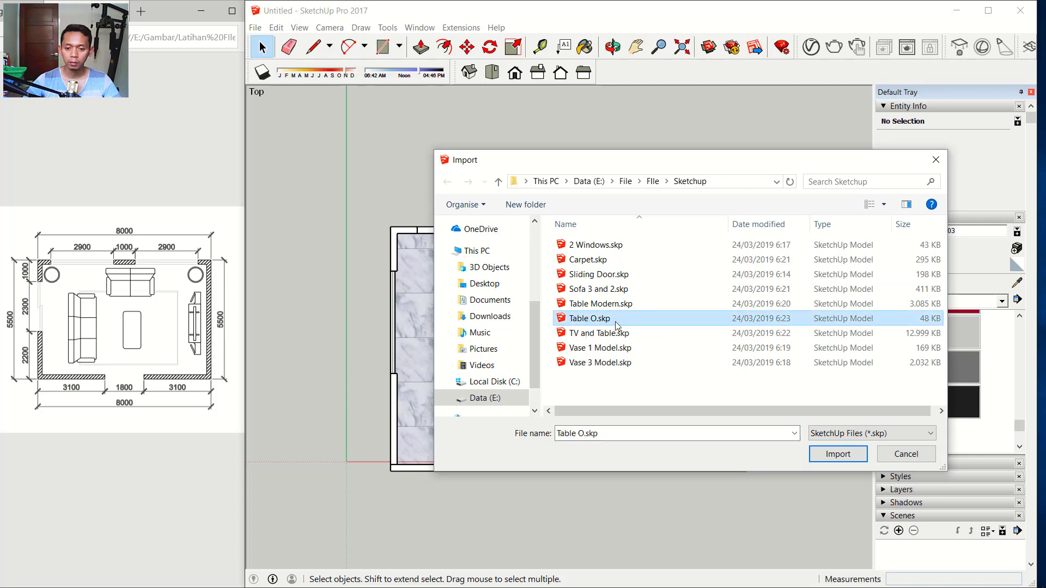
pyautogui.click(826, 455)
pyautogui.scroll(3, 424, 255)
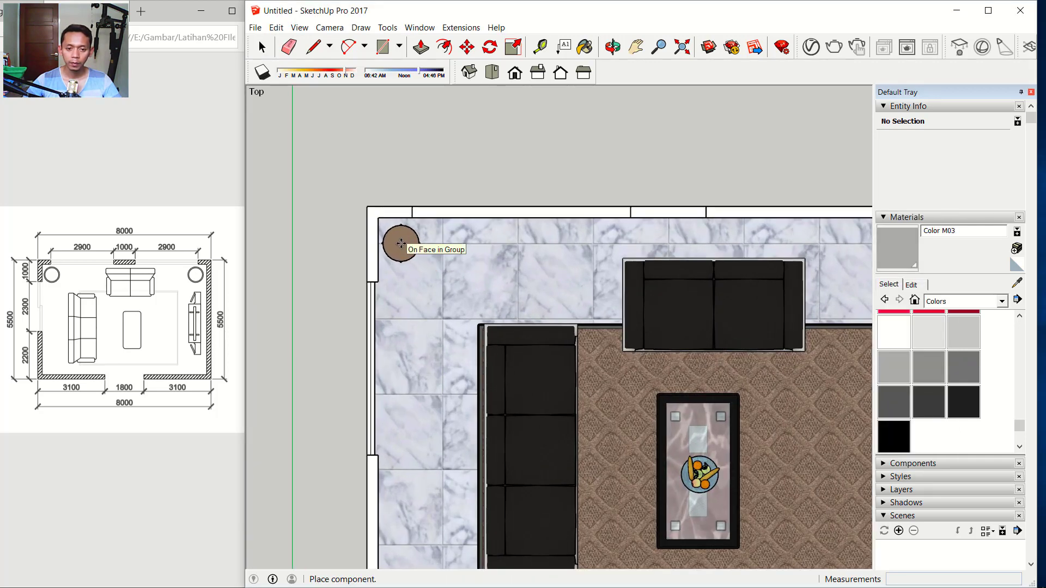
# Place the round table in the upper-left corner and enlarge it about 1.55 times
pyautogui.click(503, 261)
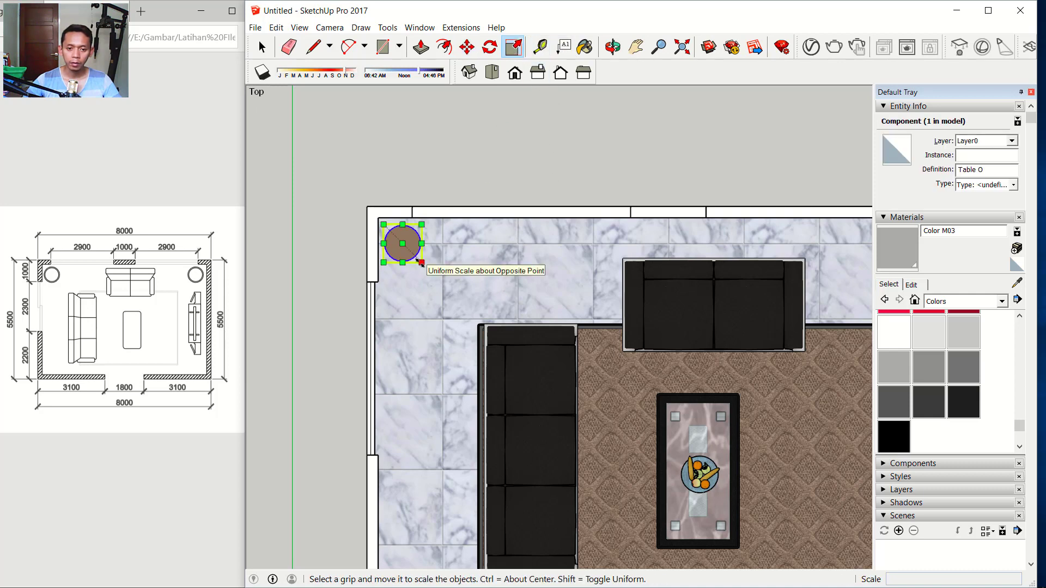
pyautogui.moveTo(421, 263); pyautogui.dragTo(454, 296)
pyautogui.scroll(-5, 454, 296)
pyautogui.moveTo(454, 296); pyautogui.dragTo(542, 168, button='middle')
pyautogui.click(513, 46)
pyautogui.click(492, 72)
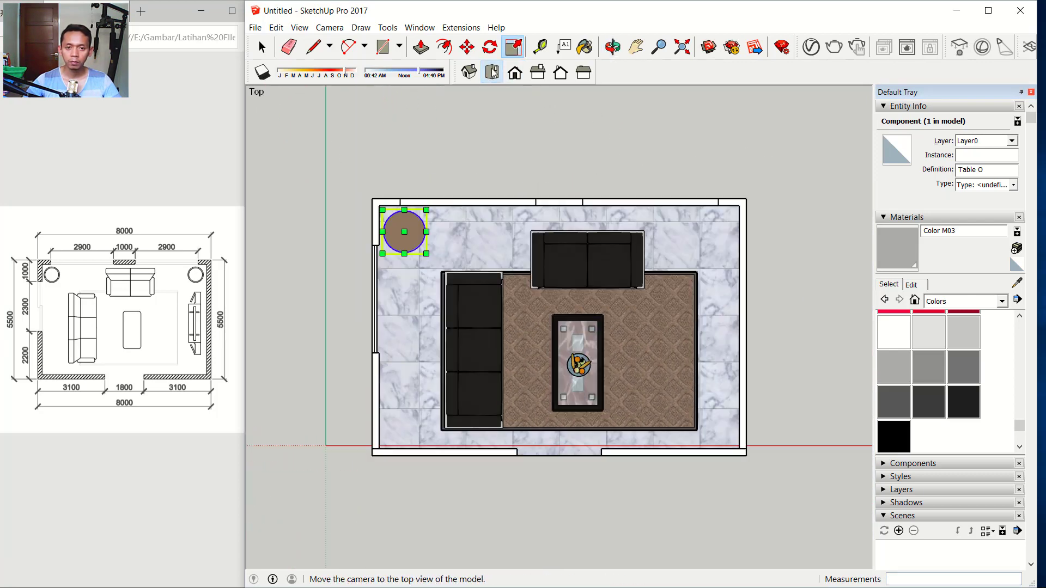
# Copy the round table into the upper-right corner using Move with Ctrl
pyautogui.click(468, 48)
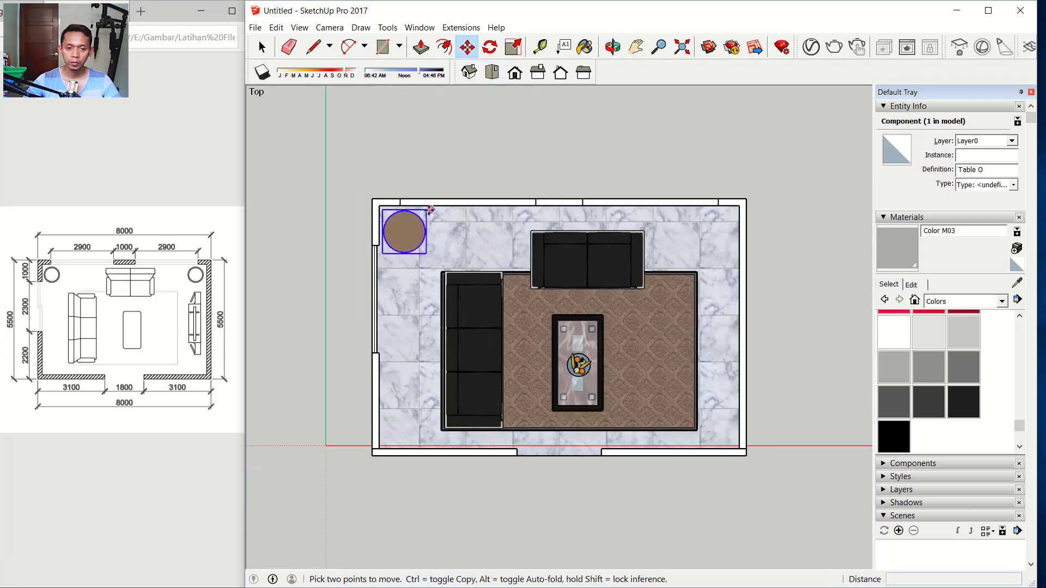
pyautogui.click(405, 229)
pyautogui.press('ctrl')
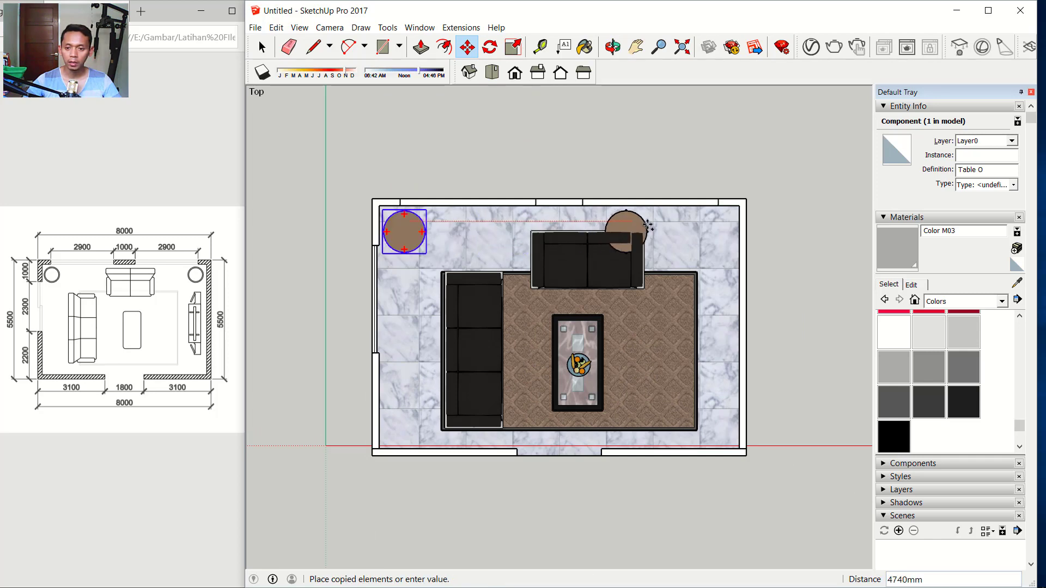
pyautogui.click(718, 225)
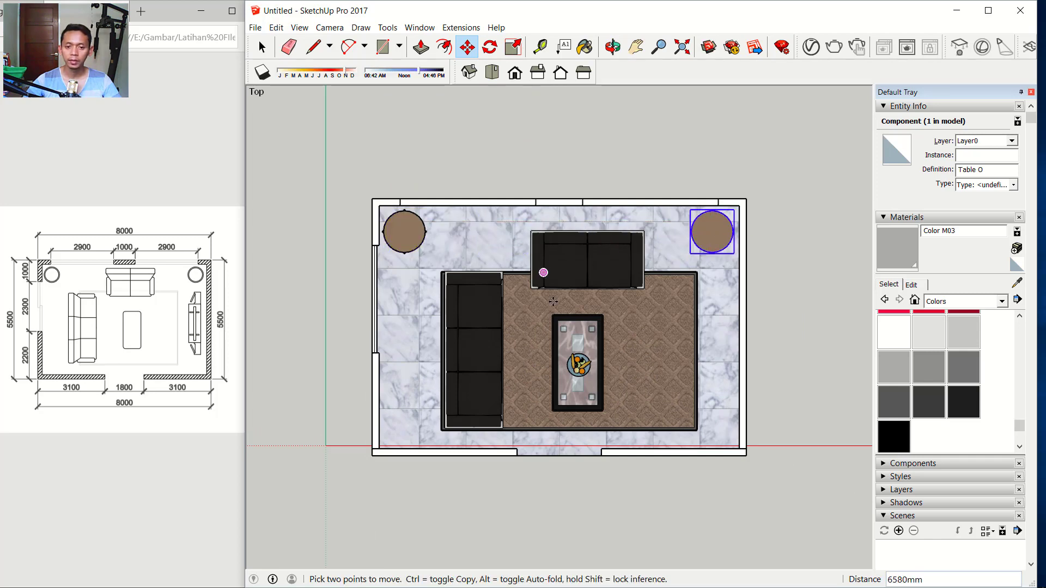
pyautogui.moveTo(542, 273); pyautogui.dragTo(643, 58, button='middle')
pyautogui.moveTo(589, 136); pyautogui.dragTo(533, 196, button='middle')
# Scale the right side table down to a narrower size
pyautogui.scroll(5, 605, 185)
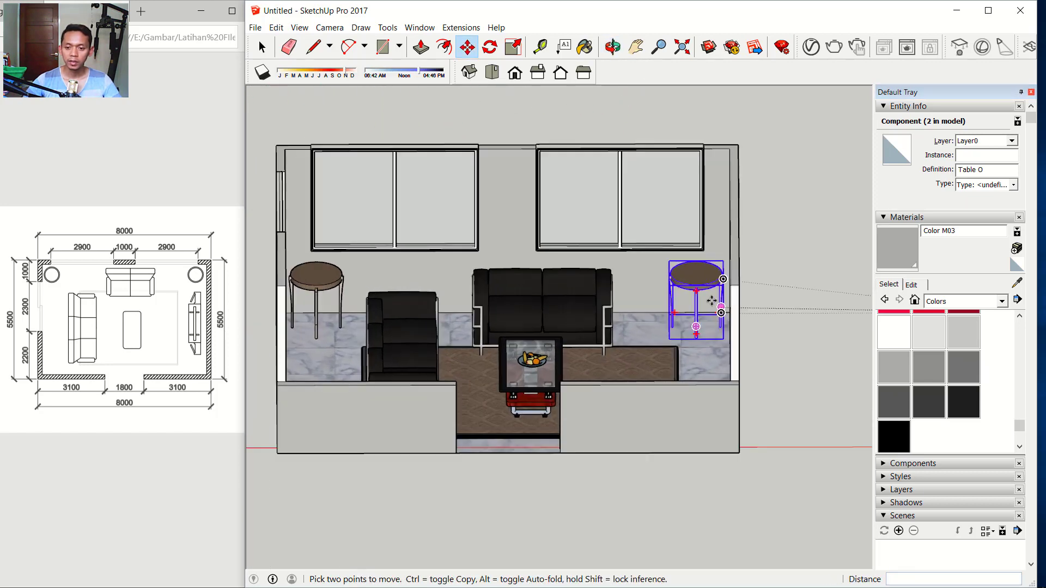
pyautogui.click(515, 49)
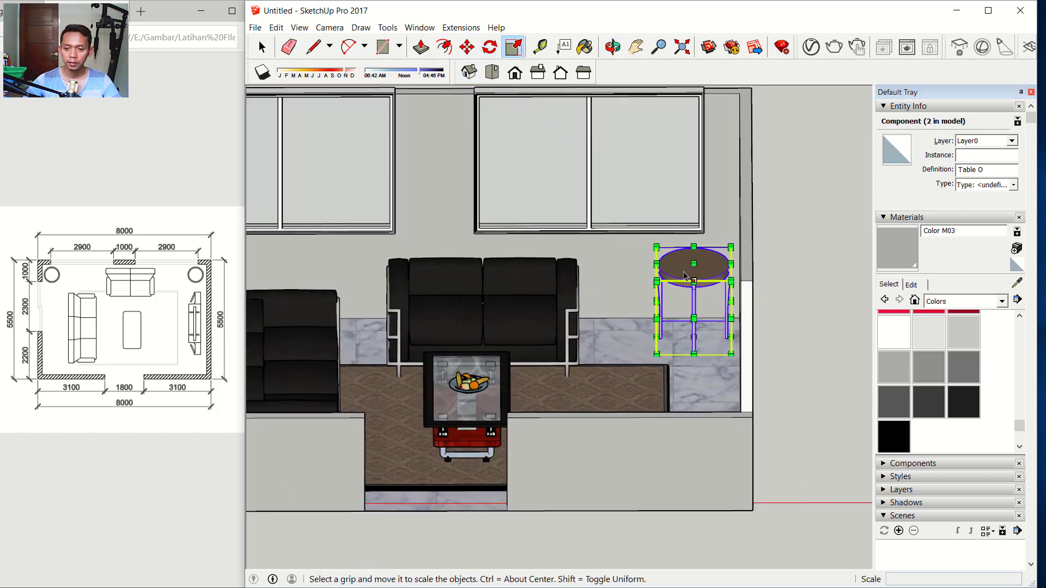
pyautogui.scroll(2, 654, 278)
pyautogui.moveTo(647, 285); pyautogui.dragTo(672, 284)
pyautogui.scroll(-4, 491, 303)
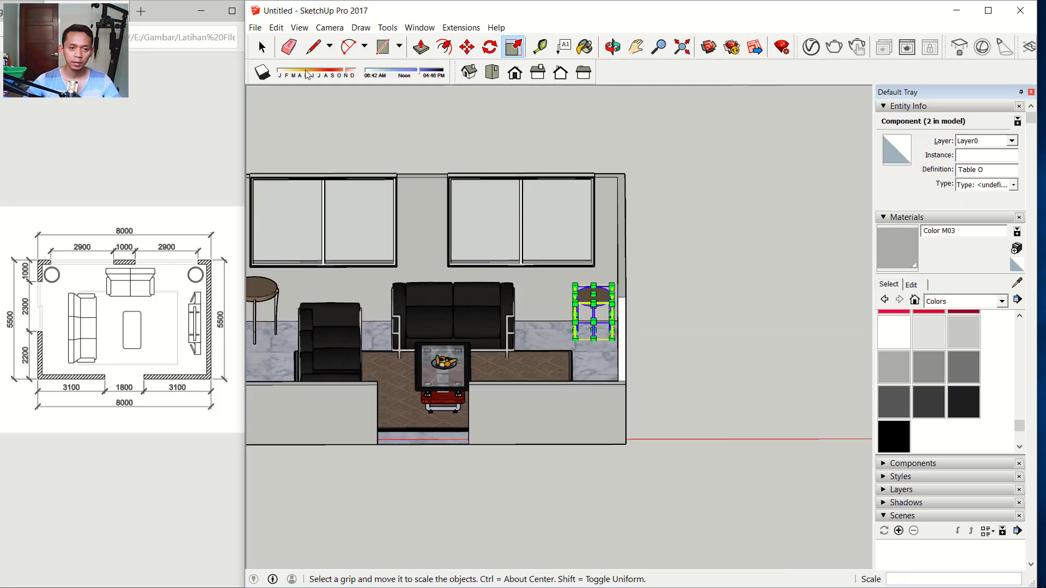
pyautogui.click(261, 47)
pyautogui.click(414, 136)
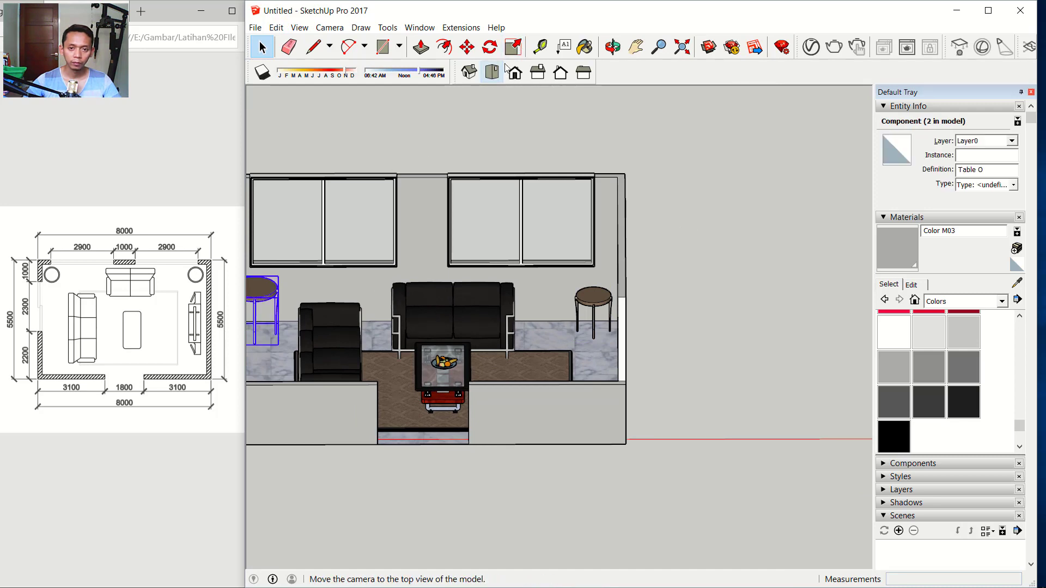
# Scale the left side table down to 0,82 to match the right one, then deselect
pyautogui.click(513, 47)
pyautogui.moveTo(354, 255); pyautogui.dragTo(437, 310, button='middle')
pyautogui.scroll(2, 438, 310)
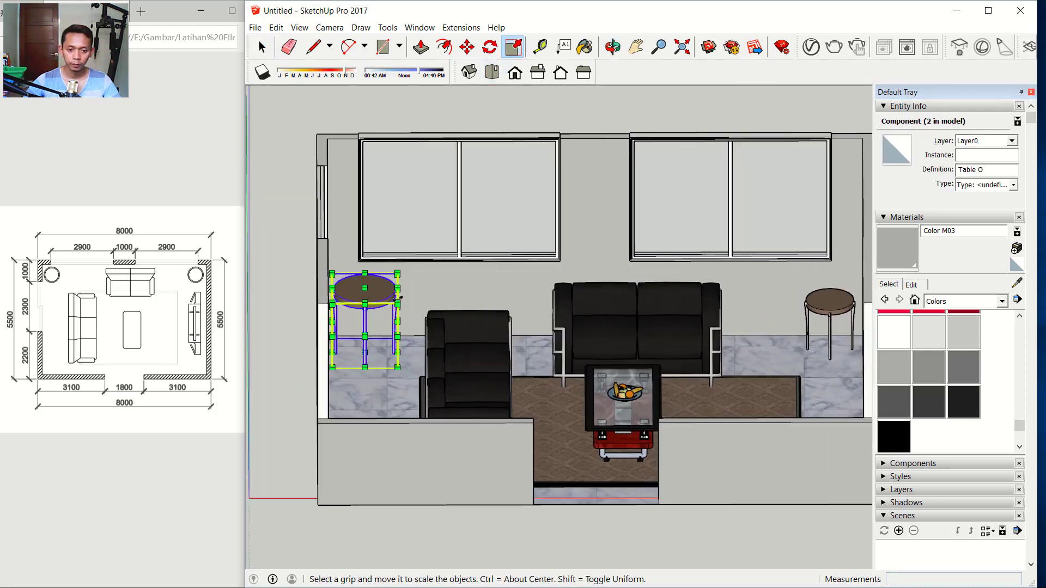
pyautogui.moveTo(390, 305); pyautogui.dragTo(381, 308)
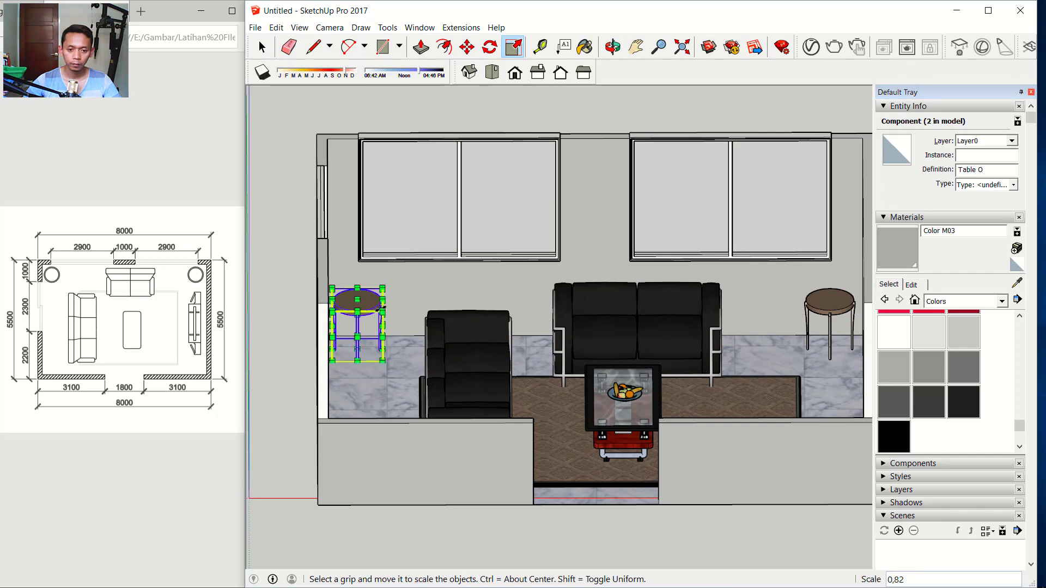
pyautogui.click(261, 47)
pyautogui.scroll(-2, 458, 208)
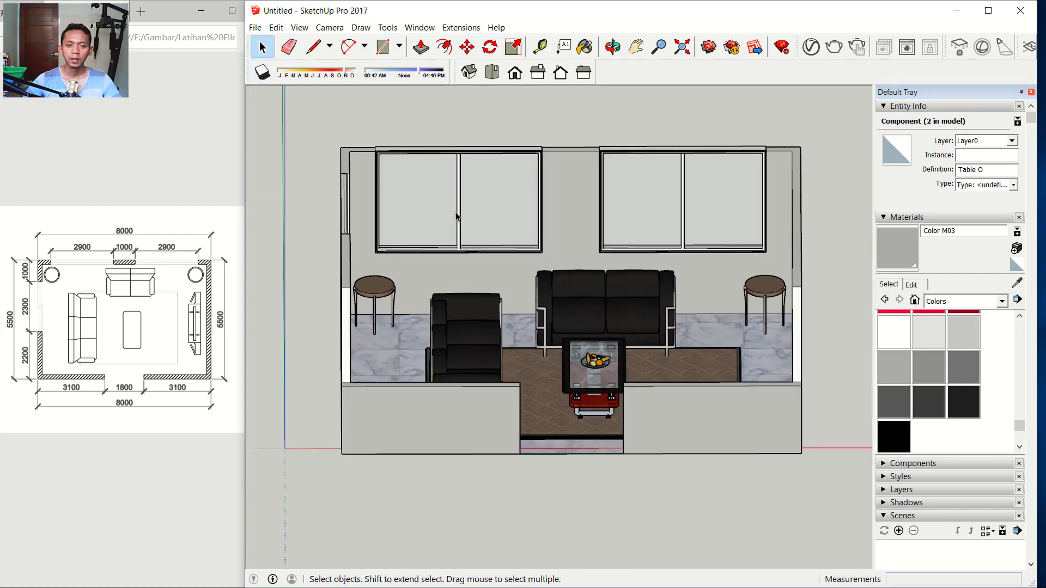
pyautogui.hotkey('ctrl', 't')
pyautogui.click(255, 27)
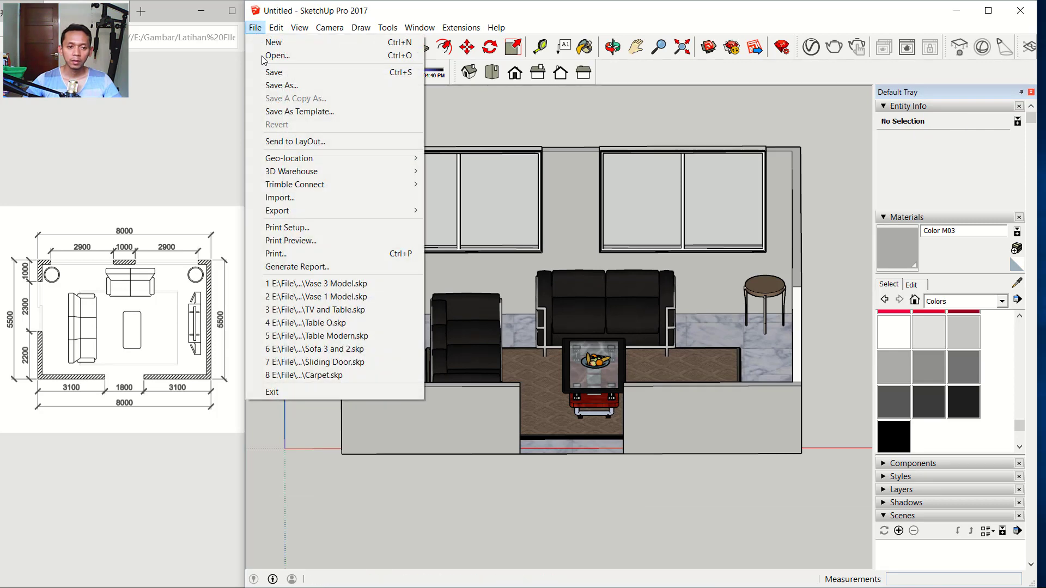
# Import TV and Table.skp and place it just outside the room's front-right wall
pyautogui.click(285, 198)
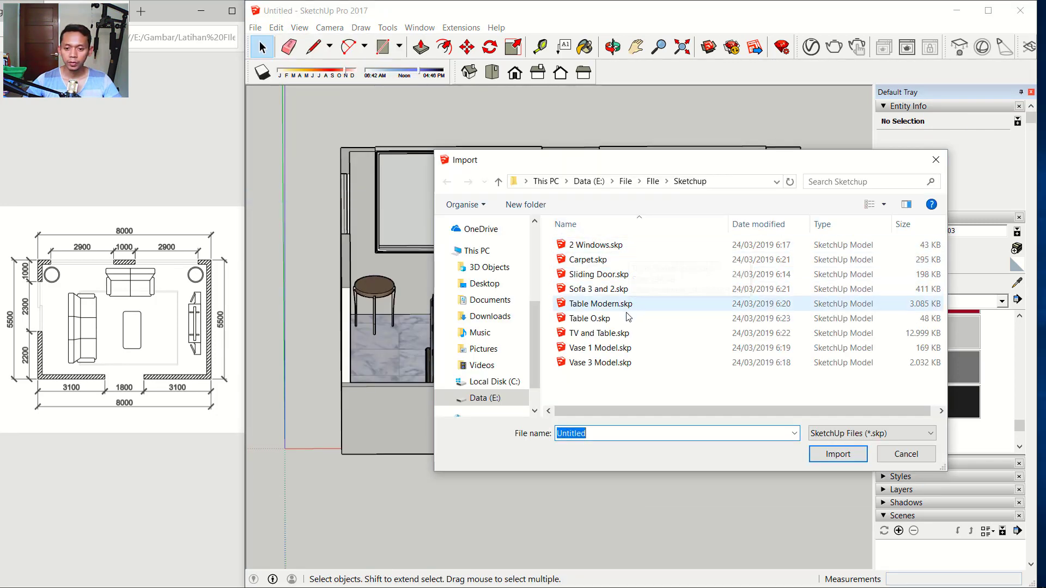
pyautogui.click(599, 333)
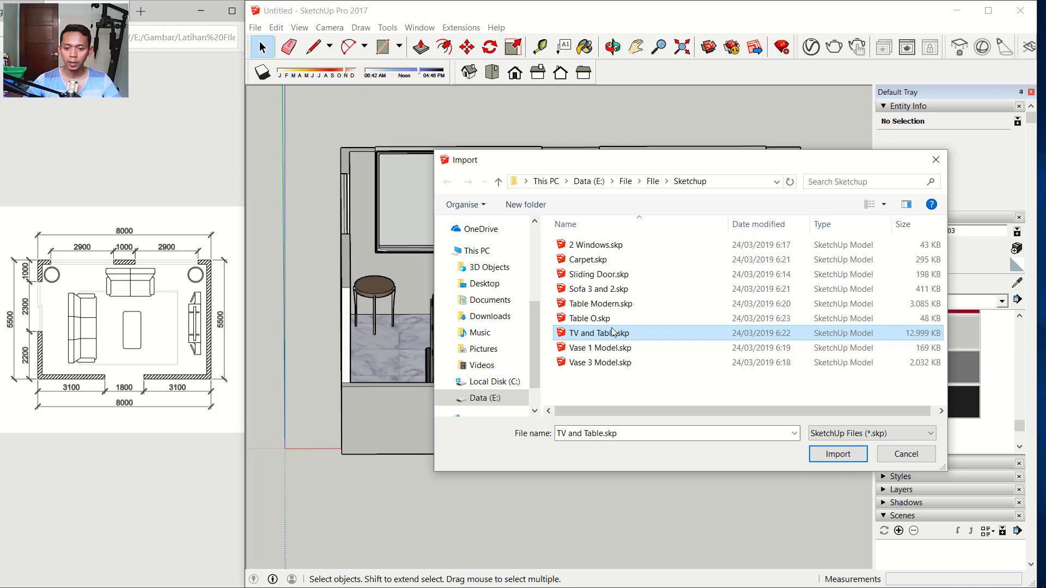
pyautogui.click(815, 453)
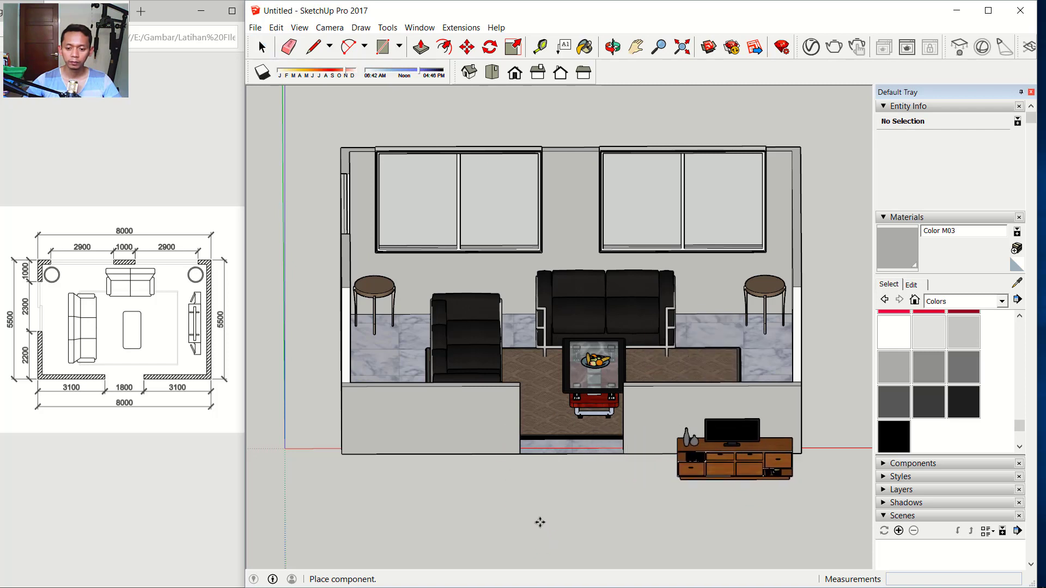
pyautogui.click(535, 541)
pyautogui.click(467, 47)
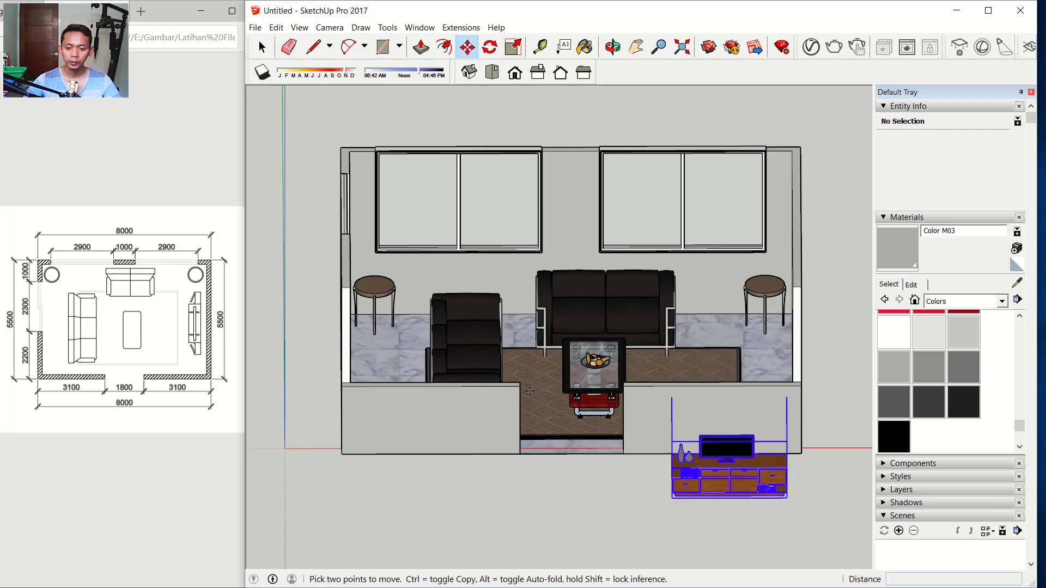
# Rotate the TV cabinet 90° in Top view
pyautogui.click(495, 73)
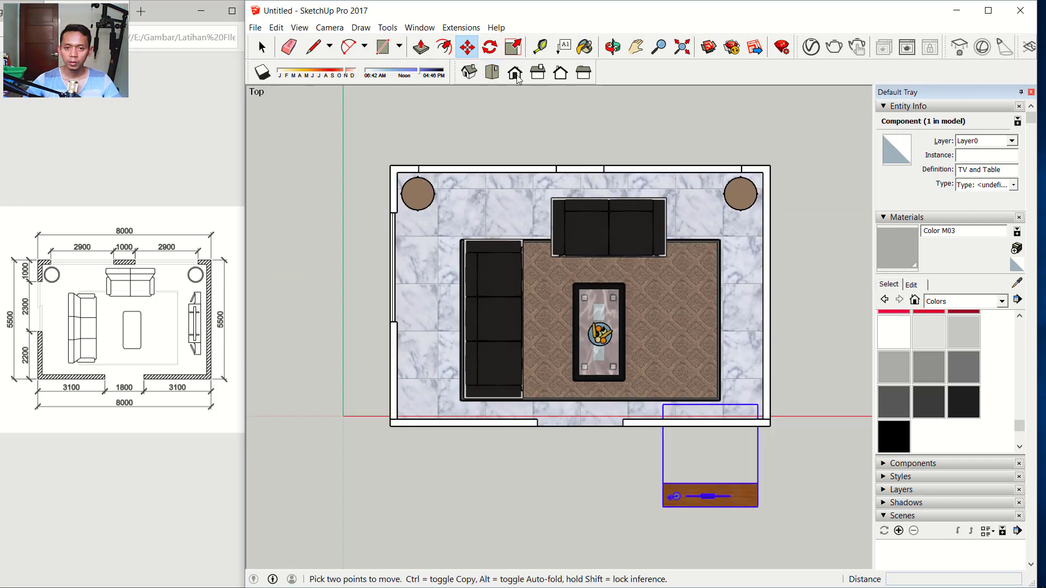
pyautogui.click(490, 47)
pyautogui.moveTo(676, 420); pyautogui.dragTo(697, 430, button='middle')
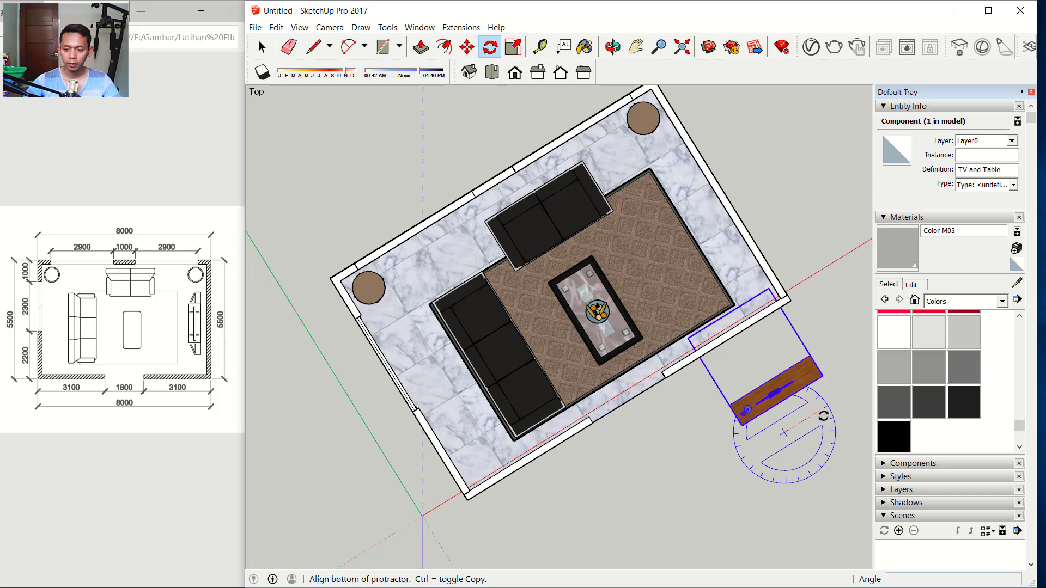
pyautogui.click(823, 417)
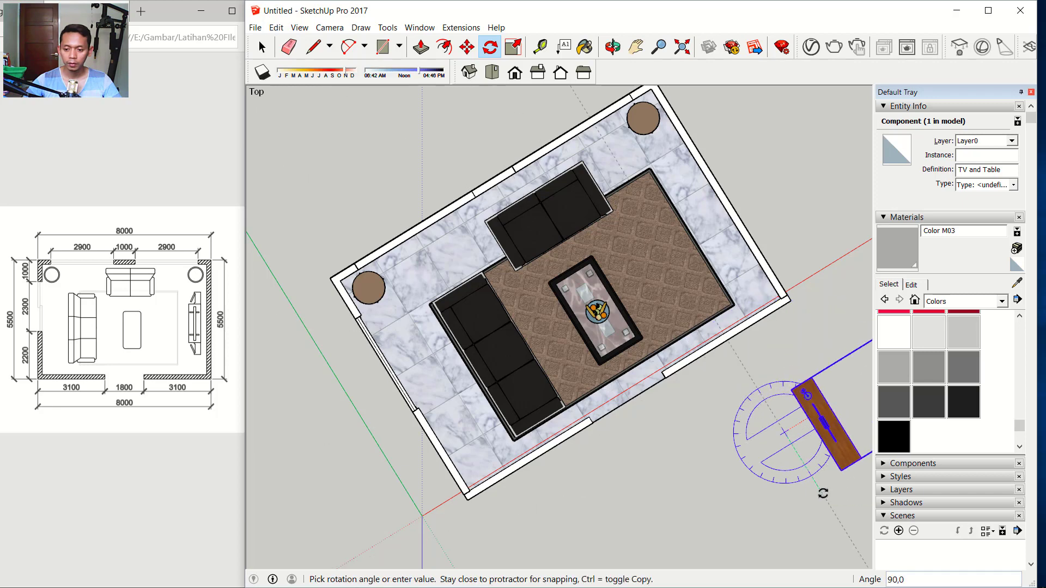
pyautogui.click(823, 493)
pyautogui.moveTo(712, 397); pyautogui.dragTo(526, 567, button='middle')
pyautogui.click(492, 72)
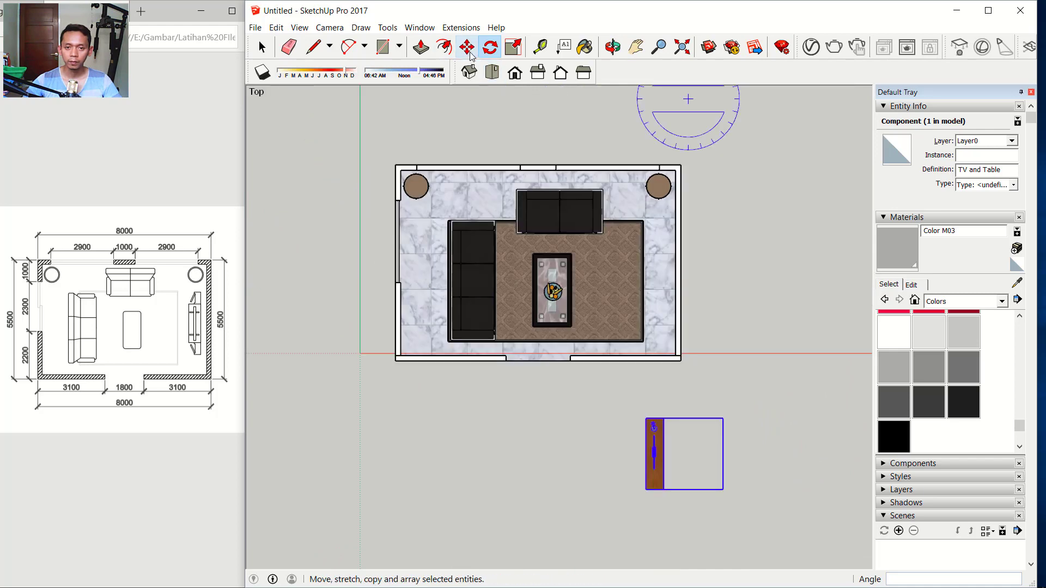
# Move the TV cabinet against the right wall and scale it about 1.34 times
pyautogui.click(467, 48)
pyautogui.click(692, 457)
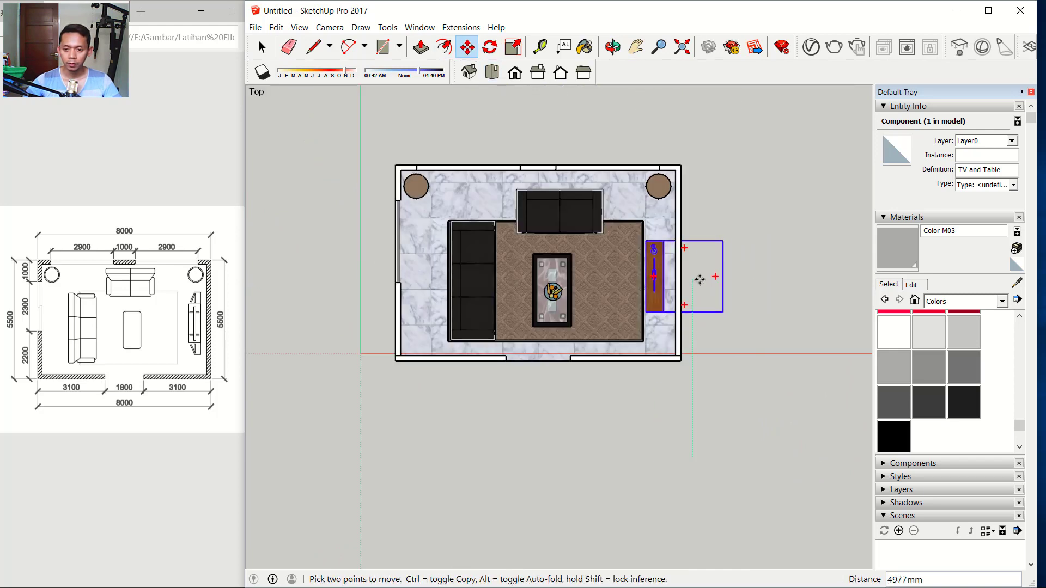
pyautogui.click(699, 280)
pyautogui.click(513, 46)
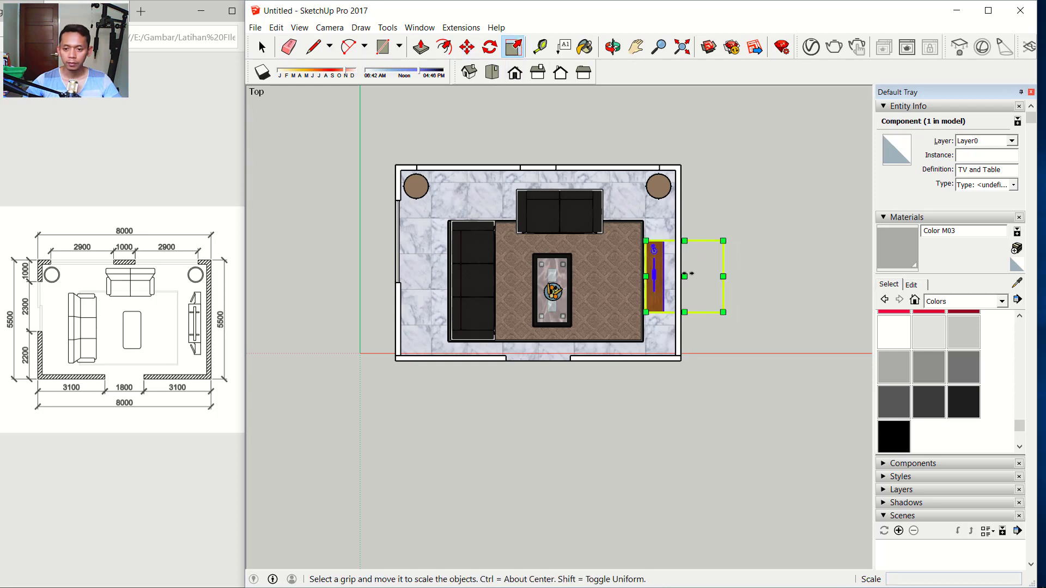
pyautogui.moveTo(723, 312); pyautogui.dragTo(742, 344)
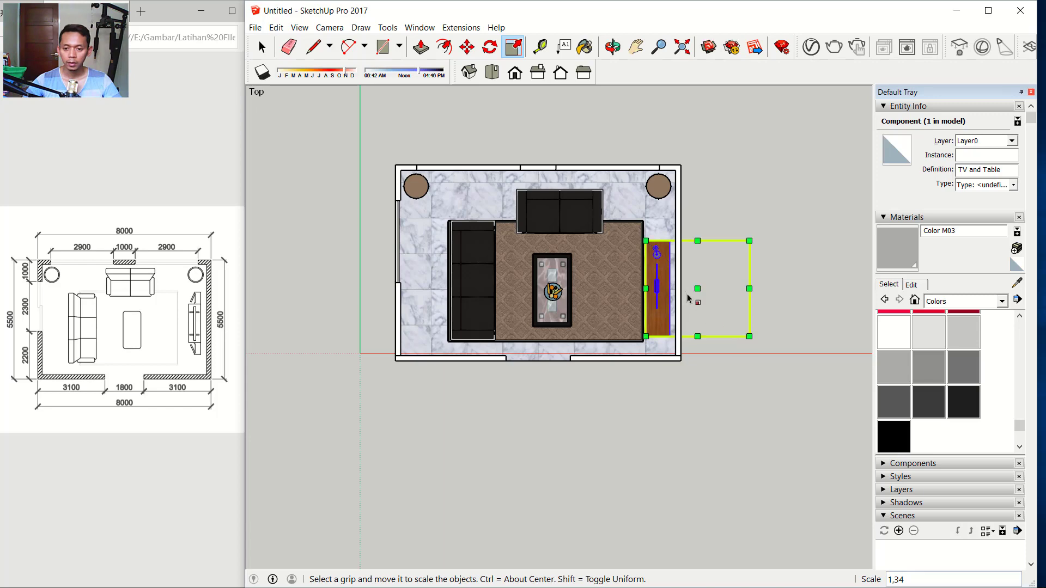
pyautogui.scroll(3, 689, 297)
pyautogui.click(467, 47)
pyautogui.click(743, 433)
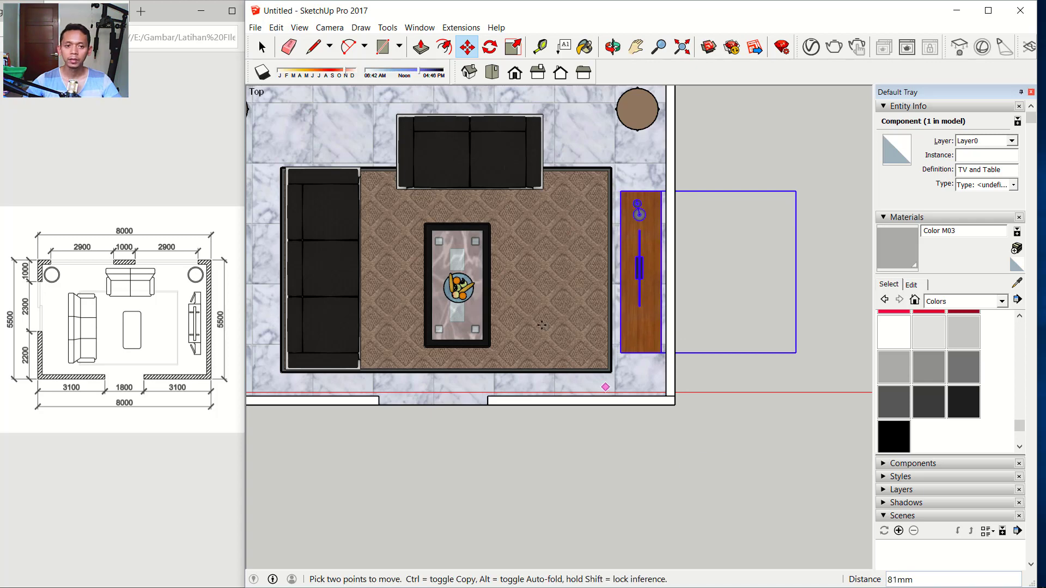
pyautogui.moveTo(396, 343); pyautogui.dragTo(528, 287, button='middle')
pyautogui.click(259, 30)
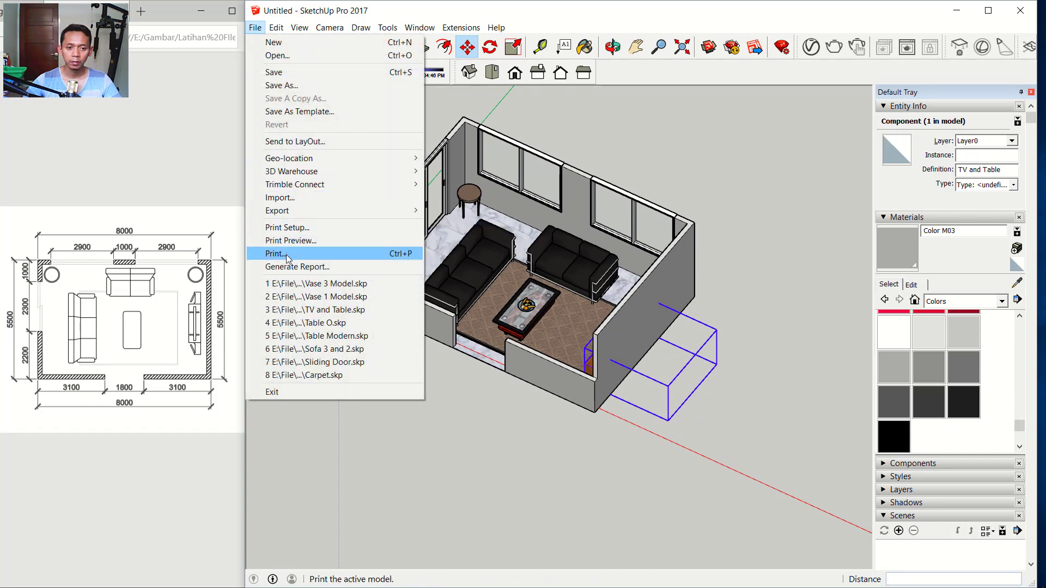
# Import Vase 1 Model.skp and place the plant vase at the right side table
pyautogui.click(295, 198)
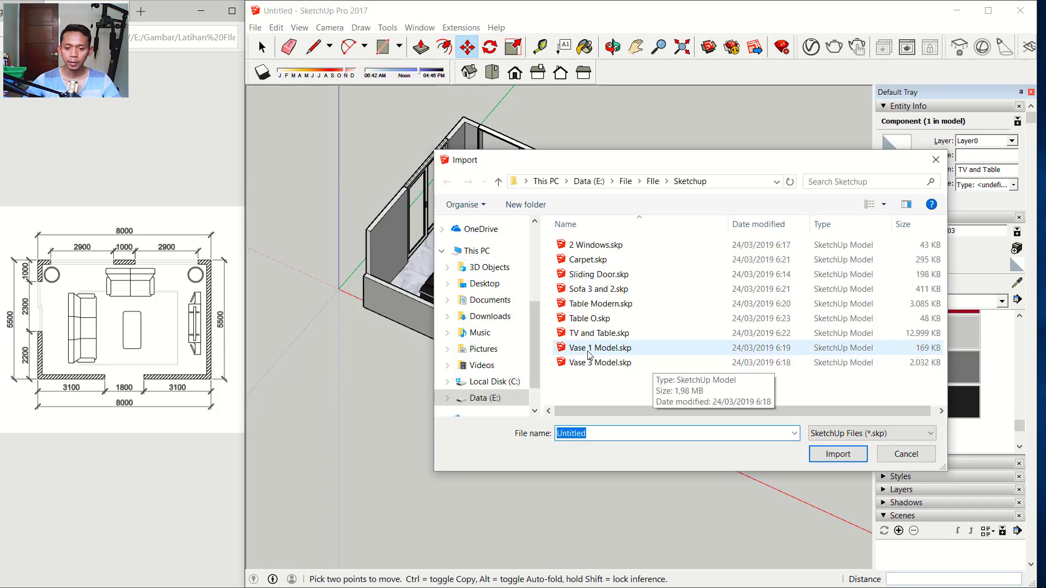
pyautogui.click(681, 349)
pyautogui.click(837, 453)
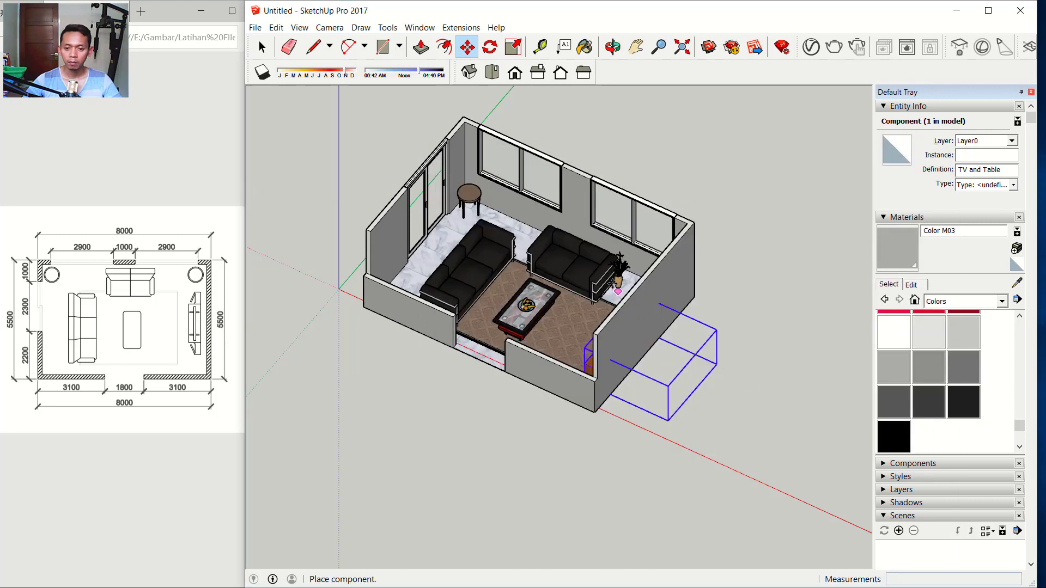
pyautogui.scroll(3, 617, 291)
pyautogui.moveTo(617, 292)
pyautogui.mouseDown(button='middle')
pyautogui.moveTo(654, 381)
pyautogui.moveTo(502, 350)
pyautogui.moveTo(773, 378)
pyautogui.mouseUp(button='middle')
pyautogui.scroll(3, 502, 350)
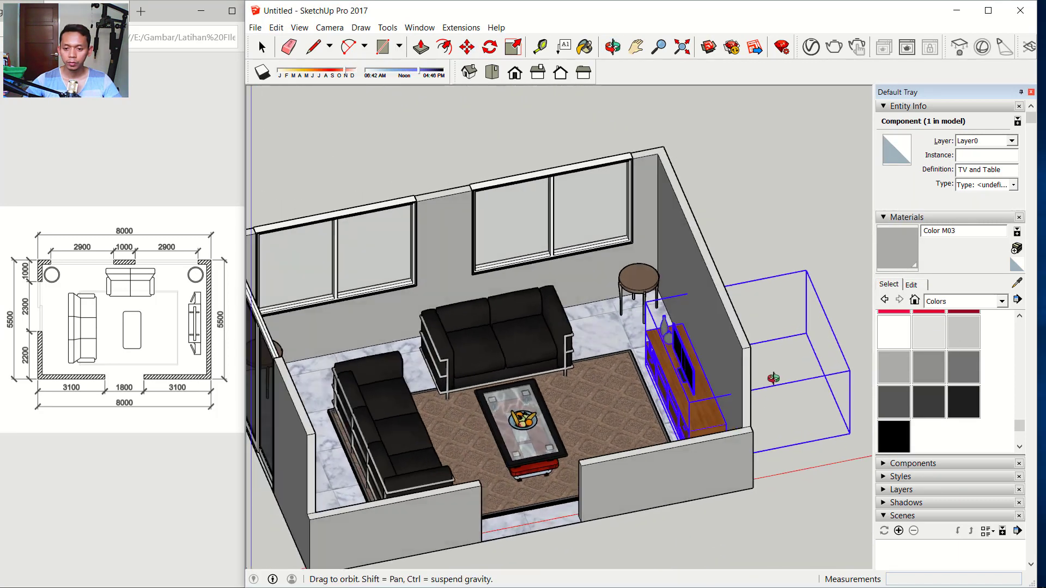
pyautogui.scroll(5, 638, 277)
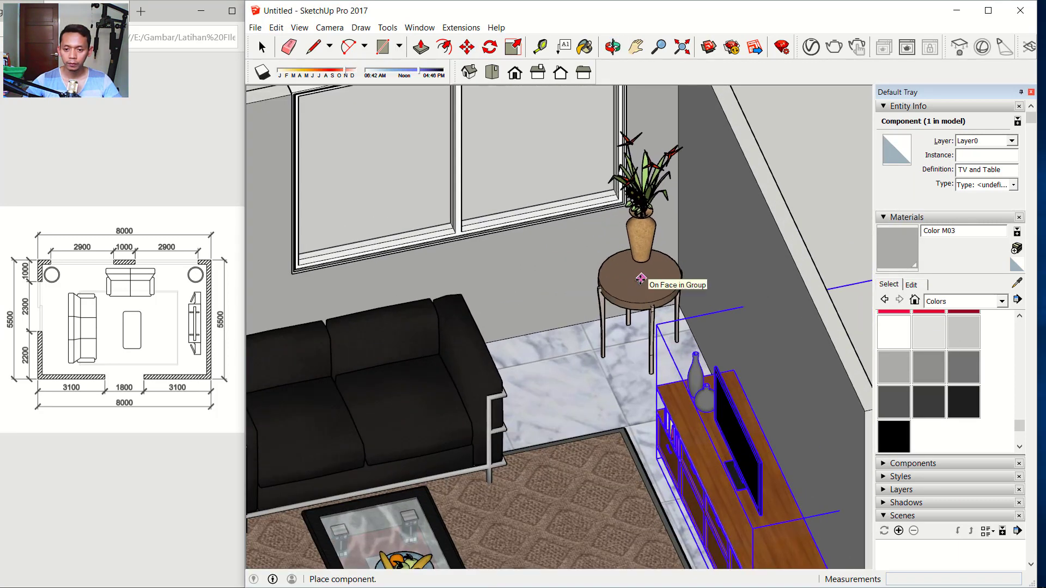
pyautogui.click(640, 277)
pyautogui.scroll(-5, 640, 278)
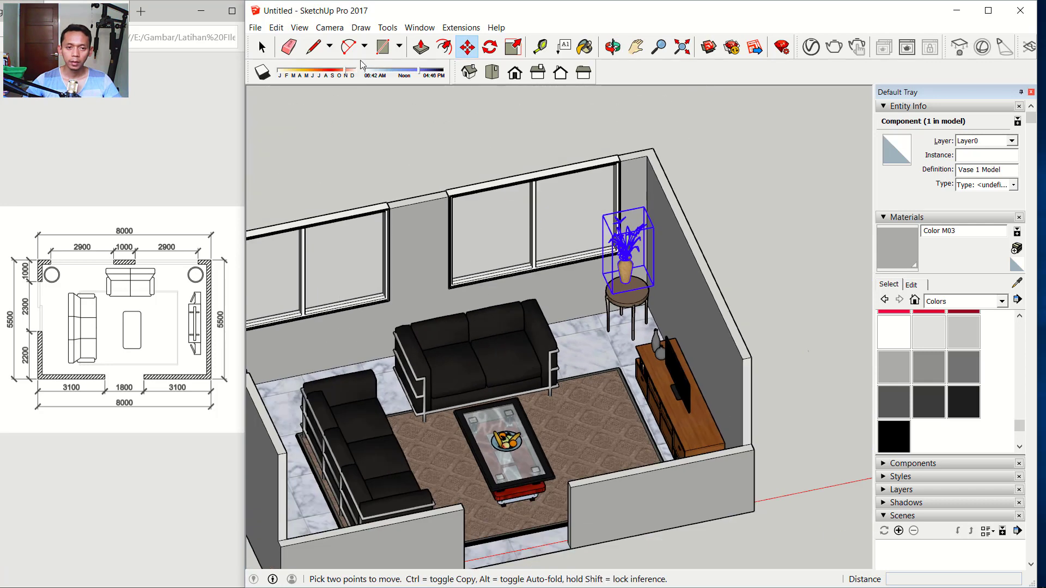
# Import Vase 3 Model.skp and place the small vases on the left side table
pyautogui.click(255, 28)
pyautogui.click(305, 197)
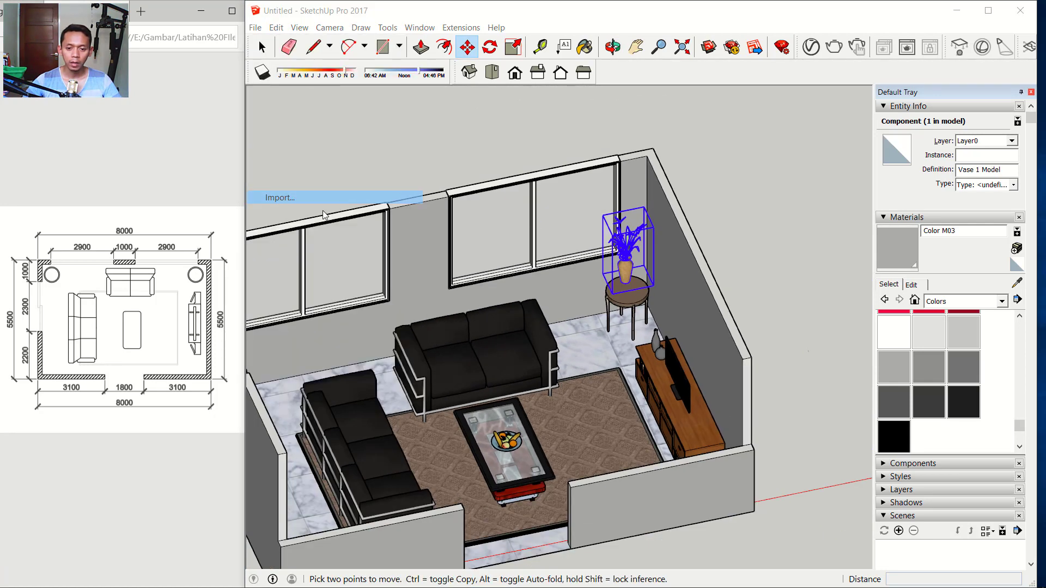
pyautogui.click(583, 364)
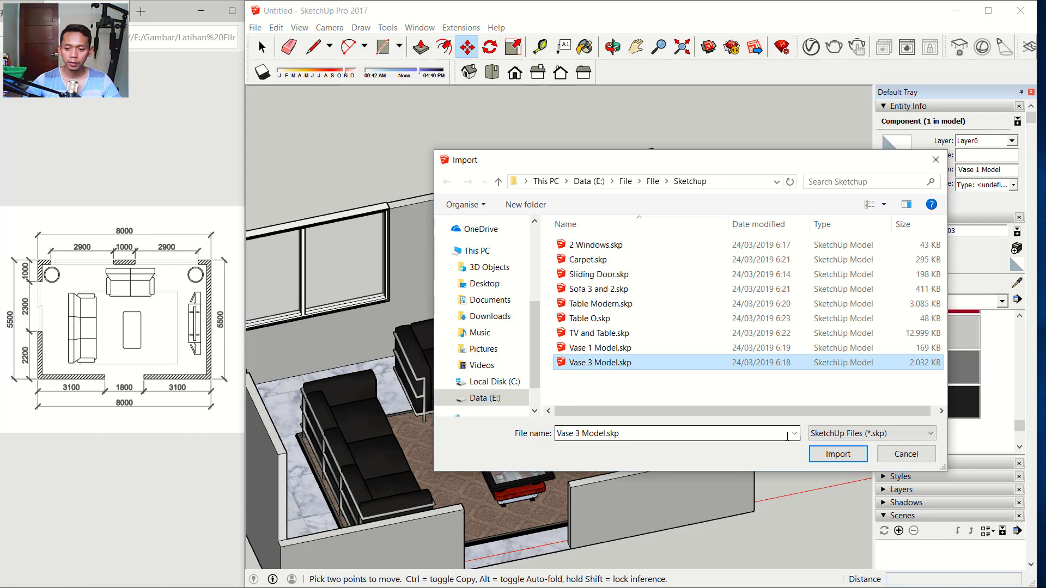
pyautogui.click(837, 455)
pyautogui.moveTo(560, 390); pyautogui.dragTo(448, 299, button='middle')
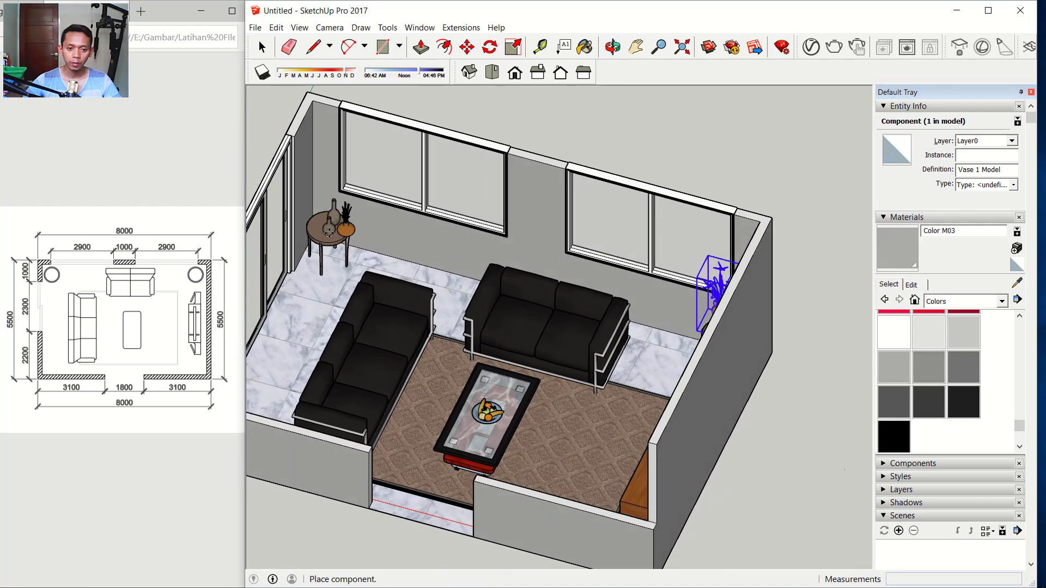
pyautogui.click(320, 234)
pyautogui.moveTo(320, 233); pyautogui.dragTo(613, 315, button='middle')
pyautogui.scroll(5, 609, 282)
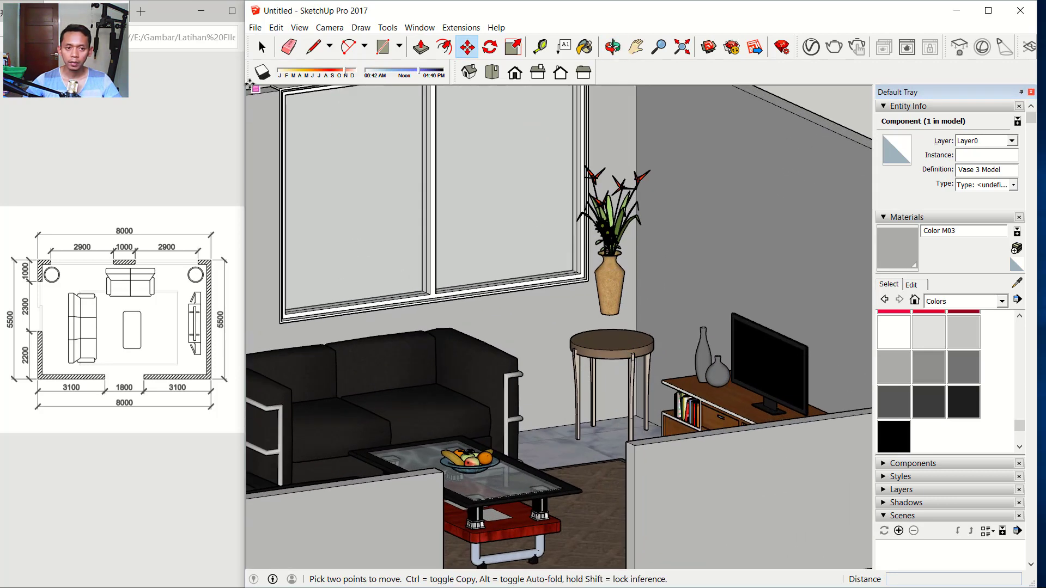
# Move the plant vase down onto the right side table's top
pyautogui.click(261, 46)
pyautogui.click(616, 276)
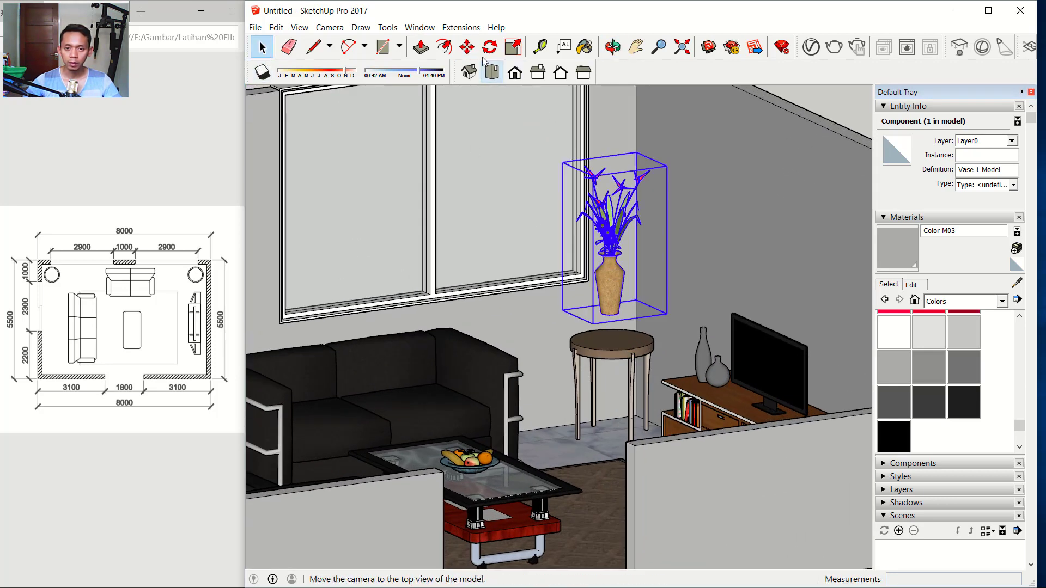
pyautogui.click(467, 47)
pyautogui.click(504, 130)
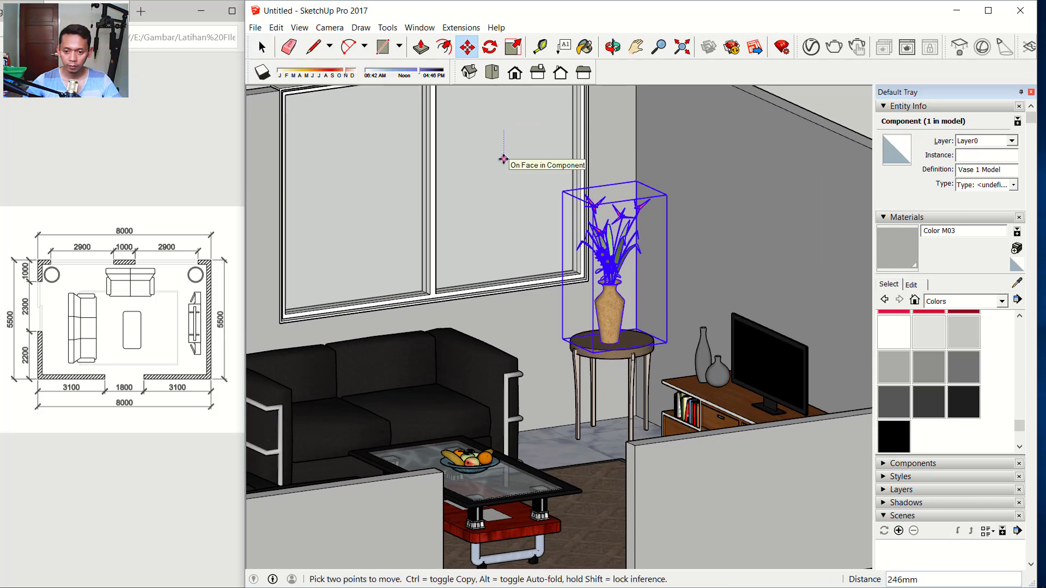
pyautogui.click(502, 158)
pyautogui.scroll(-3, 582, 218)
pyautogui.scroll(-3, 581, 218)
pyautogui.moveTo(599, 234); pyautogui.dragTo(524, 359, button='middle')
pyautogui.scroll(-3, 500, 306)
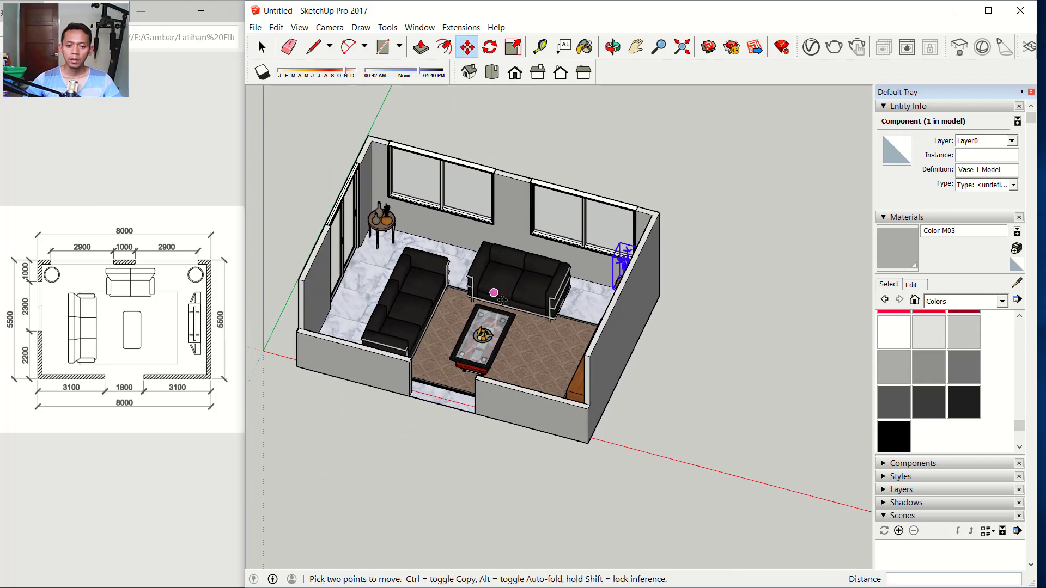
# Switch the camera to Perspective and orbit and zoom to frame the furnished room
pyautogui.click(329, 28)
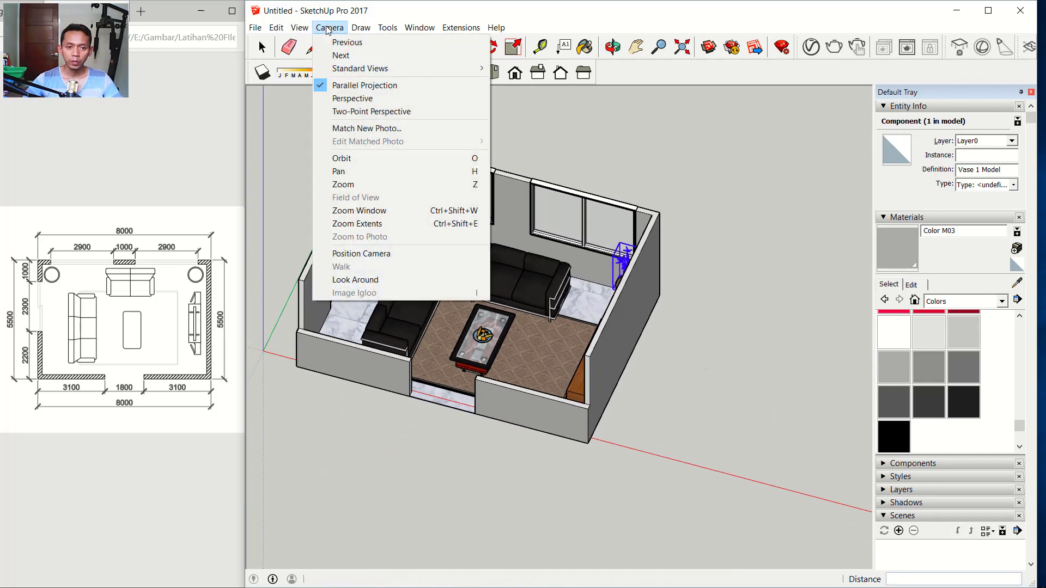
pyautogui.click(362, 99)
pyautogui.scroll(-2, 548, 257)
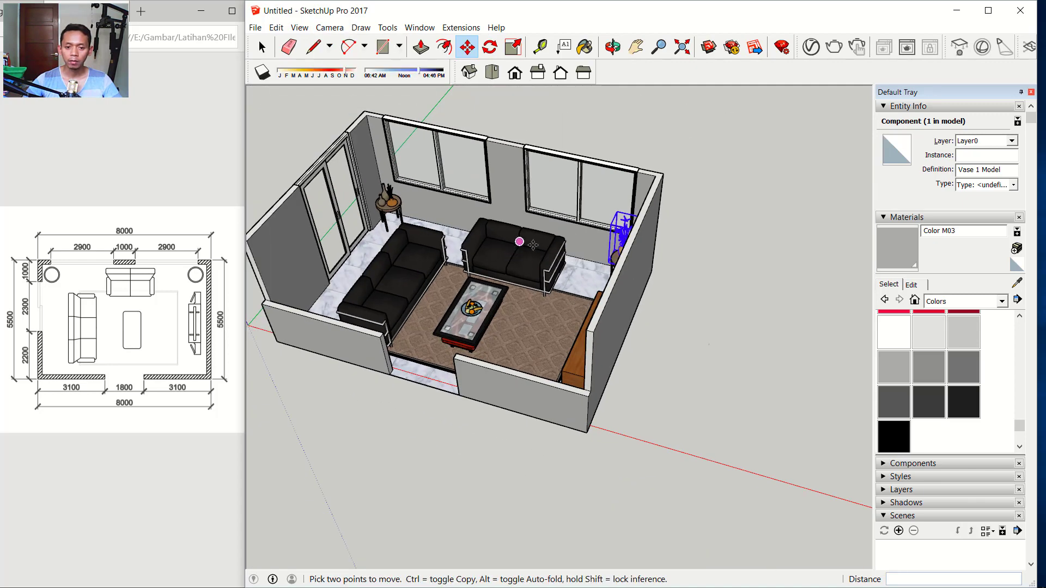
pyautogui.moveTo(516, 231); pyautogui.dragTo(491, 300, button='middle')
pyautogui.scroll(2, 545, 287)
pyautogui.press('m')
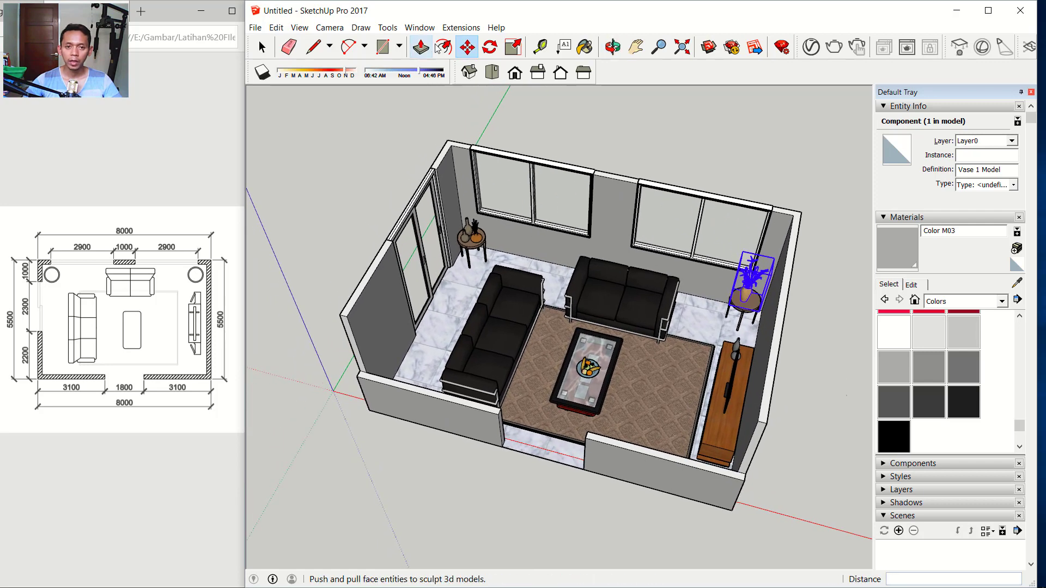
# Open the V-Ray Asset Editor from the Extensions menu and move it beside the model
pyautogui.click(461, 27)
pyautogui.moveTo(473, 42)
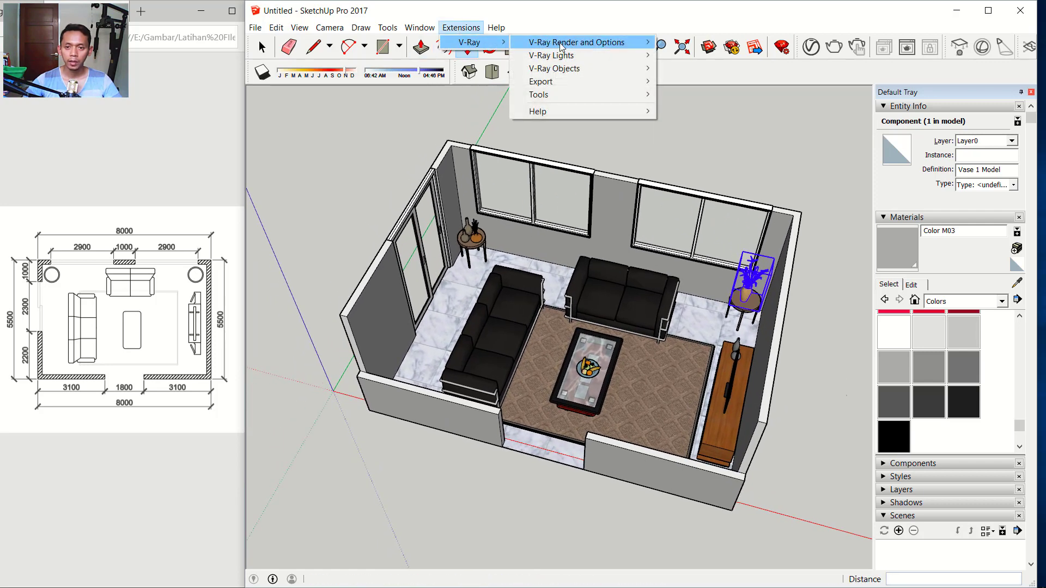
pyautogui.moveTo(561, 46)
pyautogui.click(688, 44)
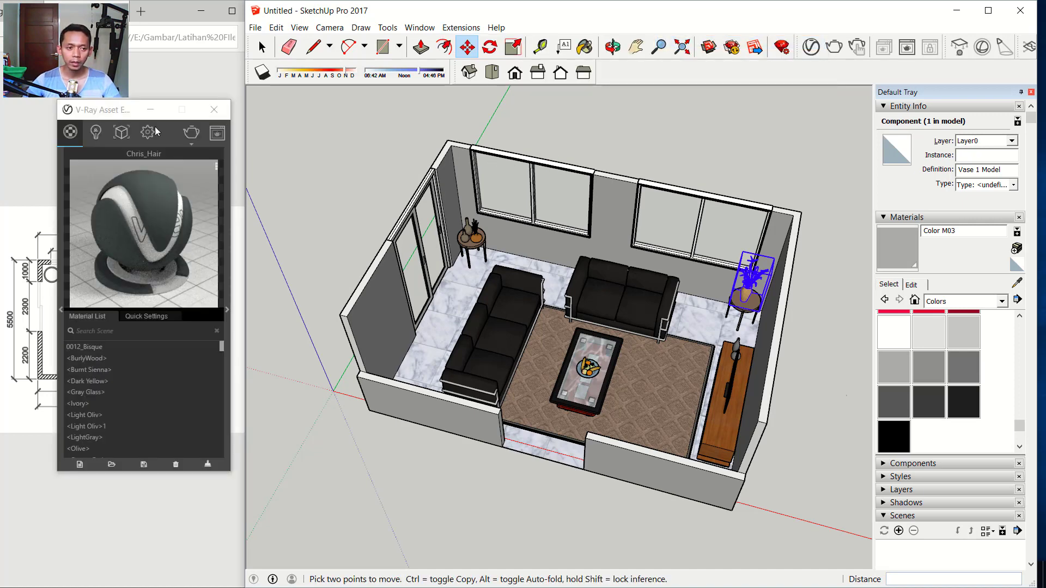
pyautogui.moveTo(107, 112); pyautogui.dragTo(110, 89)
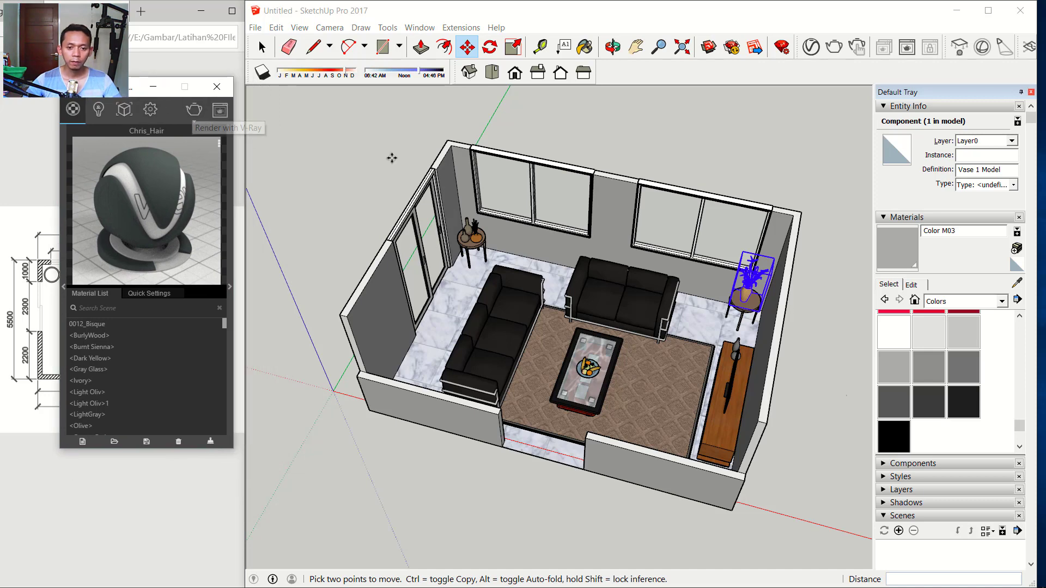
# Test-render the living room with V-Ray, re-render, then close the frame buffer and progress windows
pyautogui.click(194, 111)
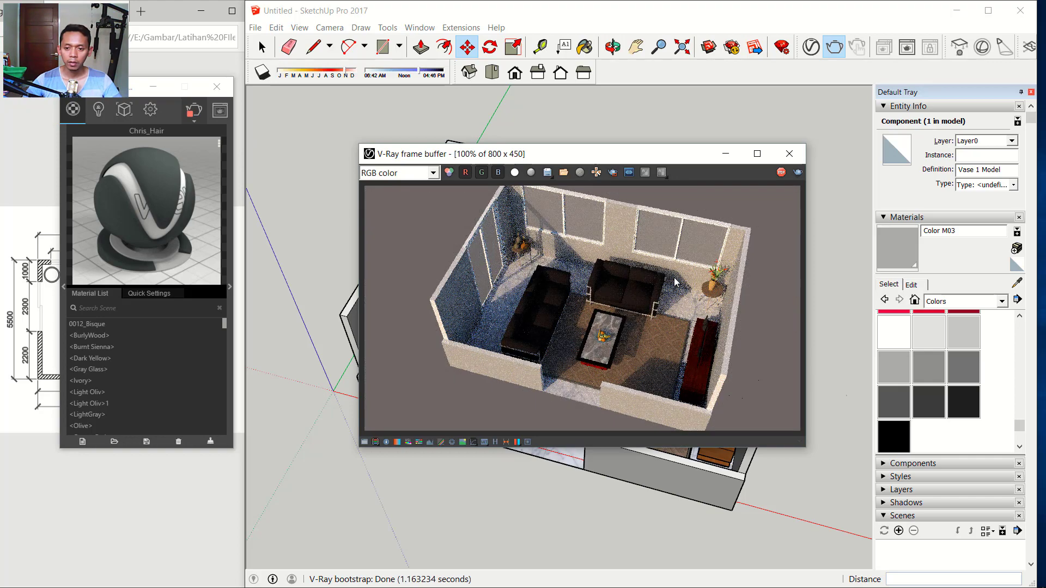
pyautogui.click(790, 158)
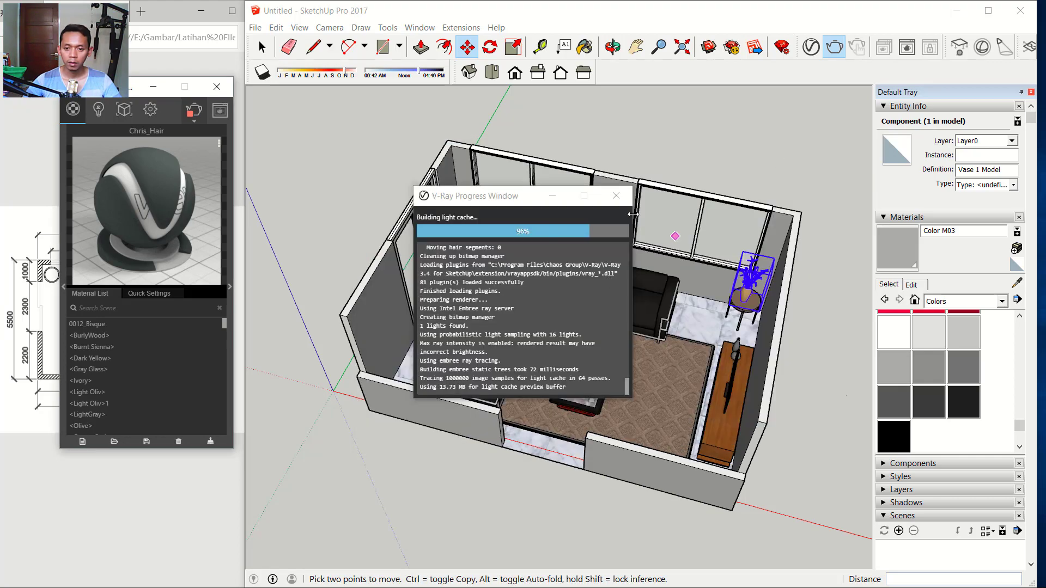
pyautogui.scroll(-1, 601, 293)
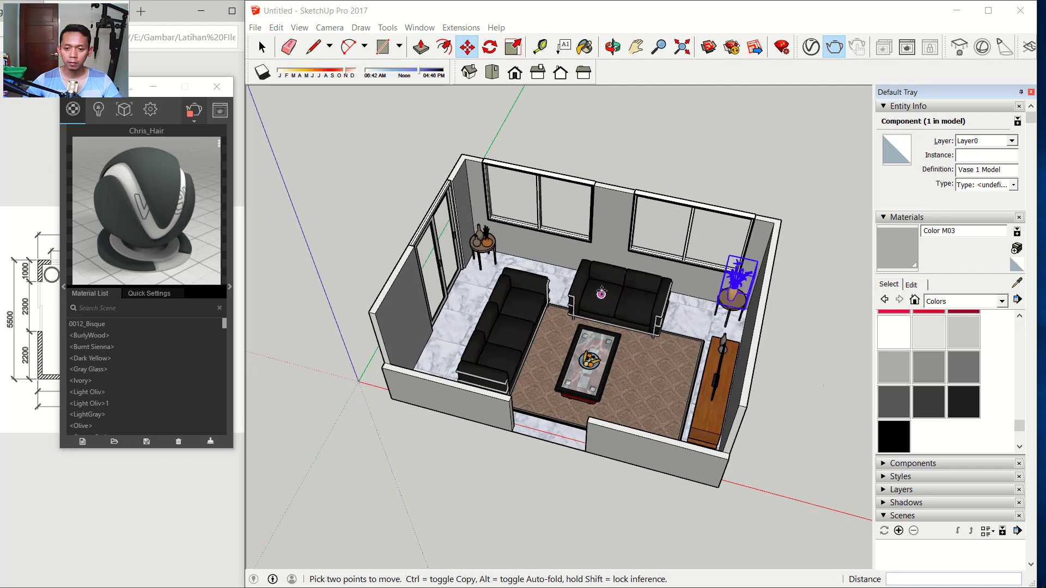
pyautogui.scroll(-1, 600, 293)
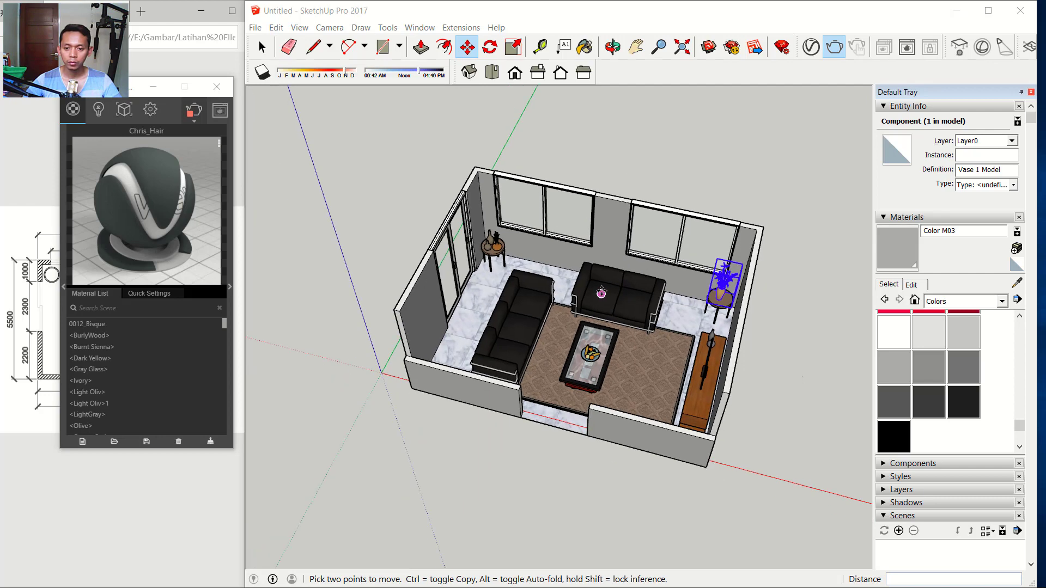
pyautogui.click(195, 114)
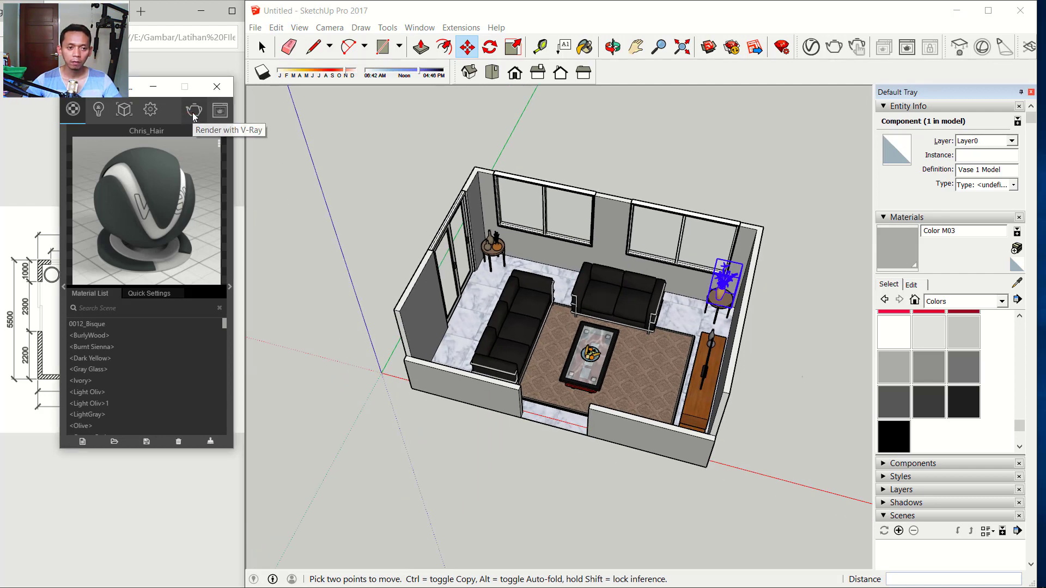
pyautogui.click(194, 114)
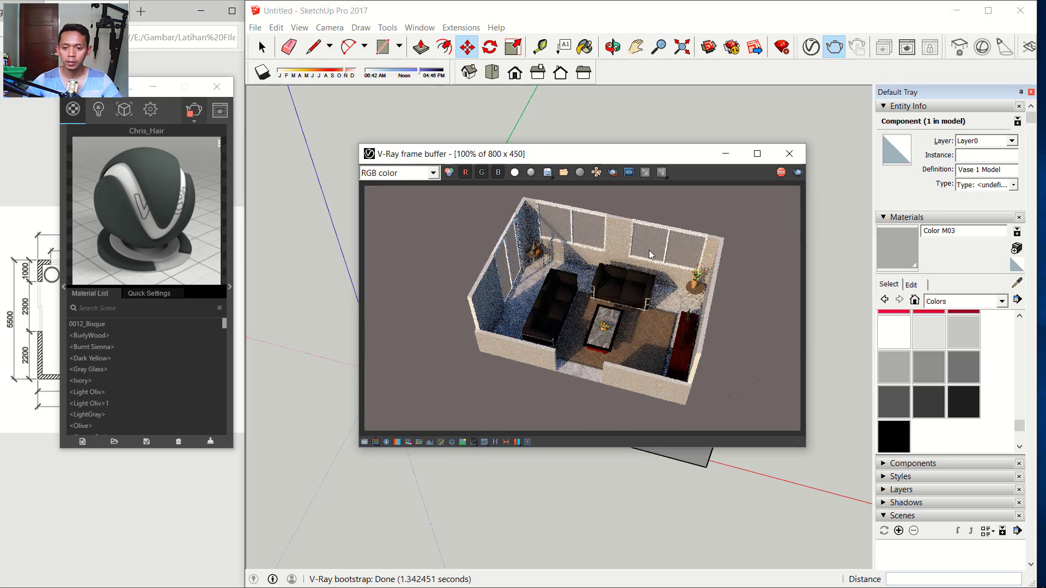
pyautogui.click(791, 157)
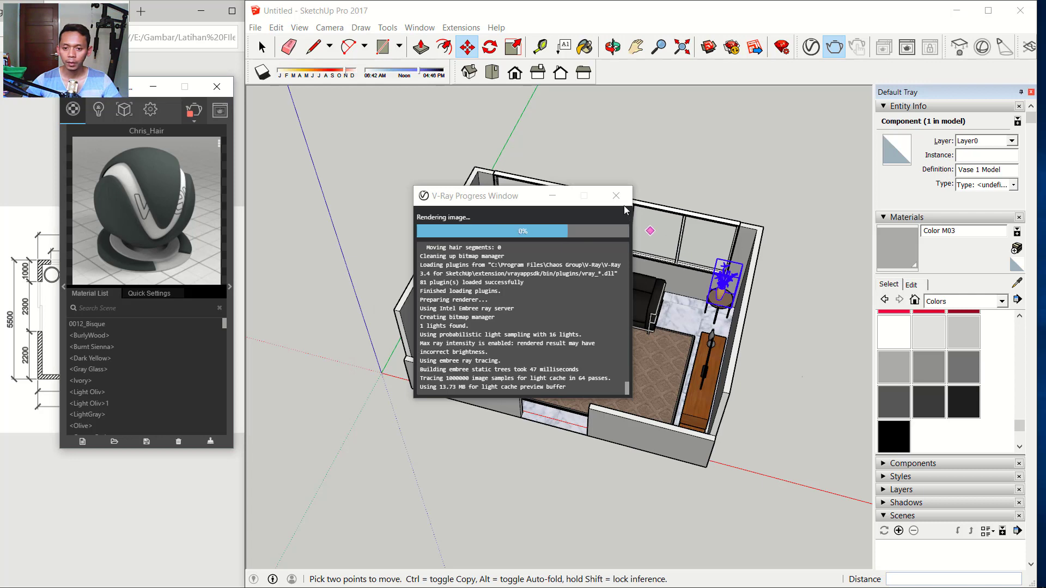
pyautogui.click(616, 195)
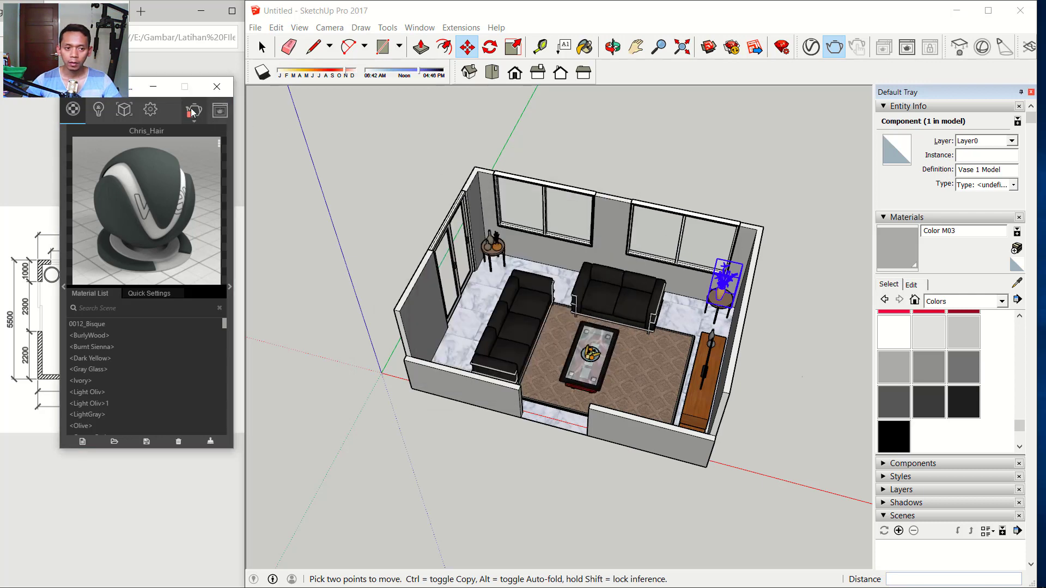
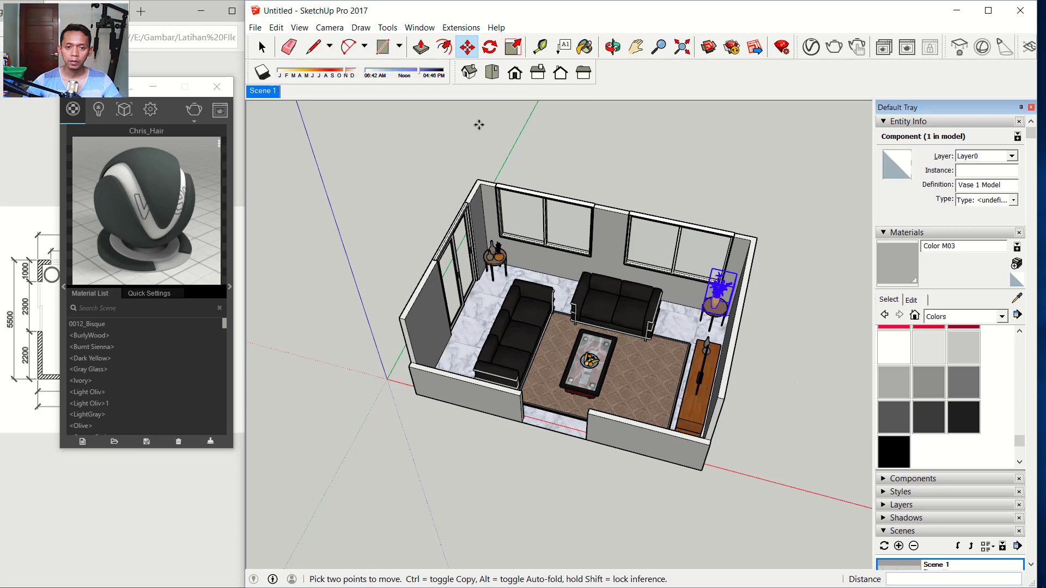
# From Top view, draw a large ground rectangle around the living room model
pyautogui.click(496, 75)
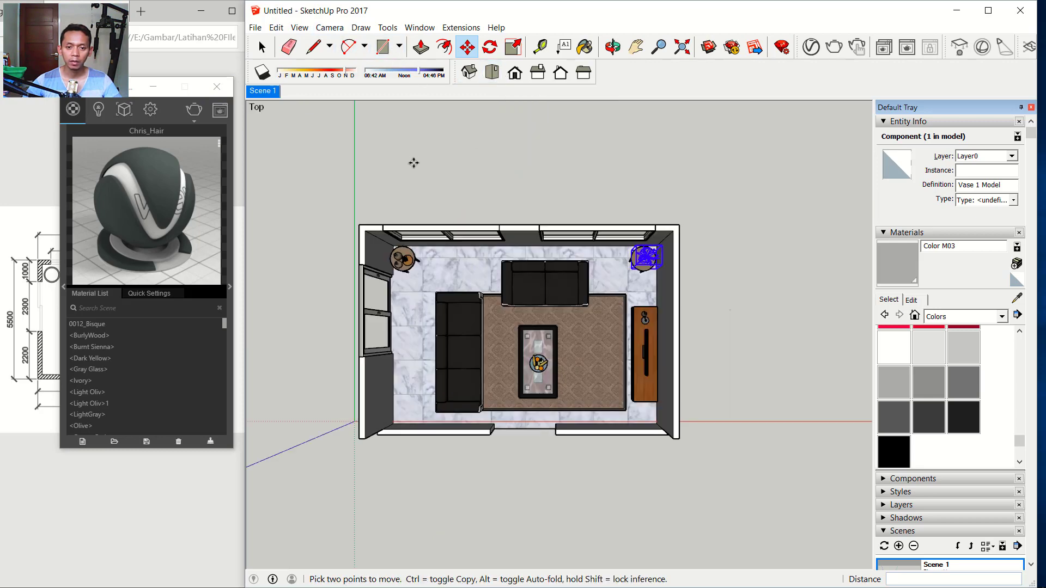
pyautogui.scroll(-8, 414, 163)
pyautogui.keyDown('shift'); pyautogui.moveTo(483, 196); pyautogui.dragTo(593, 294, button='middle'); pyautogui.keyUp('shift')
pyautogui.click(382, 47)
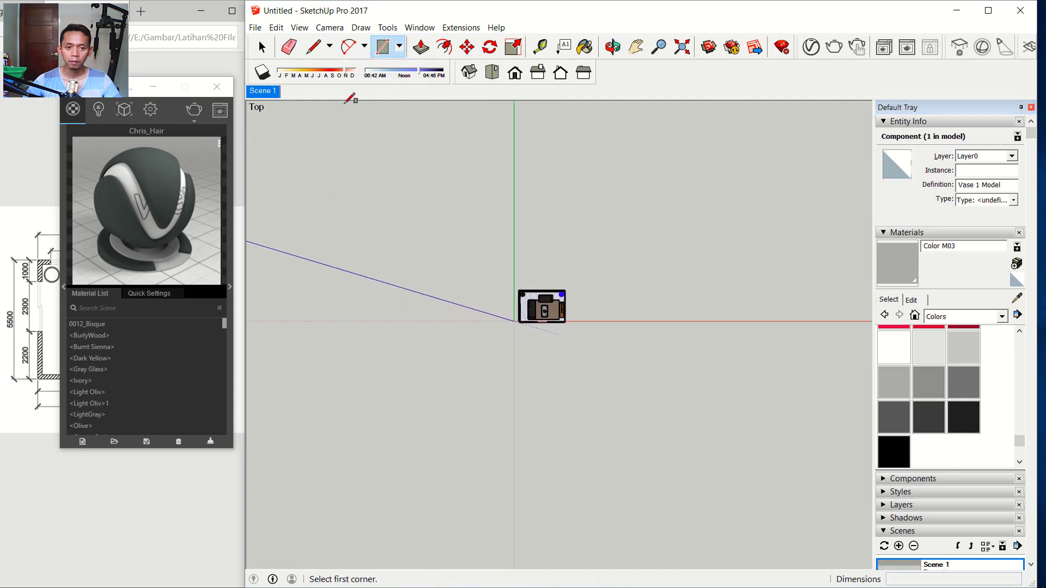
pyautogui.click(298, 120)
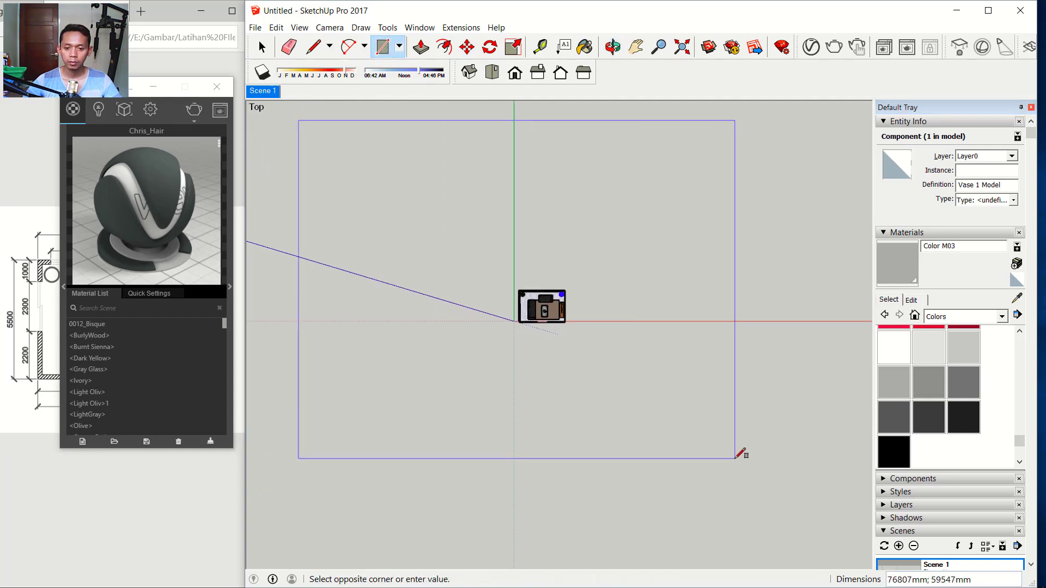
pyautogui.click(812, 494)
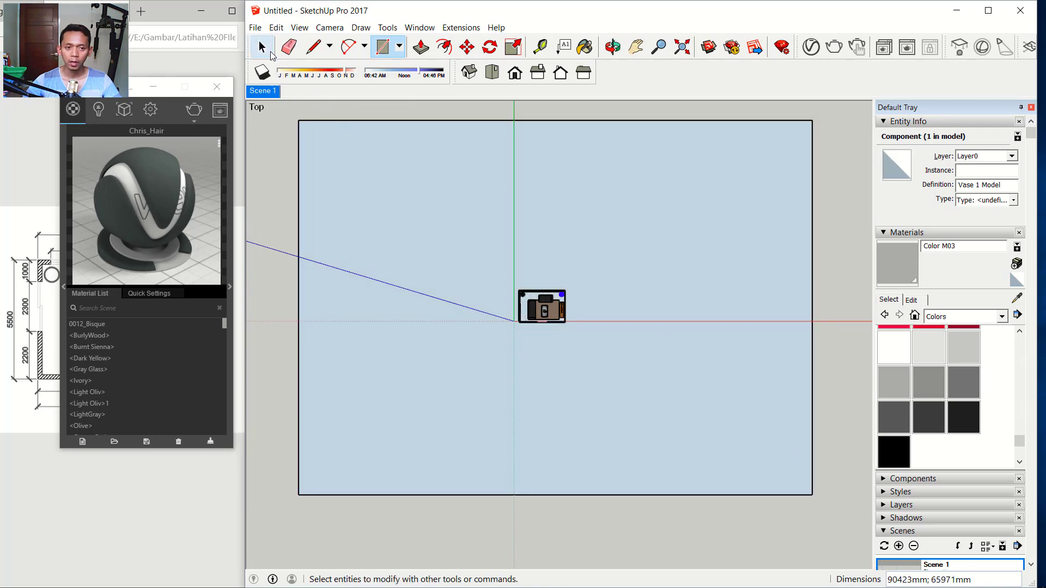
# Make the ground rectangle a group and switch to Front view
pyautogui.click(270, 52)
pyautogui.doubleClick(687, 246)
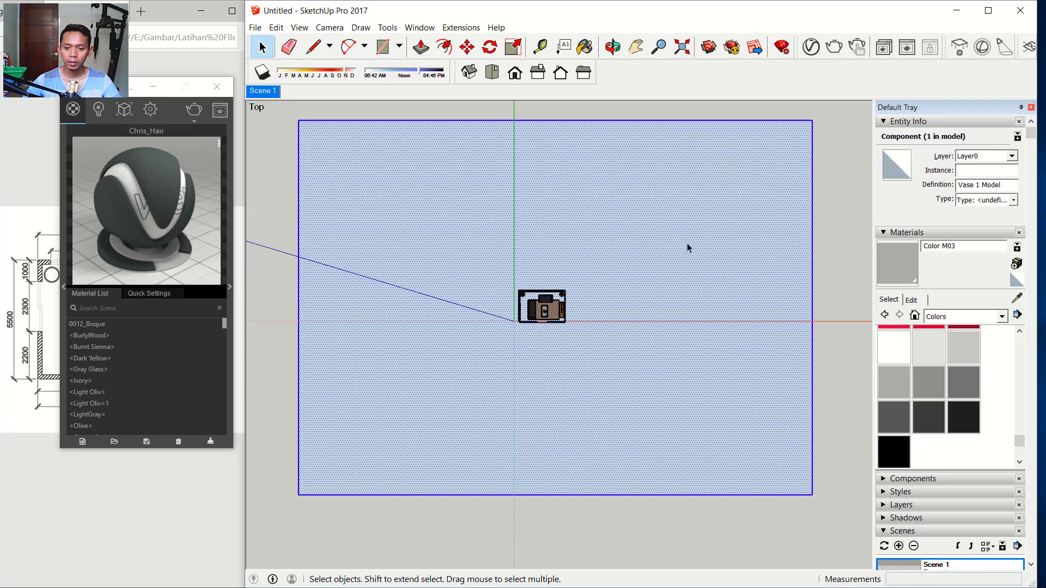
pyautogui.rightClick(680, 207)
pyautogui.click(710, 306)
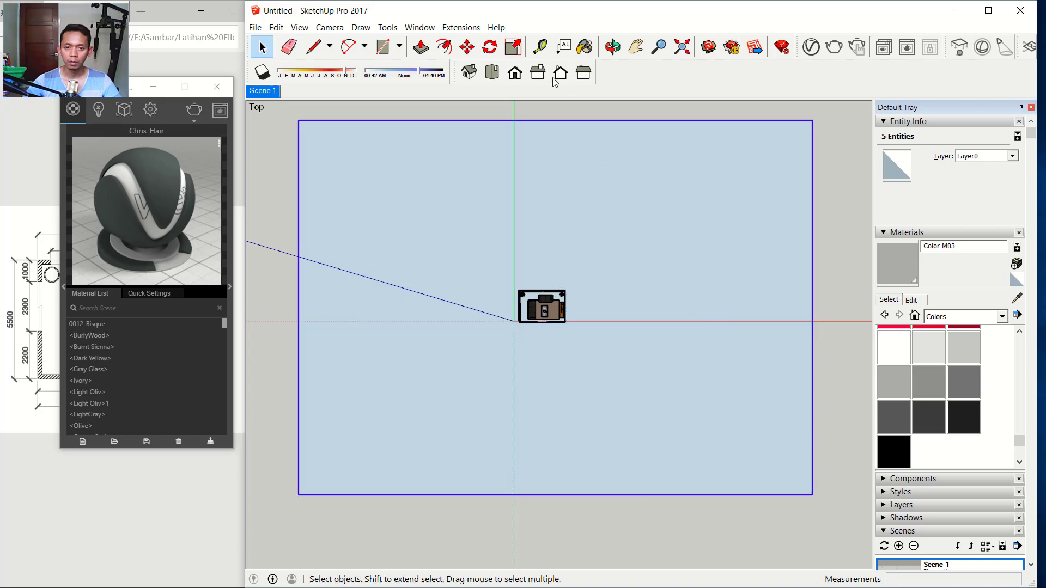
pyautogui.click(515, 73)
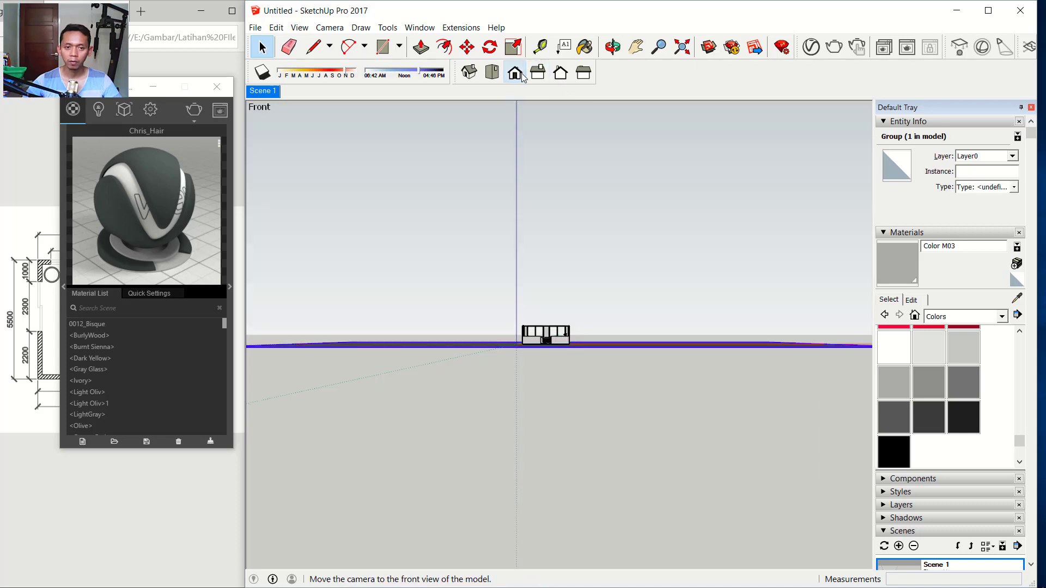
# Switch the camera to parallel projection
pyautogui.click(329, 27)
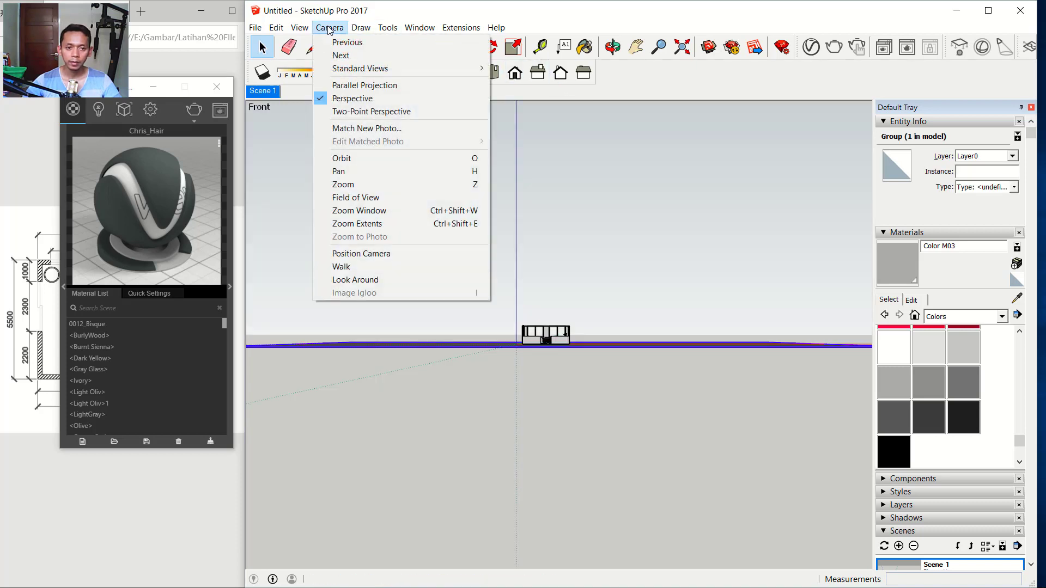
pyautogui.click(371, 90)
pyautogui.scroll(5, 613, 345)
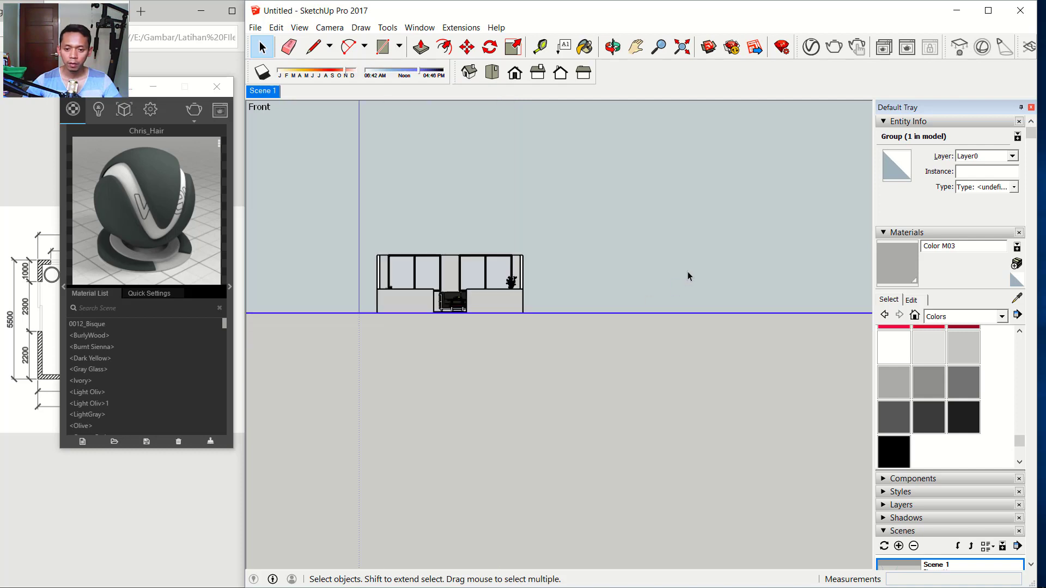
pyautogui.scroll(2, 617, 315)
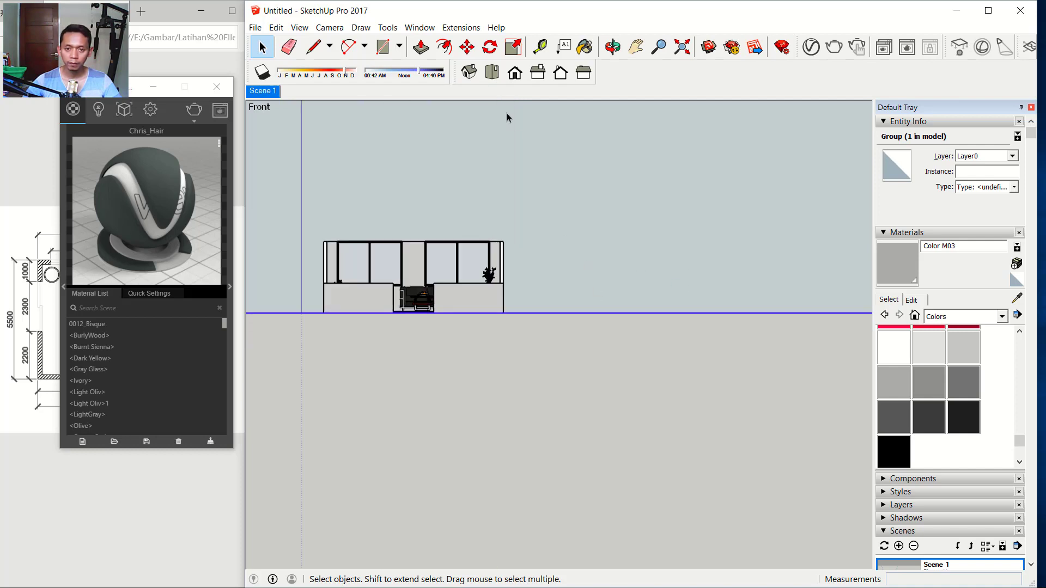
# Move the ground group slightly below the room and return to the Scene 1 view
pyautogui.press('m')
pyautogui.scroll(6, 568, 282)
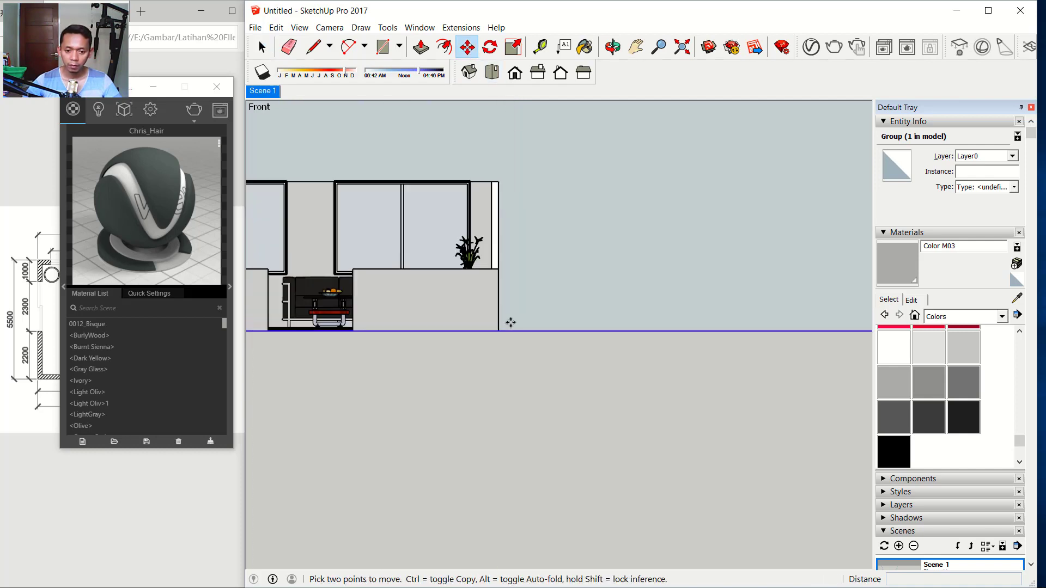
pyautogui.click(583, 283)
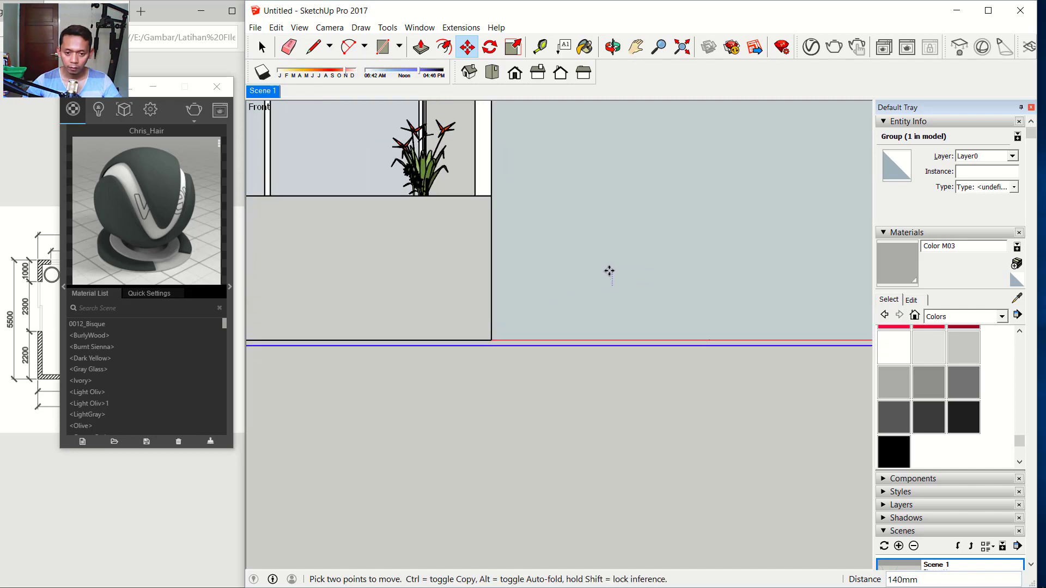
pyautogui.click(609, 267)
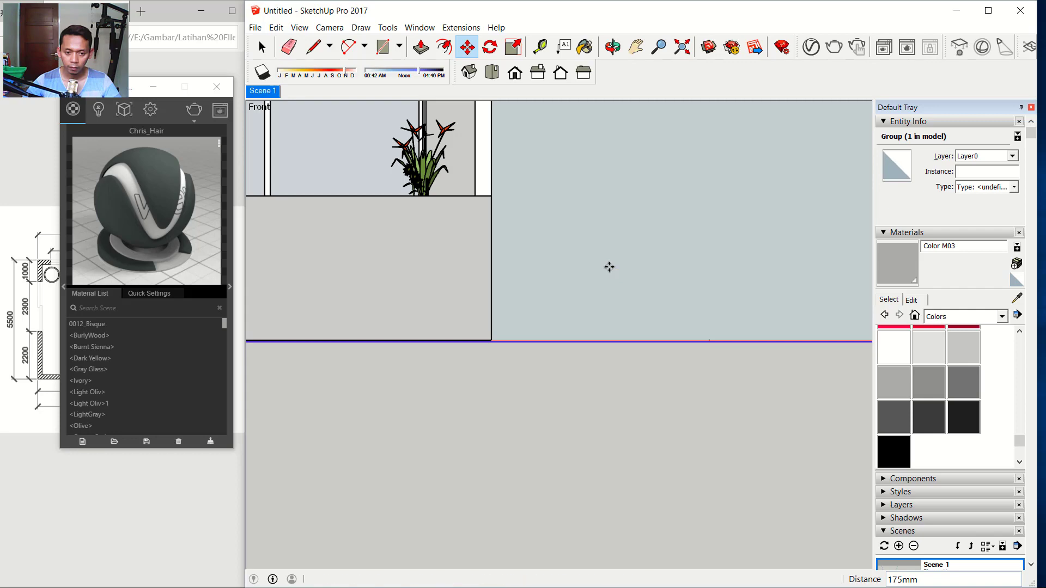
pyautogui.scroll(-5, 588, 280)
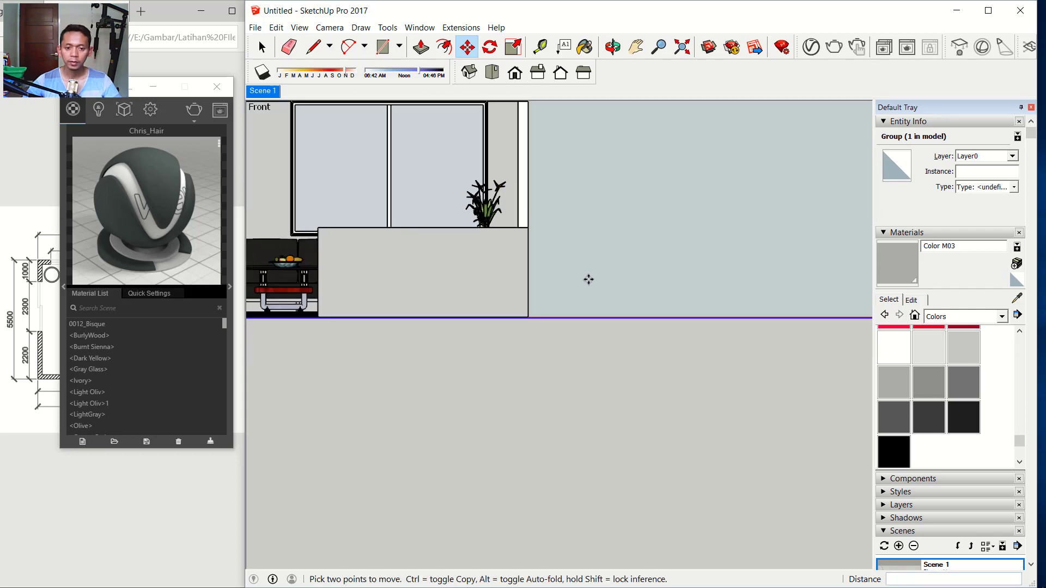
pyautogui.click(260, 93)
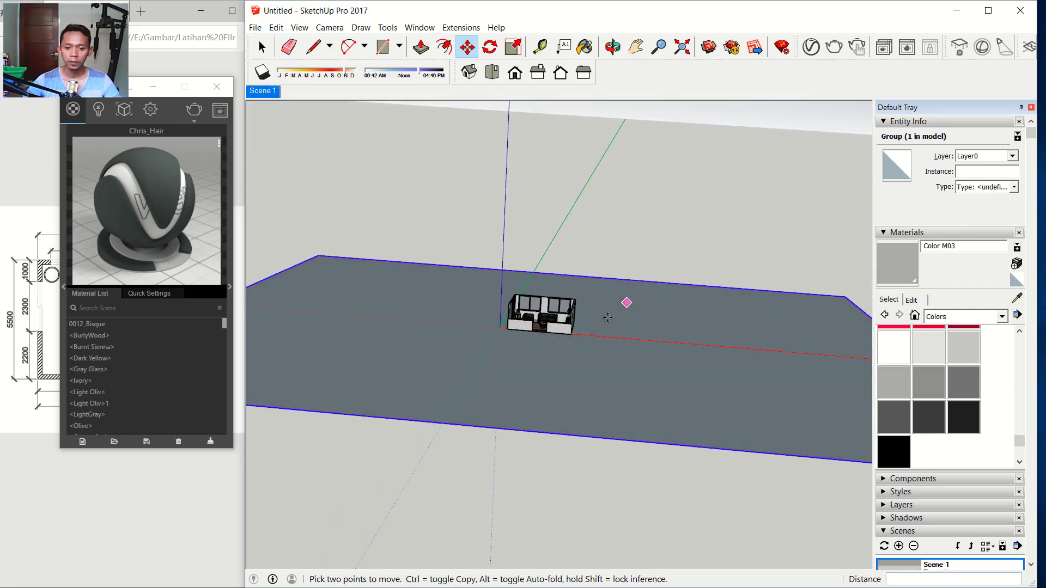
pyautogui.scroll(3, 609, 329)
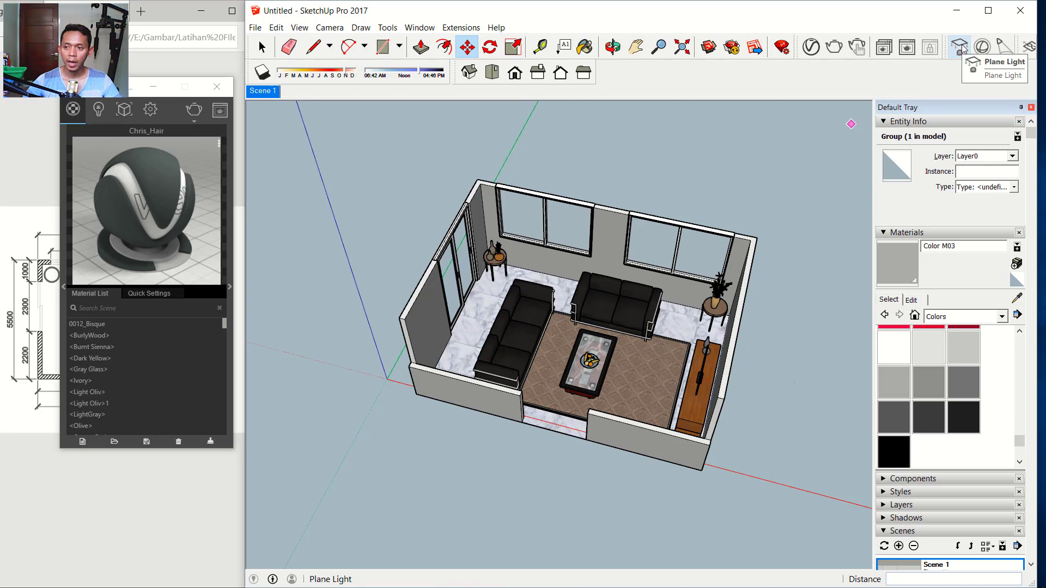
# Show the living room as a parallel-projection plan from the Top view
pyautogui.click(328, 28)
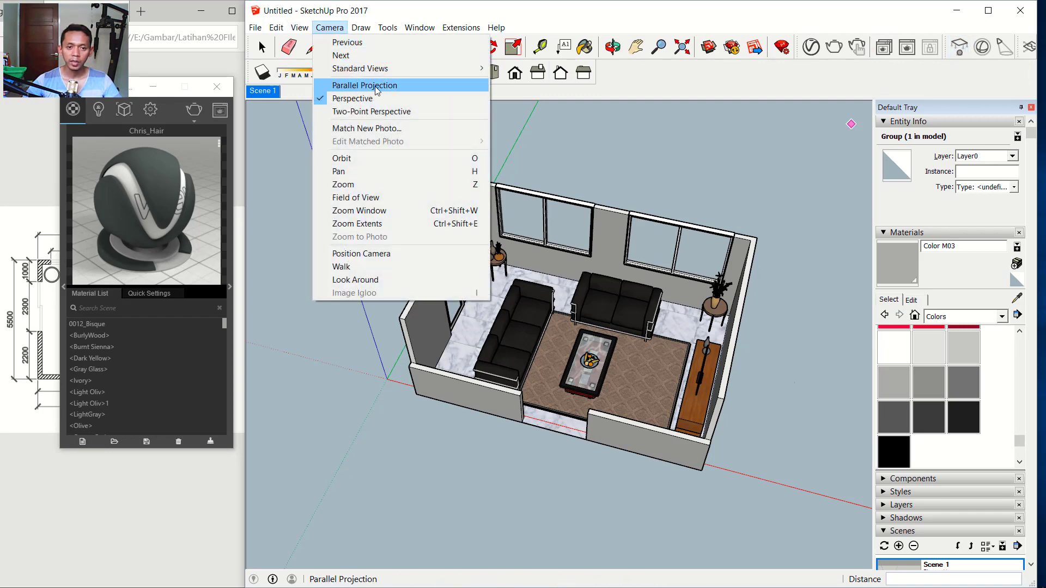
pyautogui.click(375, 87)
pyautogui.click(492, 72)
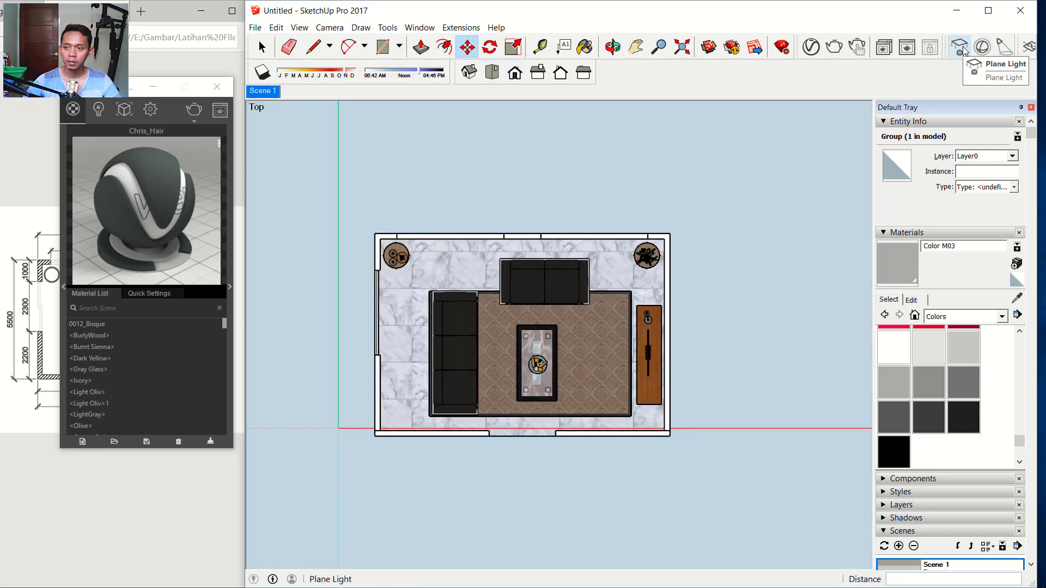
# Draw a V-Ray rectangle light on the ground left of the room and orbit to inspect it
pyautogui.scroll(-5, 427, 376)
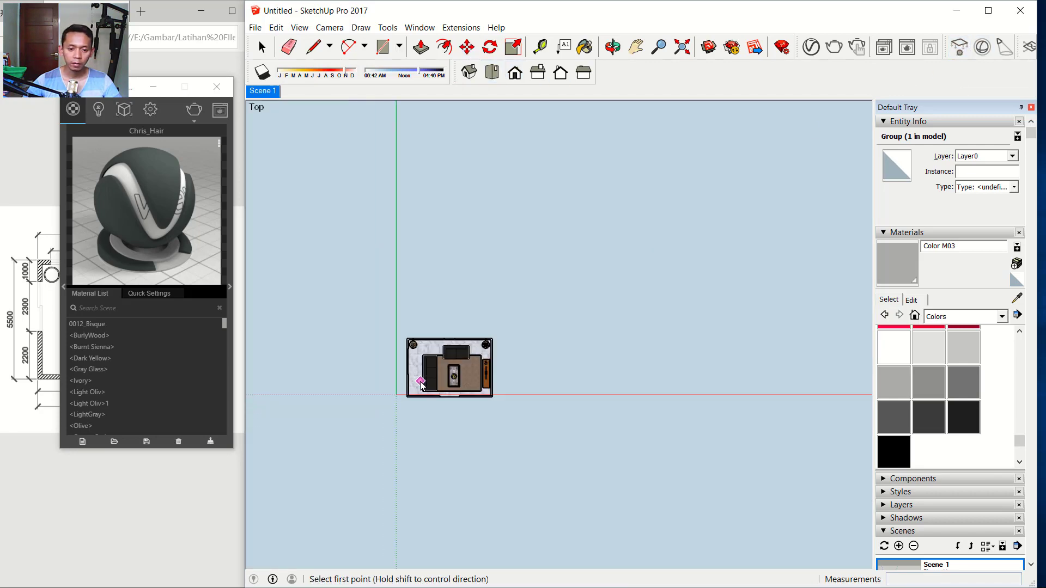
pyautogui.keyDown('shift'); pyautogui.moveTo(427, 376); pyautogui.dragTo(530, 333, button='middle'); pyautogui.keyUp('shift')
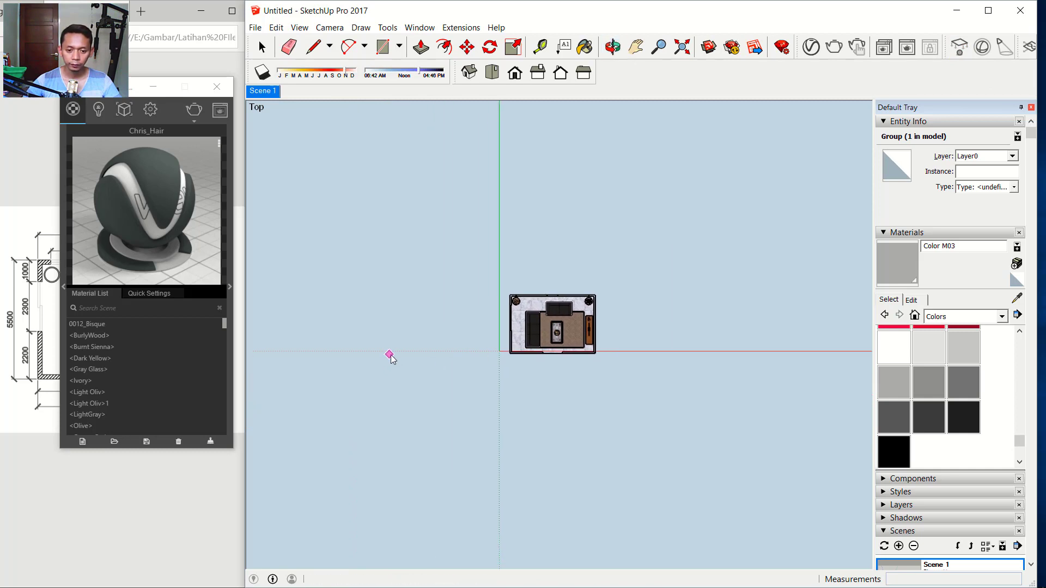
pyautogui.click(395, 330)
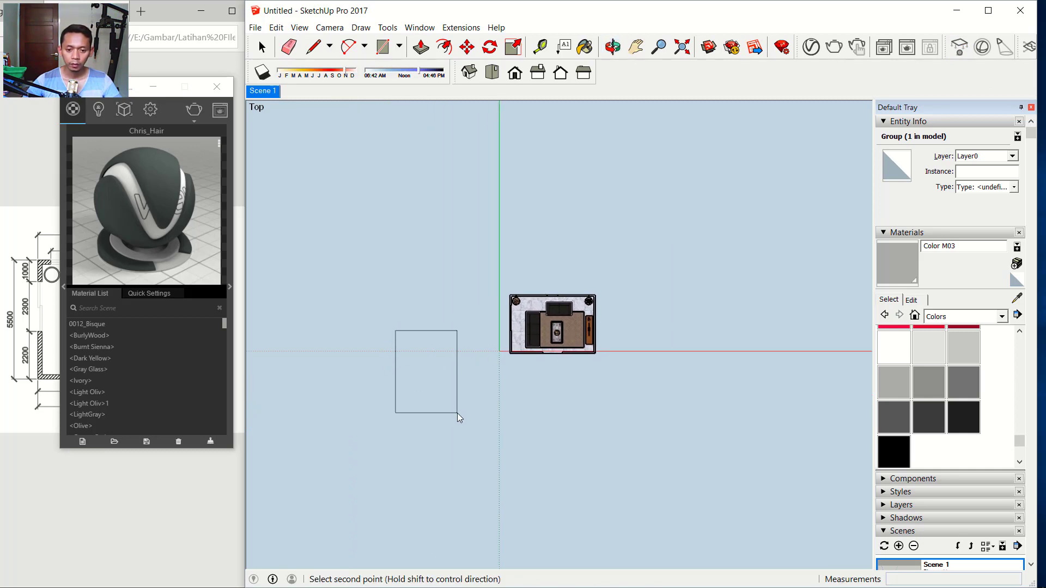
pyautogui.click(459, 411)
pyautogui.moveTo(487, 429); pyautogui.dragTo(425, 339, button='middle')
pyautogui.scroll(3, 443, 359)
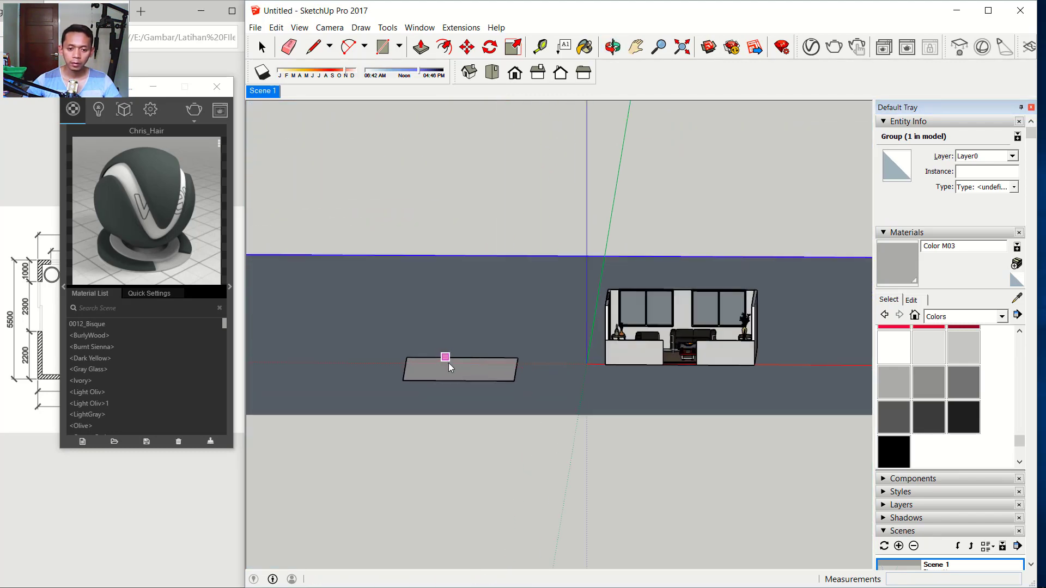
pyautogui.click(490, 47)
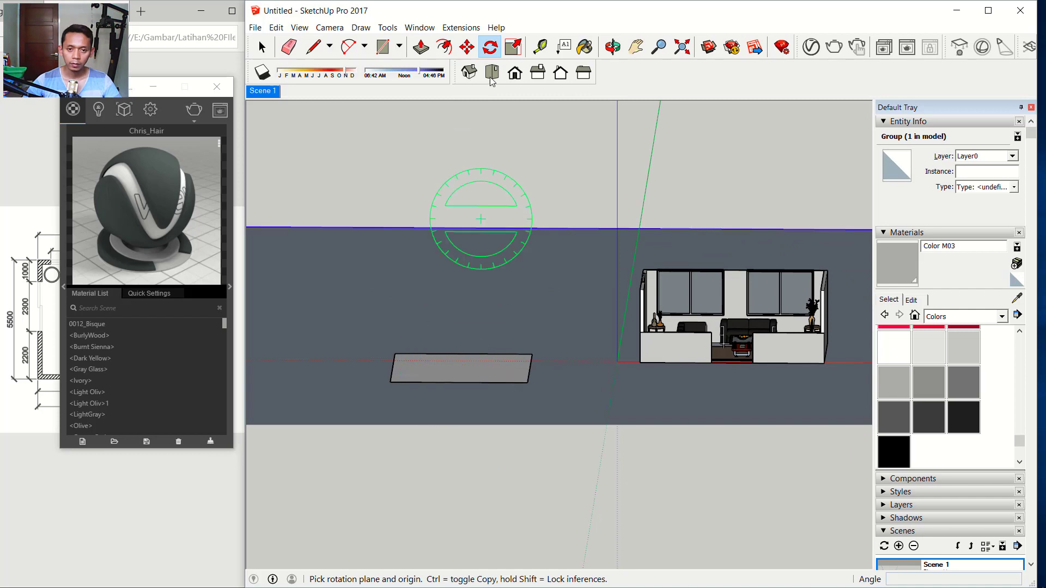
pyautogui.press('space')
# Tilt the rectangle light up to 131.1° about its bottom-edge midpoint
pyautogui.click(442, 380)
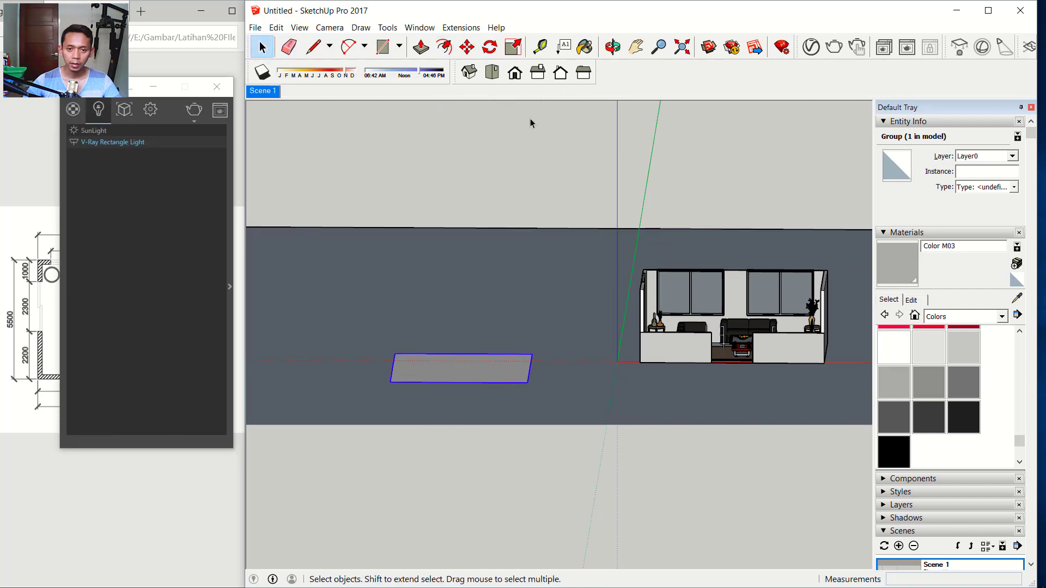
pyautogui.click(490, 47)
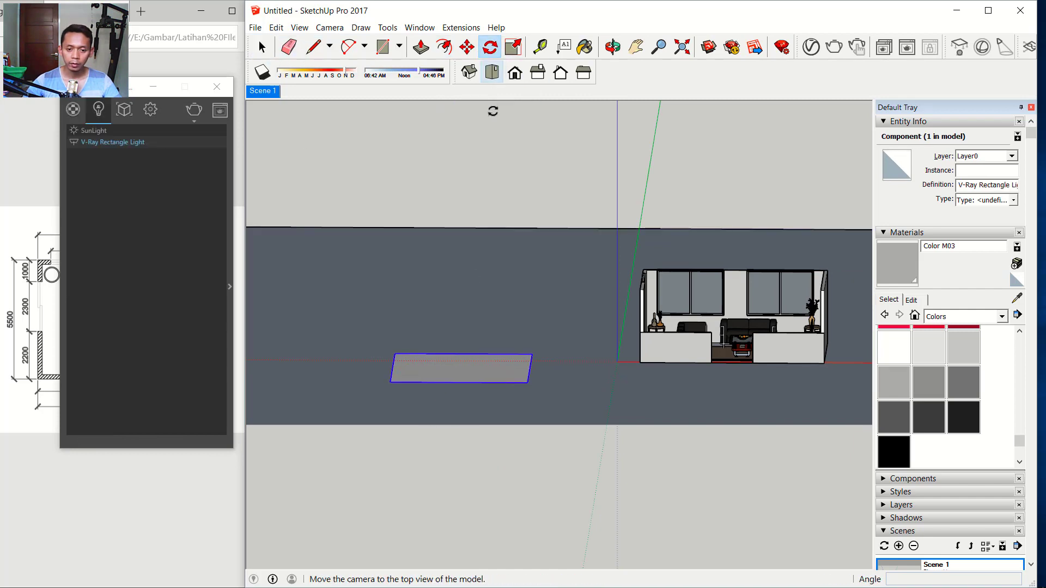
pyautogui.click(459, 382)
pyautogui.click(569, 390)
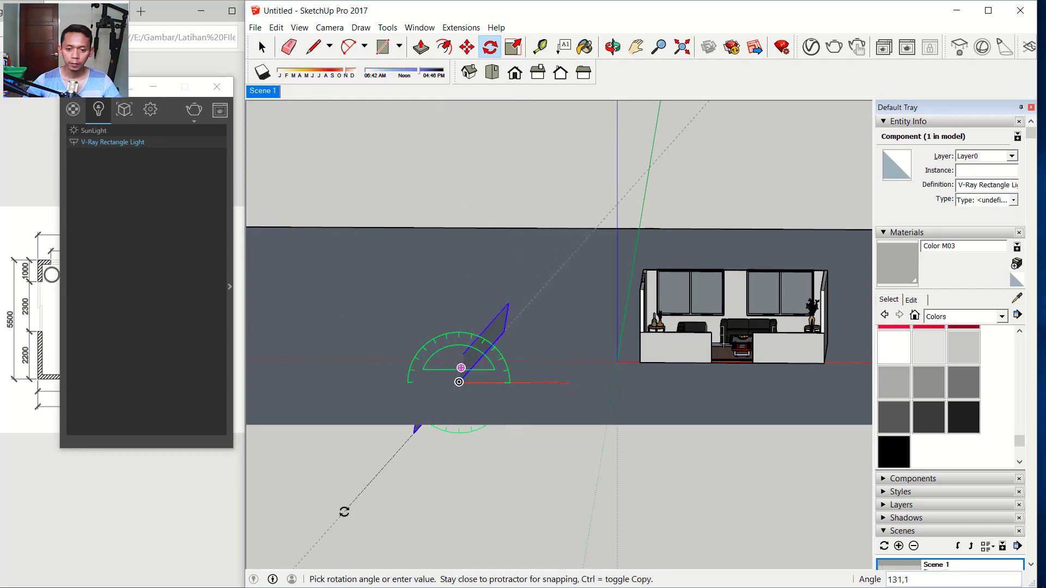
pyautogui.click(344, 508)
# From Top view, rotate the light about 43° in plan
pyautogui.click(491, 72)
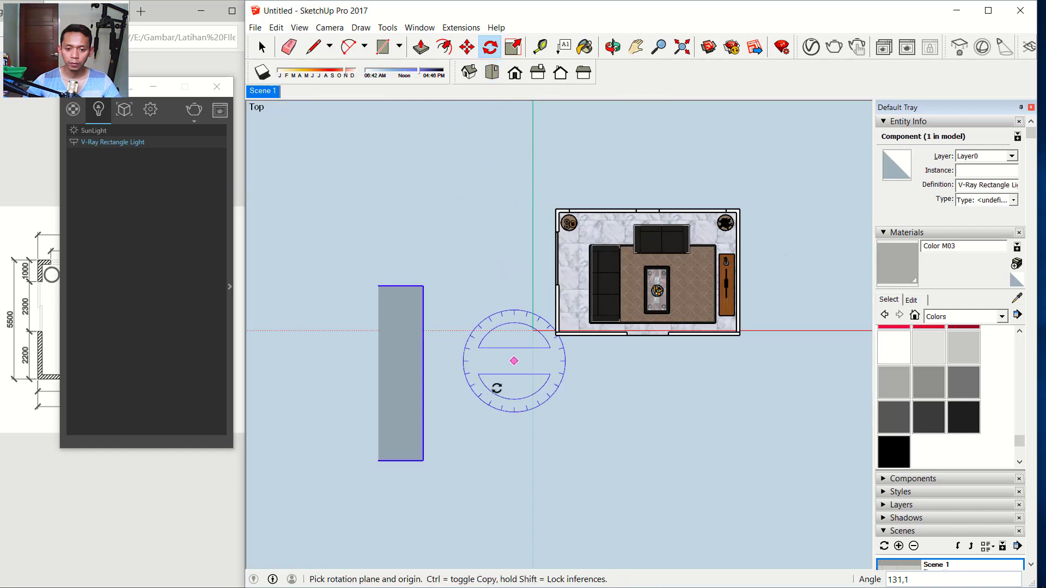
pyautogui.scroll(-2, 507, 354)
pyautogui.click(462, 268)
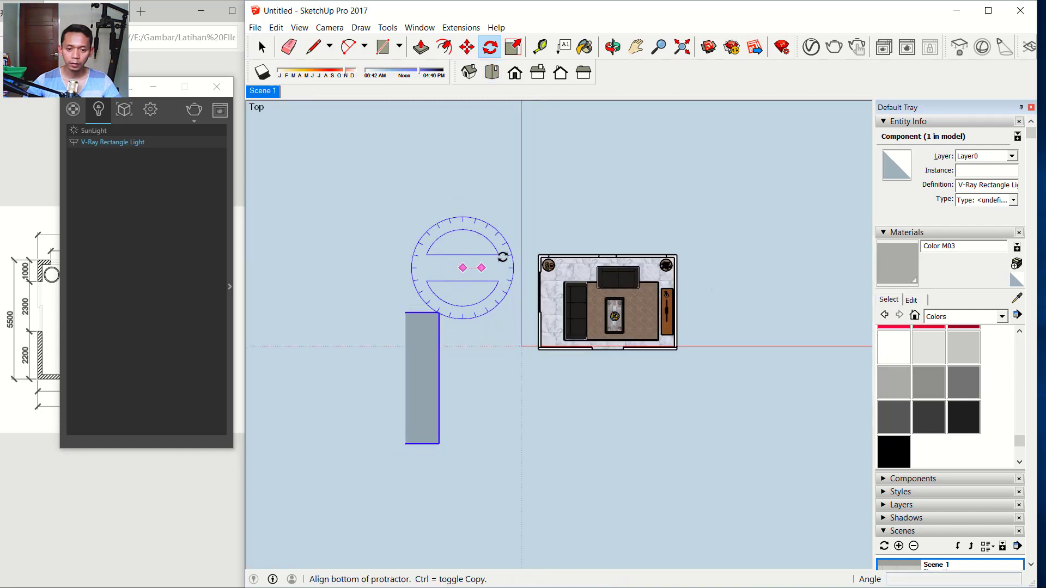
pyautogui.click(510, 268)
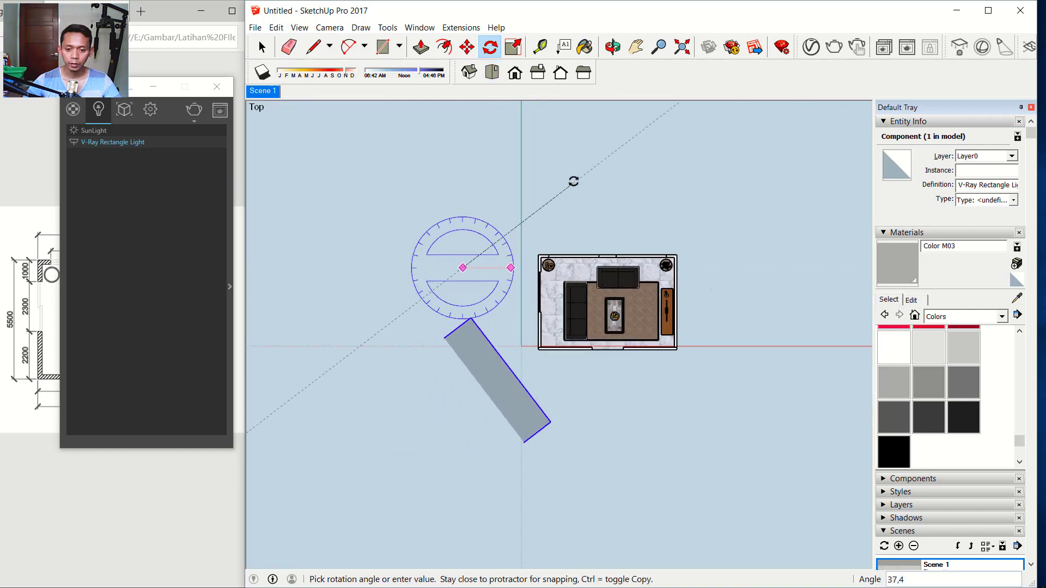
pyautogui.click(574, 164)
# Raise the light along the blue axis to about 6459 mm
pyautogui.scroll(-3, 542, 297)
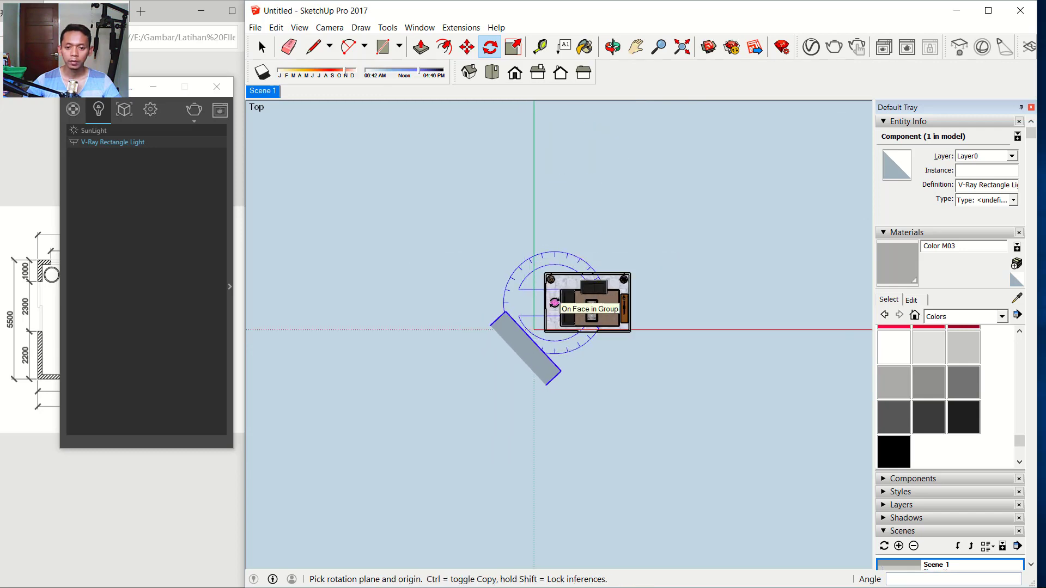
pyautogui.moveTo(542, 297); pyautogui.dragTo(520, 163, button='middle')
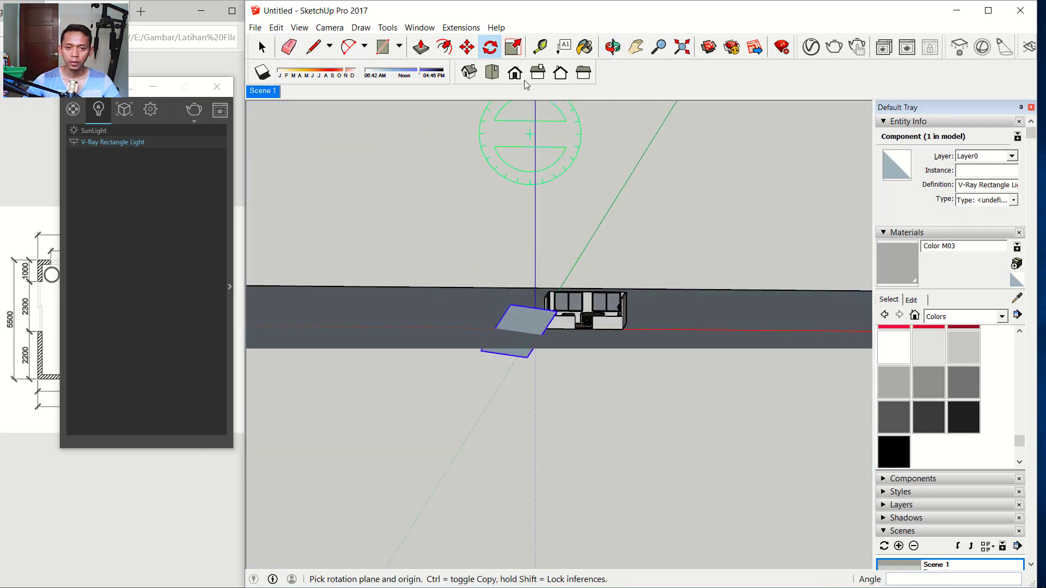
pyautogui.press('m')
pyautogui.click(529, 434)
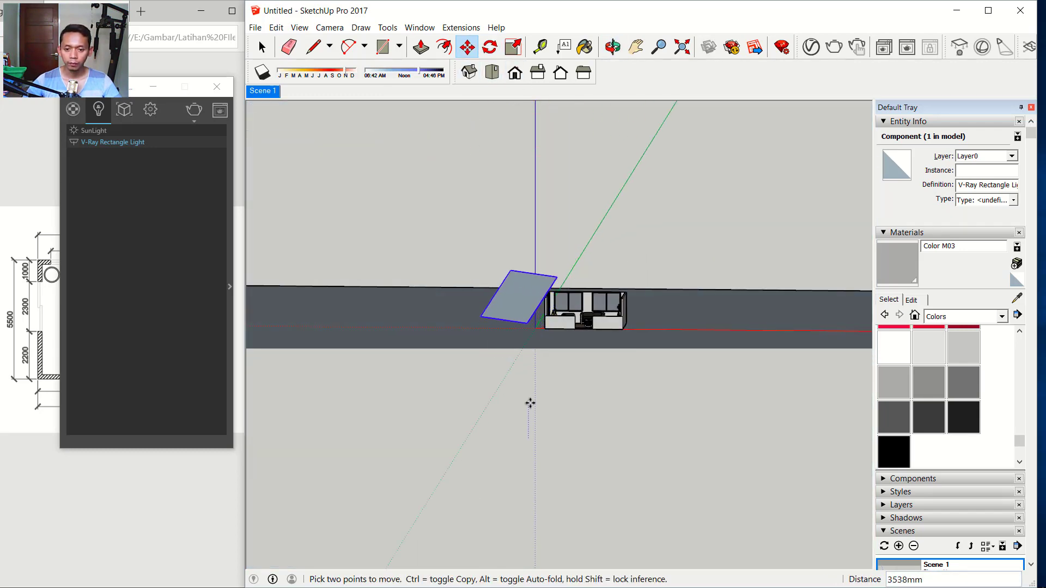
pyautogui.click(528, 376)
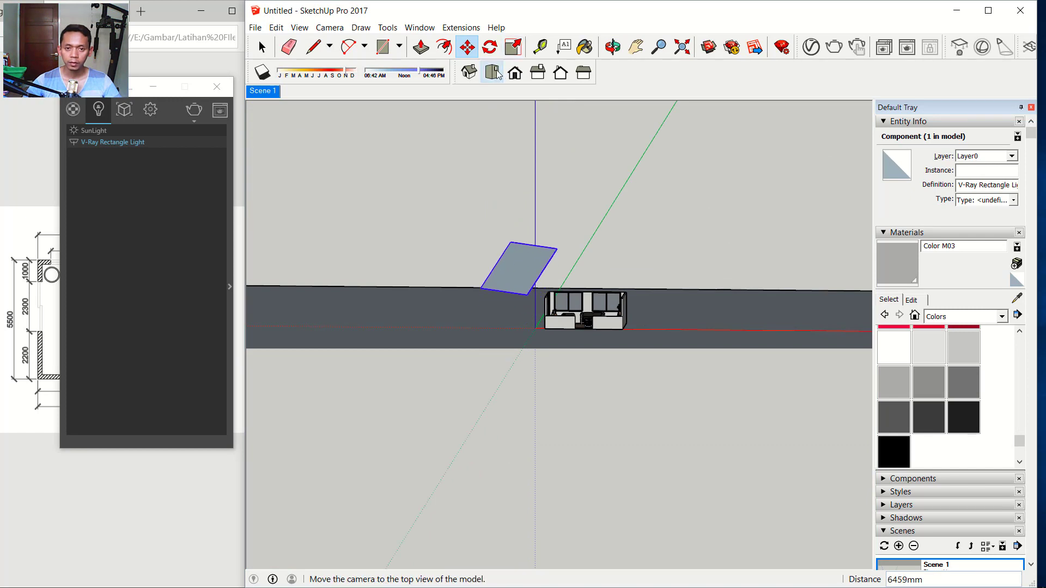
# Shift the first light slightly farther out in Top view
pyautogui.click(493, 72)
pyautogui.click(624, 361)
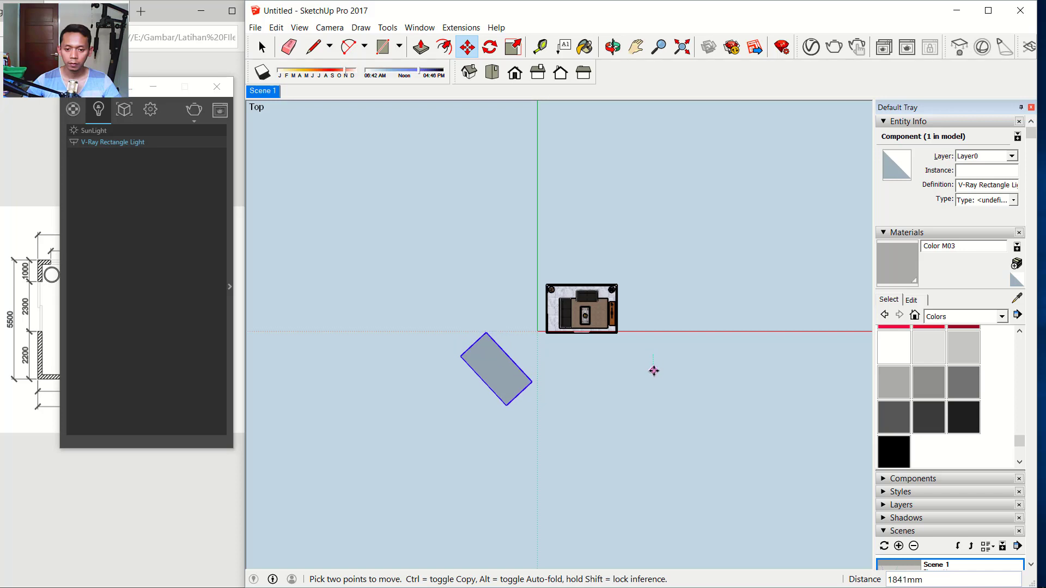
pyautogui.click(653, 376)
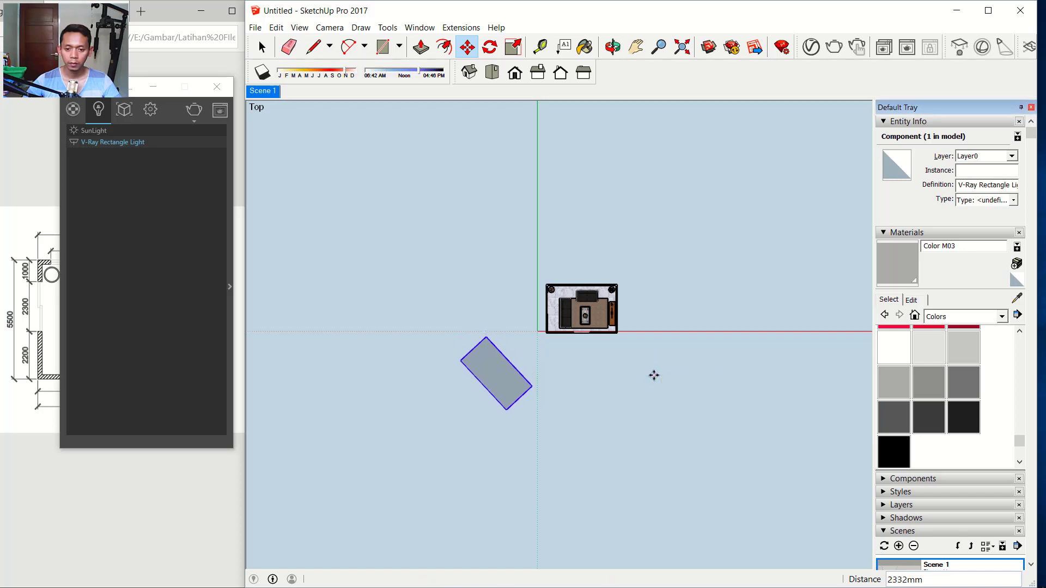
# Place the first corner of a second V-Ray rectangle light above the room
pyautogui.scroll(-2, 639, 365)
pyautogui.scroll(3, 644, 358)
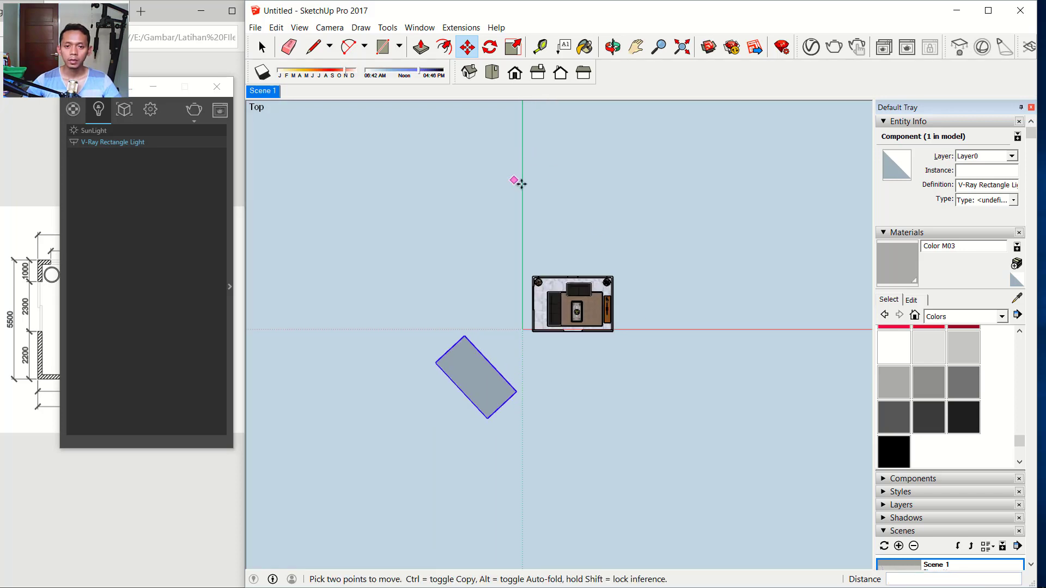
pyautogui.scroll(1, 620, 164)
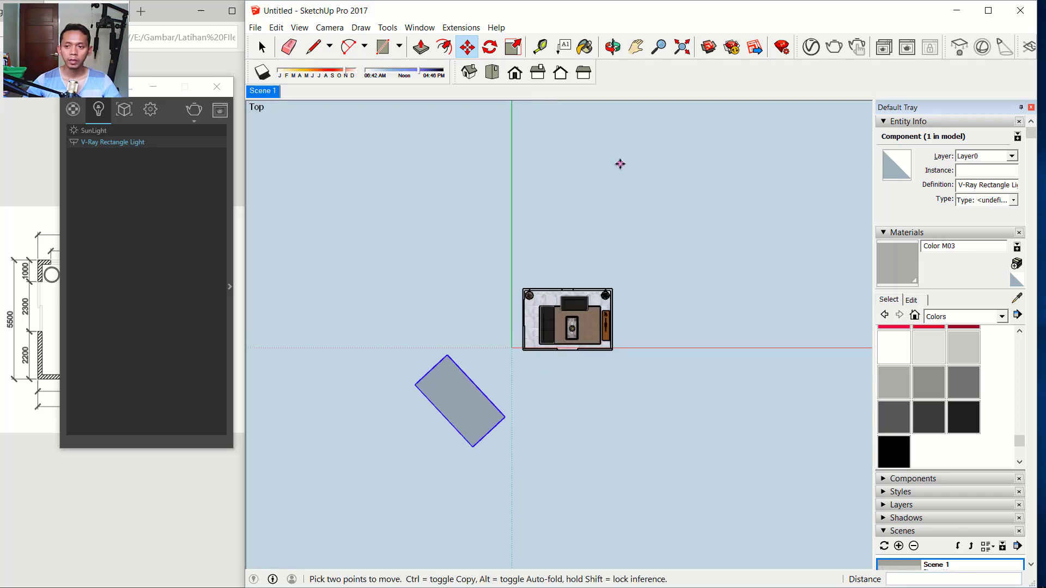
pyautogui.click(963, 50)
pyautogui.click(476, 192)
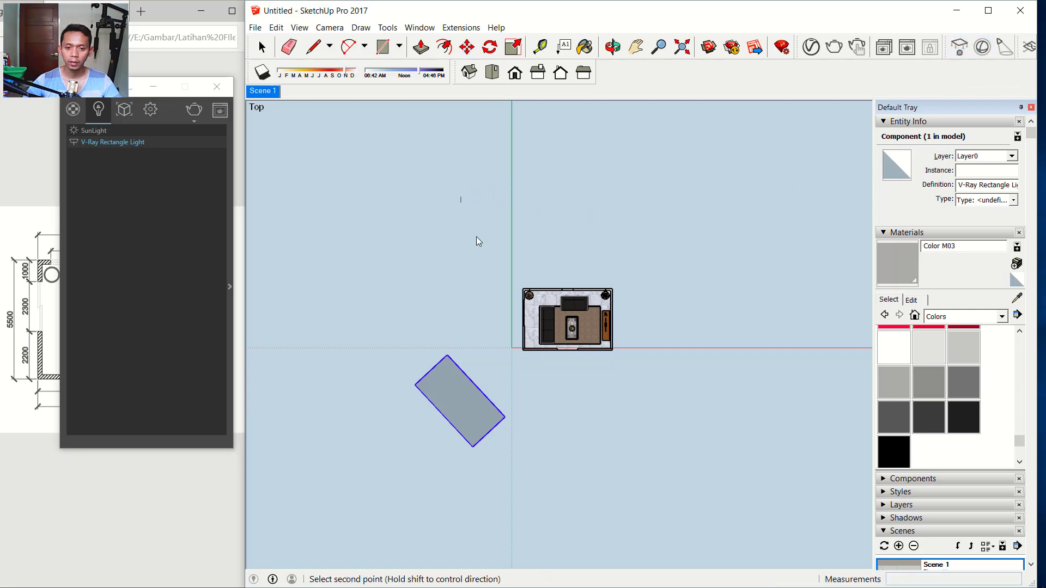
# Finish the second rectangle light, V-Ray Rectangle Light#1, and select it
pyautogui.click(570, 263)
pyautogui.moveTo(577, 256); pyautogui.dragTo(515, 234, button='middle')
pyautogui.click(262, 47)
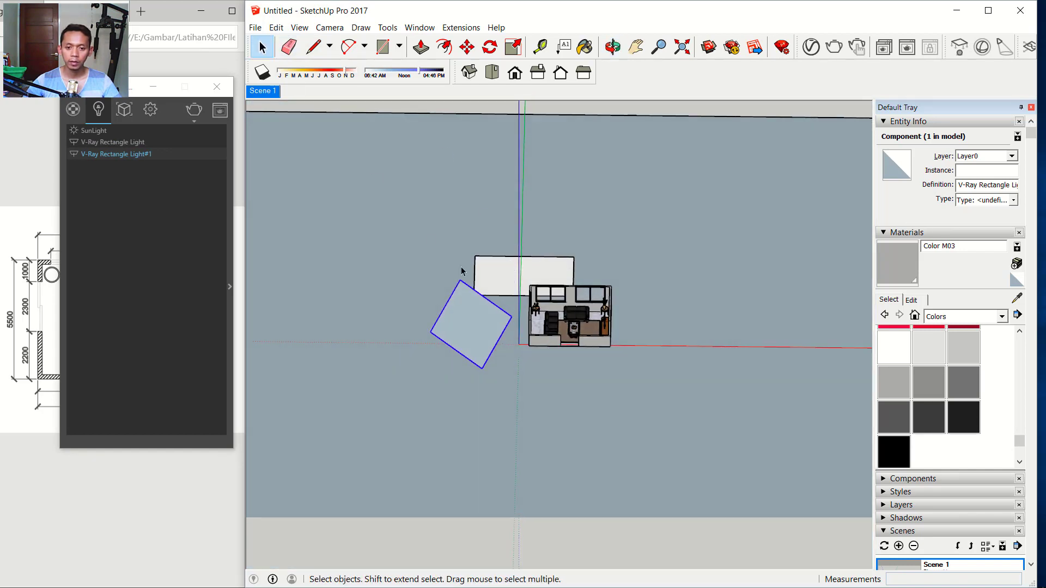
pyautogui.click(495, 277)
pyautogui.moveTo(496, 277); pyautogui.dragTo(600, 131, button='middle')
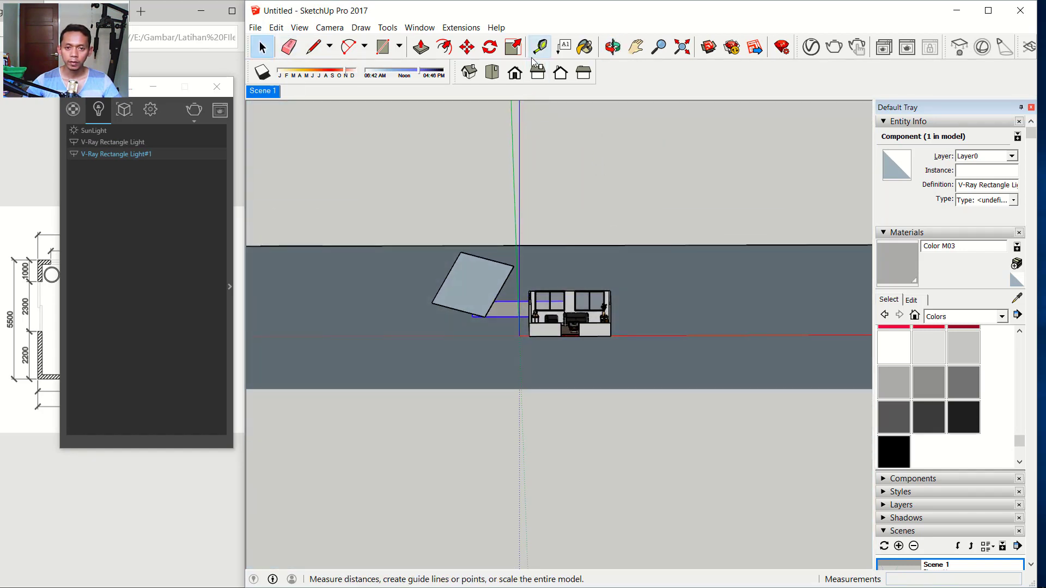
# Flip the new light 180° about its edge along the red axis
pyautogui.click(489, 48)
pyautogui.scroll(2, 499, 324)
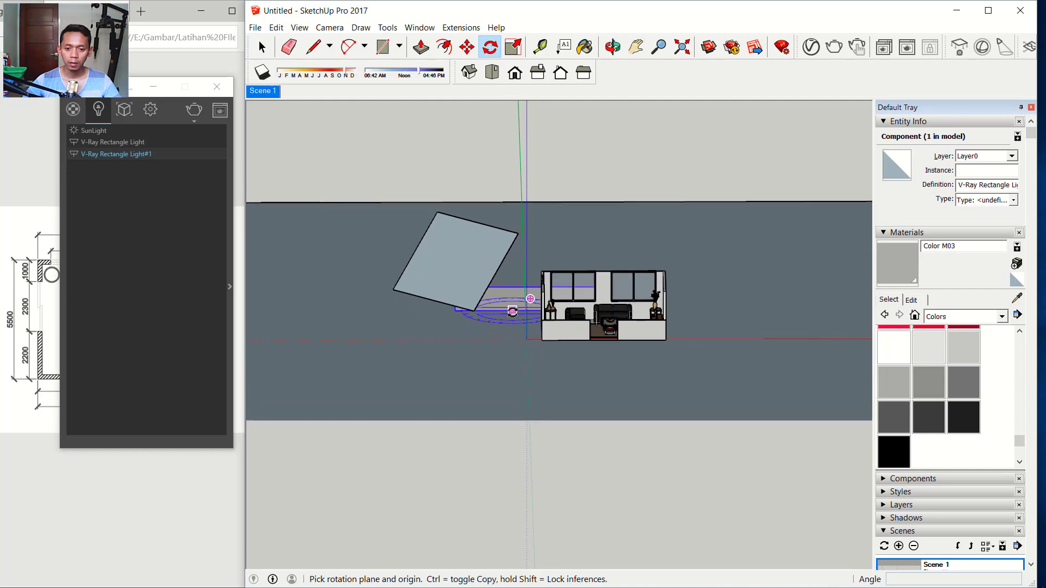
pyautogui.moveTo(498, 304); pyautogui.dragTo(506, 296, button='middle')
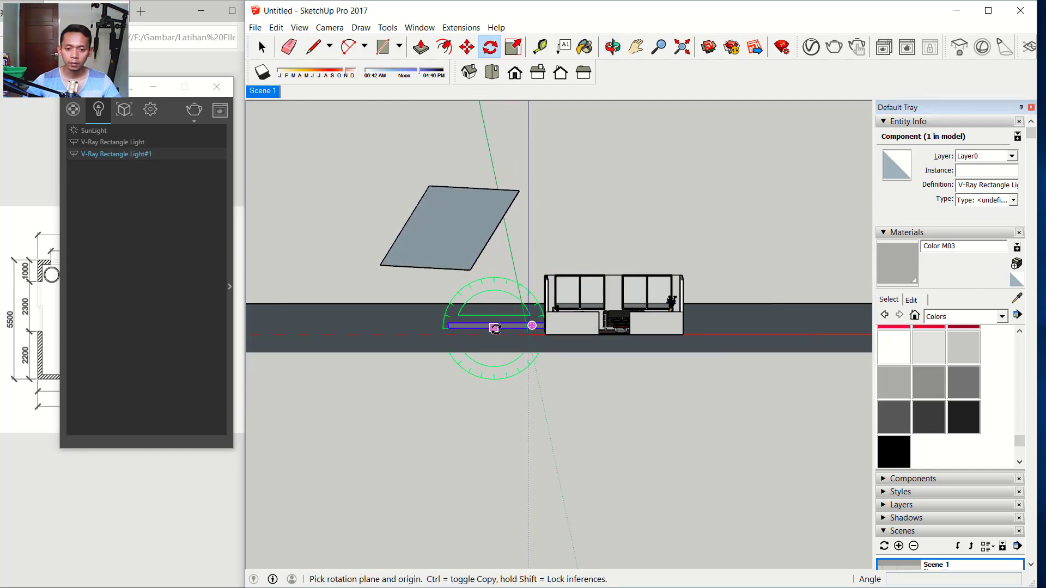
pyautogui.moveTo(494, 327)
pyautogui.mouseDown()
pyautogui.moveTo(795, 313)
pyautogui.moveTo(774, 330)
pyautogui.mouseUp()
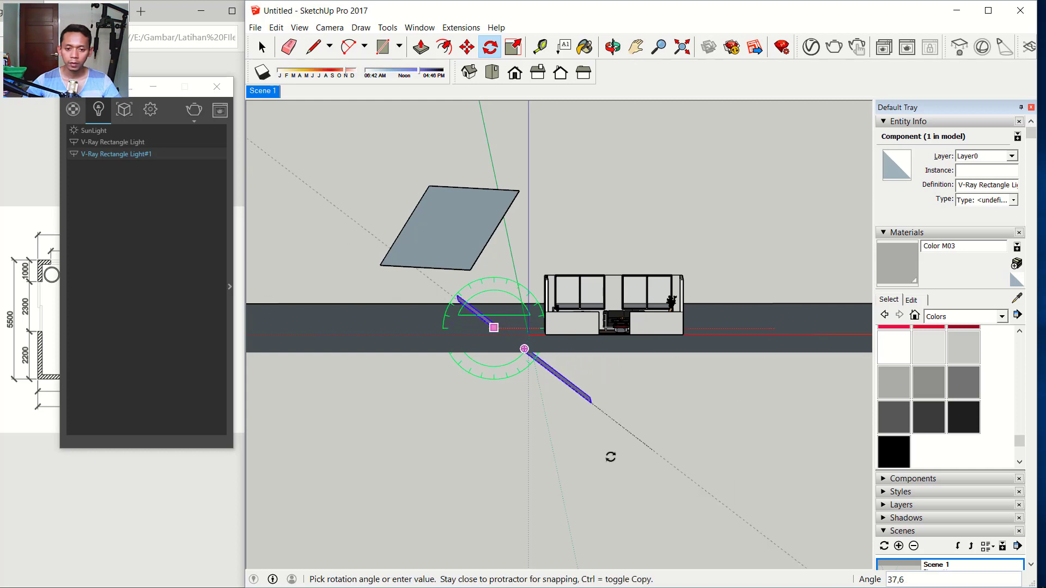
pyautogui.click(340, 328)
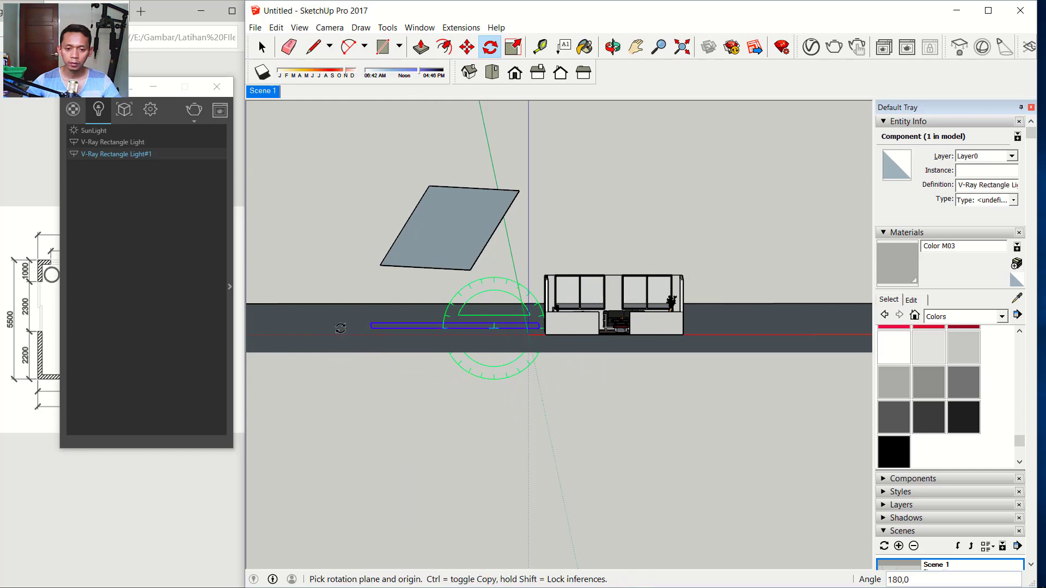
# Lift the flipped light up off the floor
pyautogui.click(467, 48)
pyautogui.click(725, 286)
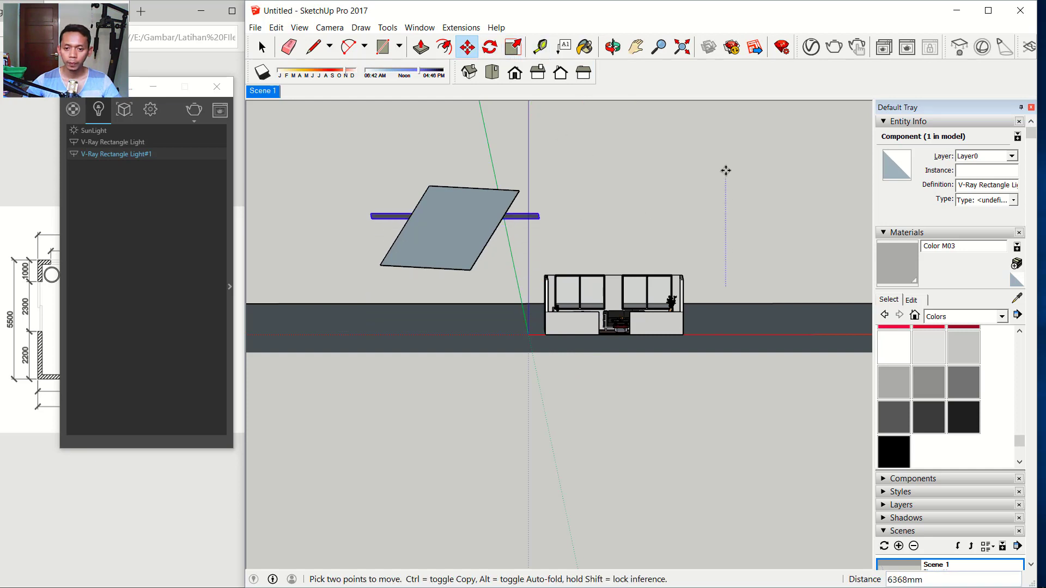
pyautogui.click(726, 145)
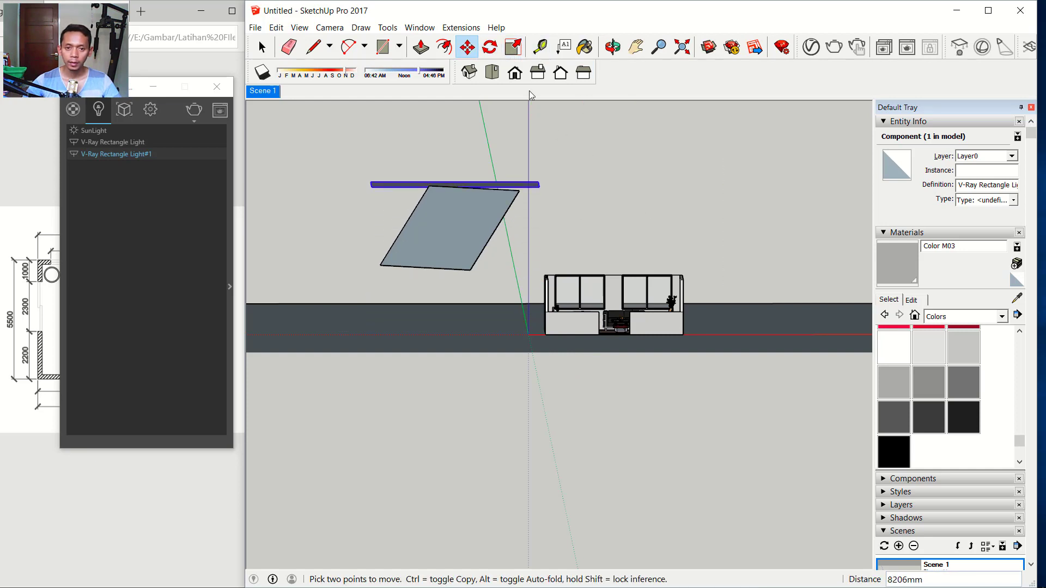
# Slide the light over the room in plan, then raise it 3893 mm in Scene 1
pyautogui.click(494, 75)
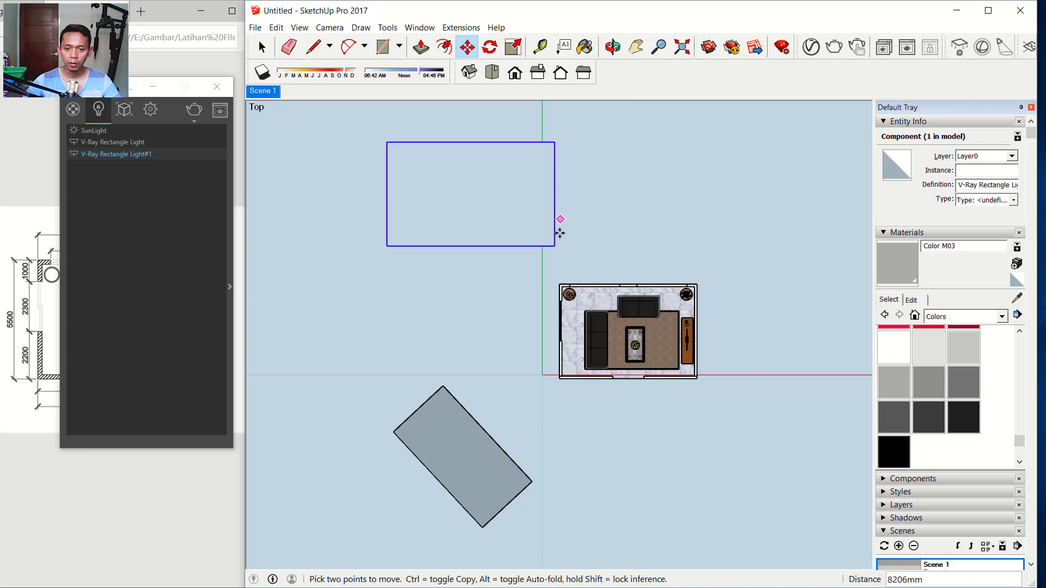
pyautogui.click(590, 209)
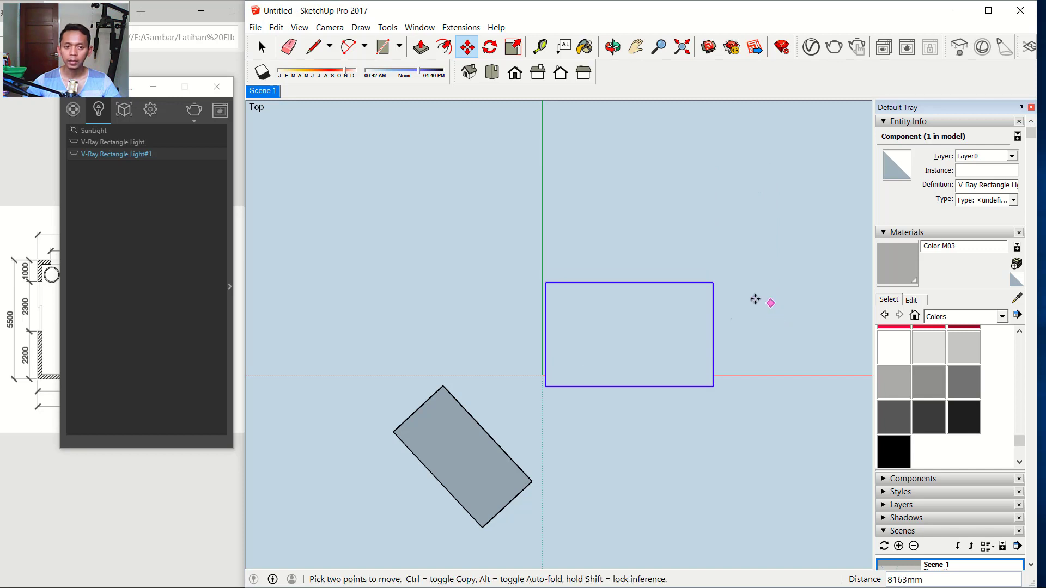
pyautogui.click(267, 93)
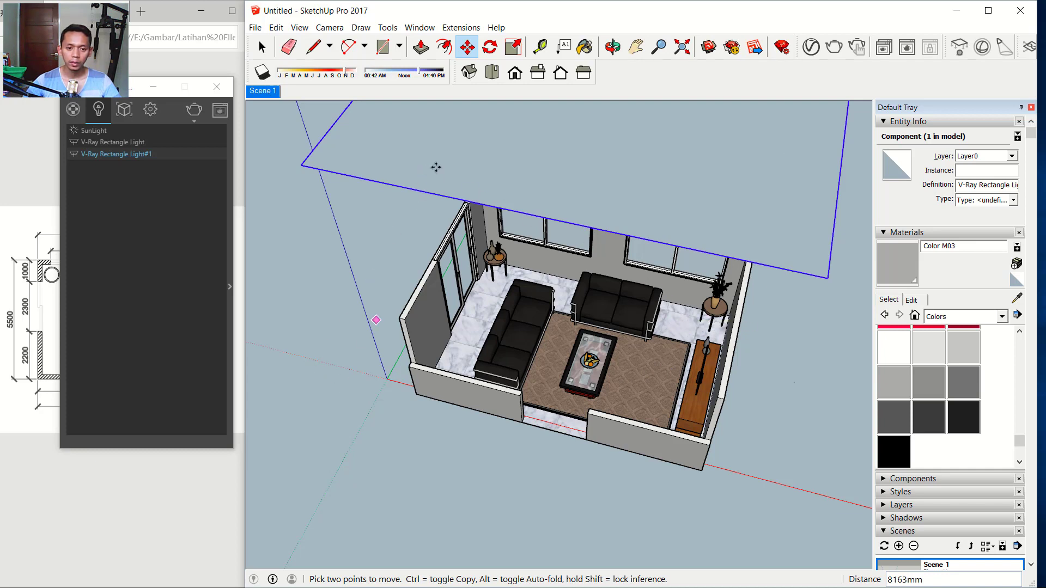
pyautogui.click(325, 393)
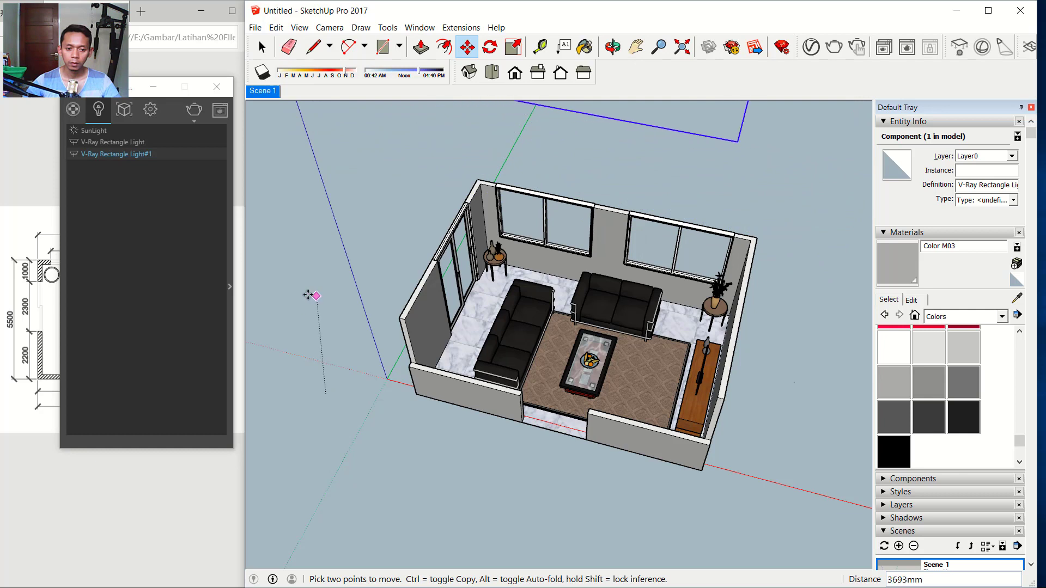
pyautogui.click(280, 307)
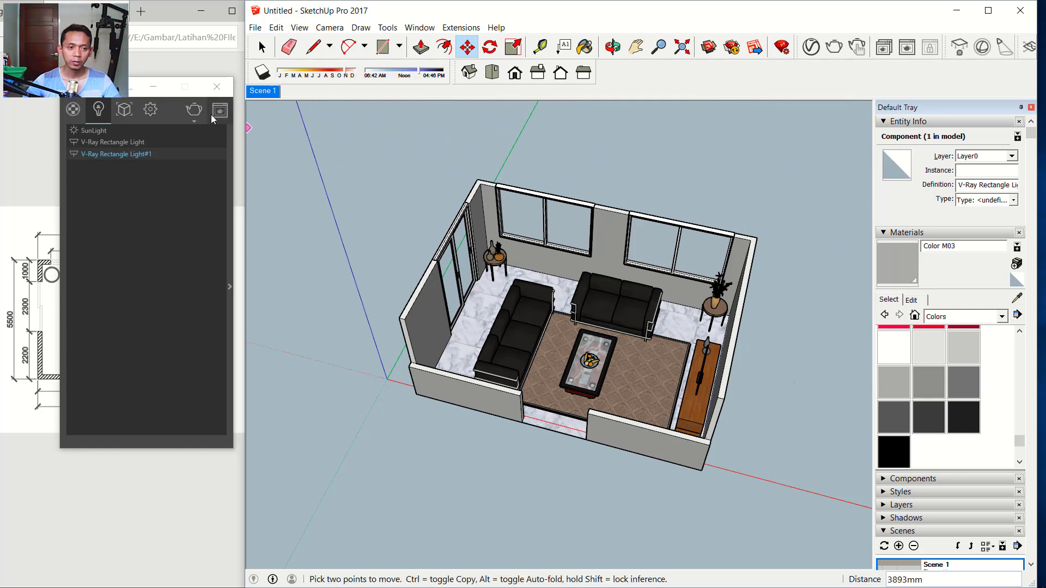
# Run a V-Ray test render of the room and close the frame buffer
pyautogui.click(194, 110)
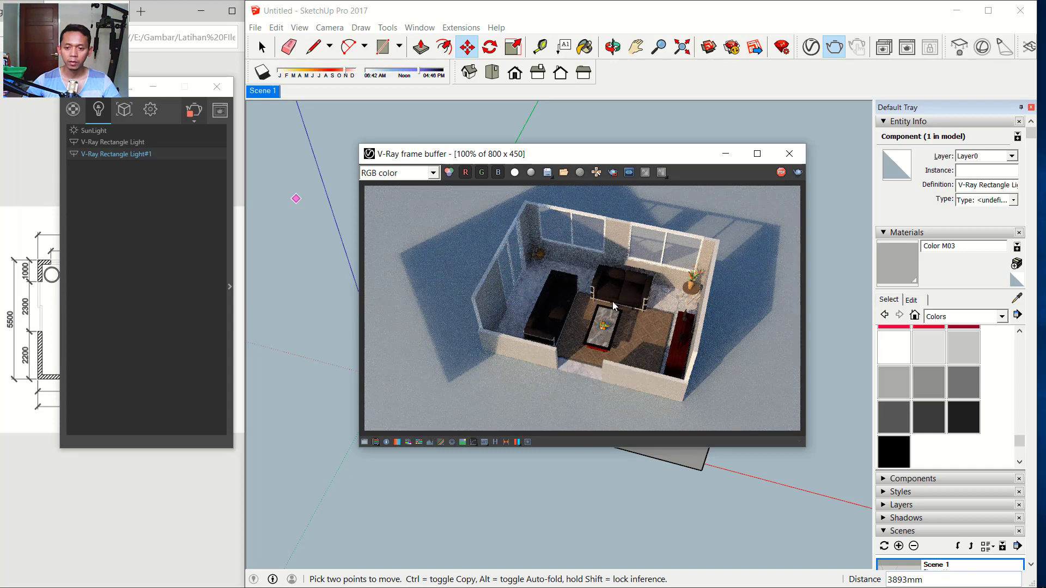
pyautogui.click(790, 156)
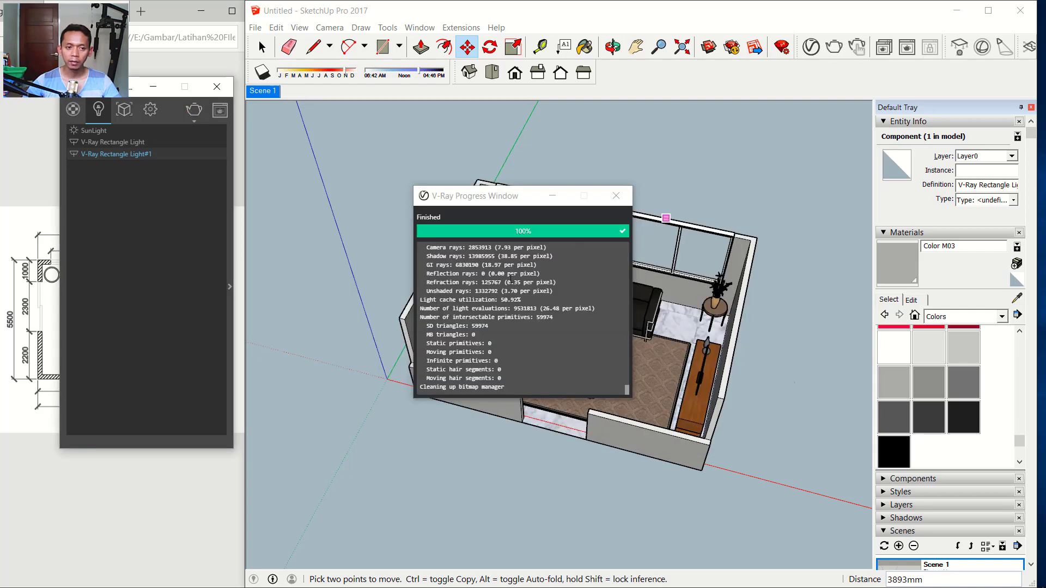
# Toggle the background environment setting in V-Ray's render settings
pyautogui.click(150, 110)
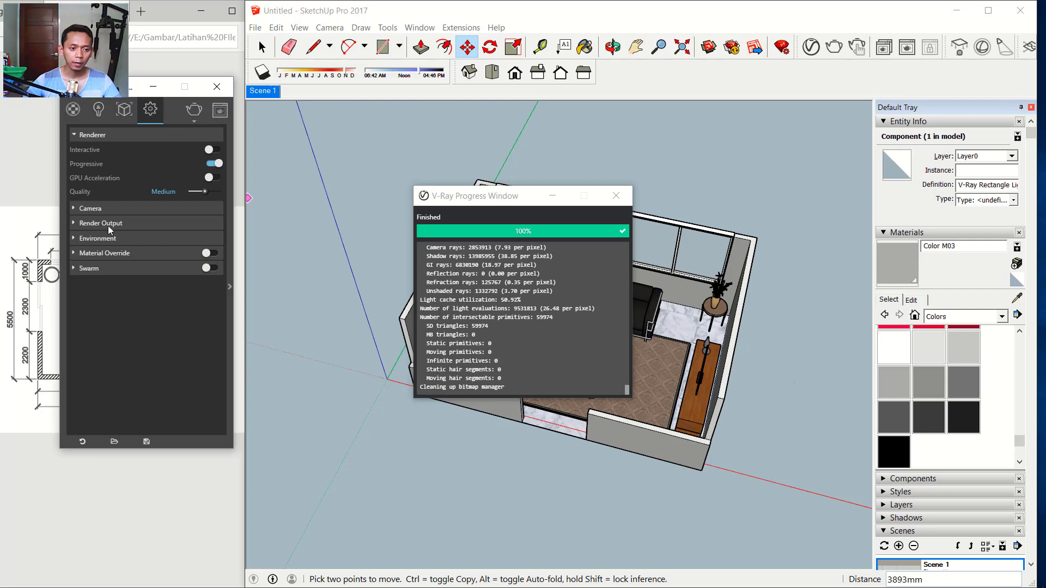
pyautogui.click(74, 239)
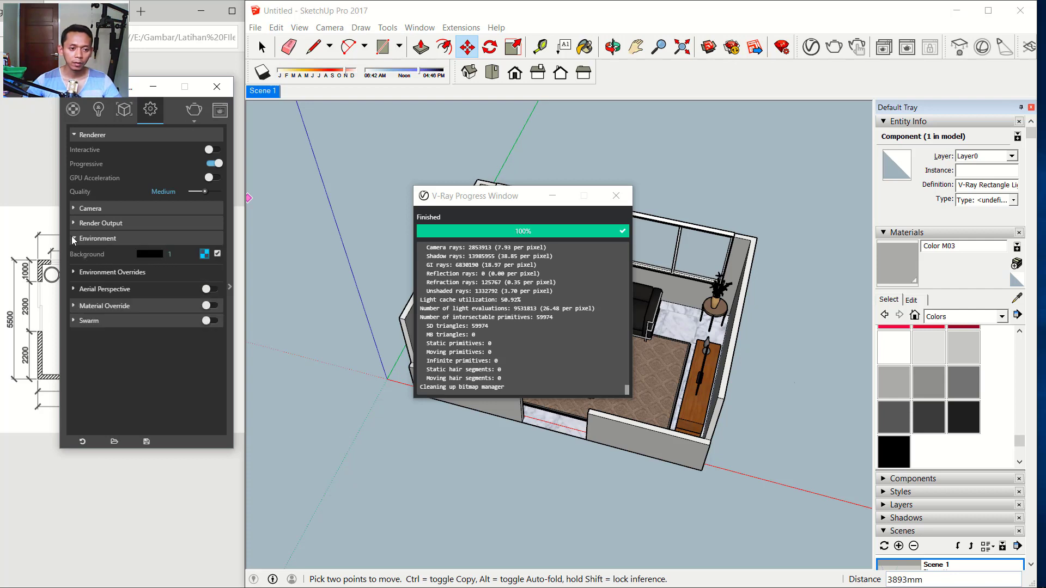
pyautogui.click(218, 254)
# Select SunLight in the V-Ray lights list and expand its settings
pyautogui.click(100, 110)
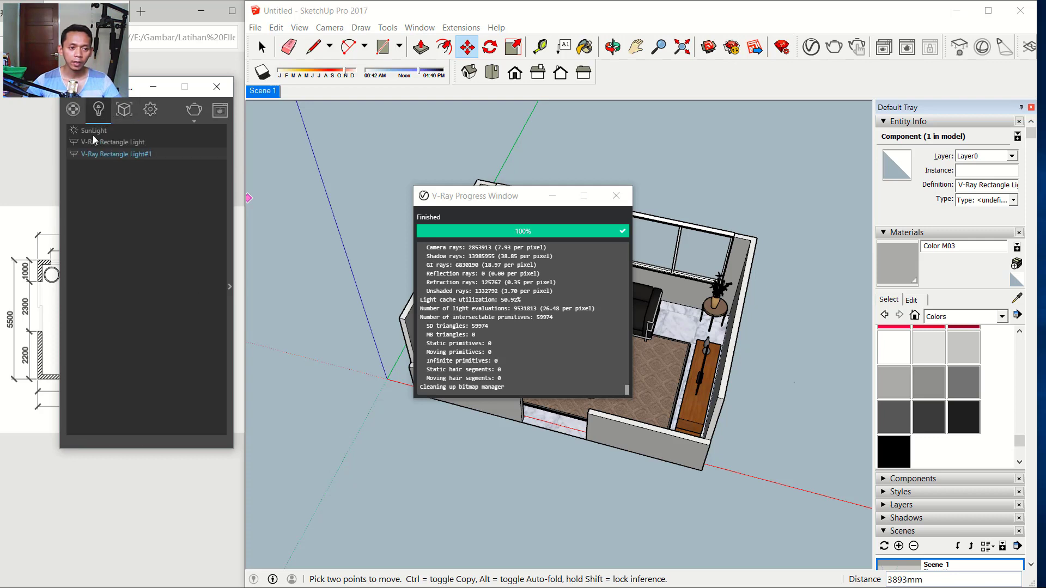
pyautogui.click(91, 132)
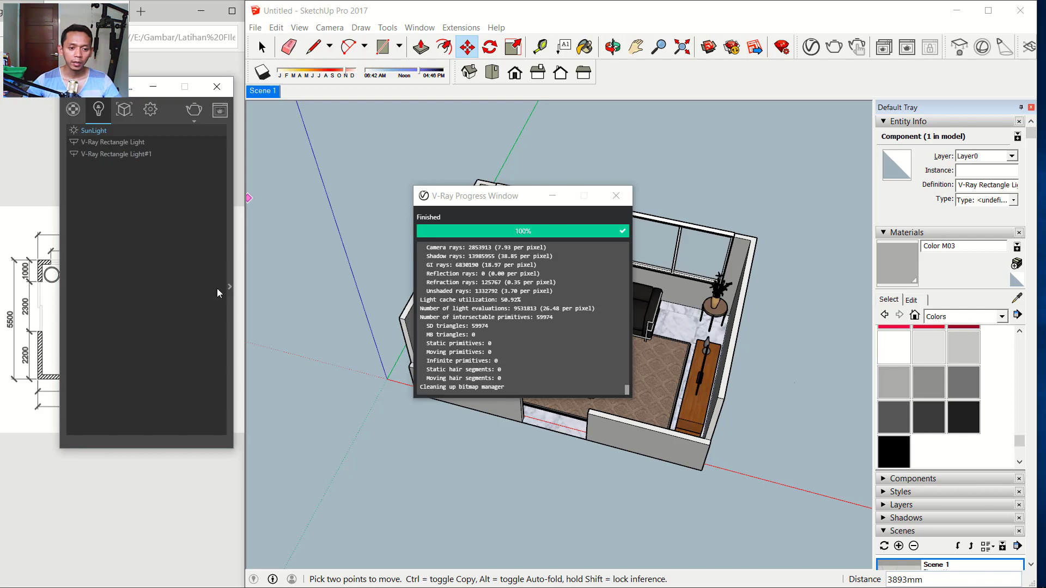
pyautogui.click(230, 287)
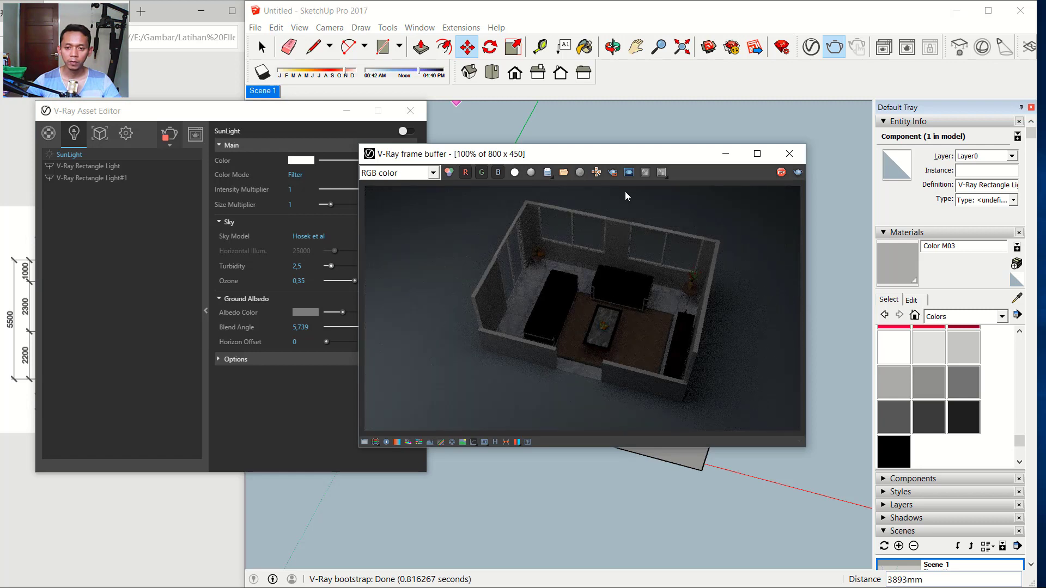
# Raise both rectangle lights' intensity from 30 to 100 and re-render the living room
pyautogui.moveTo(590, 154); pyautogui.dragTo(706, 153)
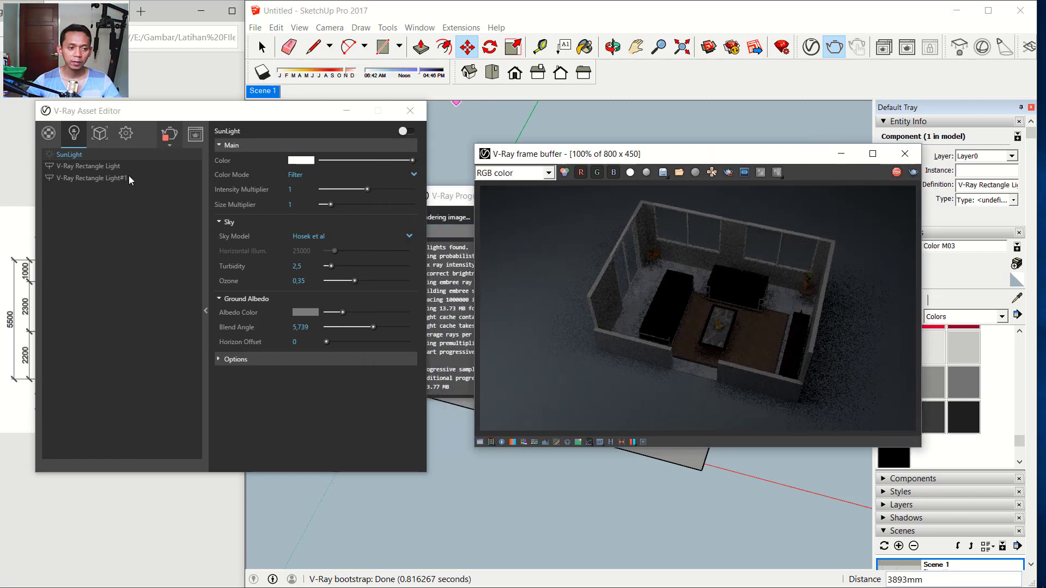
pyautogui.click(98, 166)
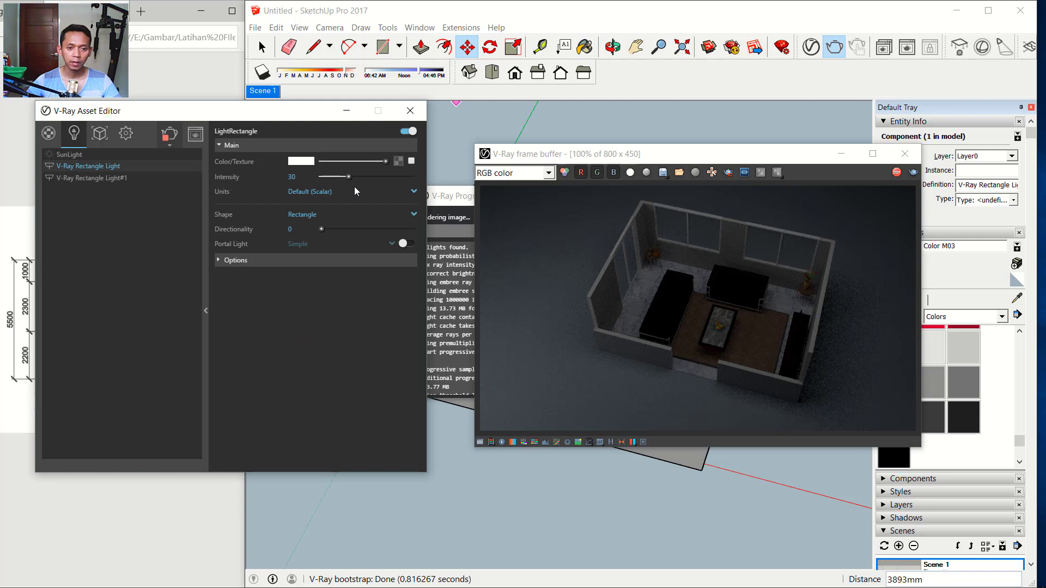
pyautogui.moveTo(350, 177); pyautogui.dragTo(409, 188)
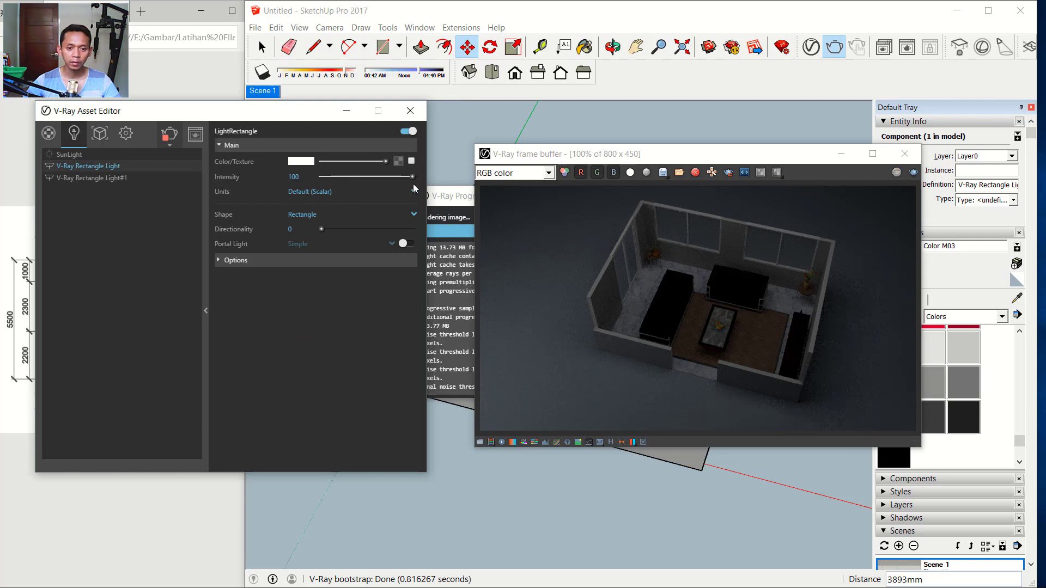
pyautogui.click(119, 178)
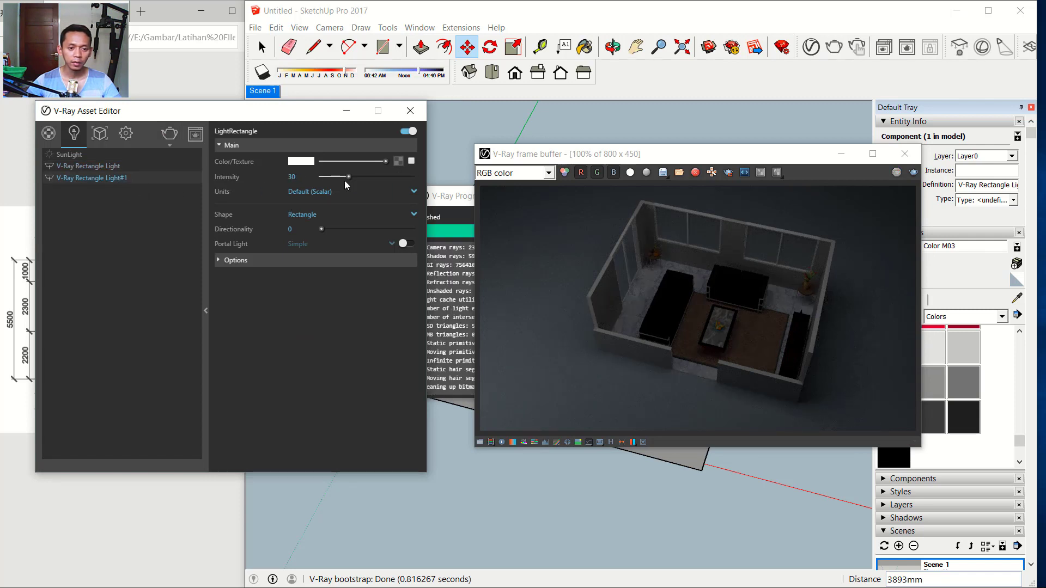
pyautogui.moveTo(349, 175); pyautogui.dragTo(413, 177)
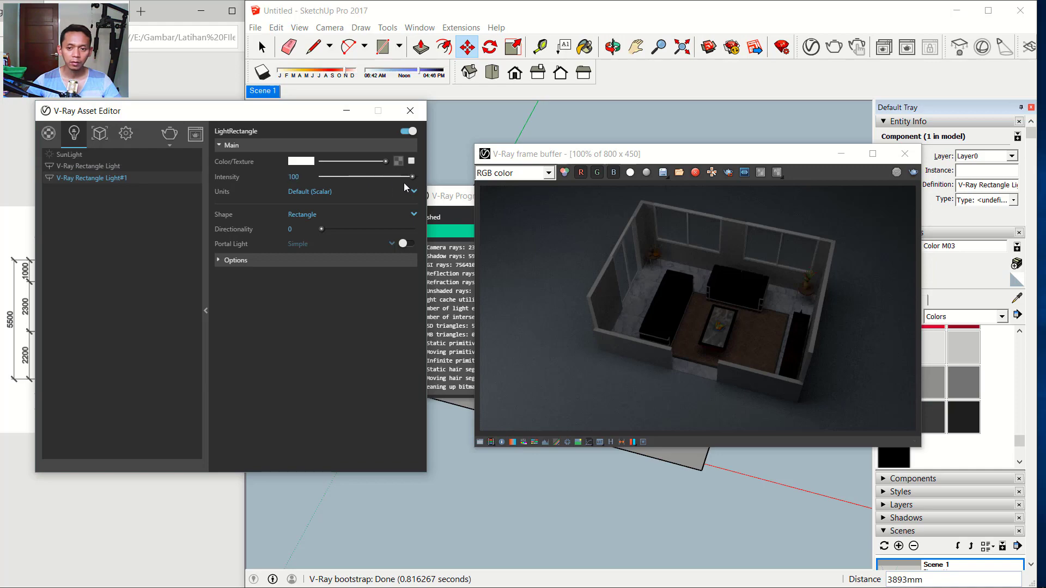
pyautogui.click(172, 134)
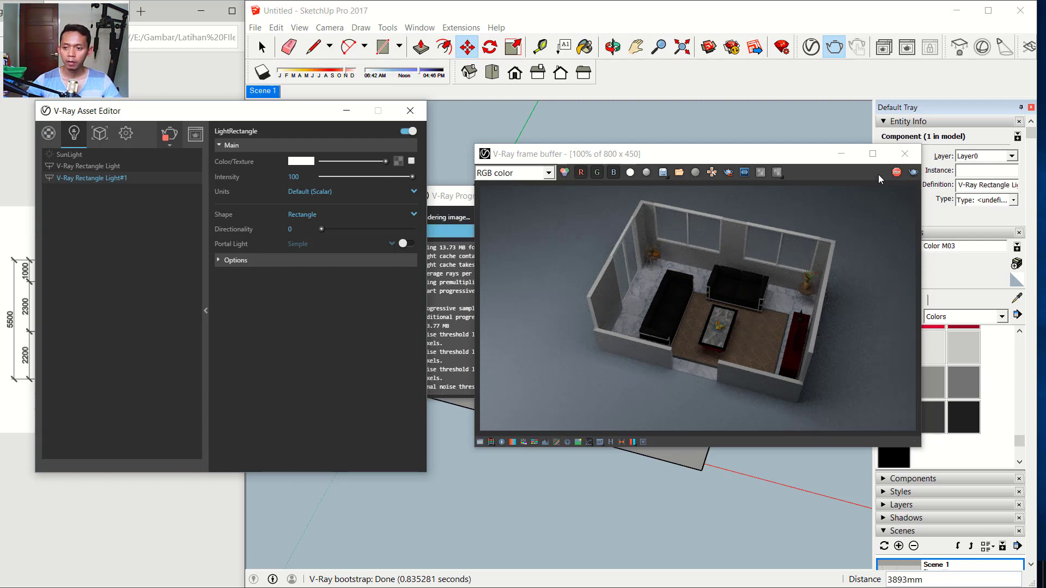
# Change the camera Exposure Value from 14,24 to 12 and re-render the scene
pyautogui.click(904, 153)
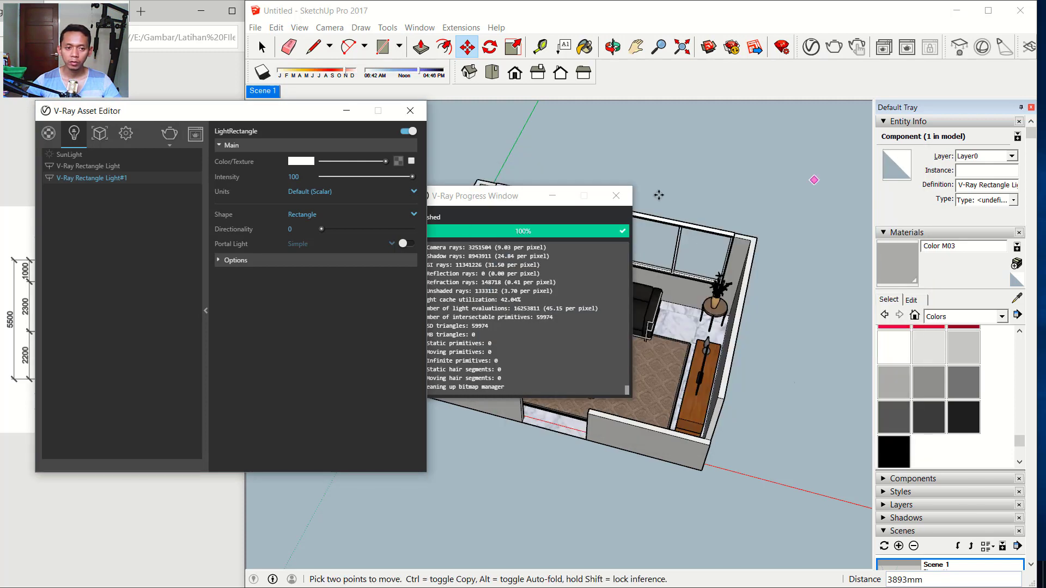
pyautogui.click(126, 134)
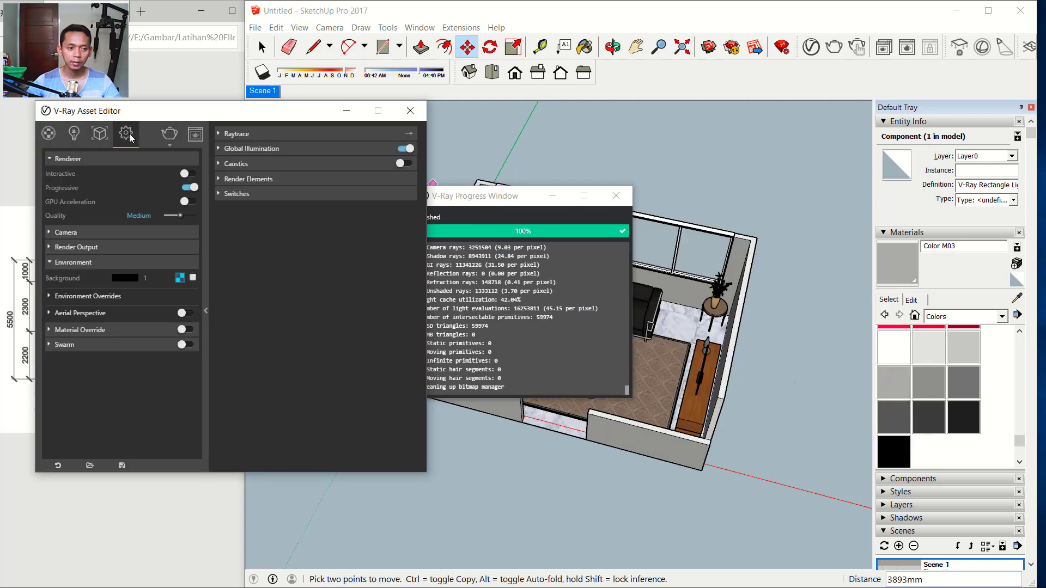
pyautogui.click(45, 228)
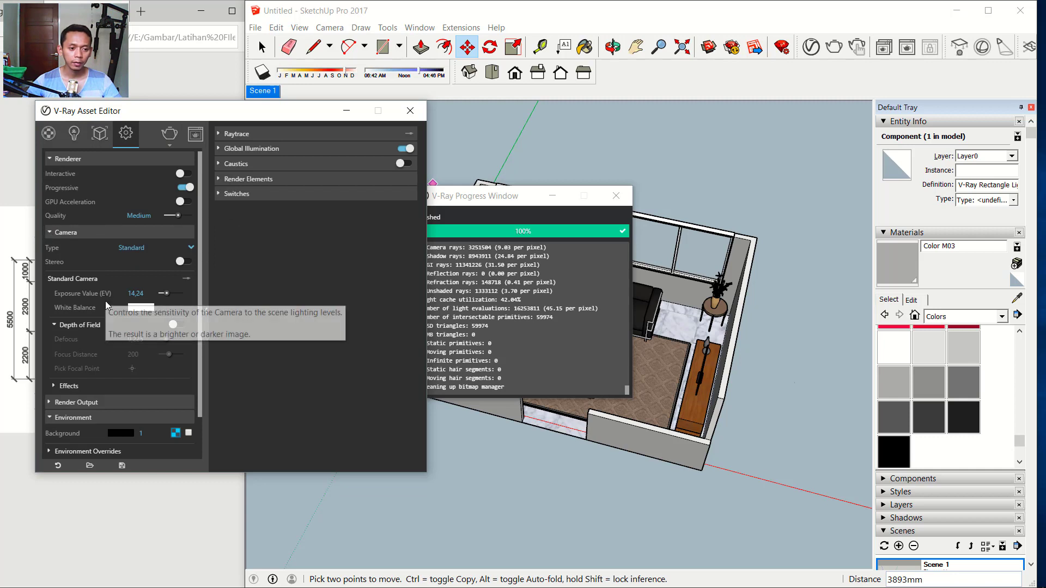
pyautogui.click(131, 294)
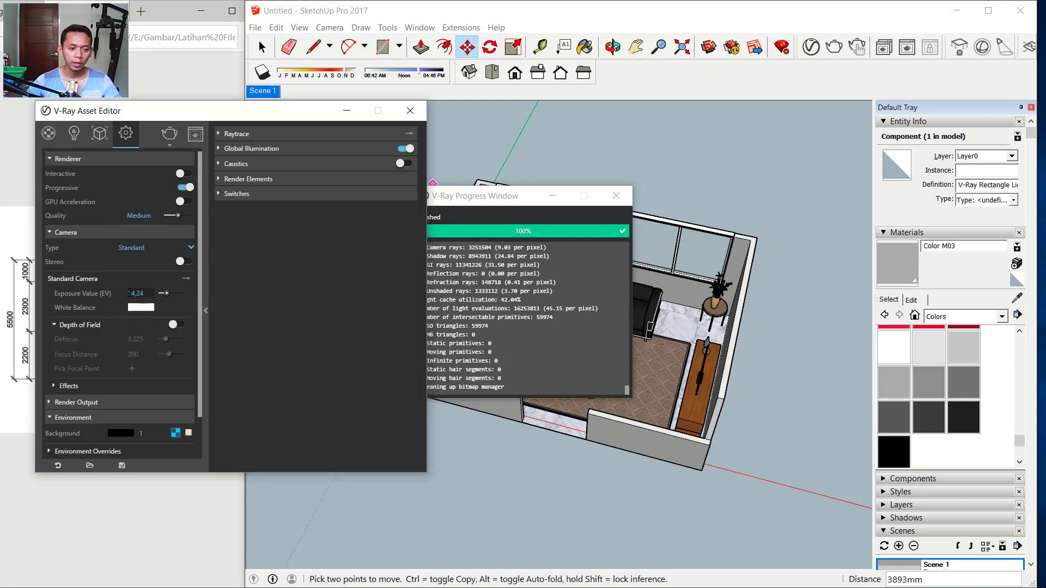
pyautogui.moveTo(129, 293); pyautogui.dragTo(151, 296)
pyautogui.write('12')
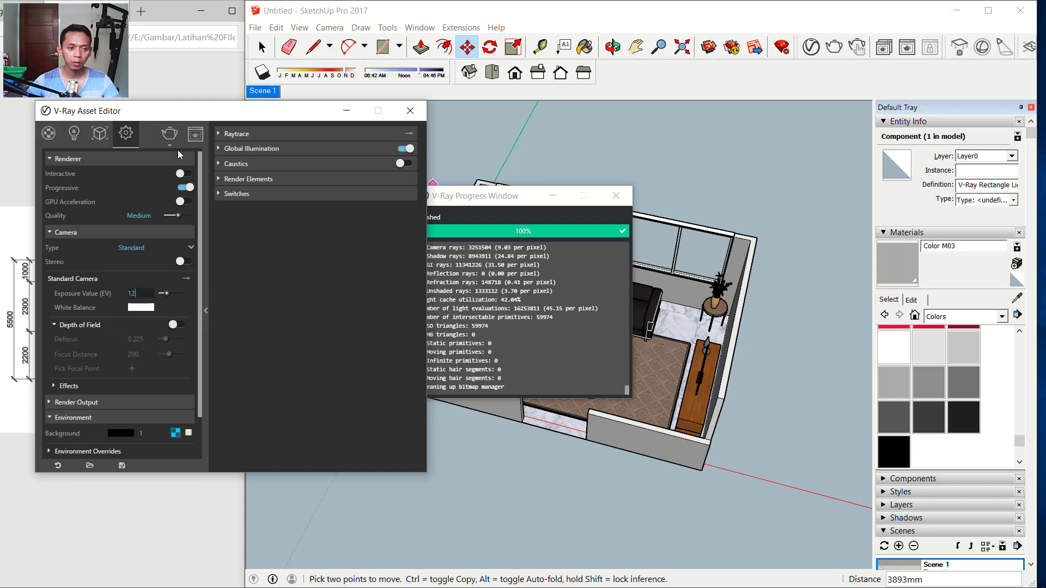
pyautogui.click(167, 136)
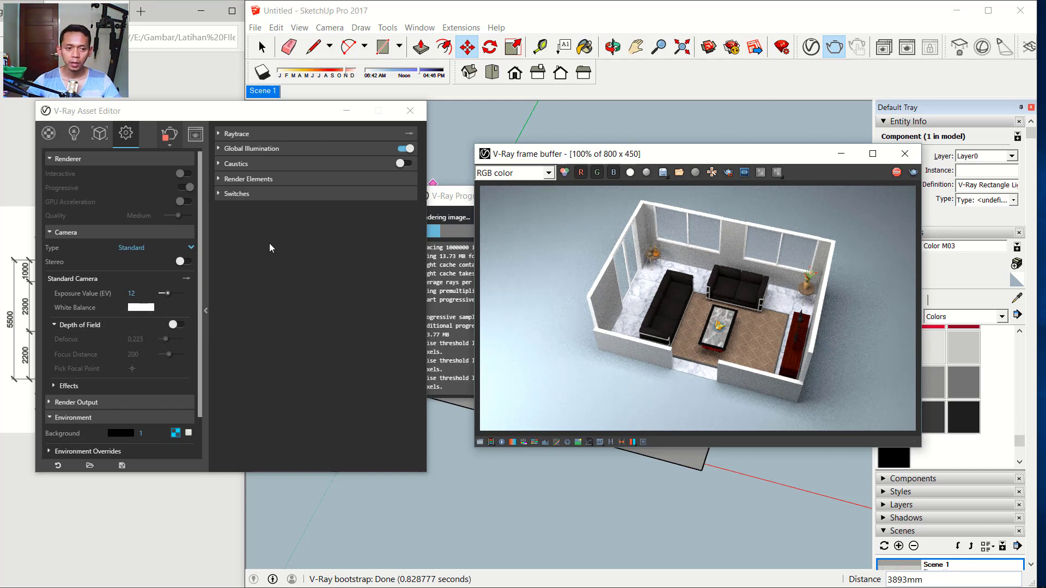
# Set the Raytrace Noise Limit to 0.1 and re-render the living room
pyautogui.click(220, 133)
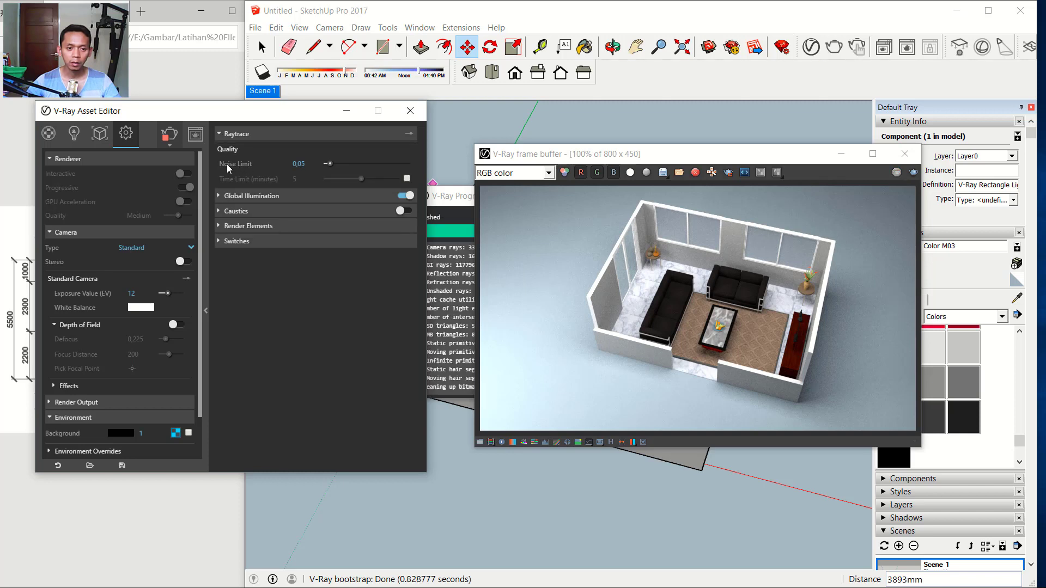
pyautogui.doubleClick(306, 163)
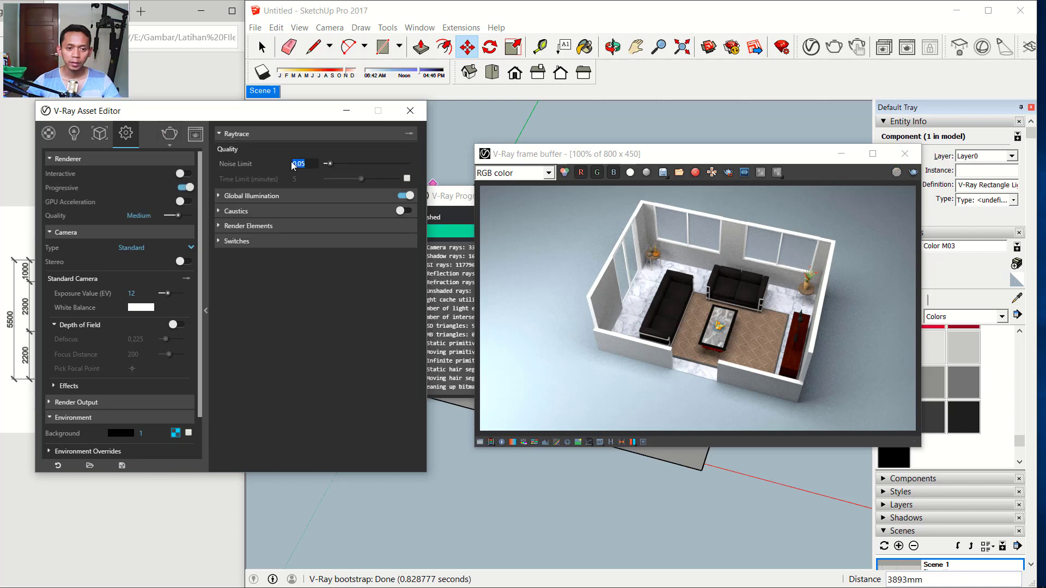
pyautogui.write('0.1')
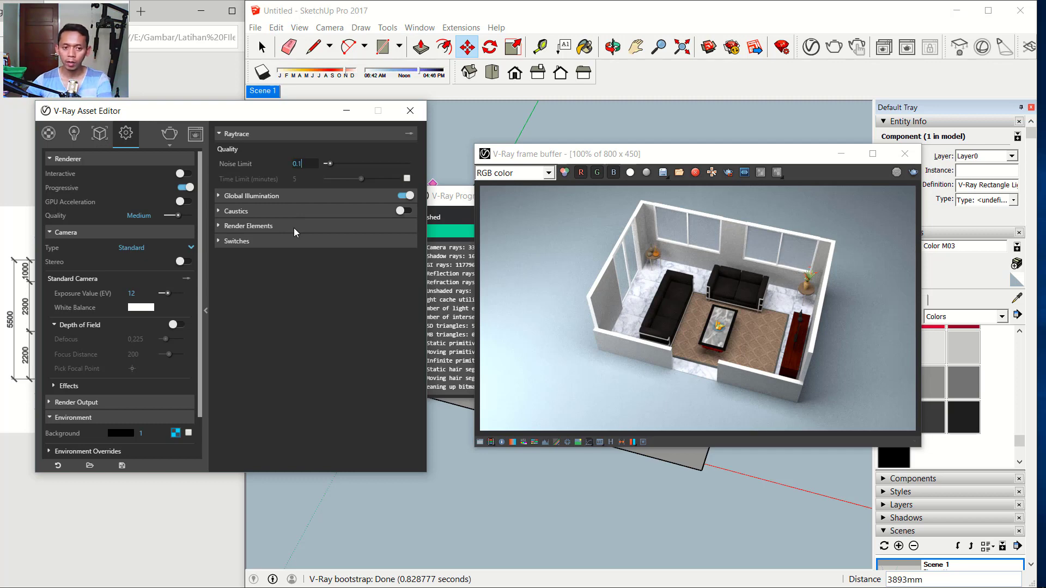
pyautogui.click(170, 135)
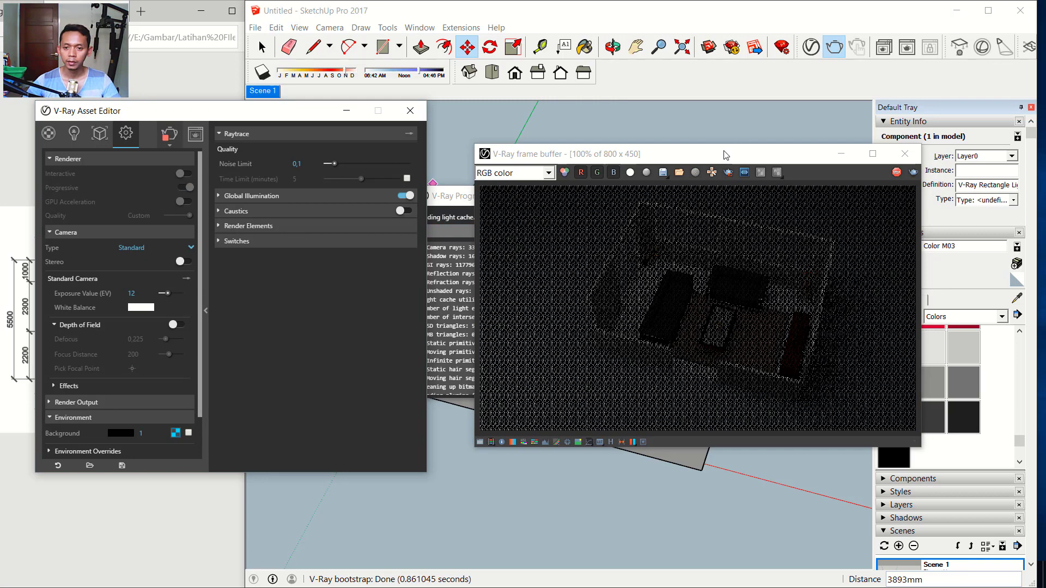
pyautogui.moveTo(726, 155); pyautogui.dragTo(575, 194)
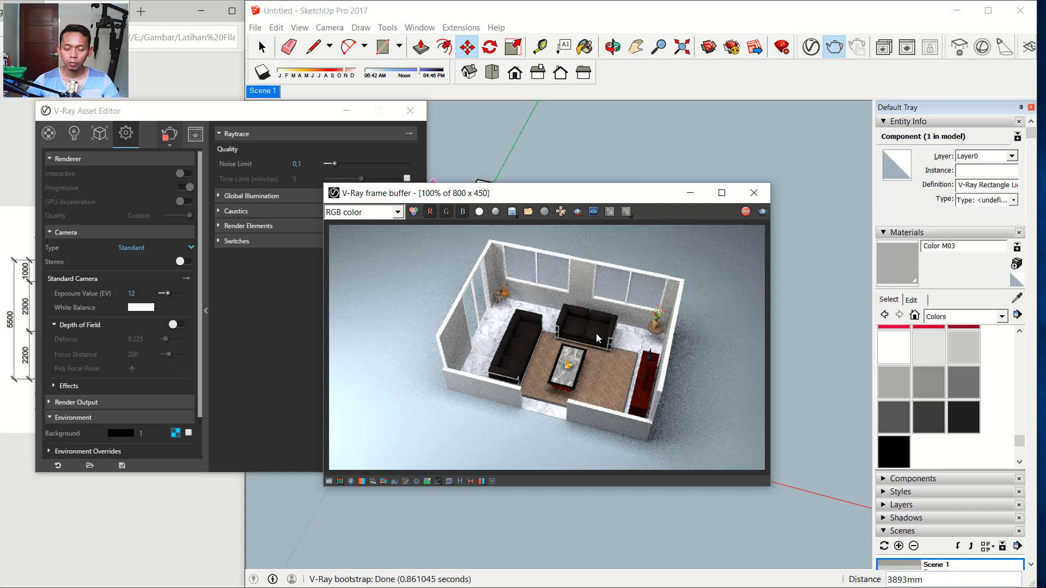
# Enable frame-buffer Exposure correction with exposure -0.2 and contrast -0.4
pyautogui.click(329, 481)
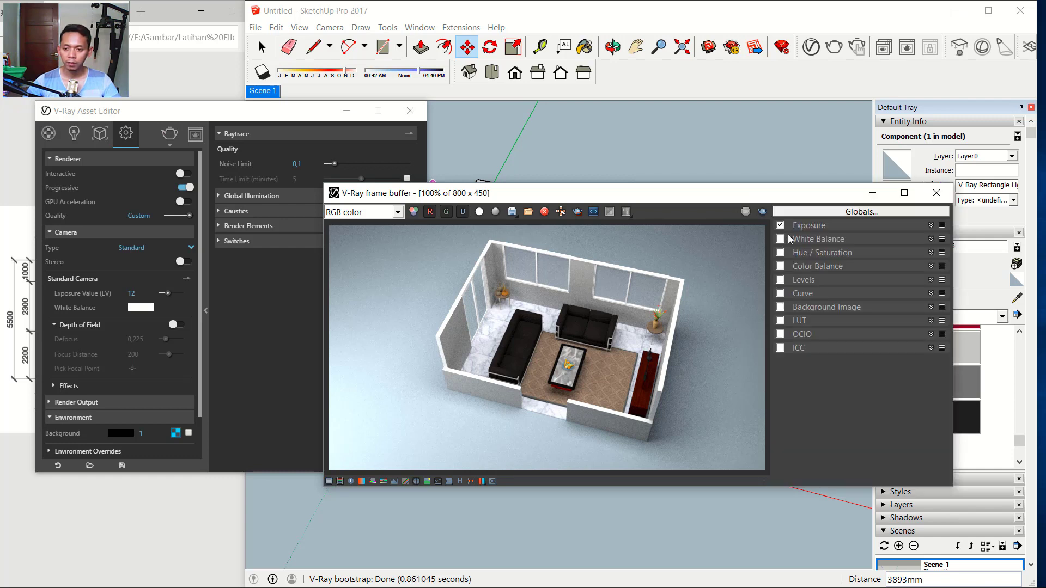
pyautogui.click(804, 227)
pyautogui.moveTo(812, 247); pyautogui.dragTo(847, 250)
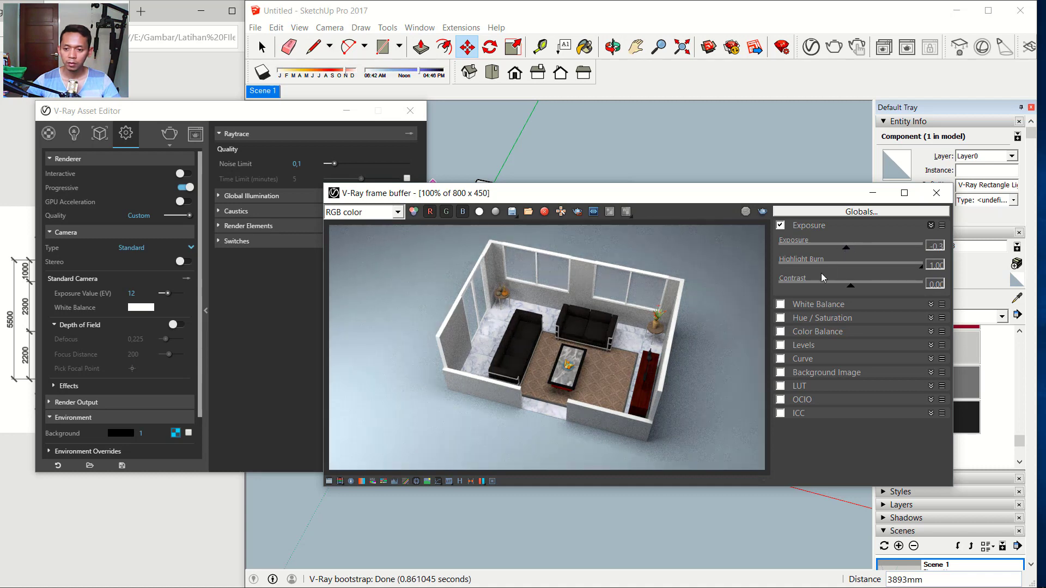
pyautogui.moveTo(804, 287); pyautogui.dragTo(841, 248)
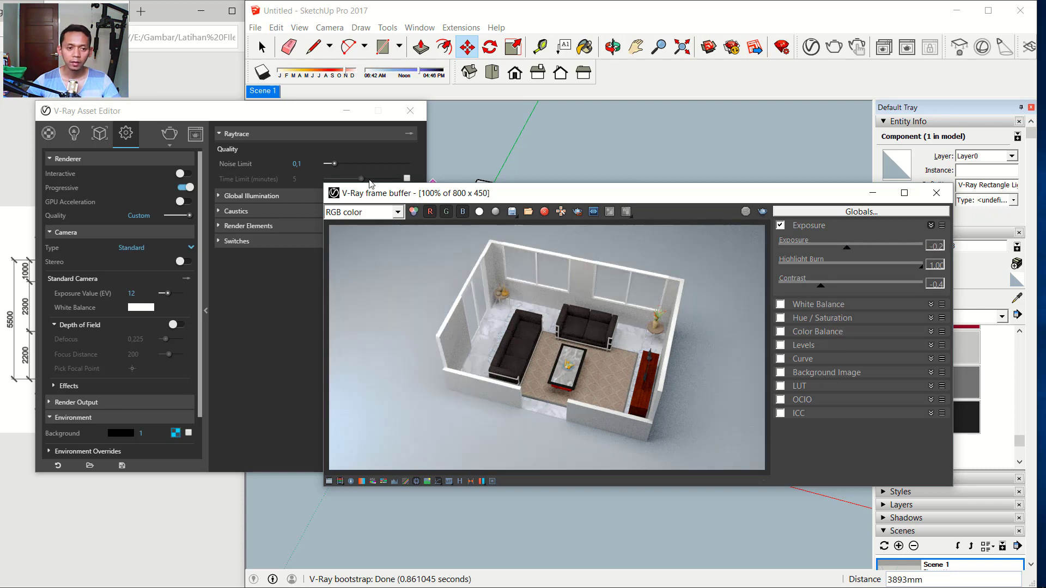
# Lower the Raytrace Noise Limit to 0.01 and start a new render
pyautogui.click(273, 117)
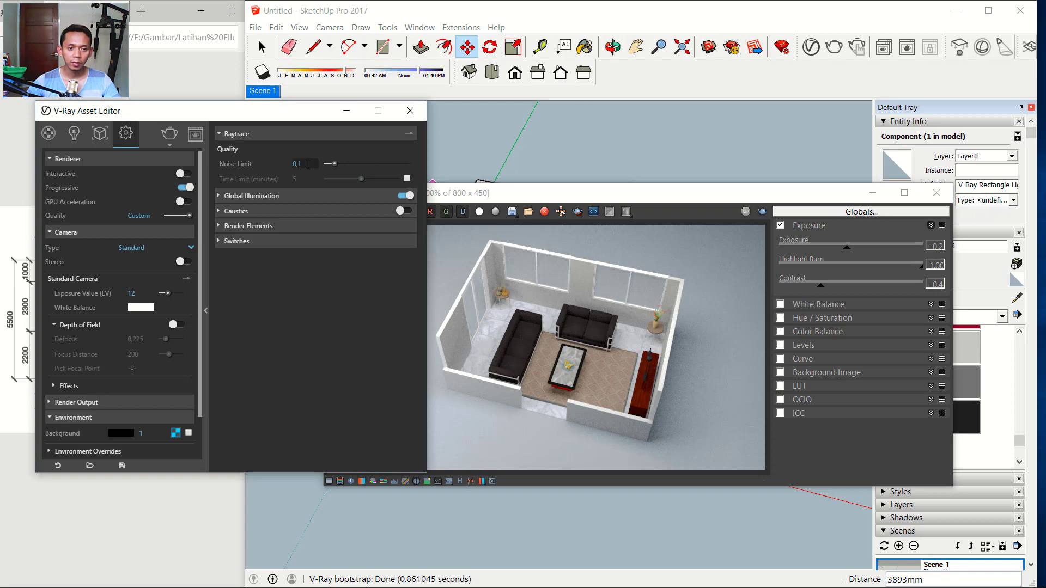
pyautogui.moveTo(334, 164); pyautogui.dragTo(326, 164)
pyautogui.click(311, 164)
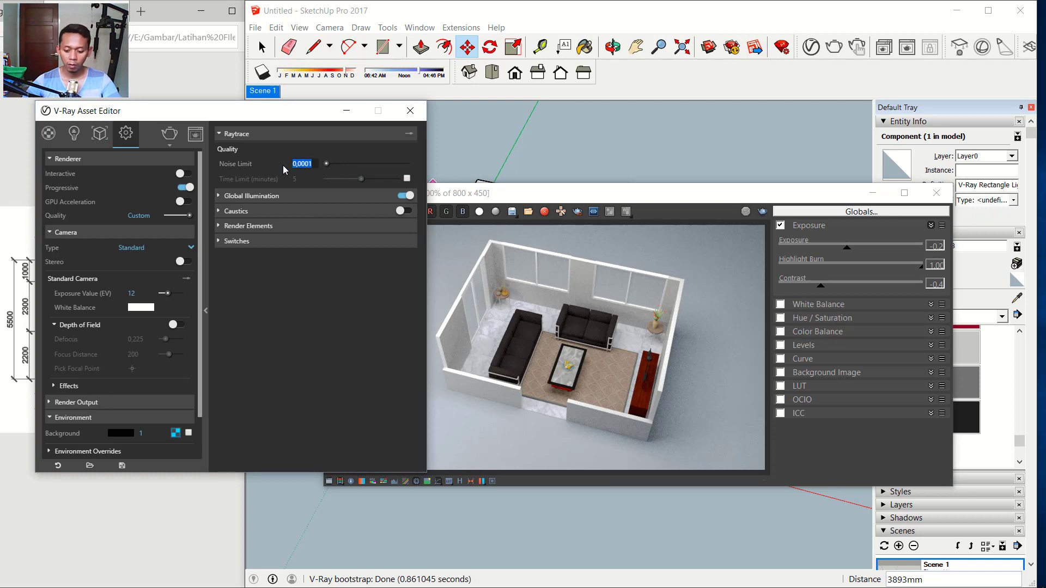
pyautogui.write('0.0')
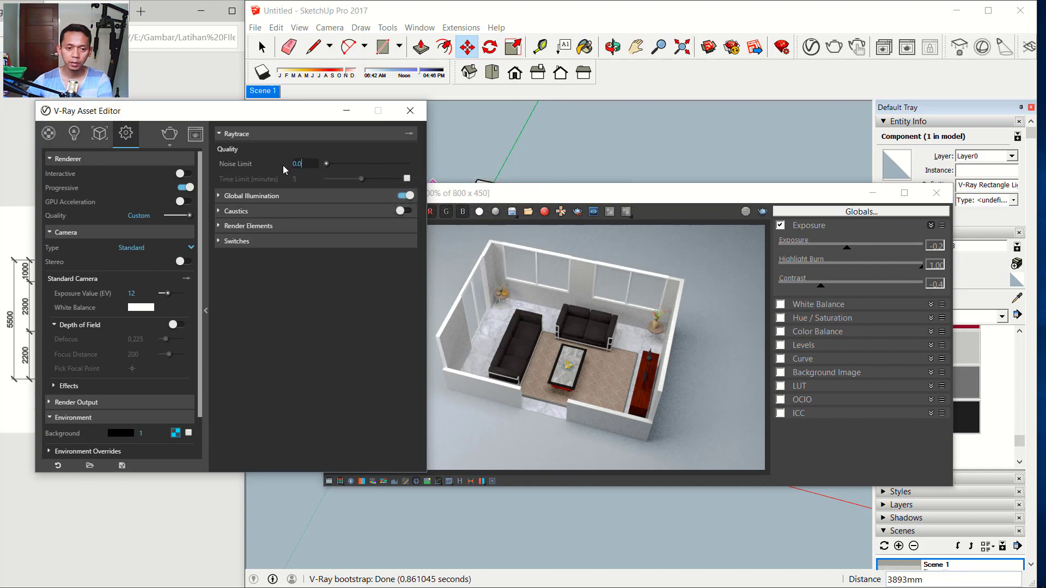
pyautogui.write('1')
pyautogui.click(171, 137)
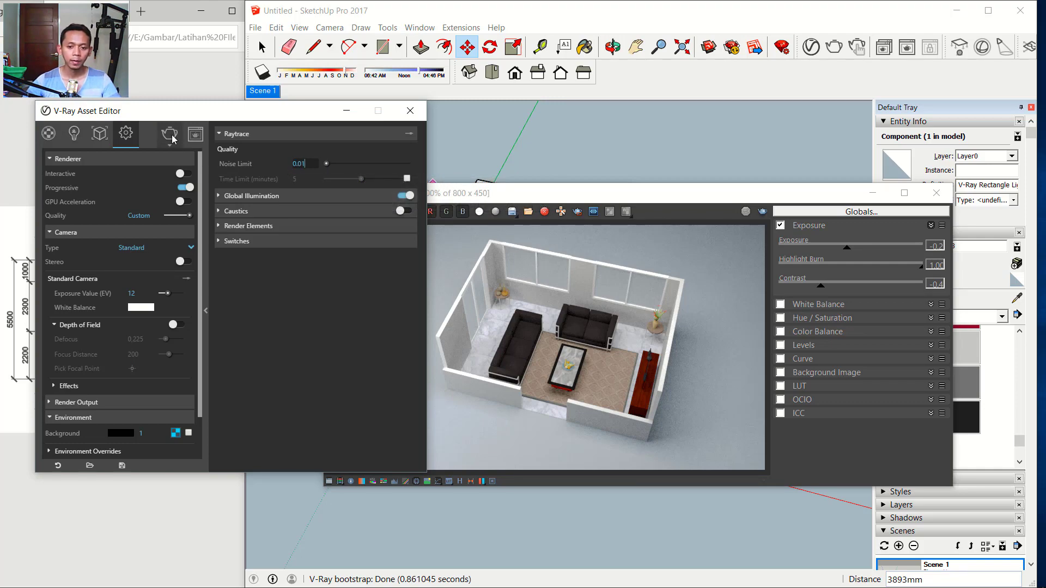